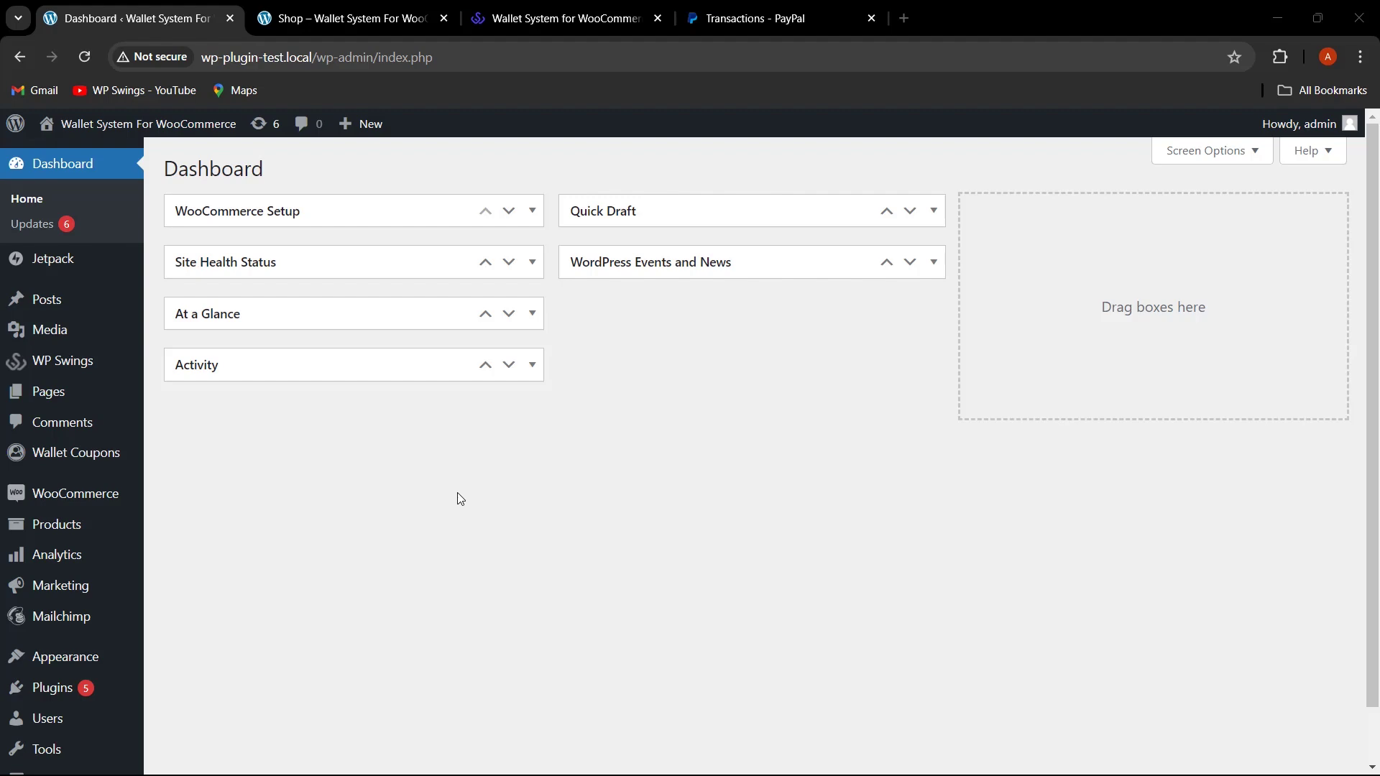
# In the WP Swings Wallet System general settings, restrict wallet recharge for the Check payments and Cash on delivery gateways and save.
pyautogui.moveTo(68, 367)
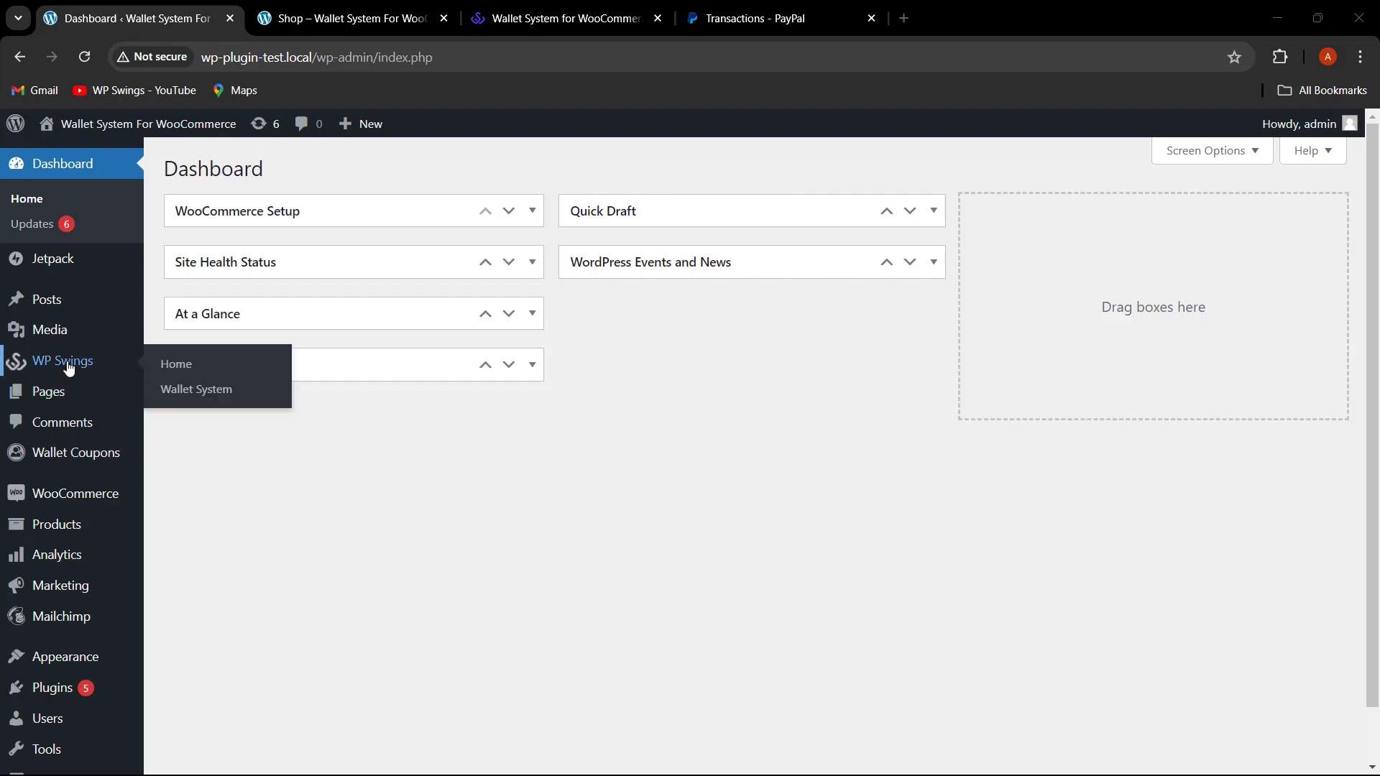
pyautogui.click(190, 392)
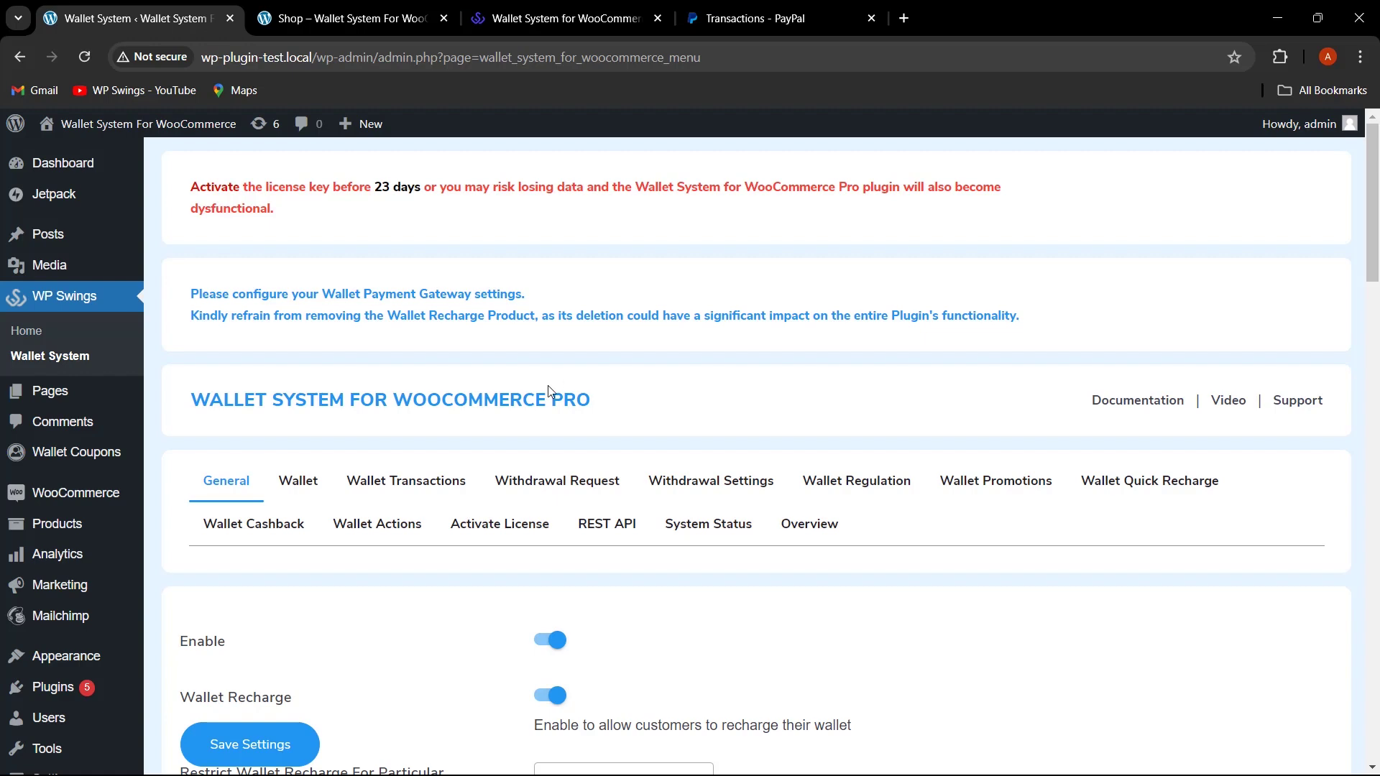
pyautogui.scroll(-3, 493, 437)
pyautogui.scroll(-1, 325, 510)
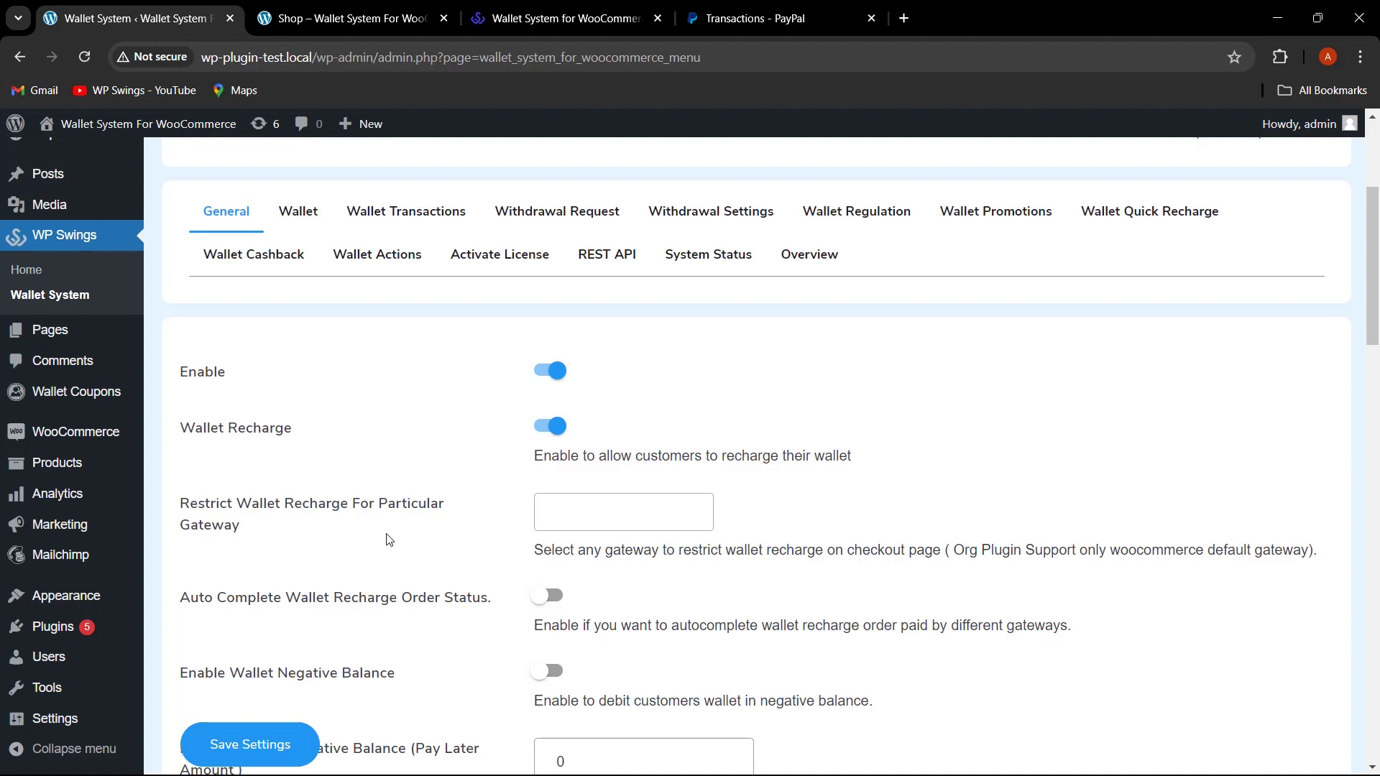
pyautogui.click(577, 509)
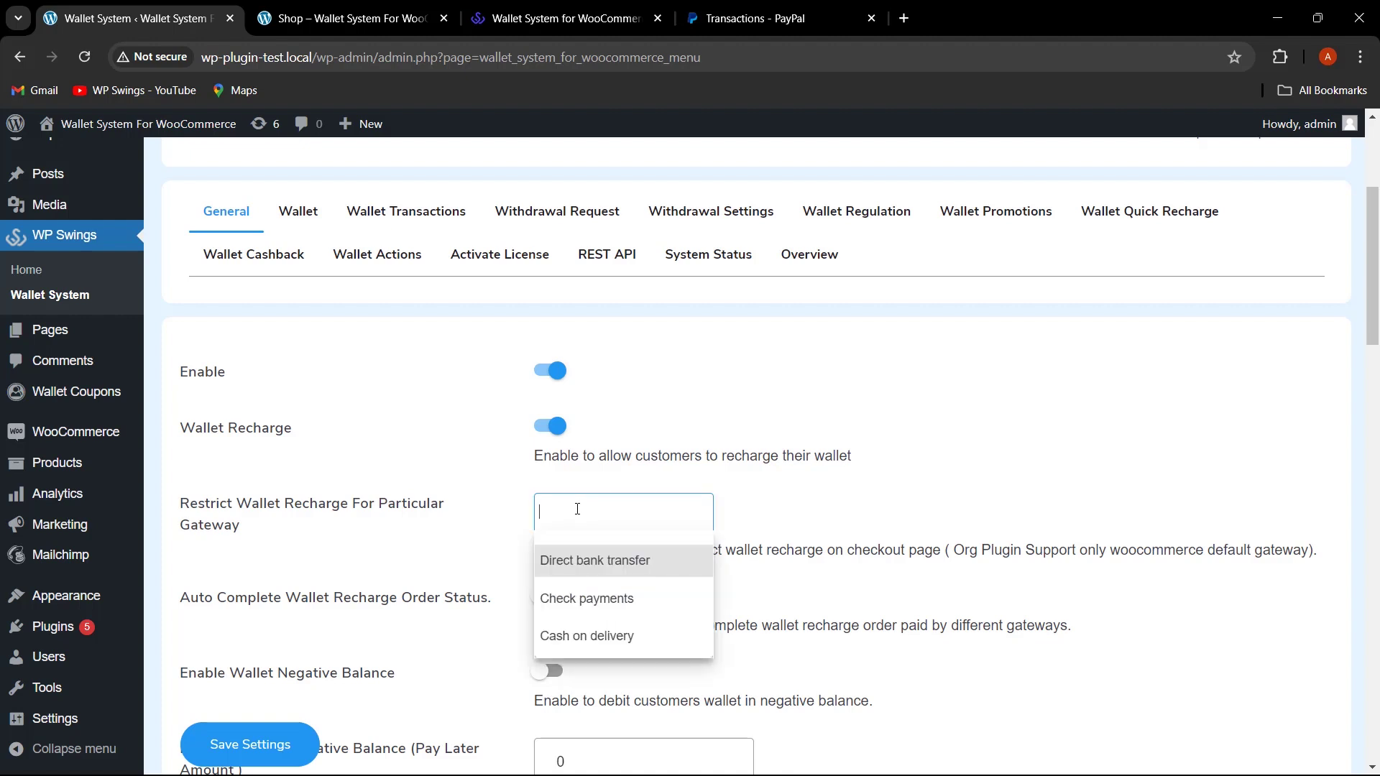
pyautogui.click(603, 602)
pyautogui.click(672, 512)
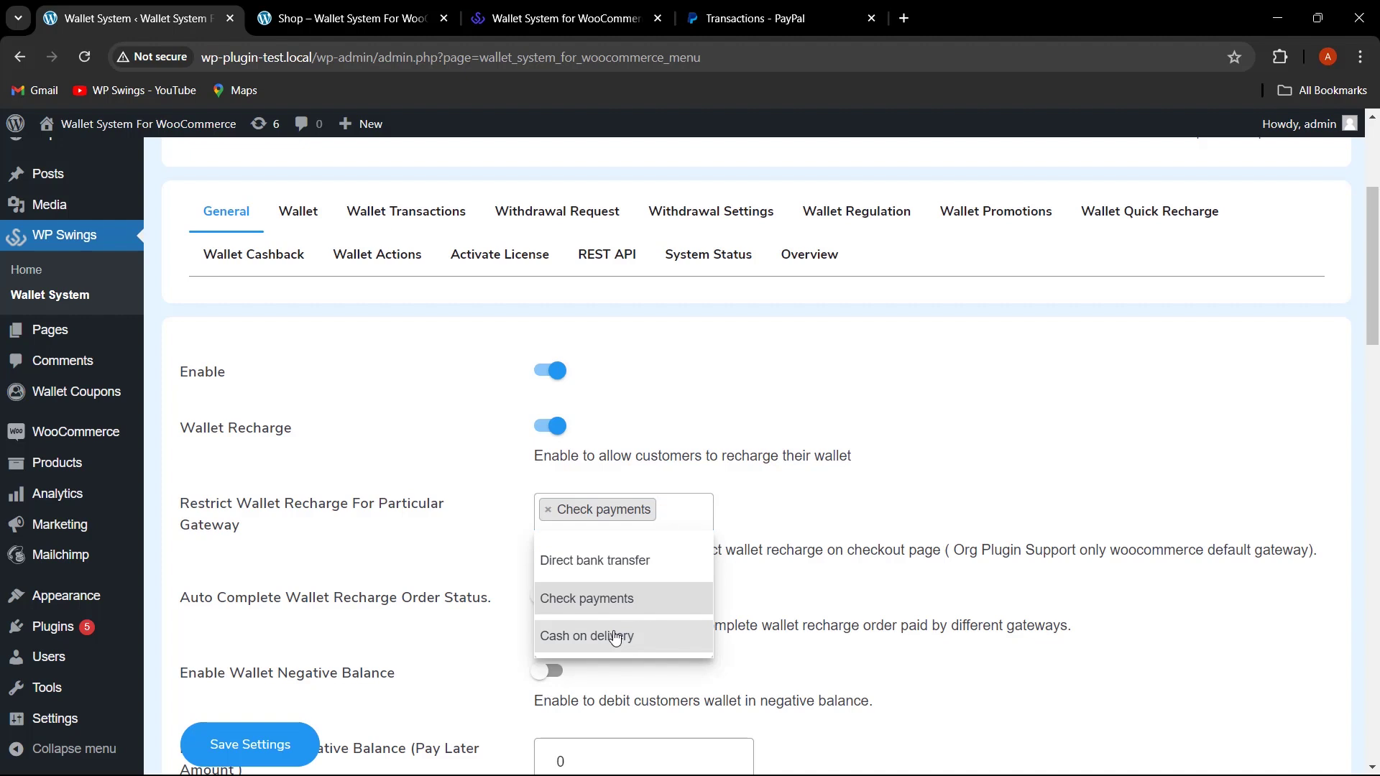
pyautogui.click(623, 633)
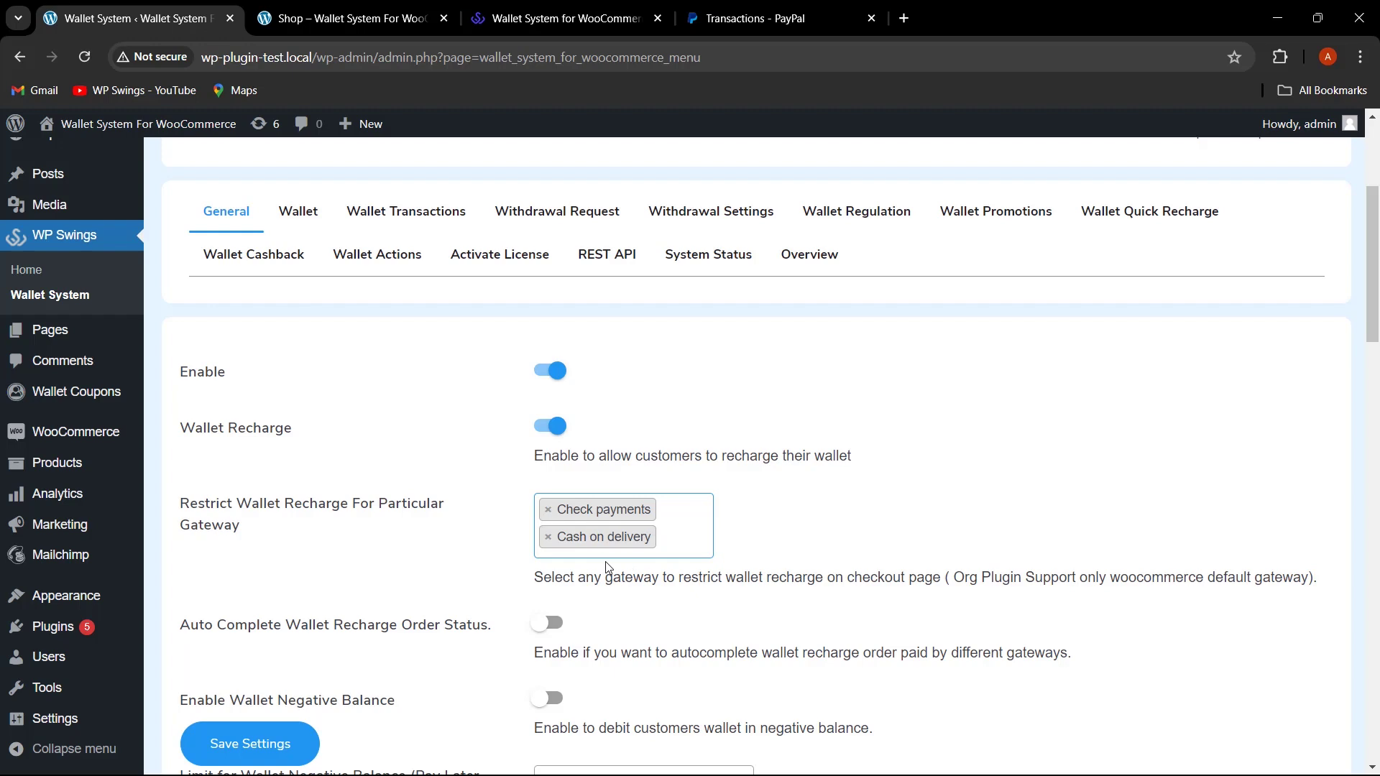
pyautogui.click(282, 746)
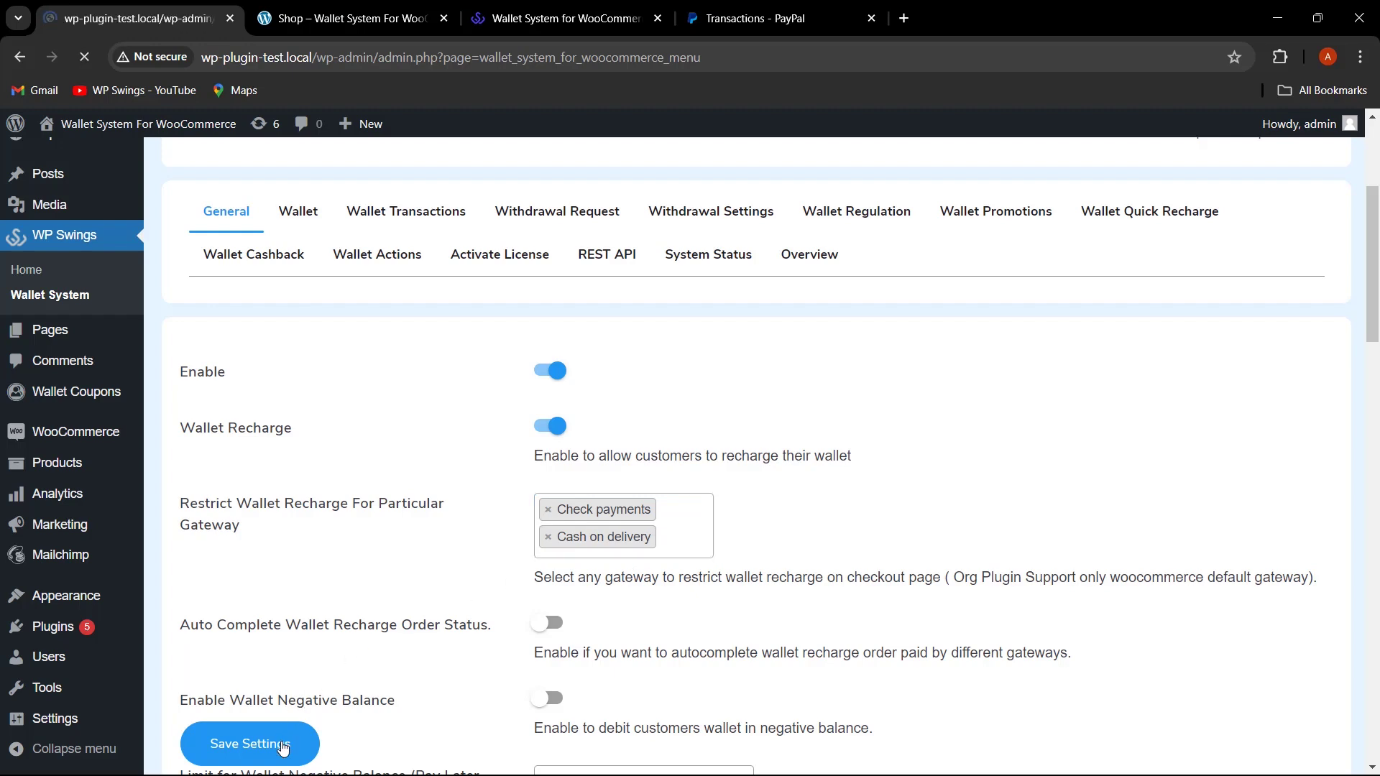
# Switch to the storefront and open the Add Balance form in the Wallet section of My account.
pyautogui.click(355, 21)
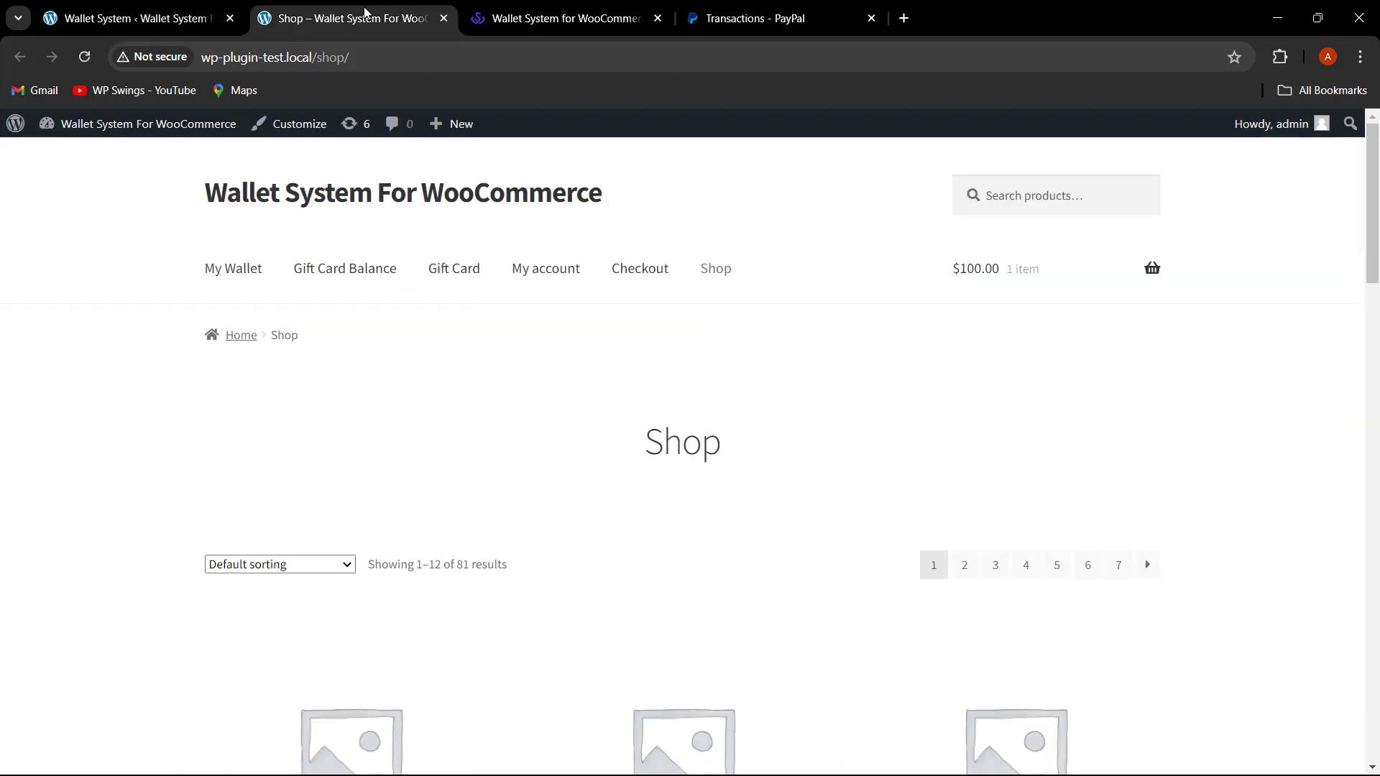
pyautogui.click(561, 270)
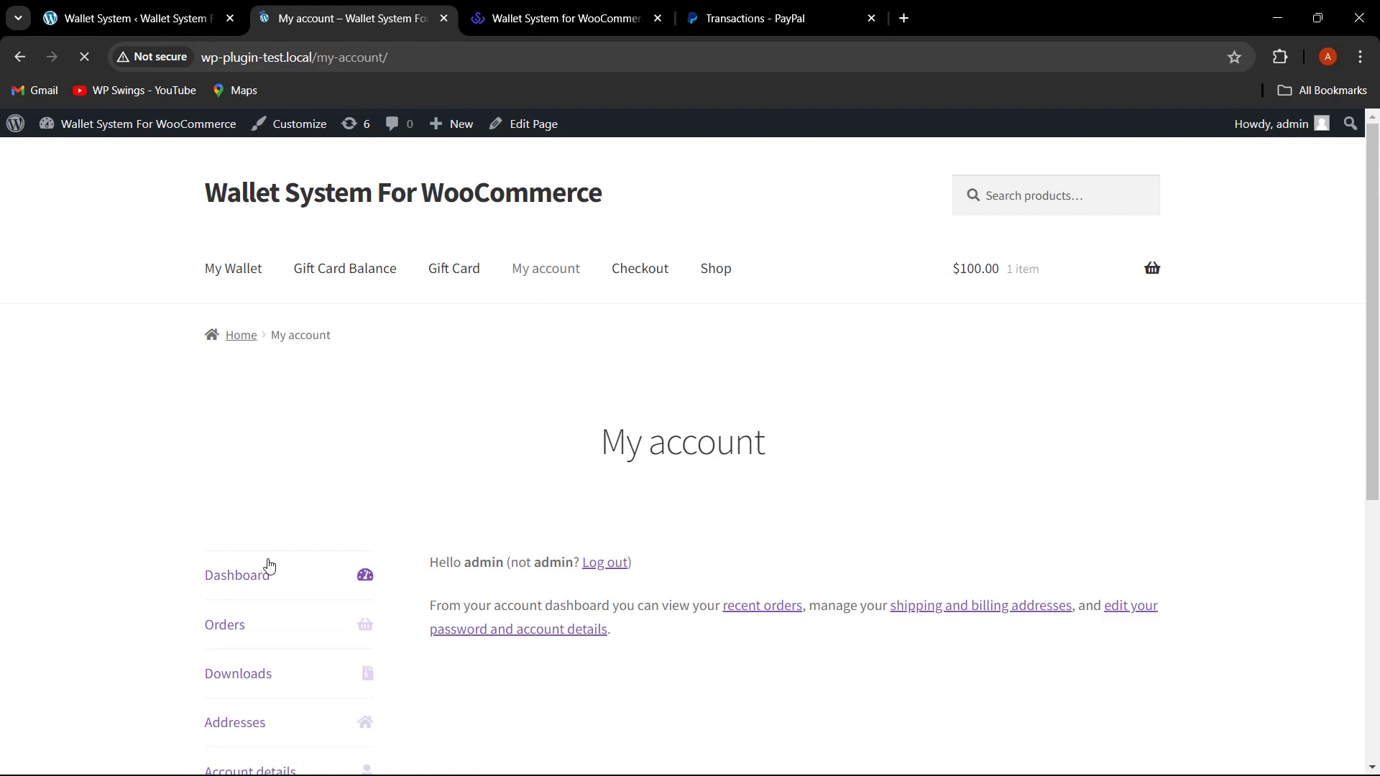
pyautogui.scroll(-1, 234, 702)
pyautogui.click(246, 730)
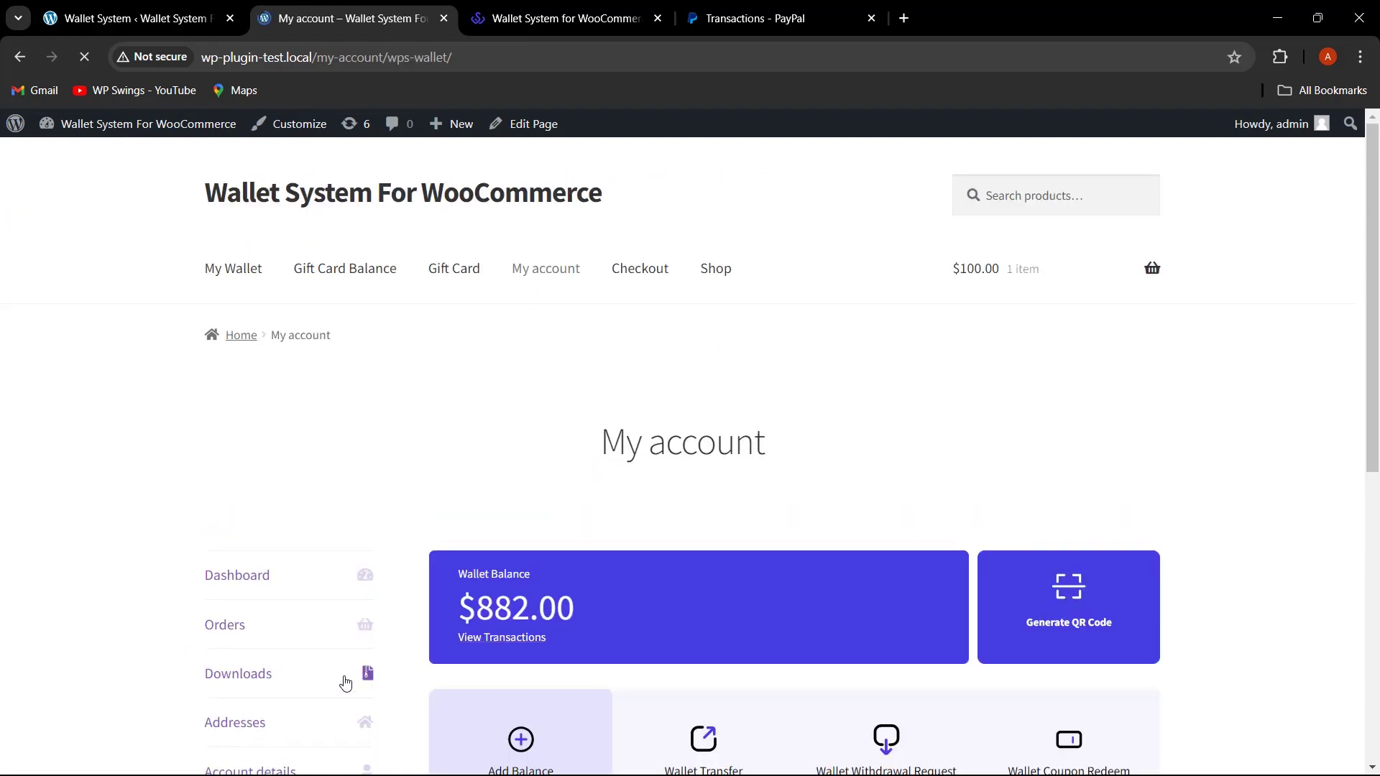
pyautogui.scroll(-1, 568, 585)
pyautogui.click(520, 659)
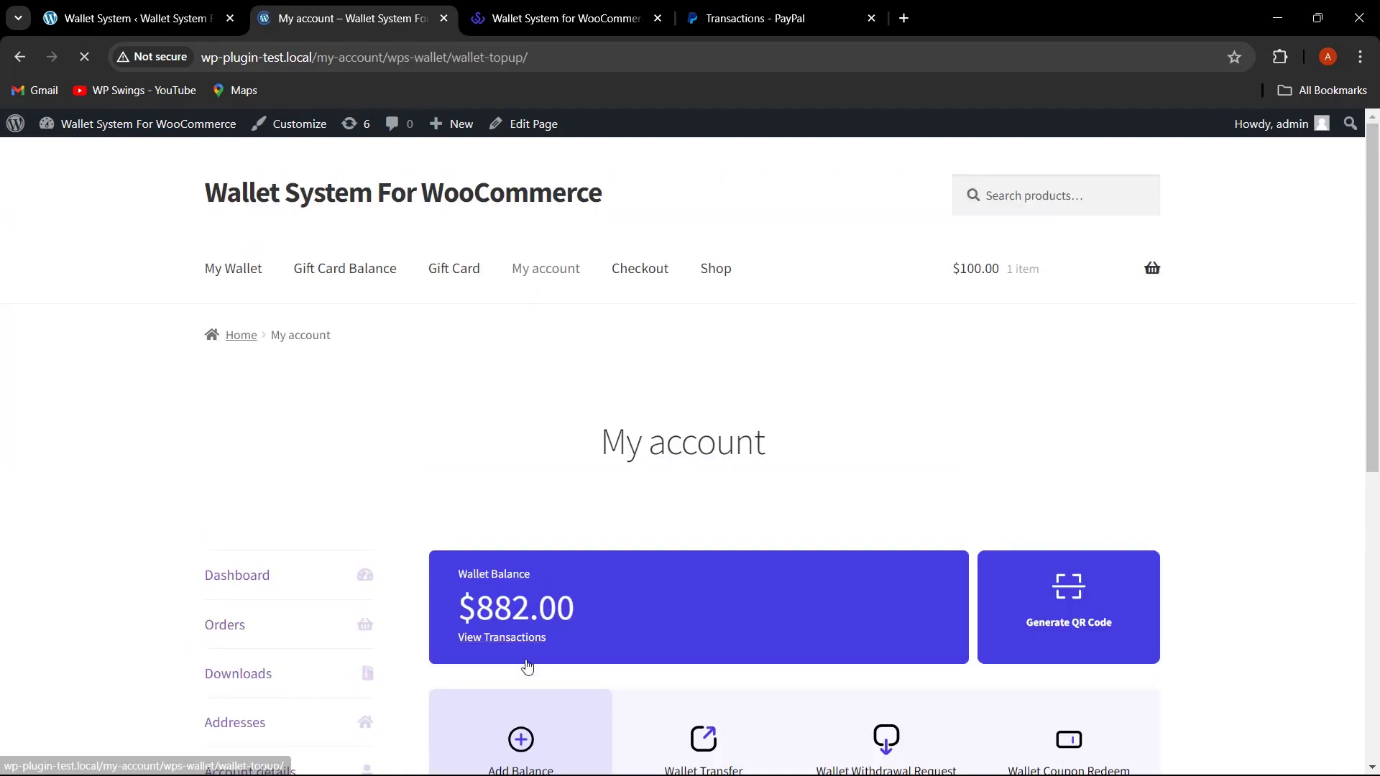
# Enter a wallet recharge amount of $100 and proceed with it.
pyautogui.scroll(-3, 545, 610)
pyautogui.click(545, 611)
pyautogui.write('100')
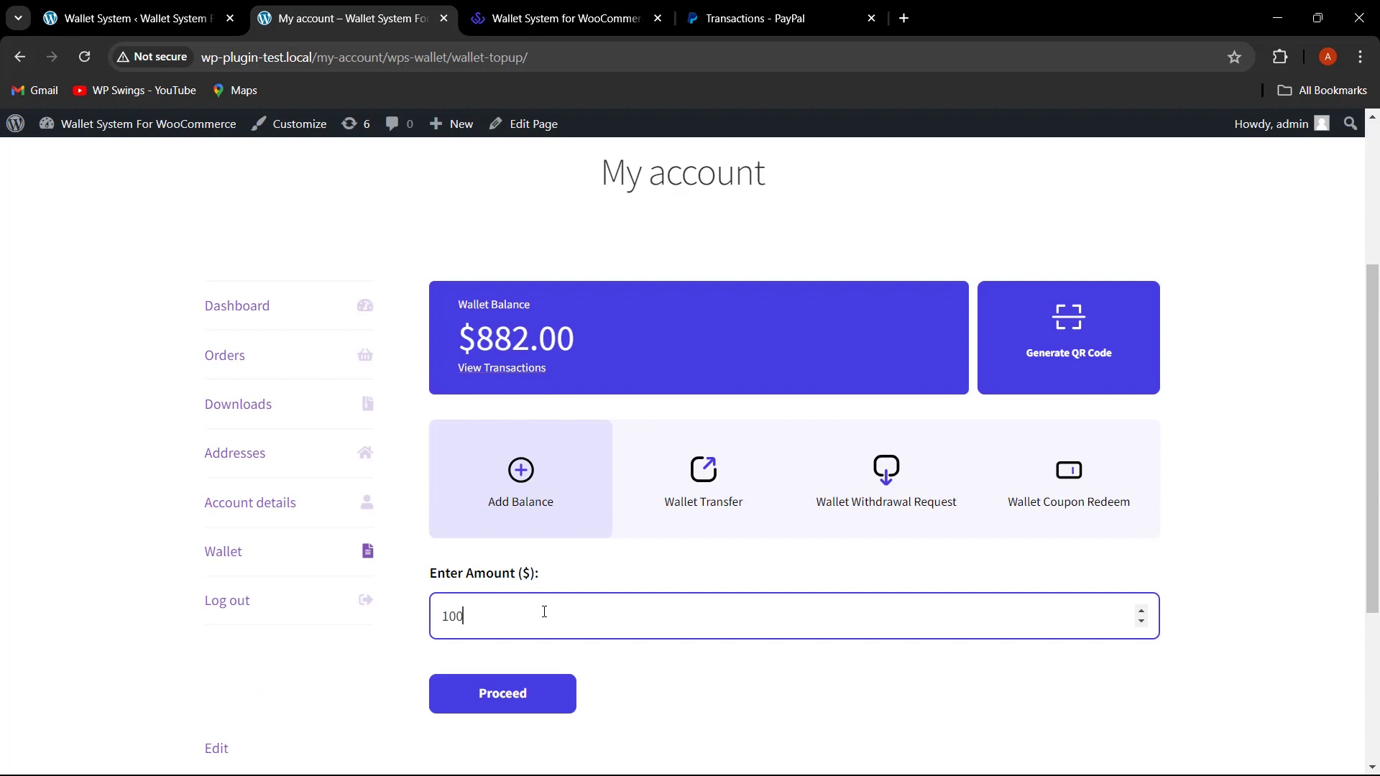
pyautogui.click(501, 693)
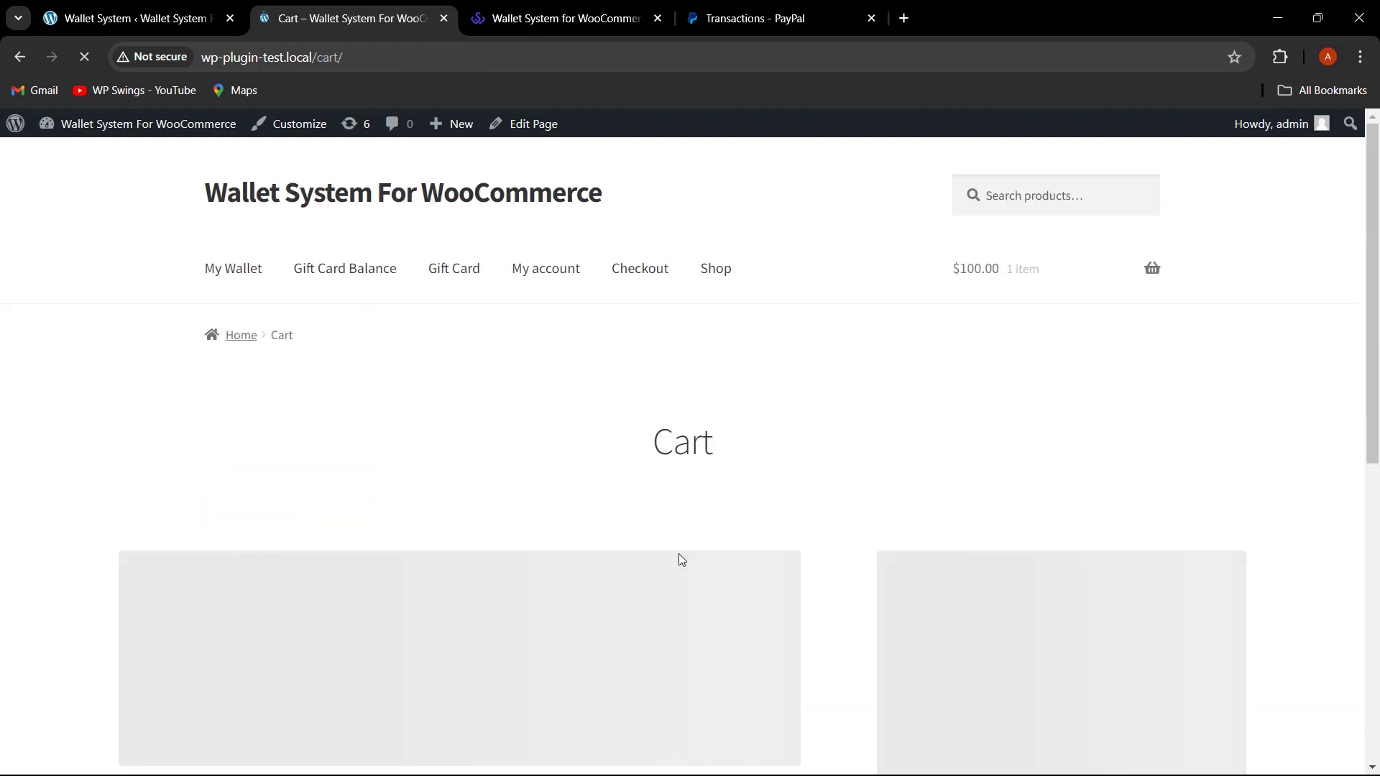
# Continue from the cart to checkout and review the payment options offered for the wallet recharge.
pyautogui.scroll(-1, 557, 542)
pyautogui.scroll(-2, 389, 551)
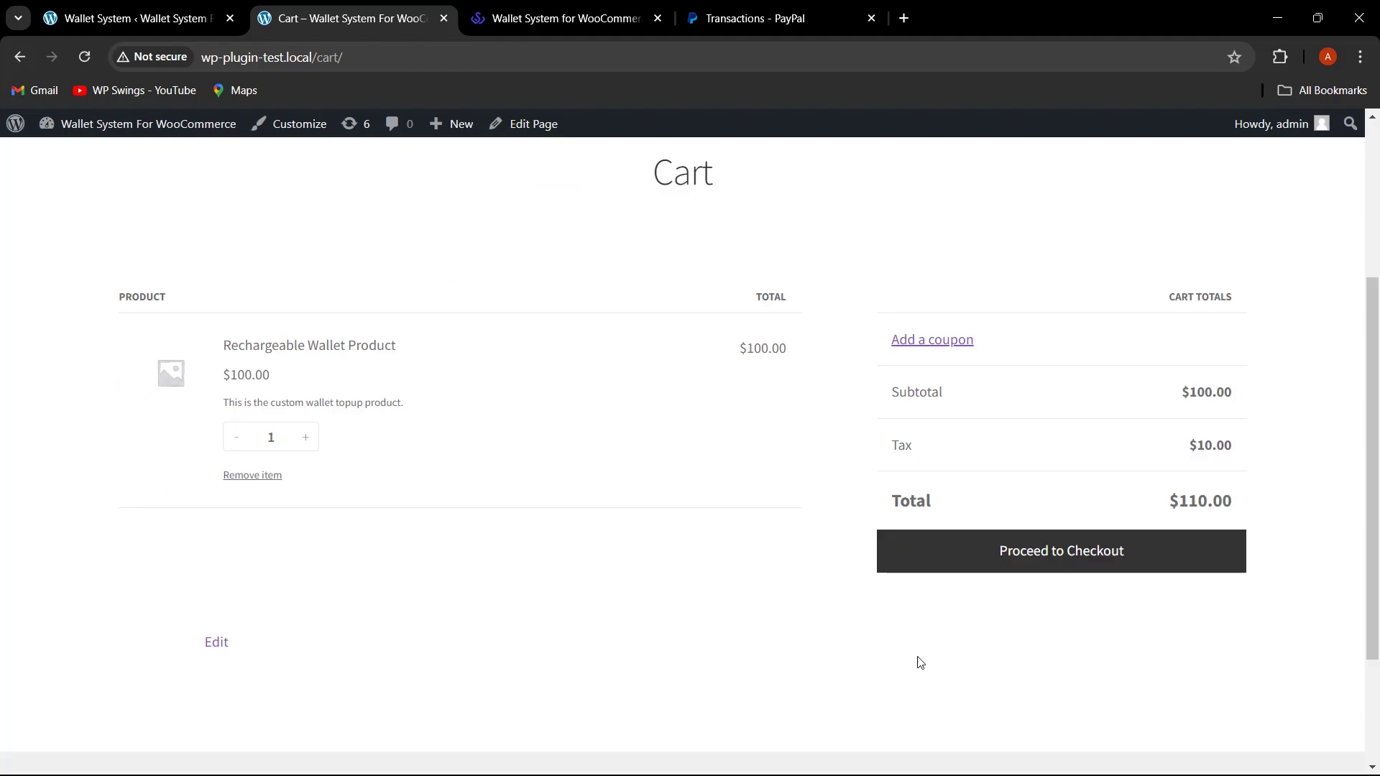
pyautogui.click(1062, 563)
pyautogui.scroll(-1, 822, 573)
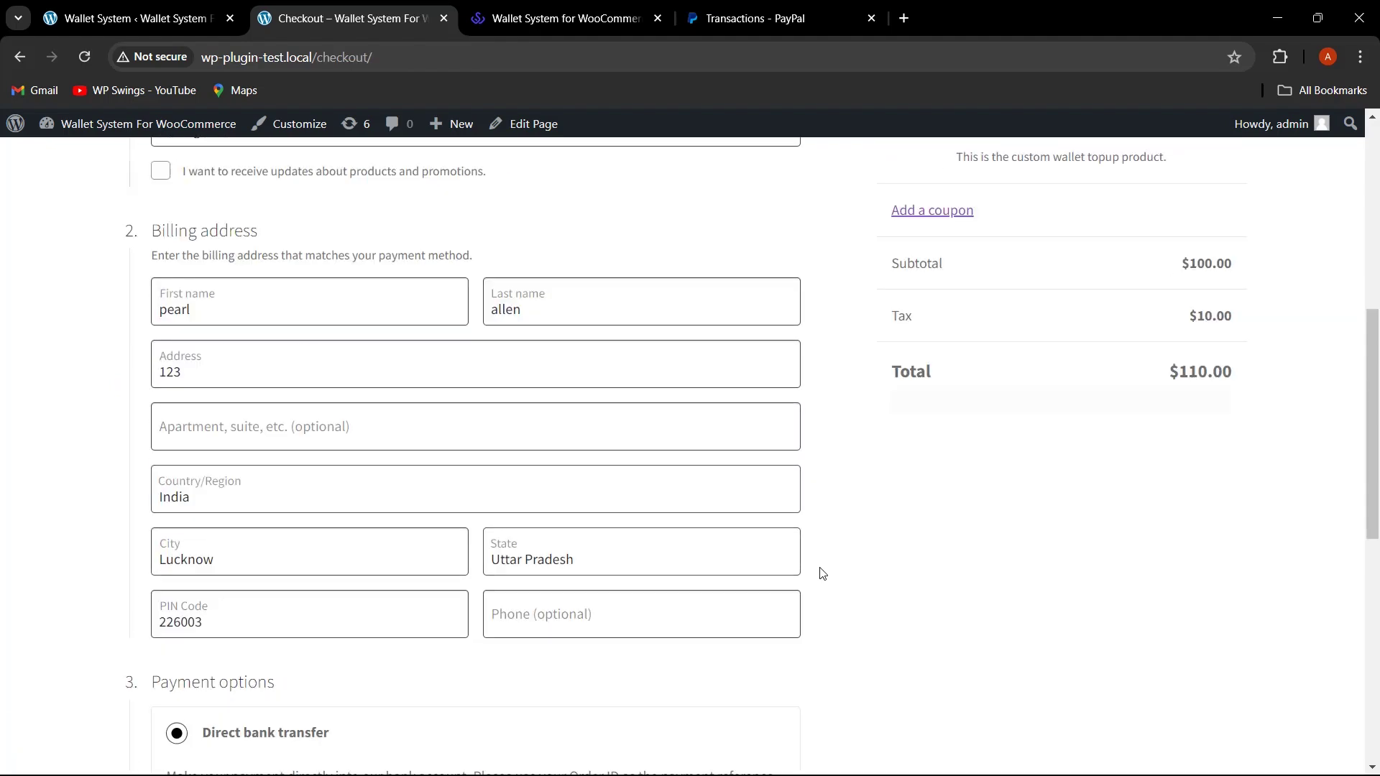
pyautogui.scroll(-2, 808, 582)
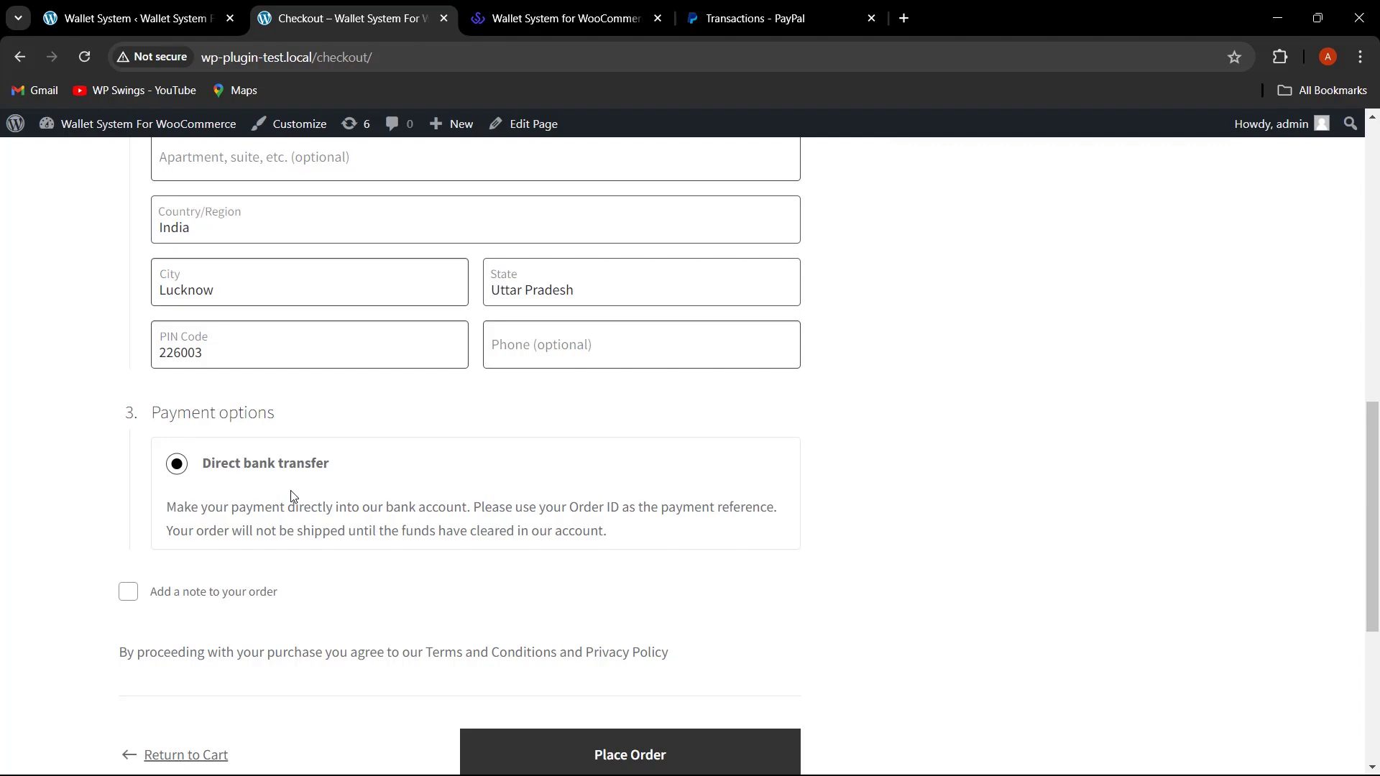
# Back in the Wallet System settings, remove Completed and Processing from the wallet recharge order statuses, keeping only On hold, and save.
pyautogui.click(147, 18)
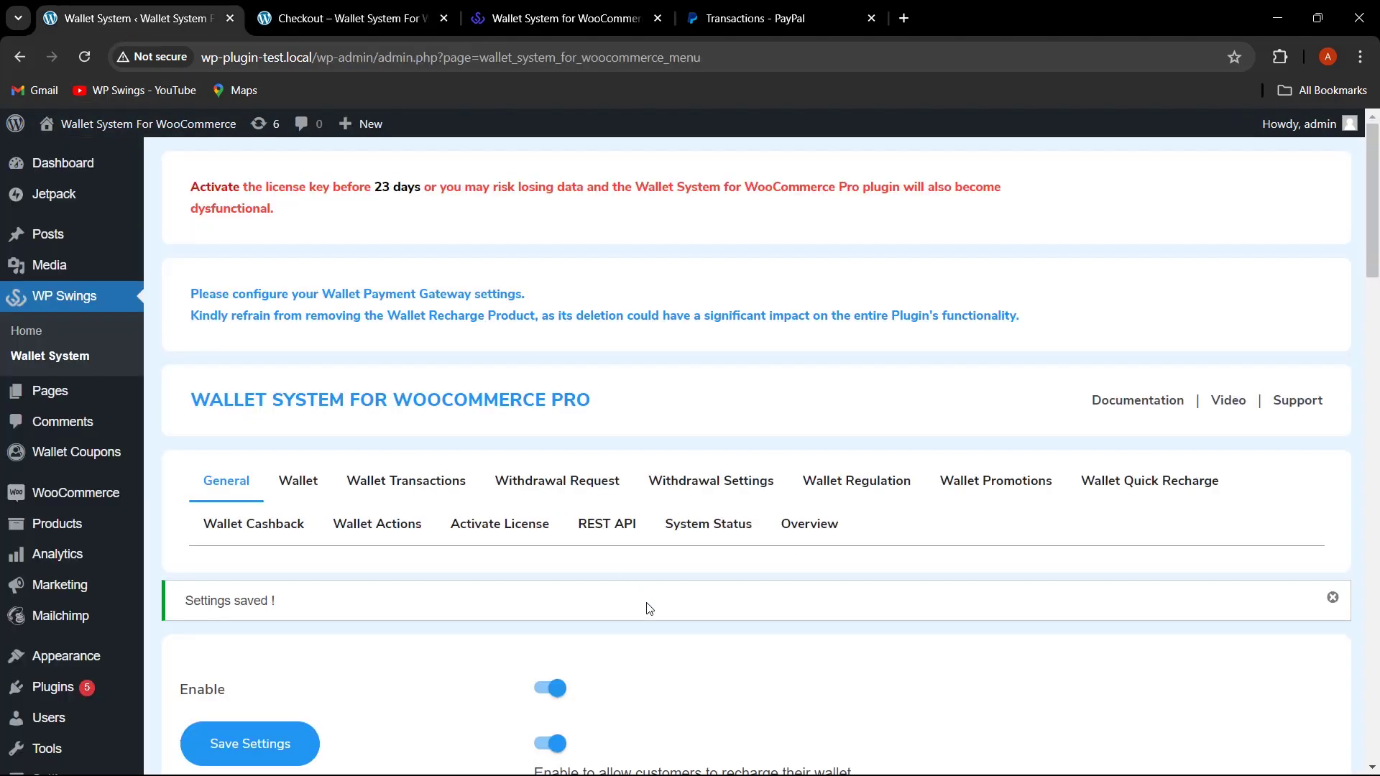
pyautogui.scroll(-3, 649, 608)
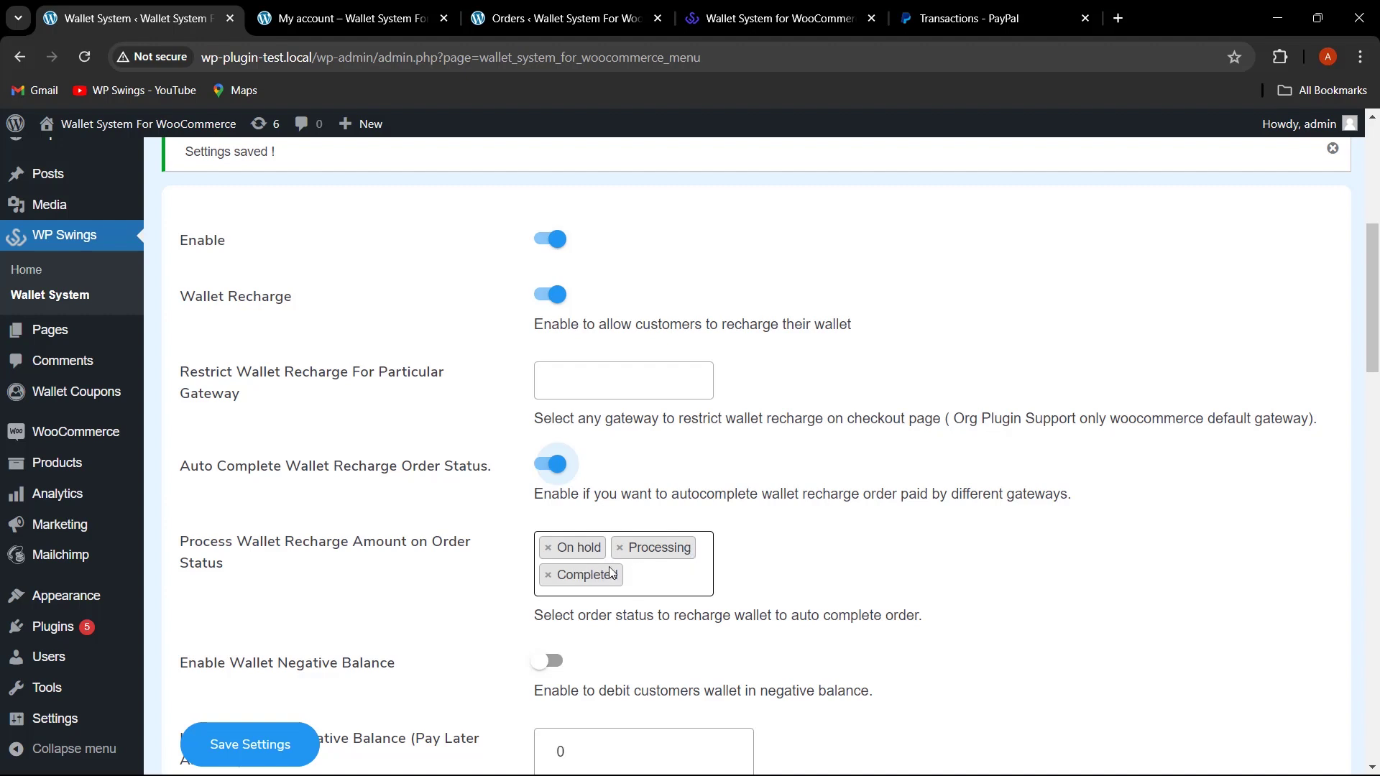
pyautogui.click(547, 575)
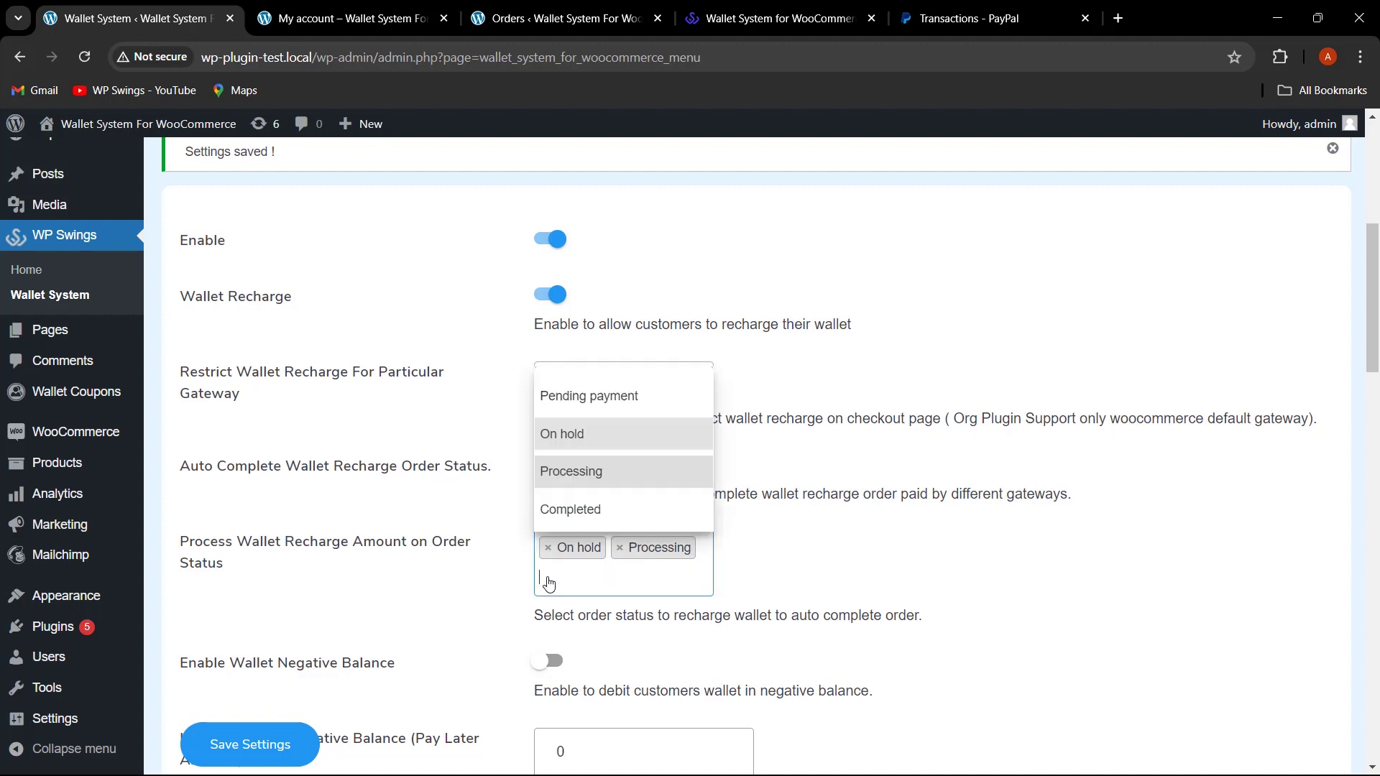
pyautogui.click(616, 552)
pyautogui.click(618, 548)
pyautogui.click(893, 555)
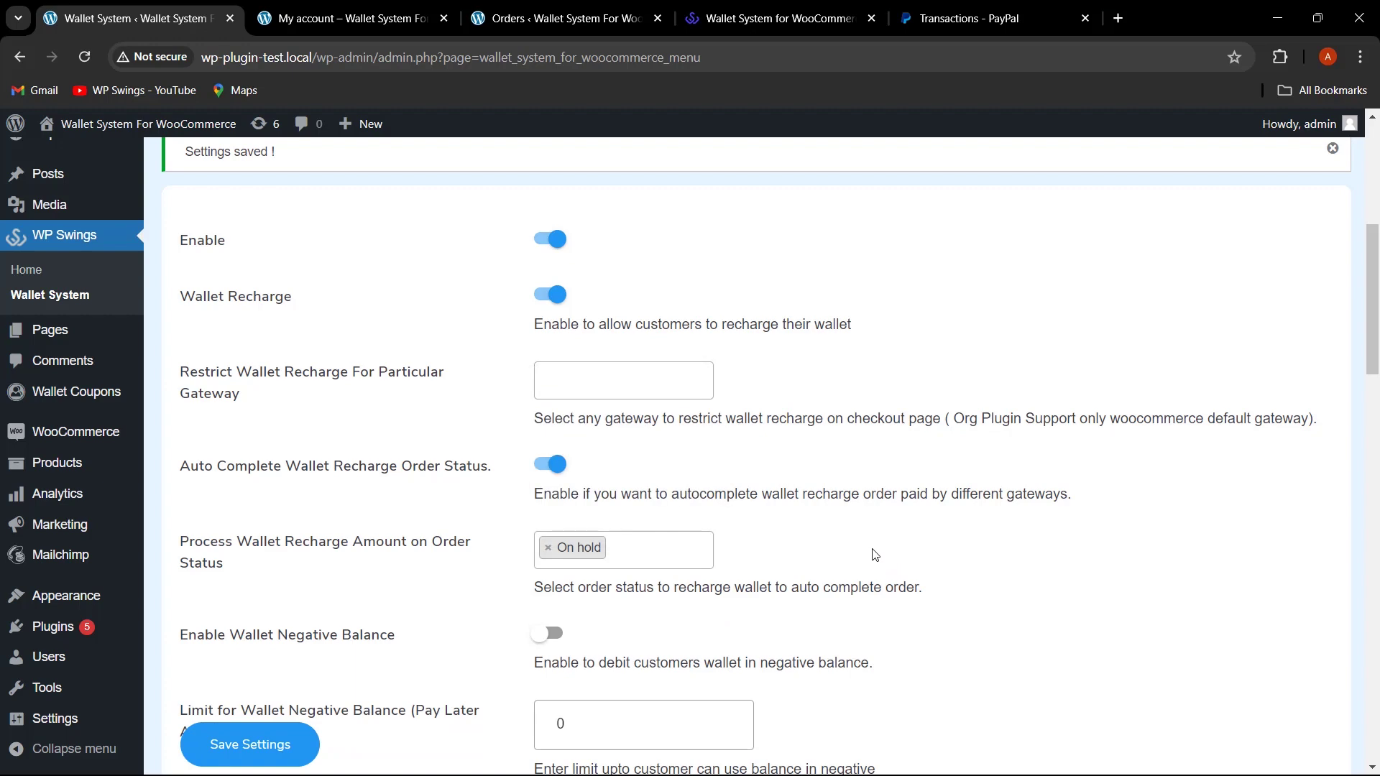
pyautogui.click(271, 751)
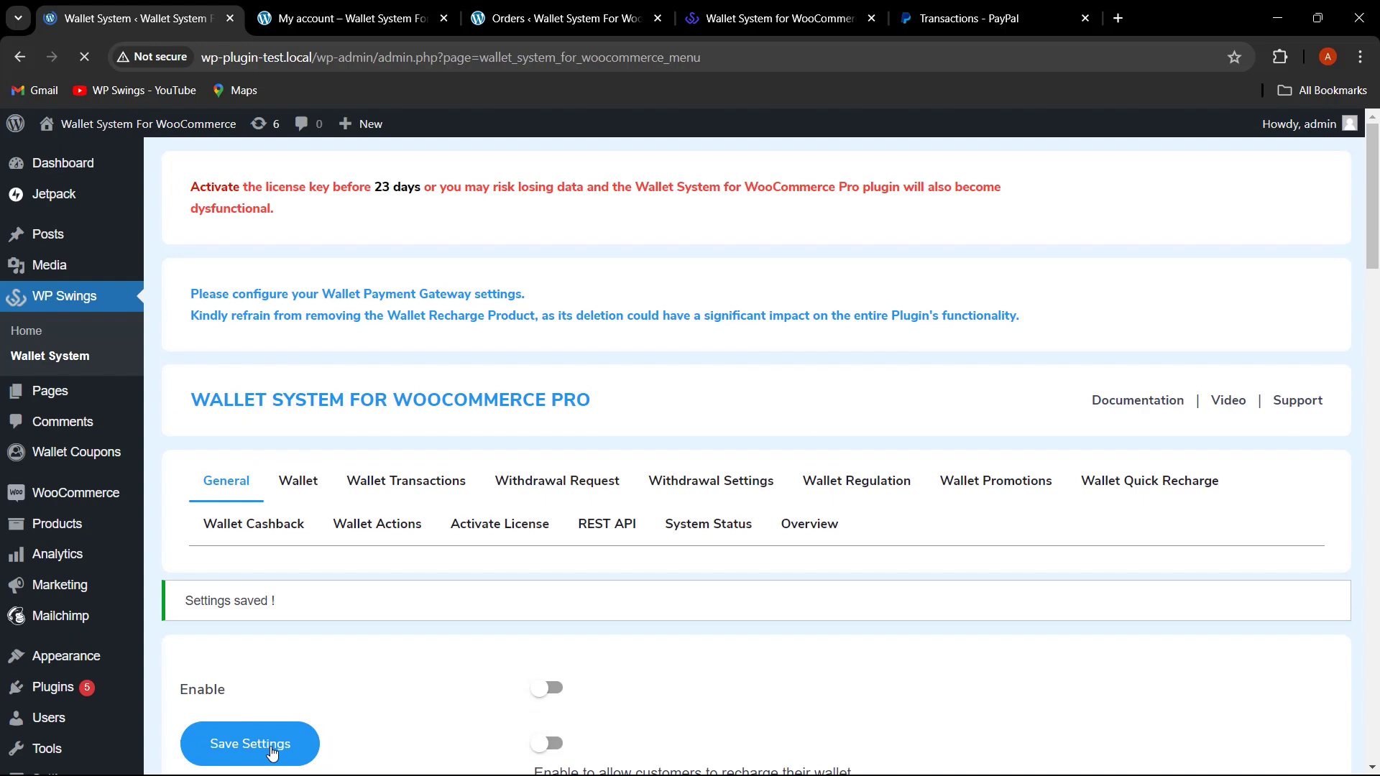
# On the storefront's wallet page, add a balance of $20 and proceed to checkout.
pyautogui.click(365, 15)
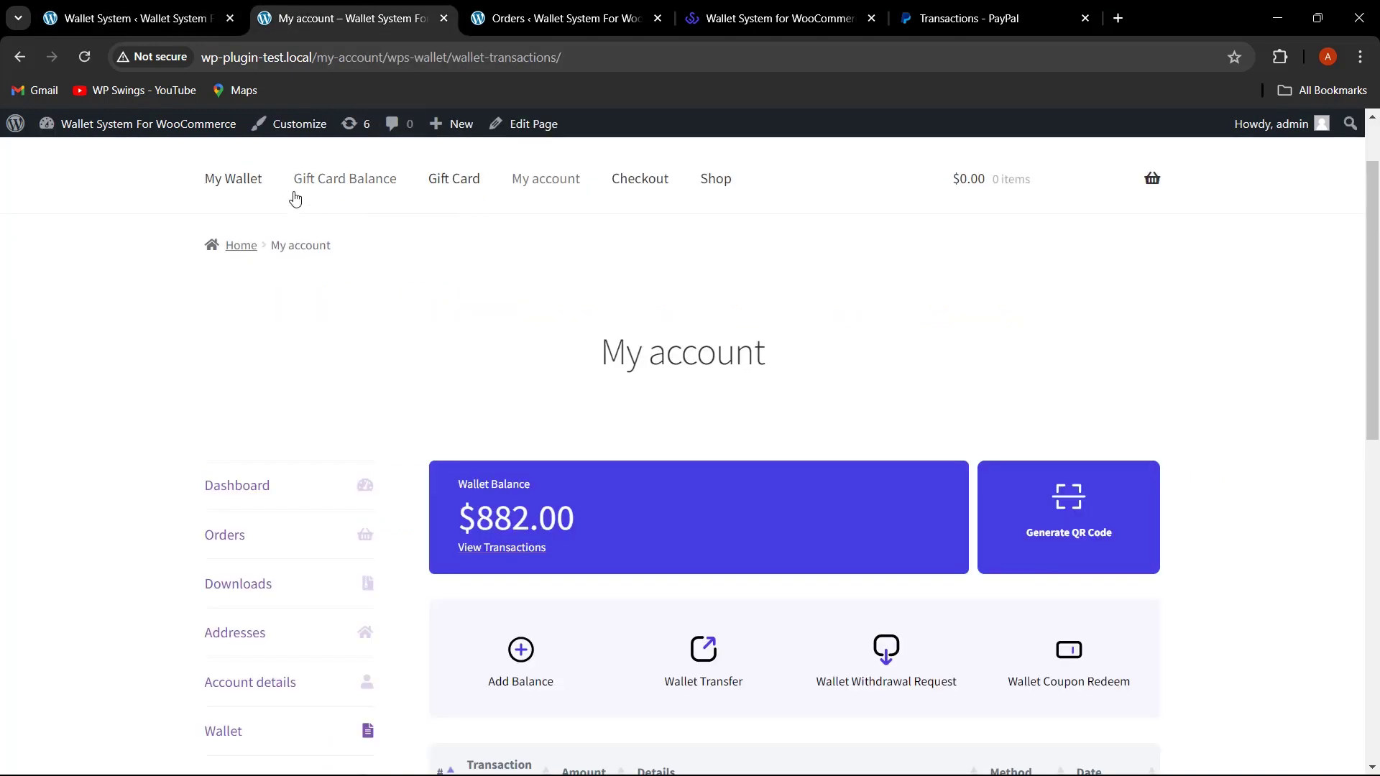
pyautogui.scroll(-1, 568, 575)
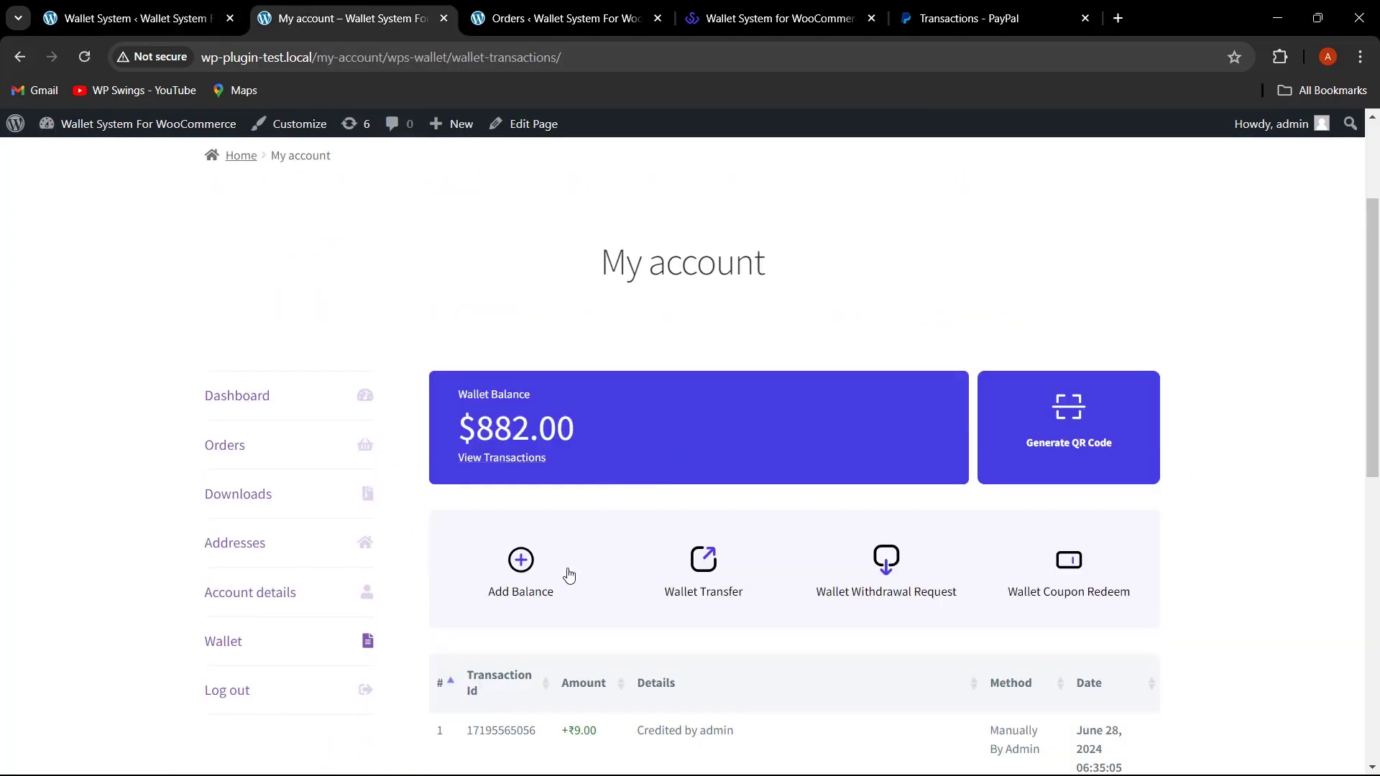
pyautogui.click(525, 568)
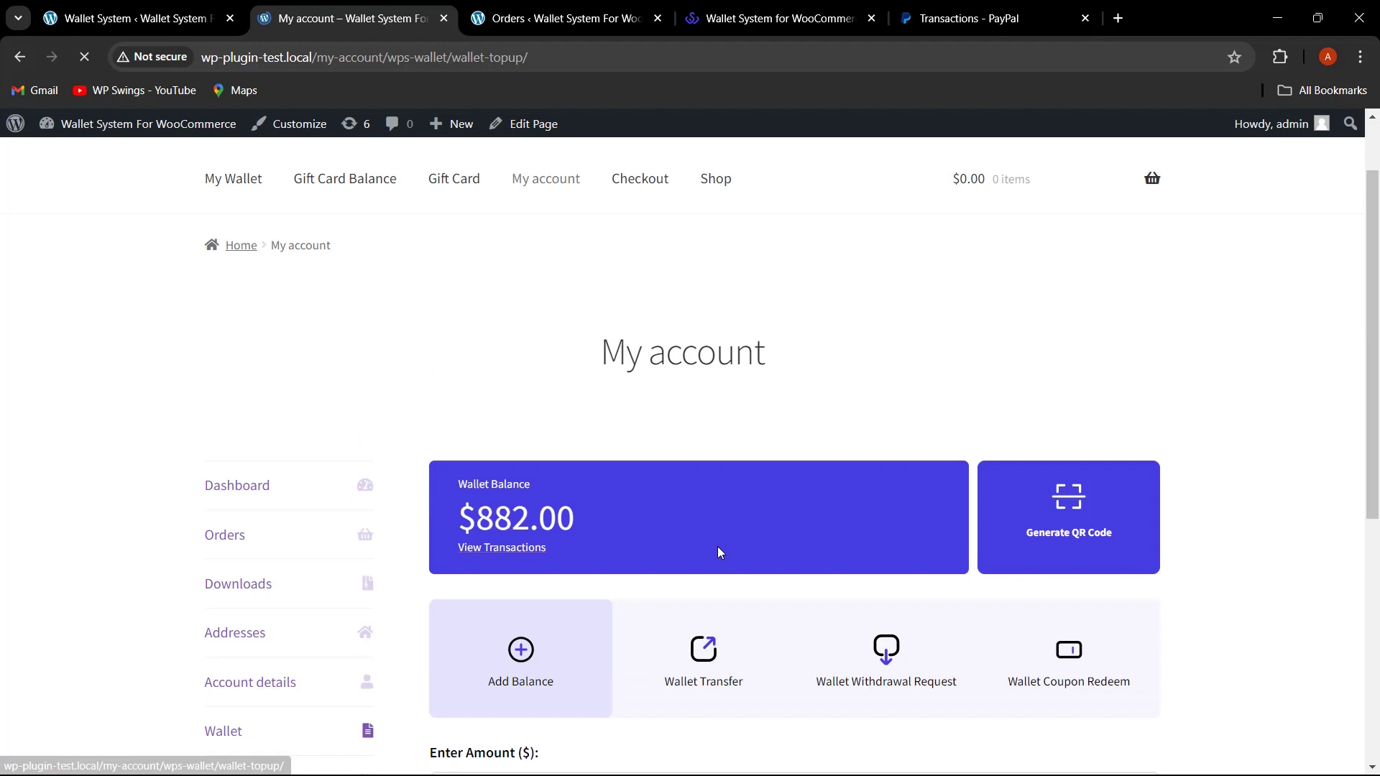
pyautogui.scroll(-2, 782, 642)
pyautogui.click(540, 612)
pyautogui.write('20')
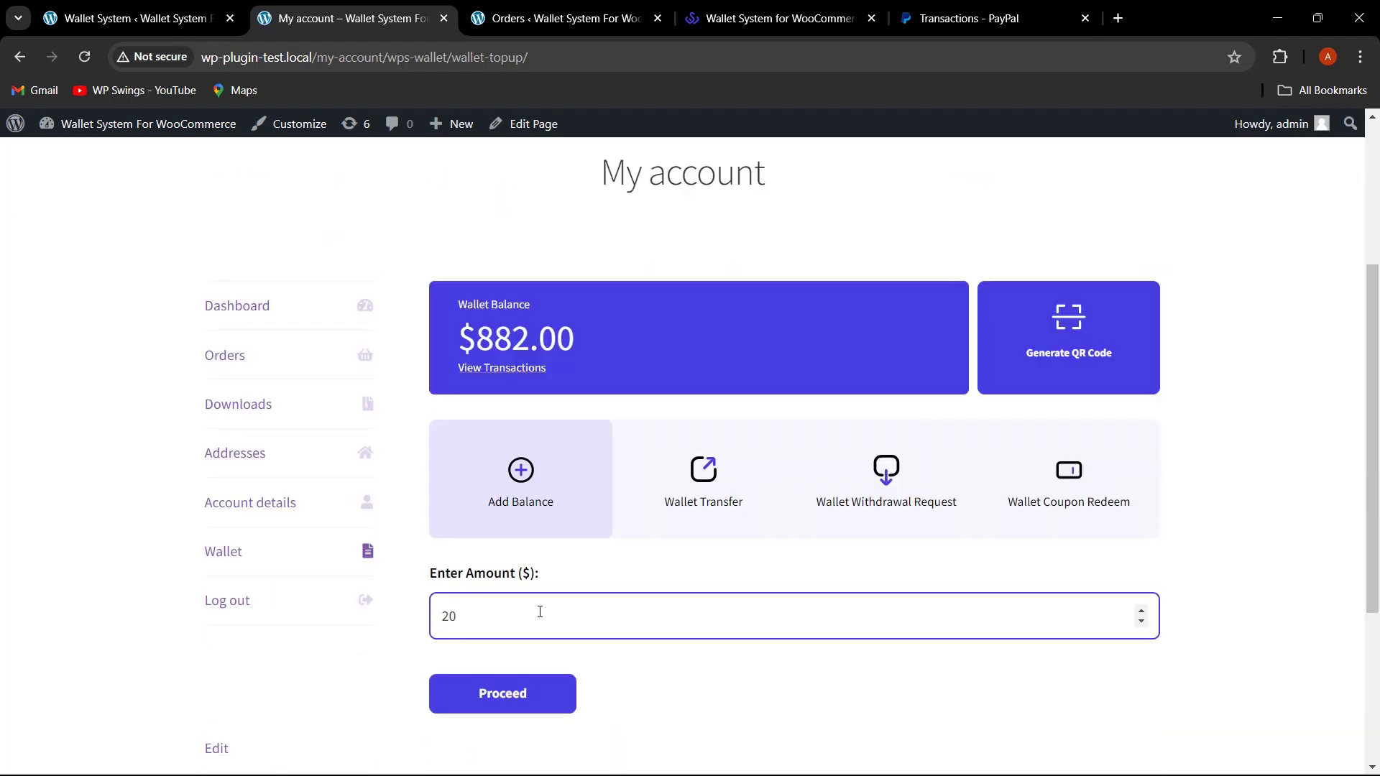
pyautogui.click(511, 695)
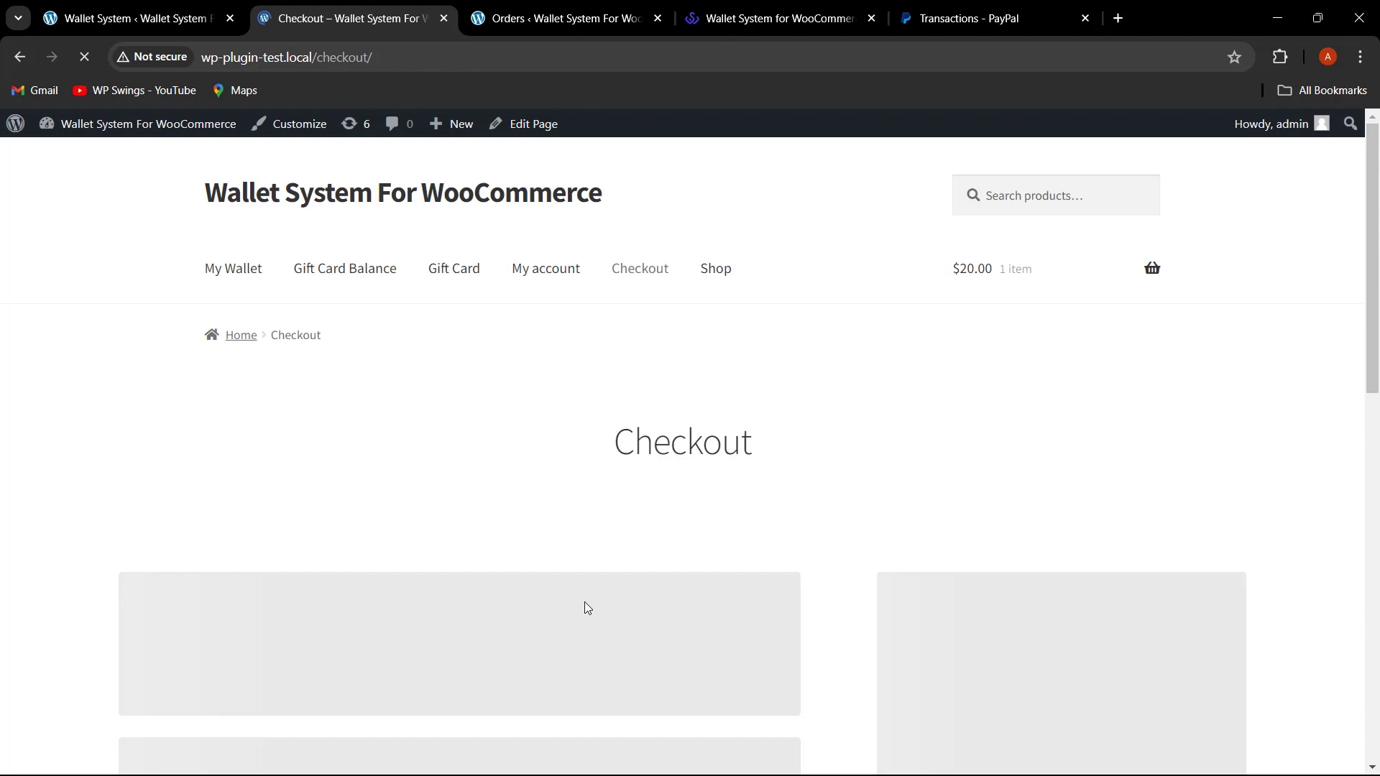
# Place the wallet recharge order using Direct bank transfer as the payment option.
pyautogui.scroll(-2, 586, 608)
pyautogui.scroll(-4, 597, 591)
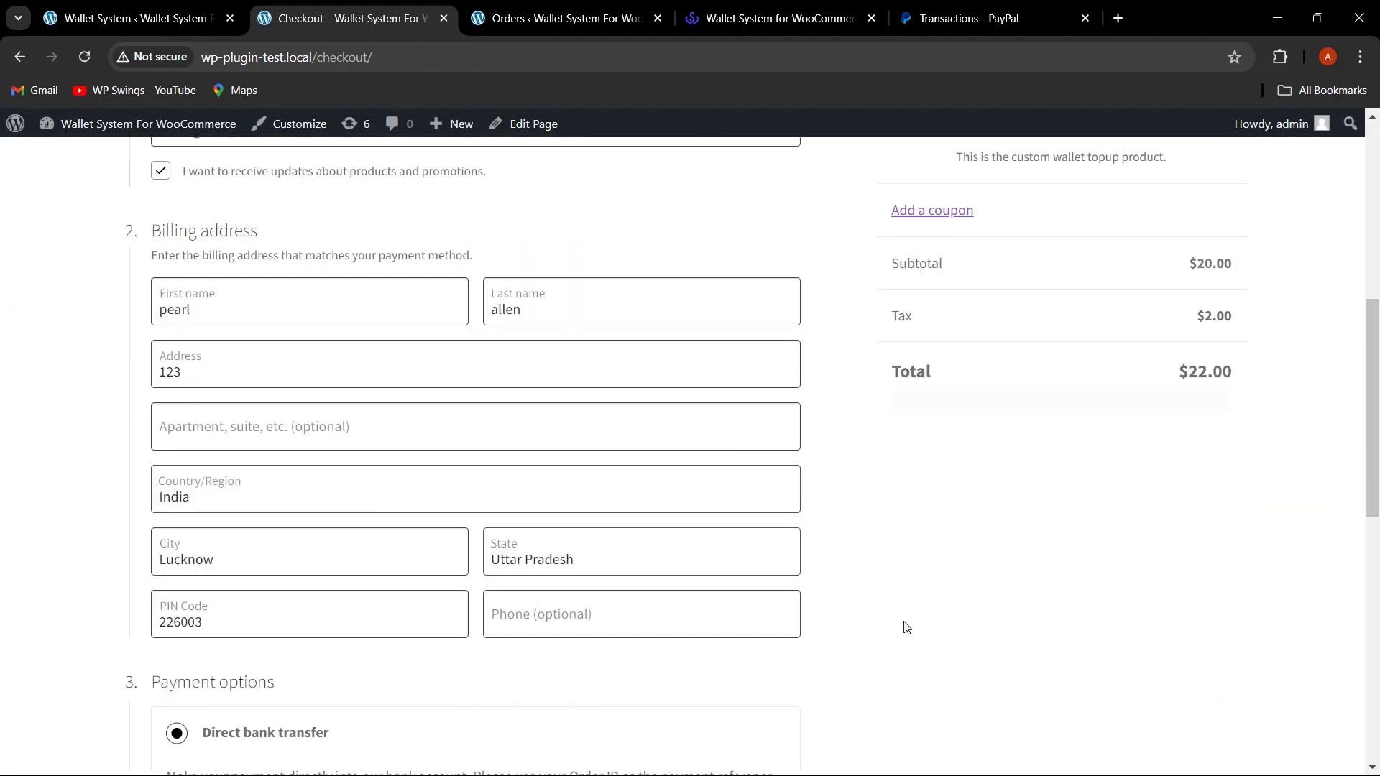
pyautogui.scroll(-6, 709, 644)
pyautogui.click(654, 679)
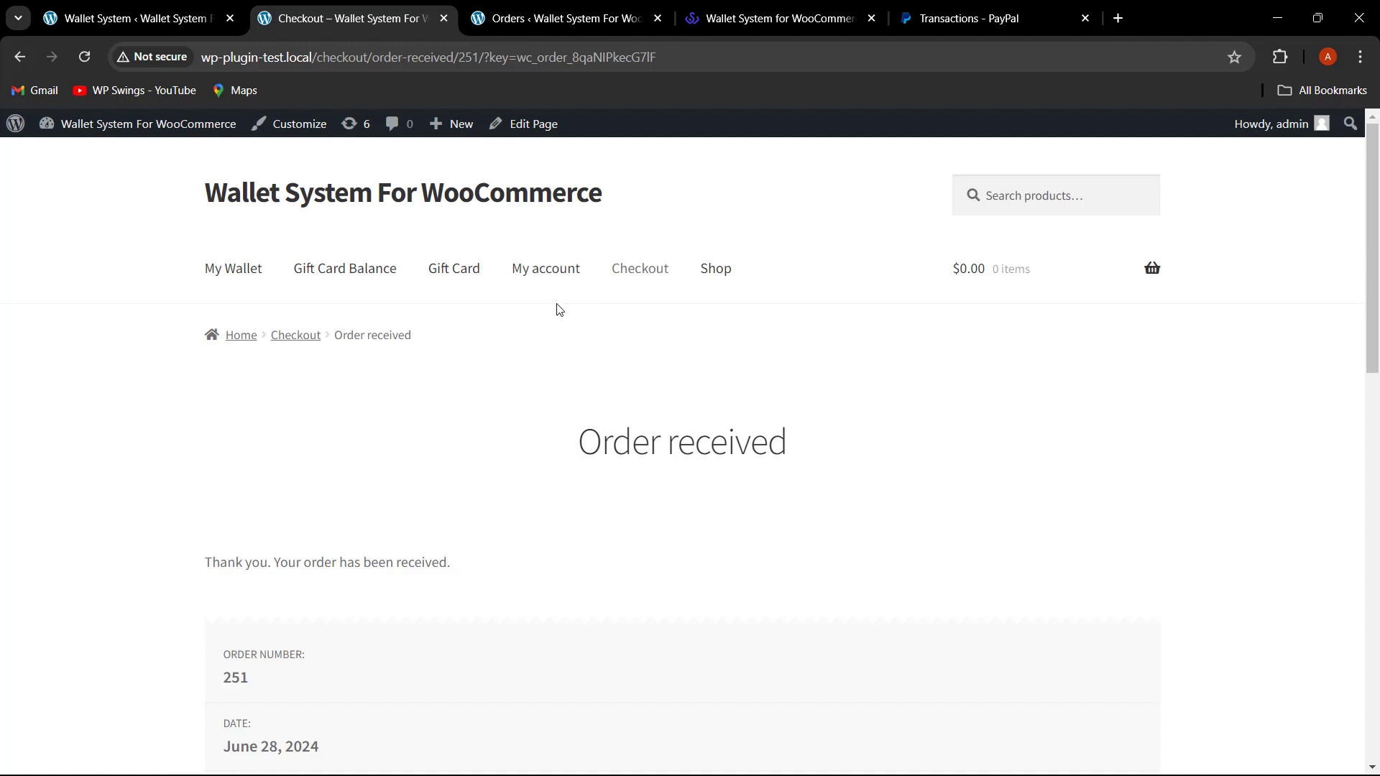
# Open the wallet in My account and check the balance and the newest recharge entry in its transactions.
pyautogui.click(552, 274)
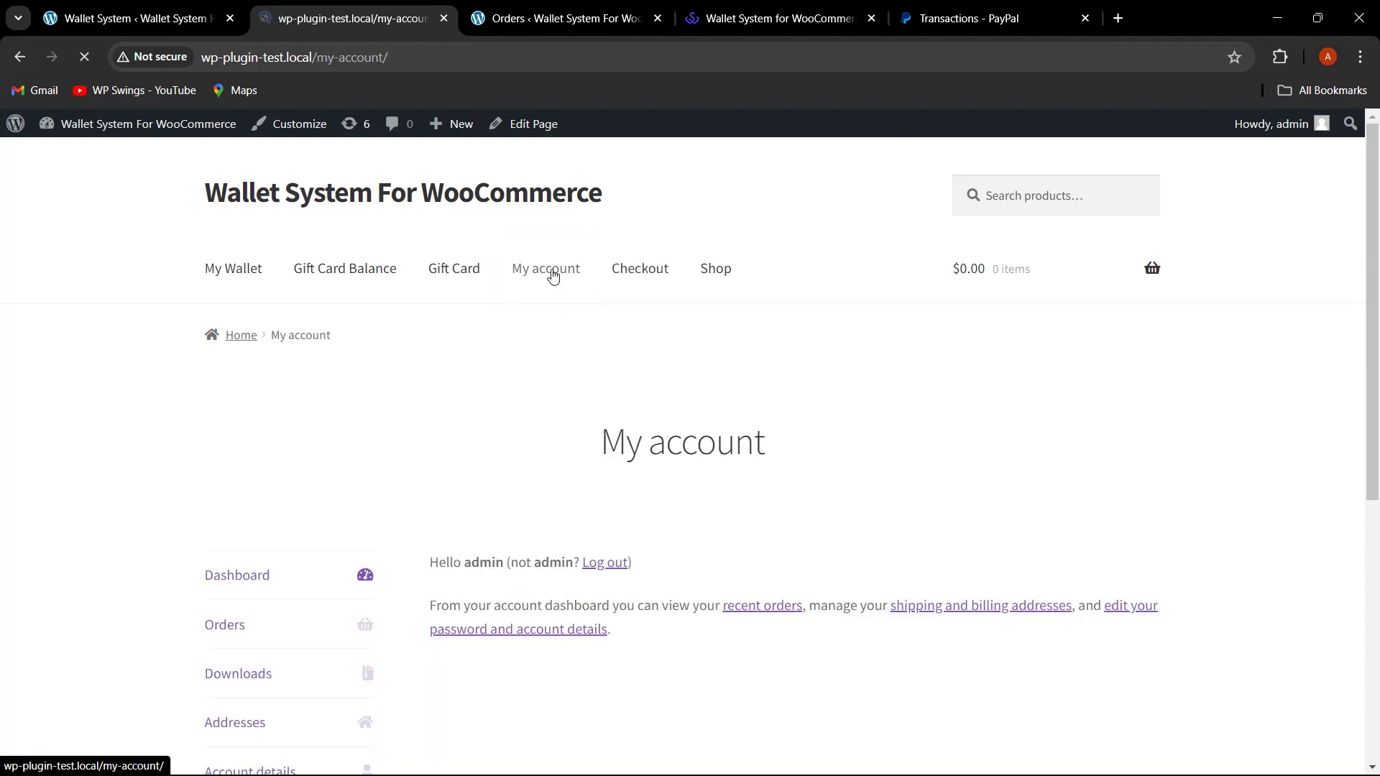
pyautogui.scroll(-1, 431, 446)
pyautogui.click(254, 732)
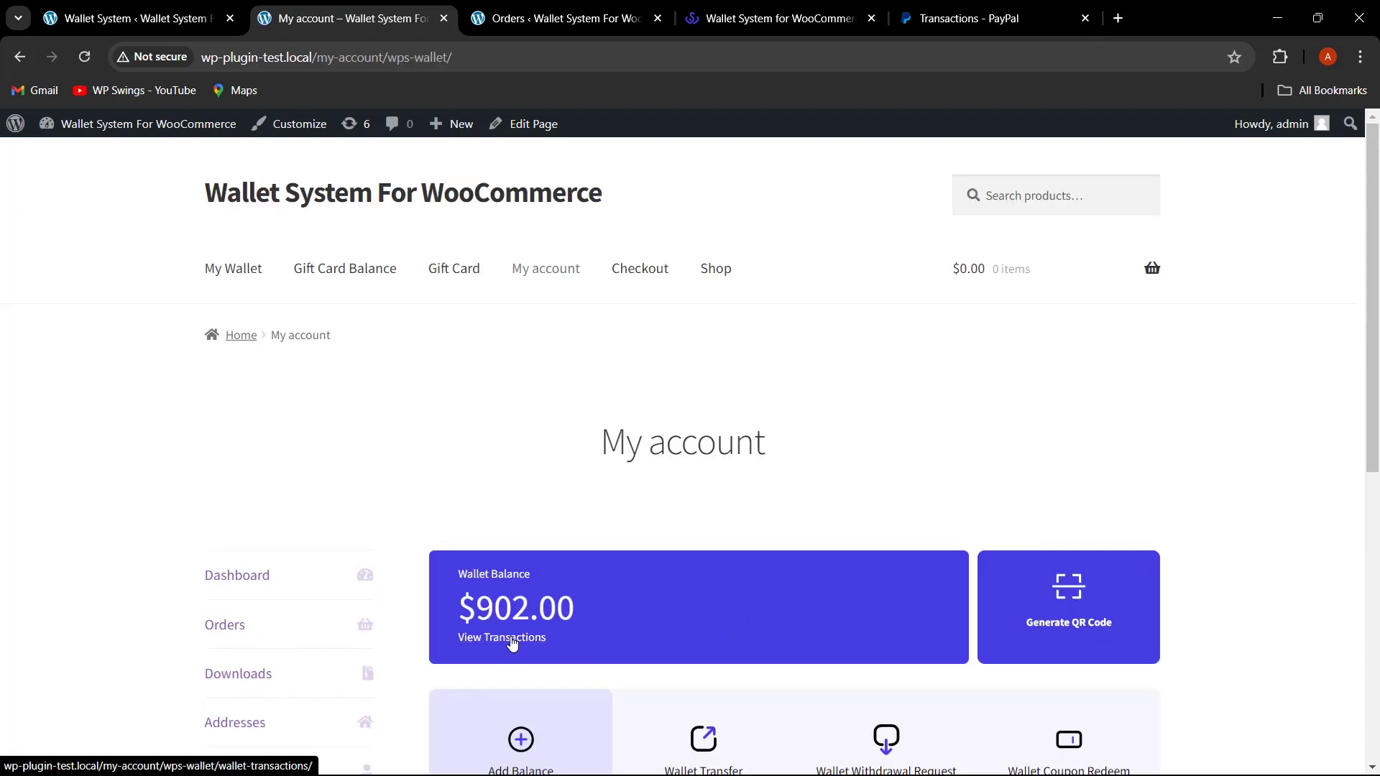
pyautogui.click(512, 643)
pyautogui.scroll(-3, 789, 543)
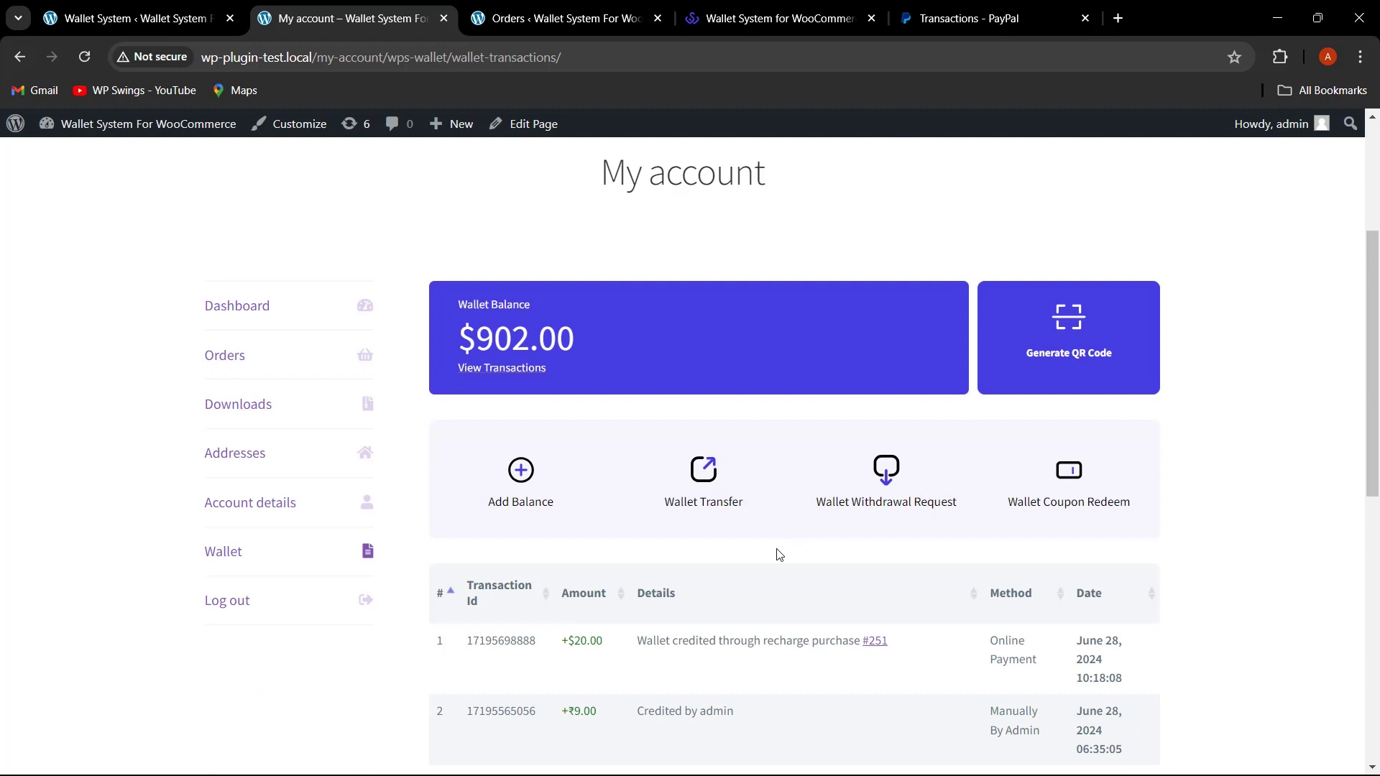
pyautogui.scroll(-1, 779, 554)
pyautogui.moveTo(562, 550); pyautogui.dragTo(606, 560)
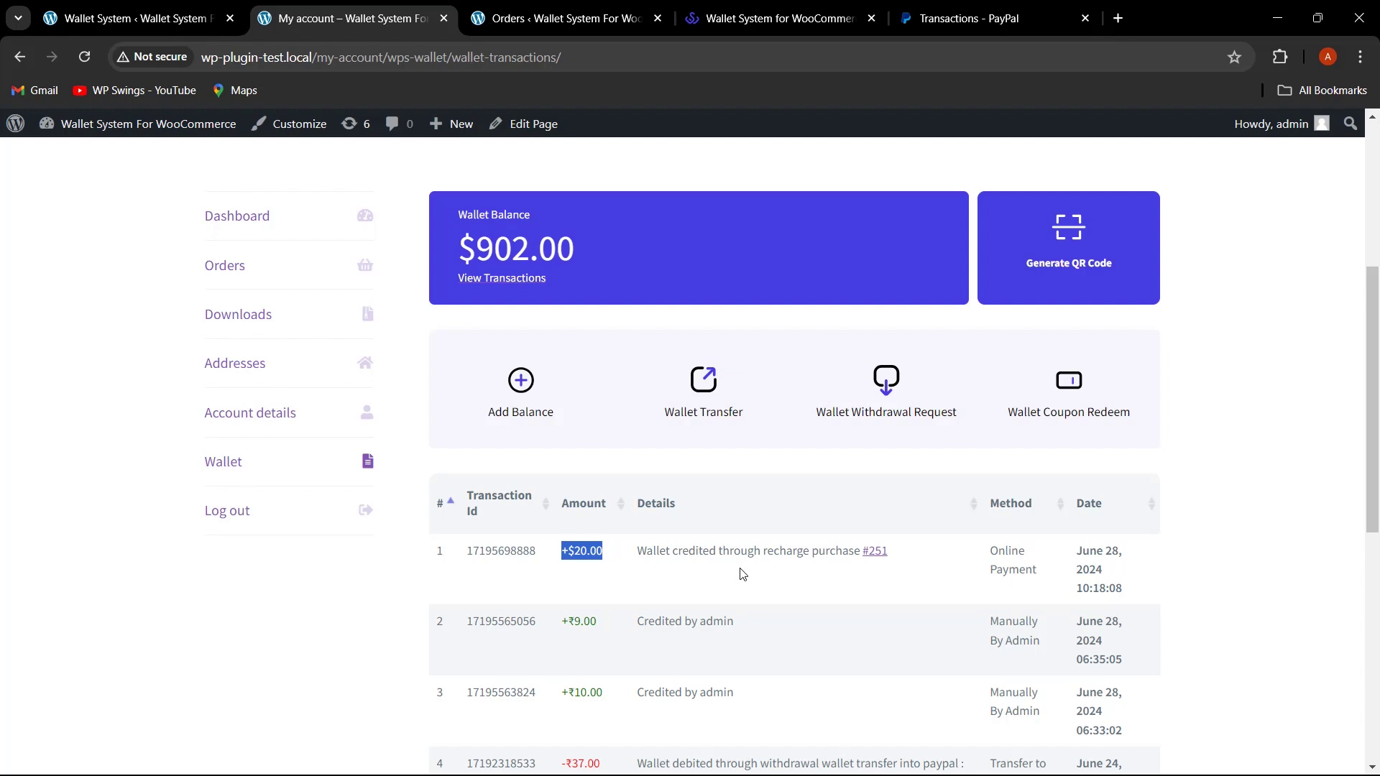
# Back in the Wallet System settings, enable the wallet negative balance and set its pay later limit to 200.
pyautogui.click(101, 18)
pyautogui.scroll(-6, 475, 536)
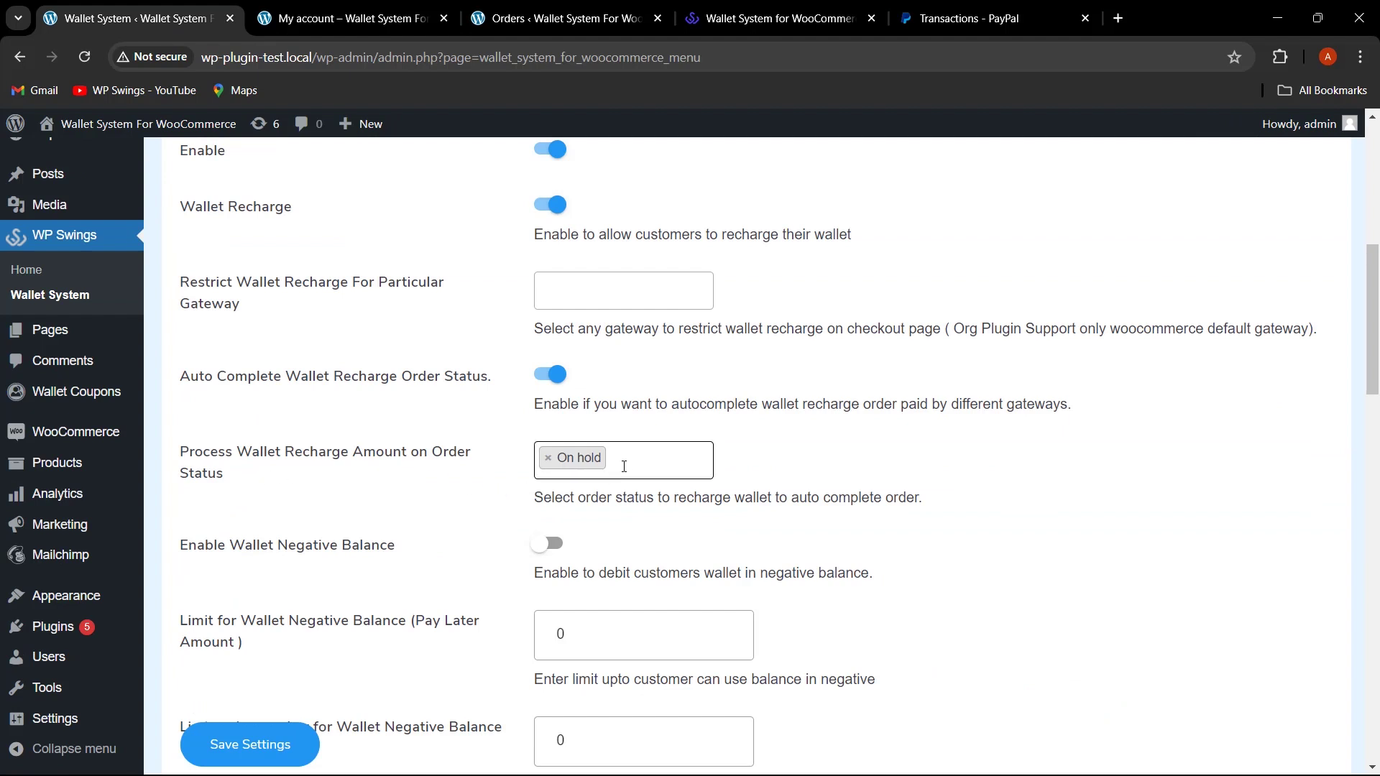
pyautogui.scroll(-1, 713, 469)
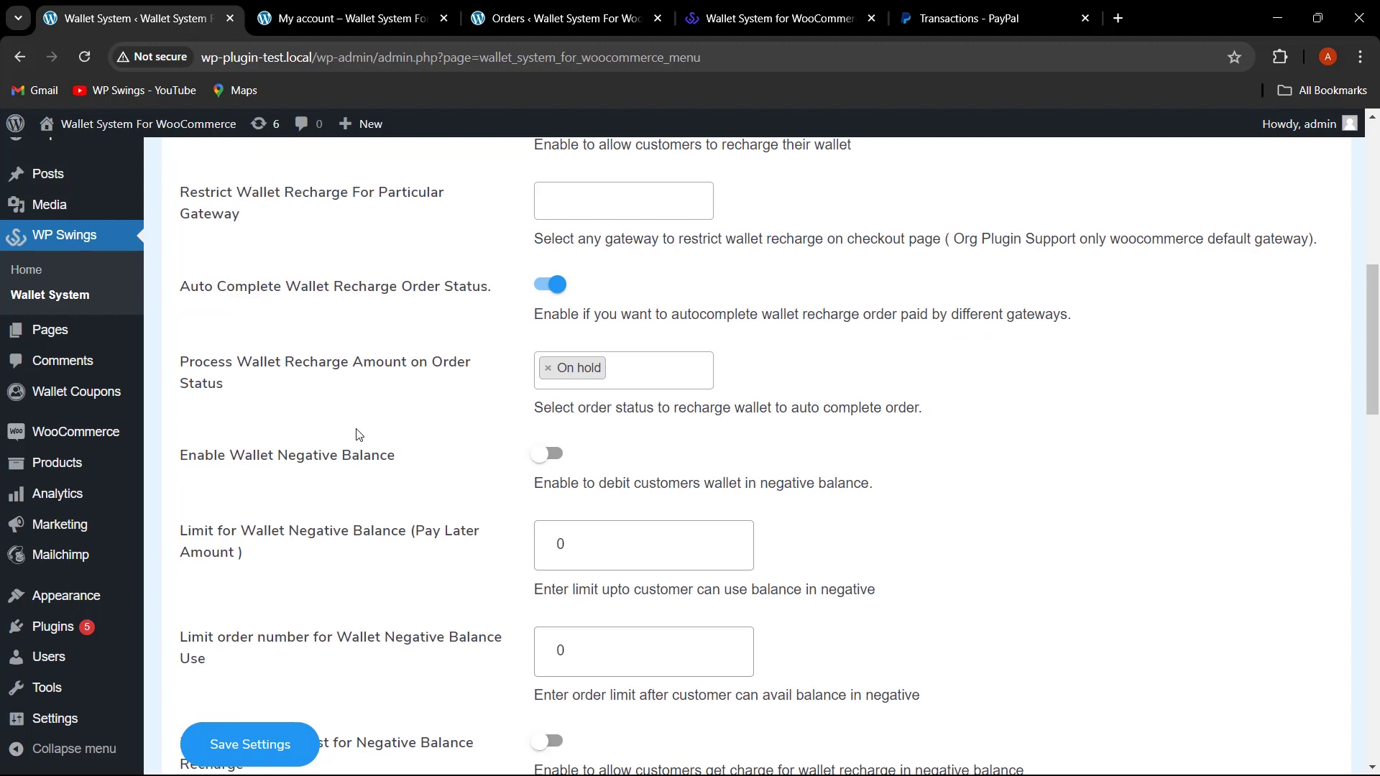
pyautogui.scroll(-1, 300, 400)
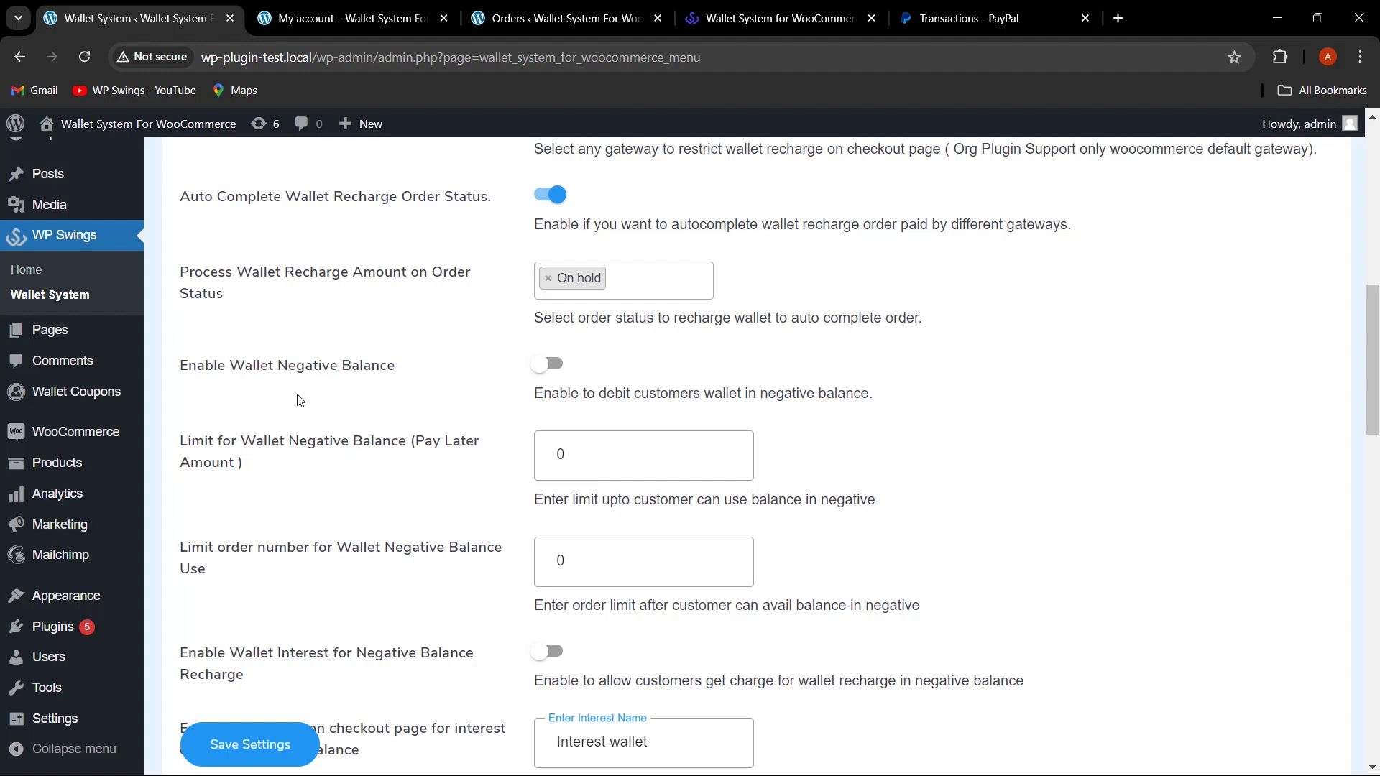
pyautogui.click(554, 367)
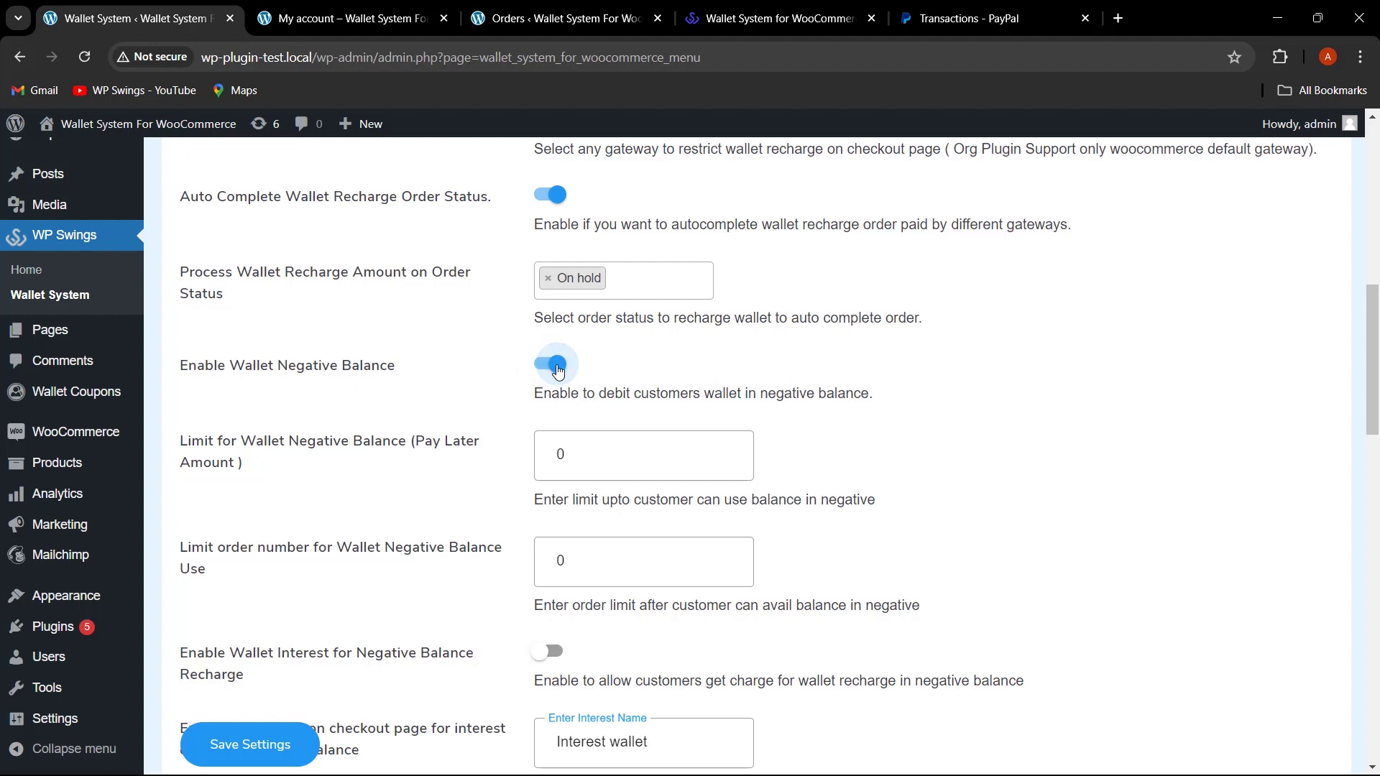
pyautogui.click(597, 455)
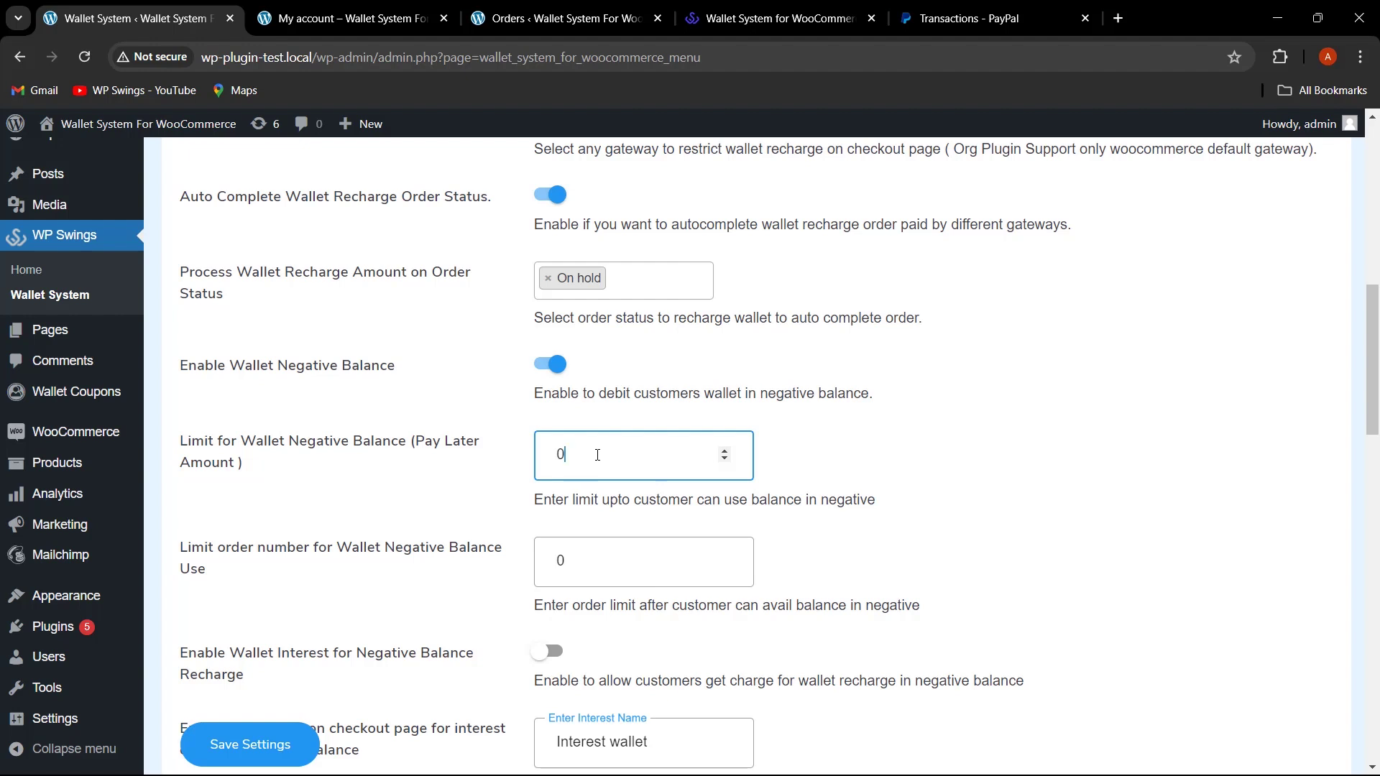
pyautogui.press('BackSpace')
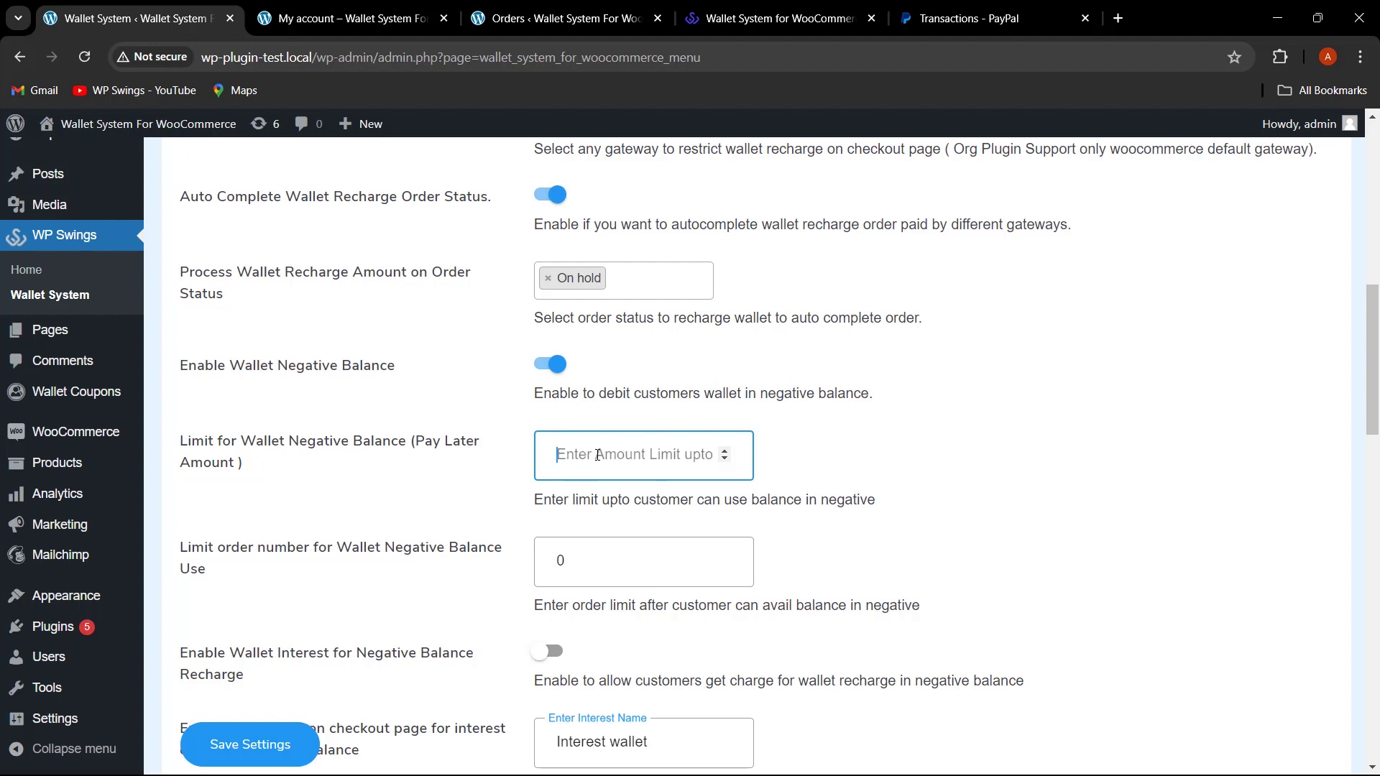
pyautogui.write('200')
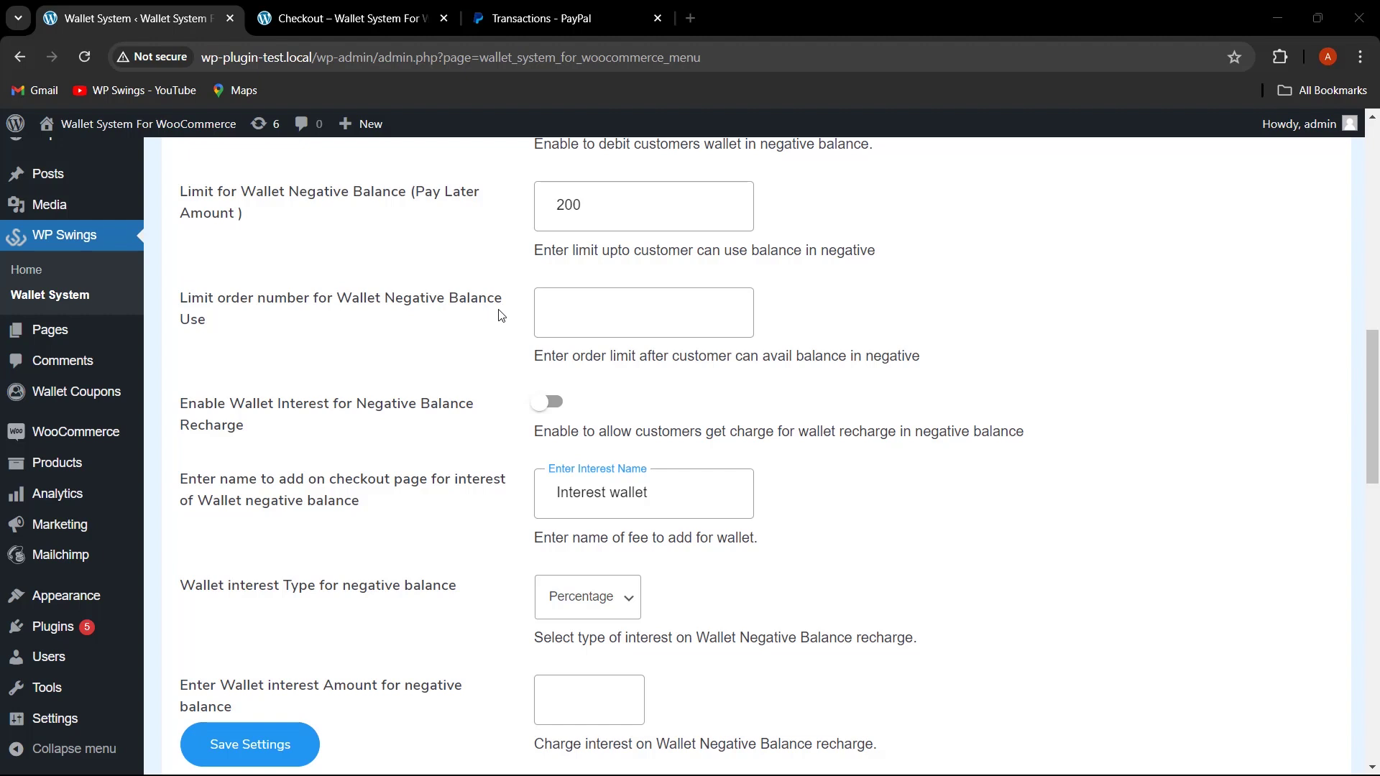
# Set the order number limit for wallet negative balance use to 1.
pyautogui.click(577, 305)
pyautogui.write('1')
pyautogui.click(893, 295)
# Enable wallet interest for negative balance recharge and name the checkout fee "Interest wallet for Negative Balance".
pyautogui.click(552, 404)
pyautogui.click(672, 496)
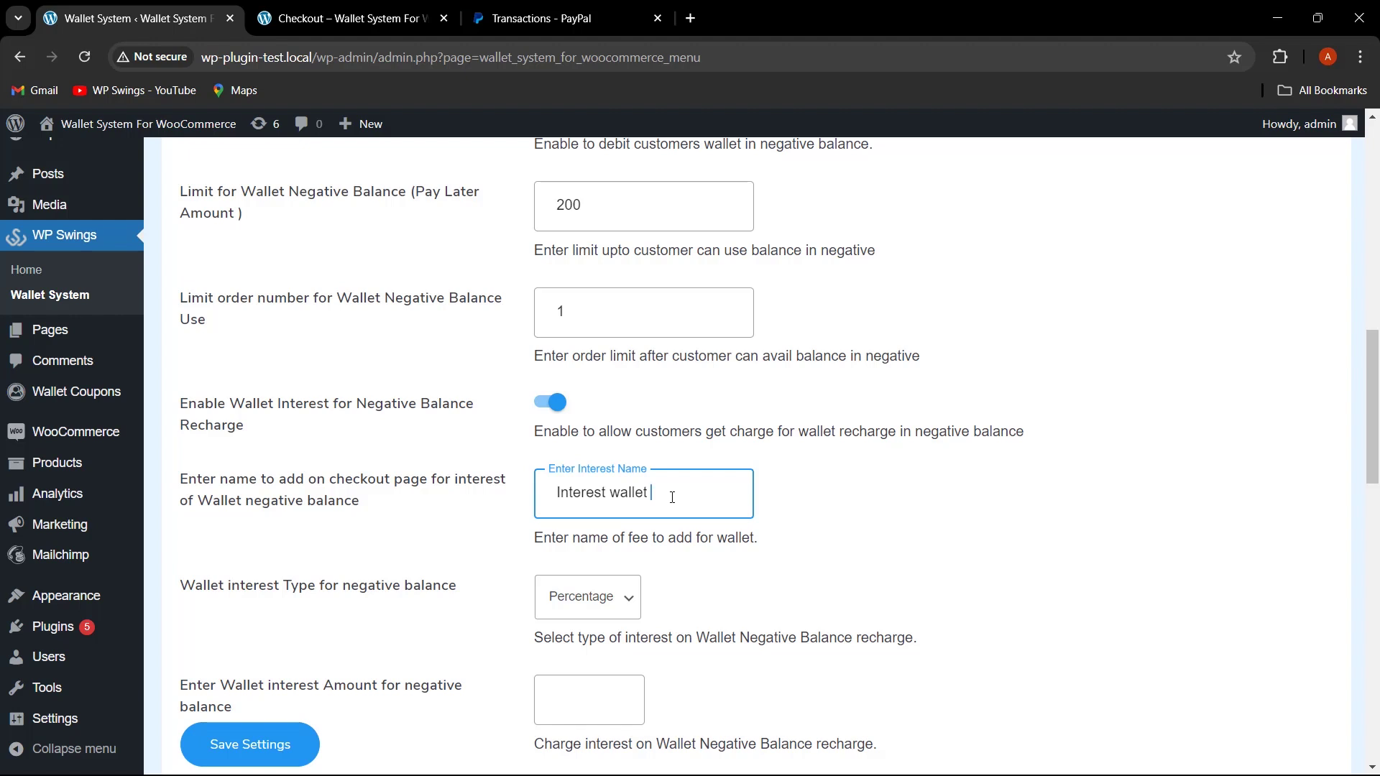
pyautogui.write('for Negative Balance')
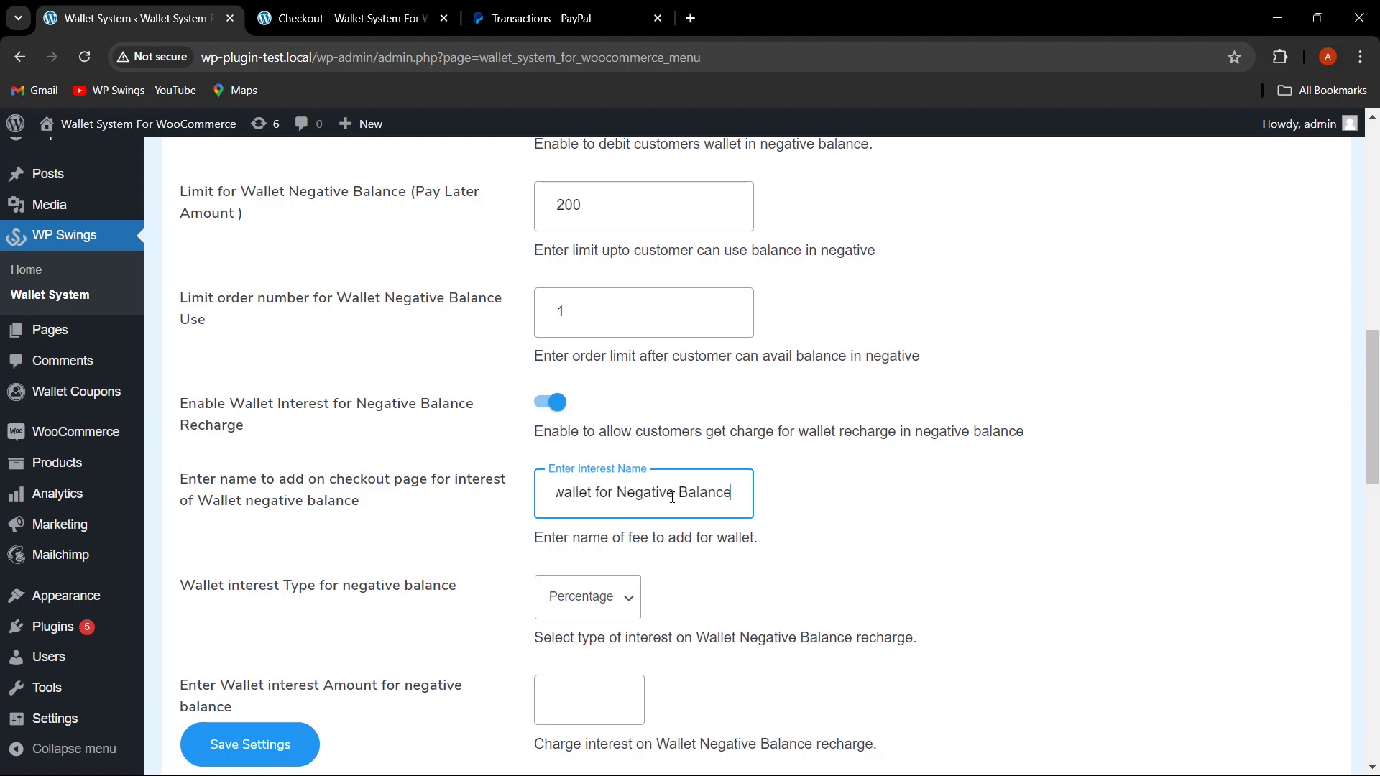
pyautogui.click(826, 507)
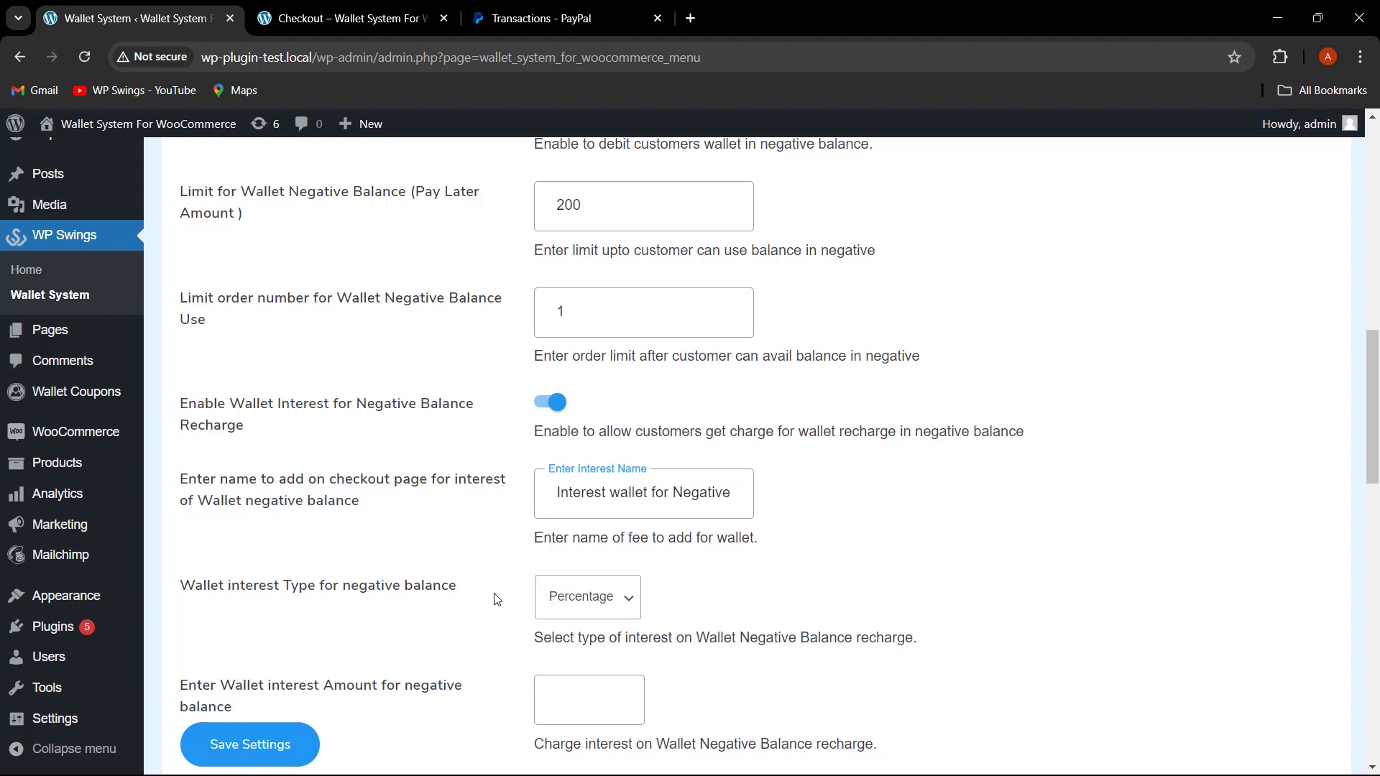
# Set the negative balance interest type to Fixed with an amount of 10 and save the settings.
pyautogui.click(580, 608)
pyautogui.click(595, 645)
pyautogui.click(607, 696)
pyautogui.write('10')
pyautogui.click(731, 518)
pyautogui.scroll(-3, 731, 519)
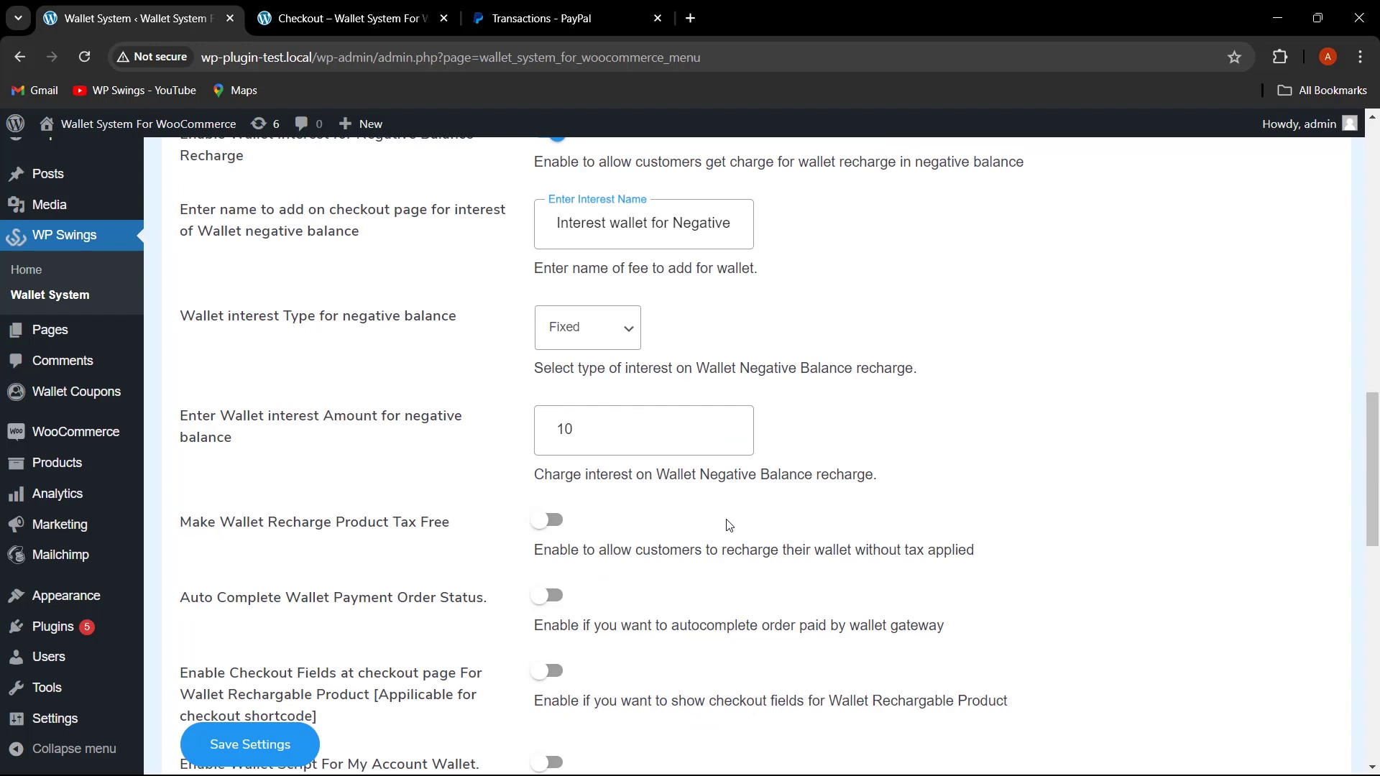
pyautogui.click(269, 747)
# On the storefront's shop page, add the Beanie to the cart and view the cart.
pyautogui.click(345, 18)
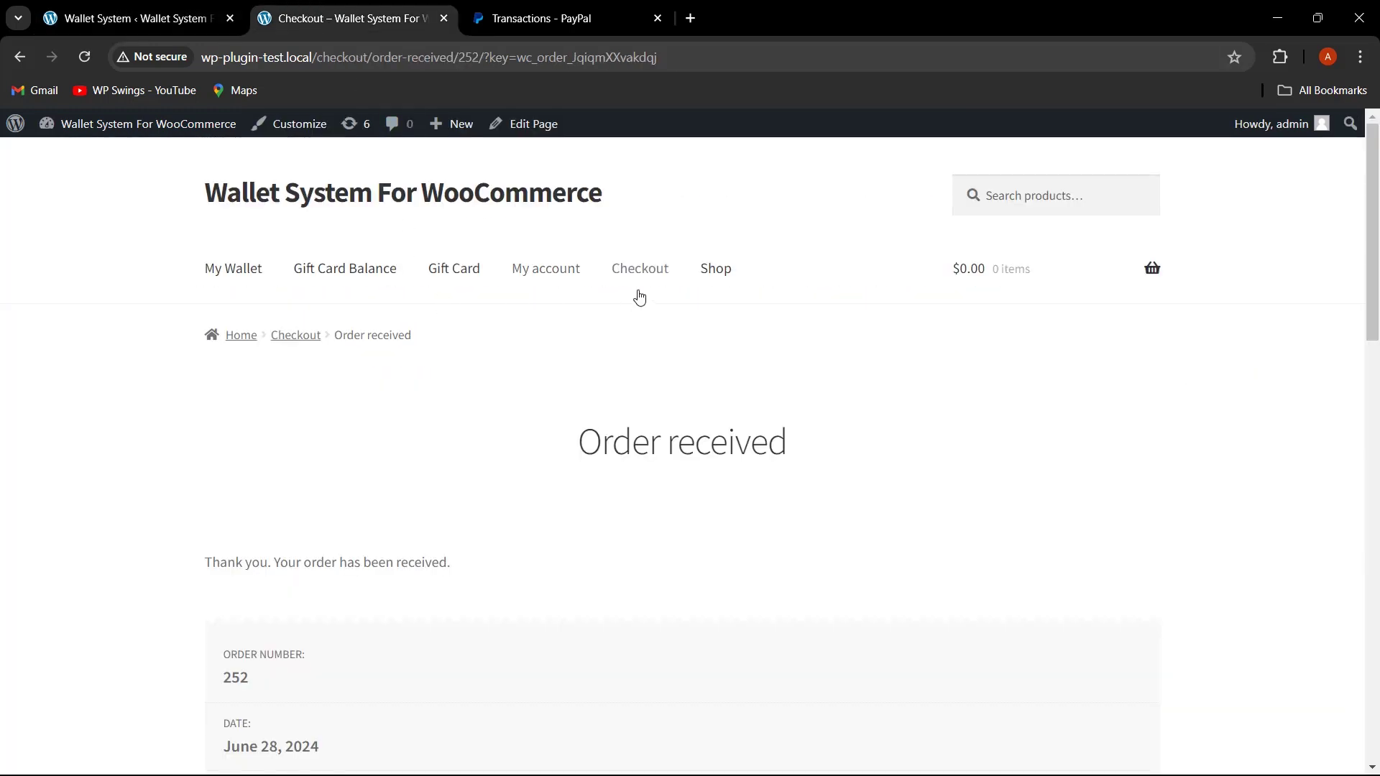
pyautogui.click(723, 273)
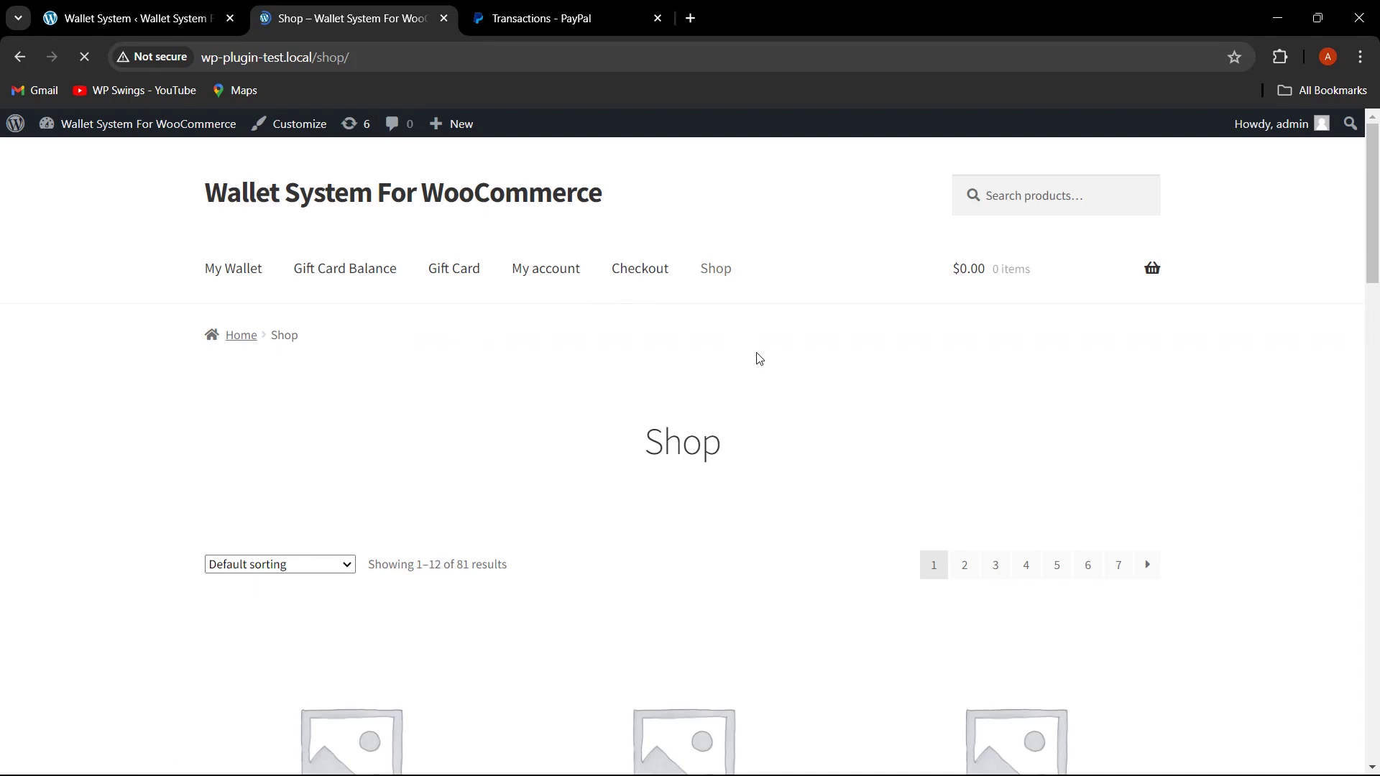
pyautogui.scroll(-1, 1219, 400)
pyautogui.scroll(-10, 1219, 400)
pyautogui.click(682, 604)
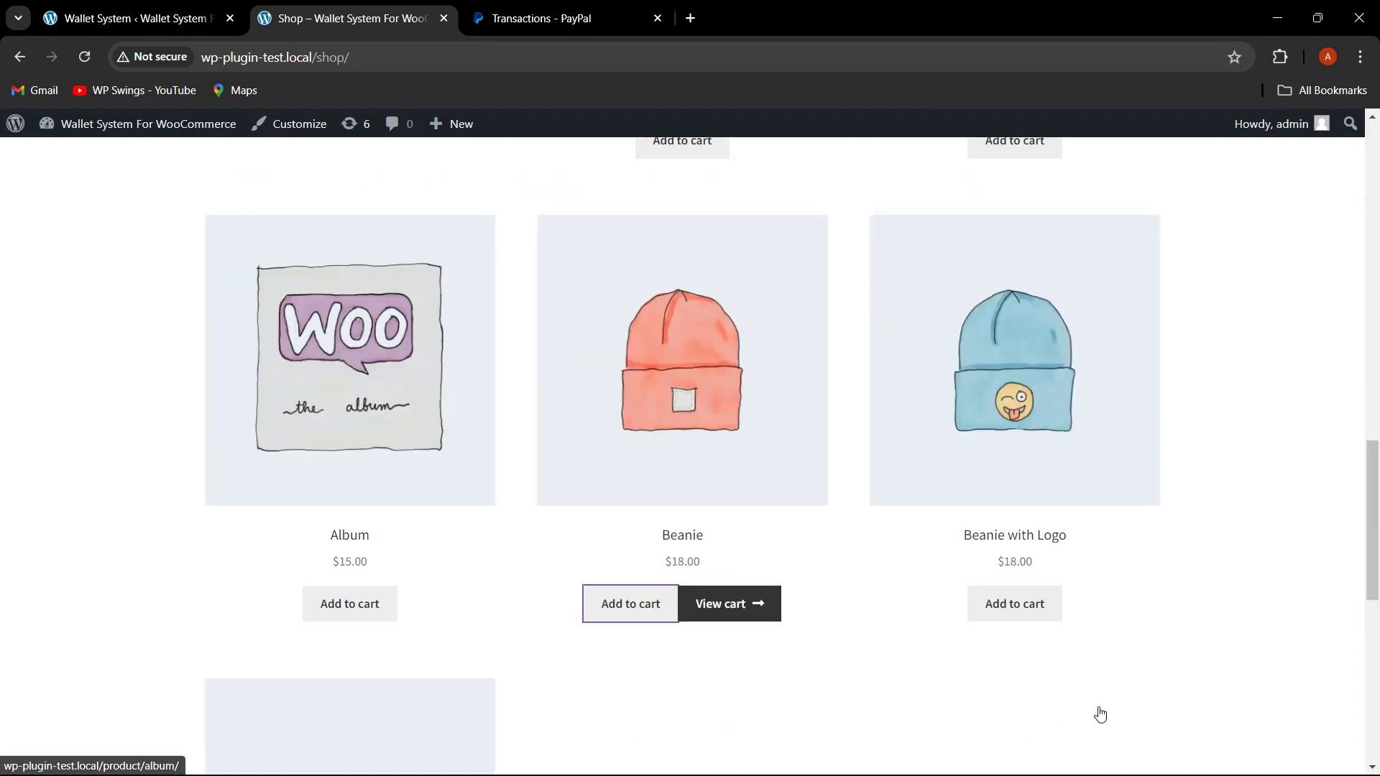
pyautogui.click(756, 604)
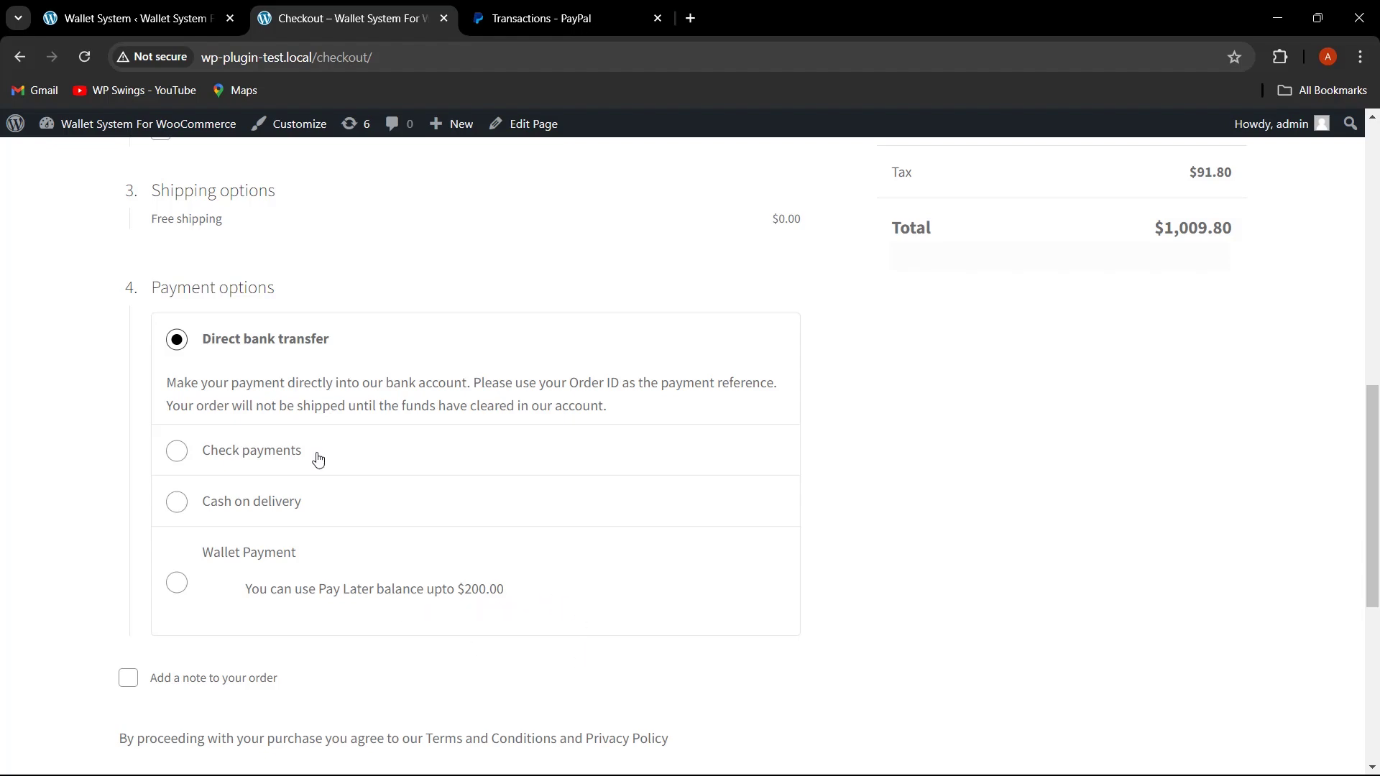
# Review the saved negative balance limits in the Wallet System settings and return to the storefront checkout.
pyautogui.click(80, 17)
pyautogui.scroll(-2, 918, 612)
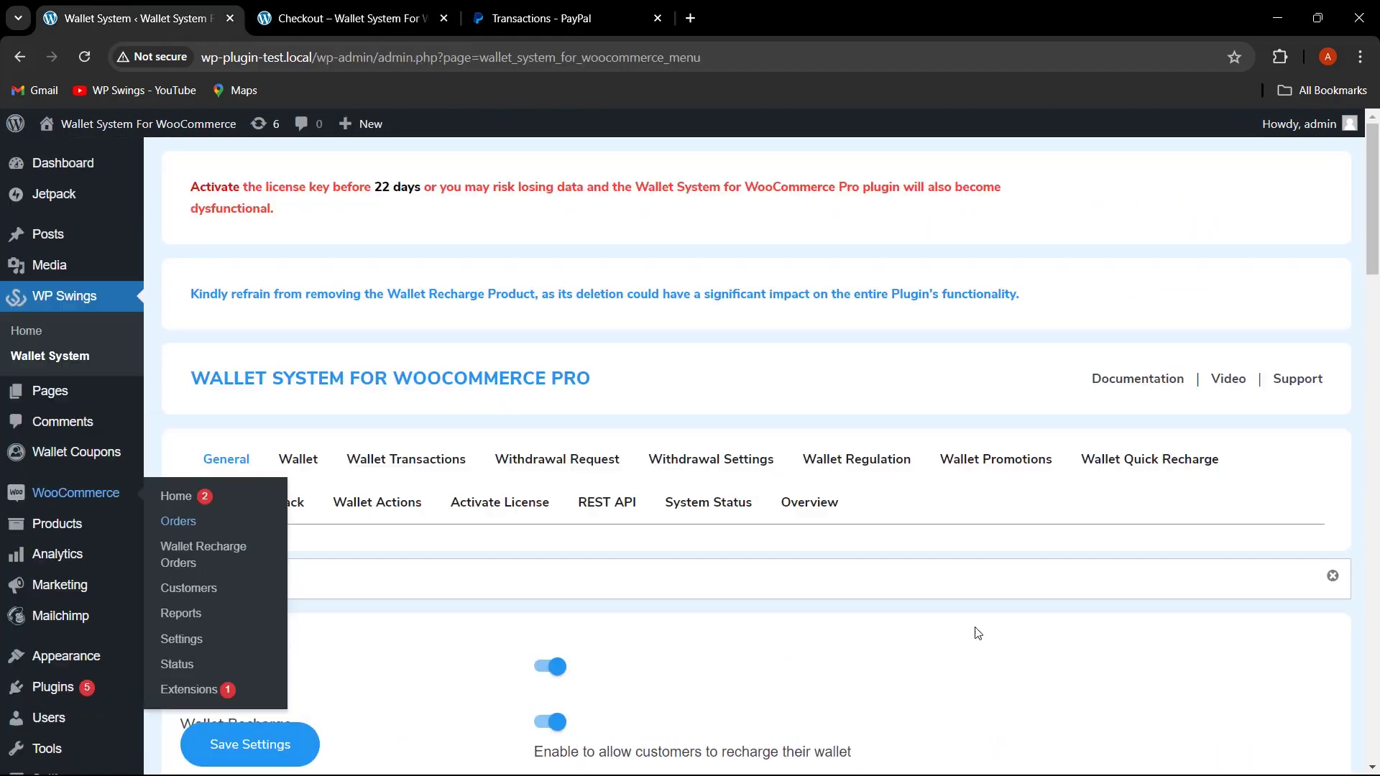
pyautogui.scroll(-5, 918, 612)
pyautogui.scroll(-2, 578, 396)
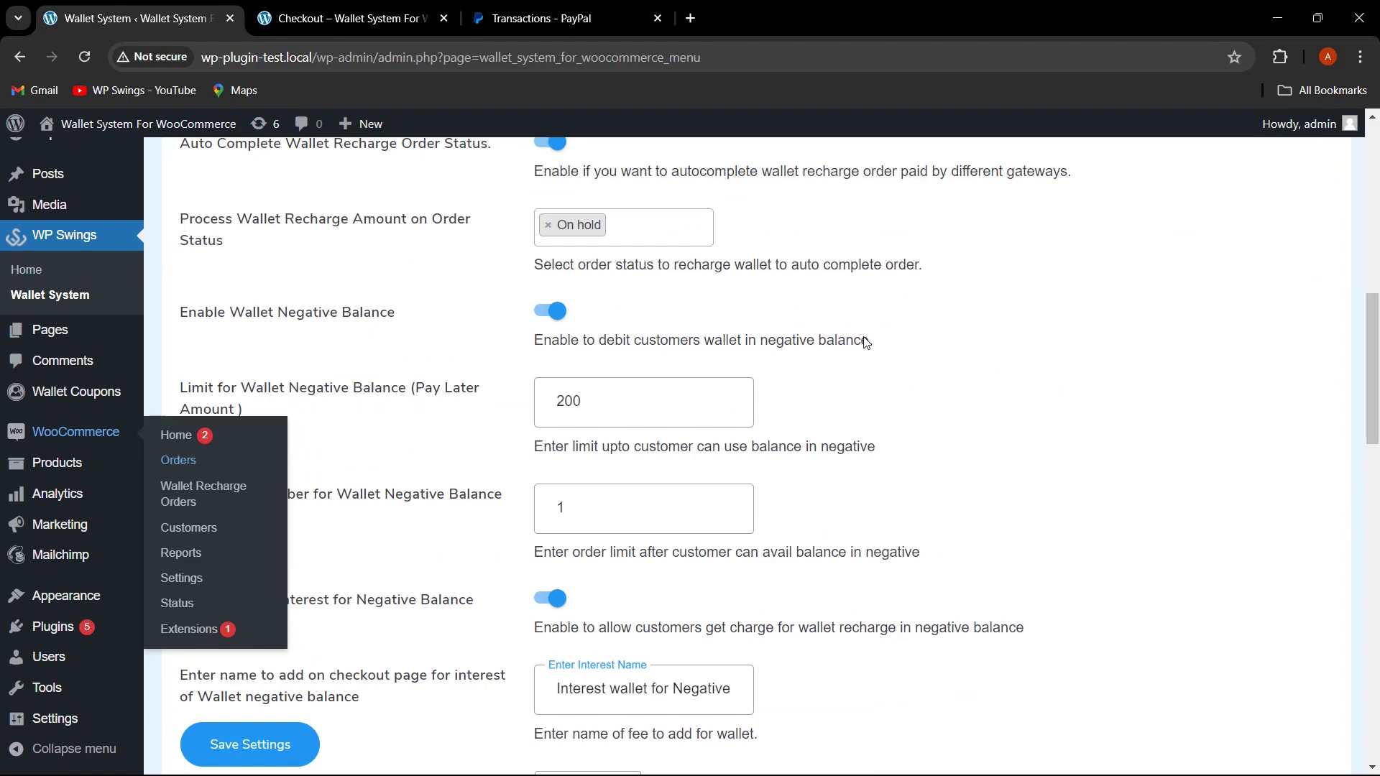
pyautogui.click(345, 18)
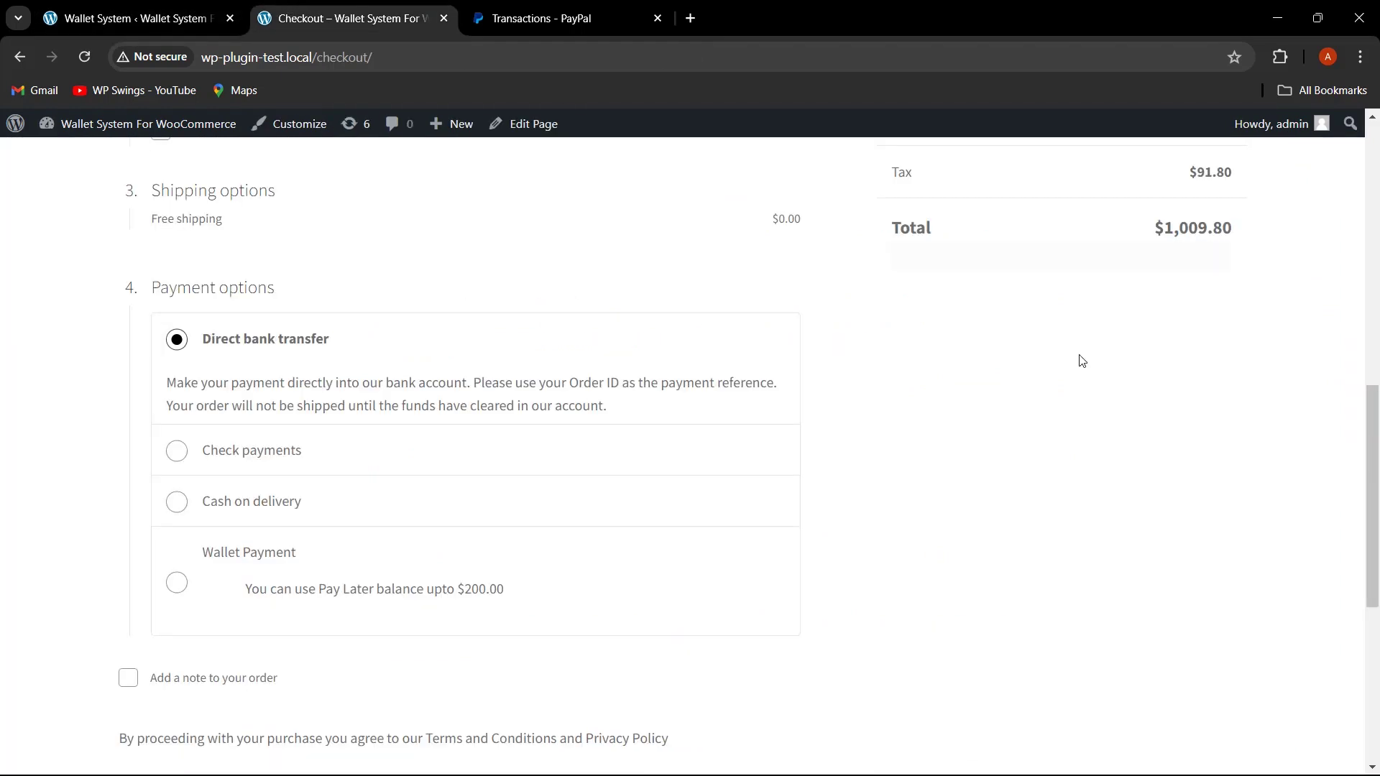
# Open the My account wallet in a separate tab and check its balance against the negative balance limit in the settings.
pyautogui.moveTo(1366, 439); pyautogui.dragTo(1374, 352)
pyautogui.scroll(7, 656, 307)
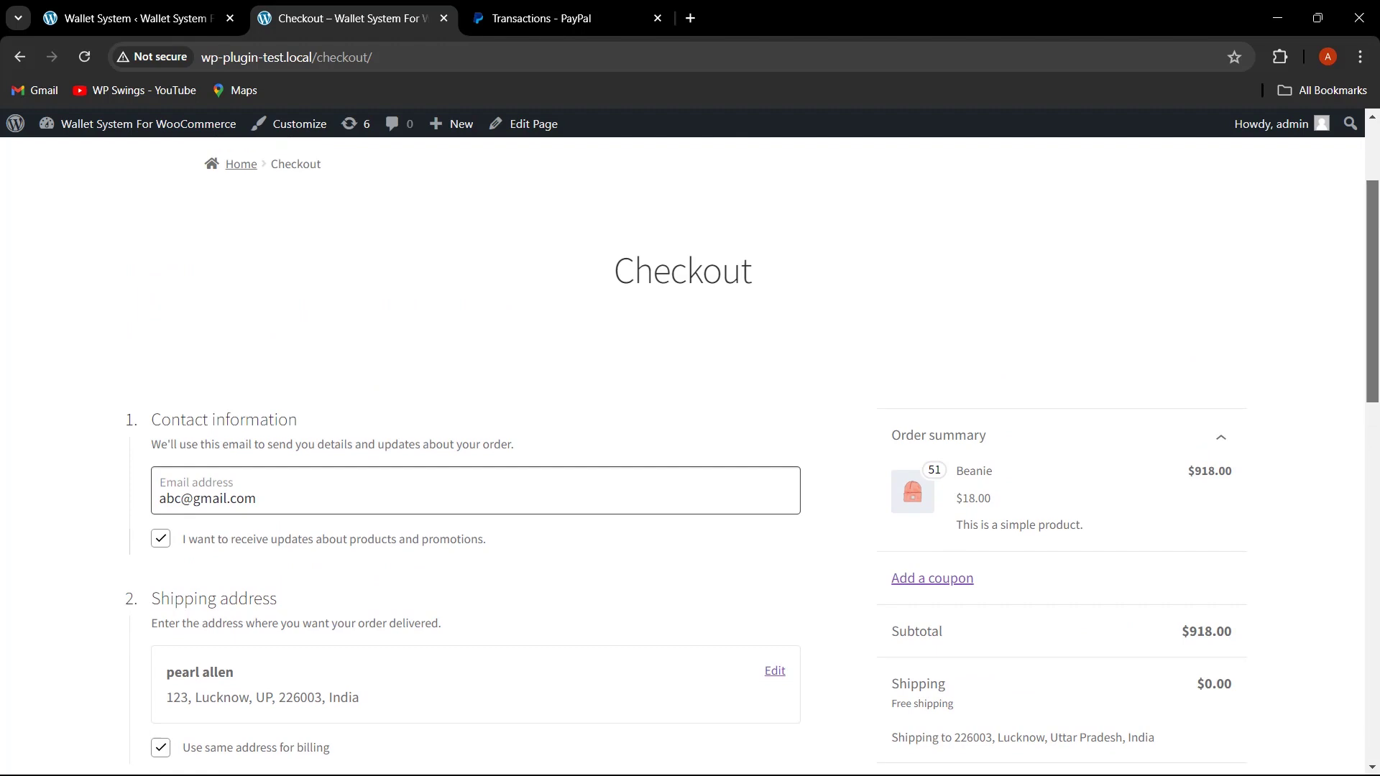
pyautogui.rightClick(543, 261)
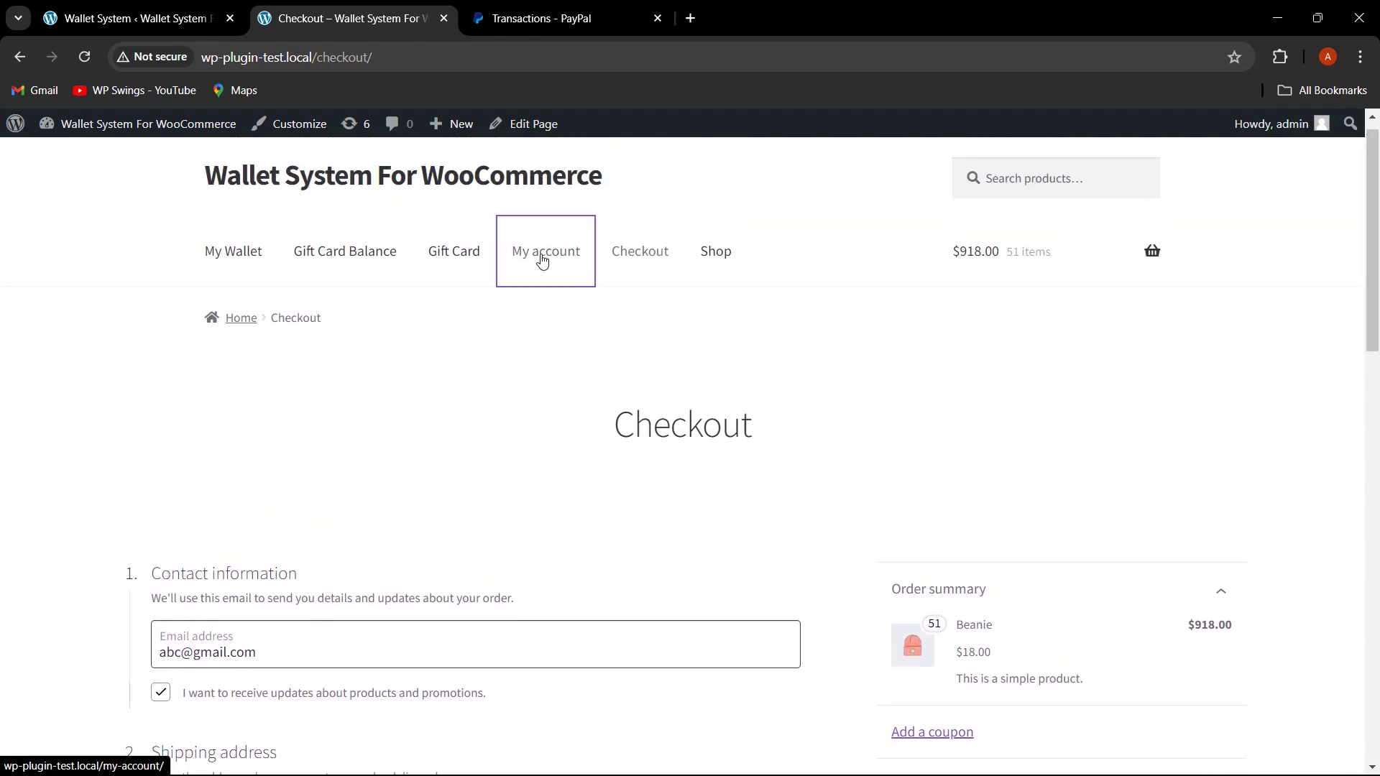
pyautogui.click(610, 276)
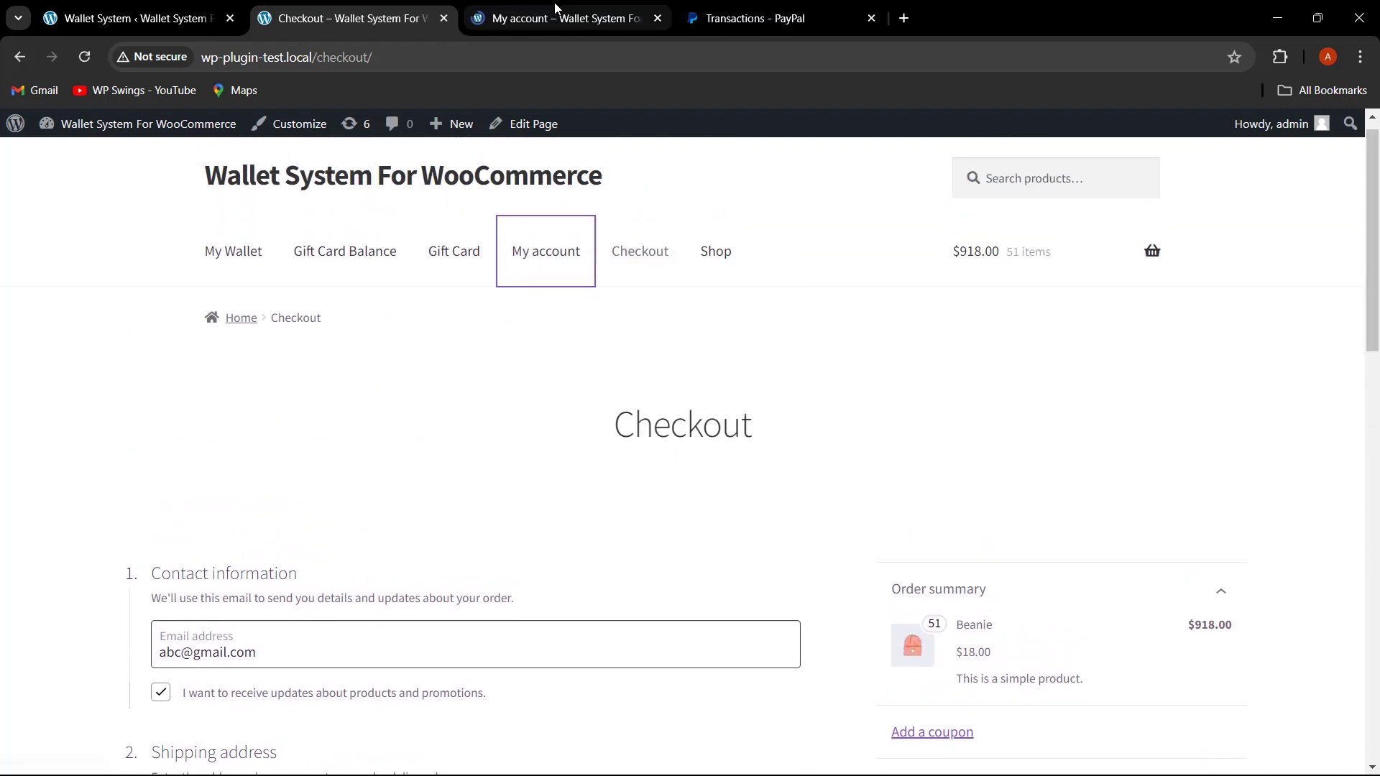
pyautogui.click(555, 7)
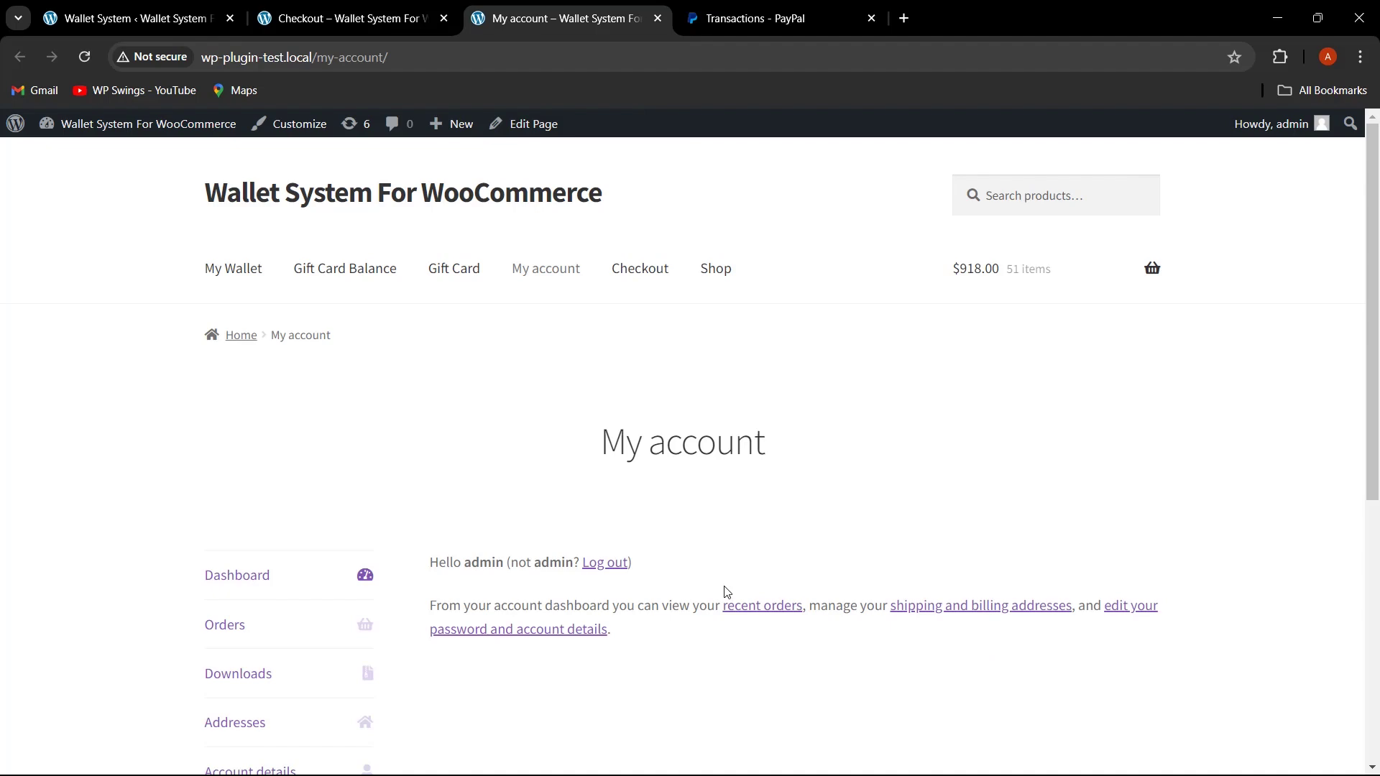
pyautogui.scroll(-3, 726, 591)
pyautogui.click(222, 562)
pyautogui.scroll(-1, 702, 577)
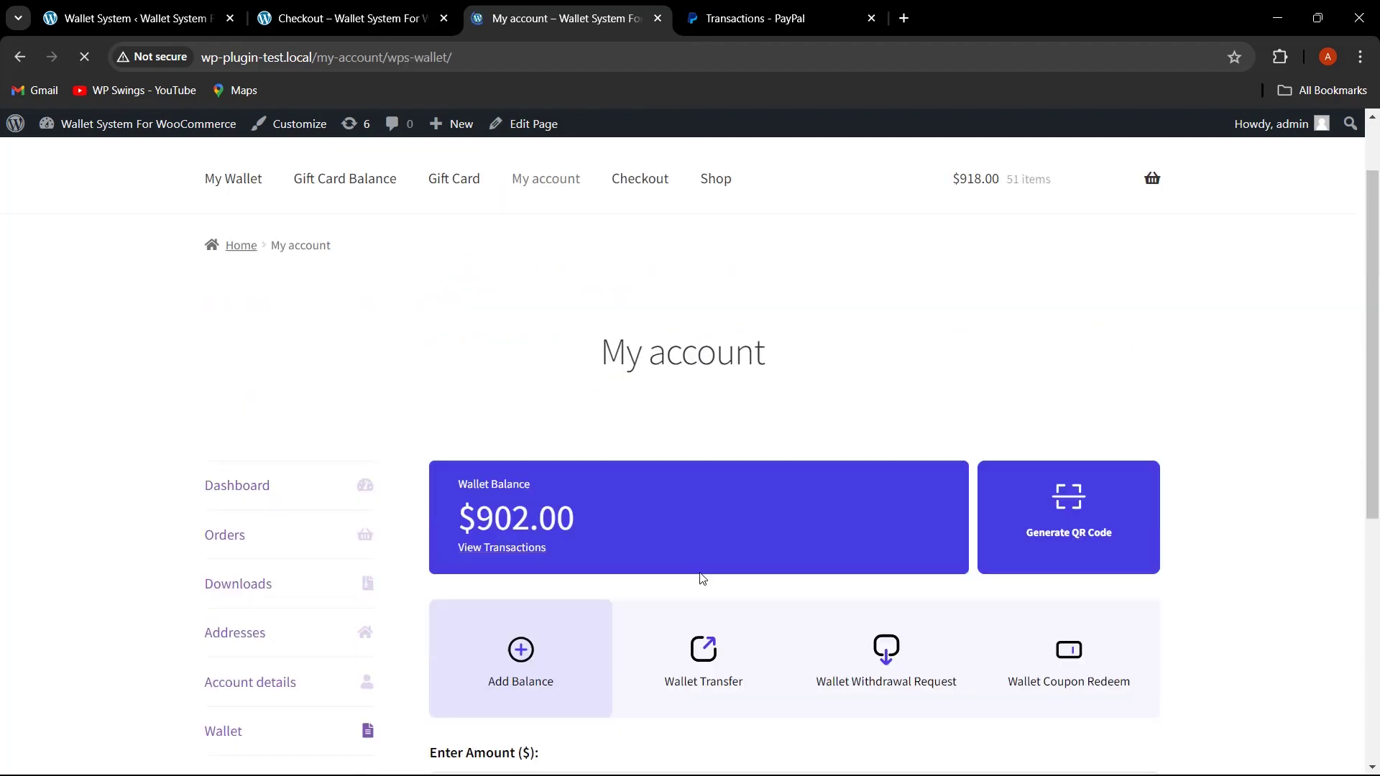
pyautogui.scroll(-1, 702, 579)
pyautogui.moveTo(575, 421); pyautogui.dragTo(463, 428)
pyautogui.click(184, 16)
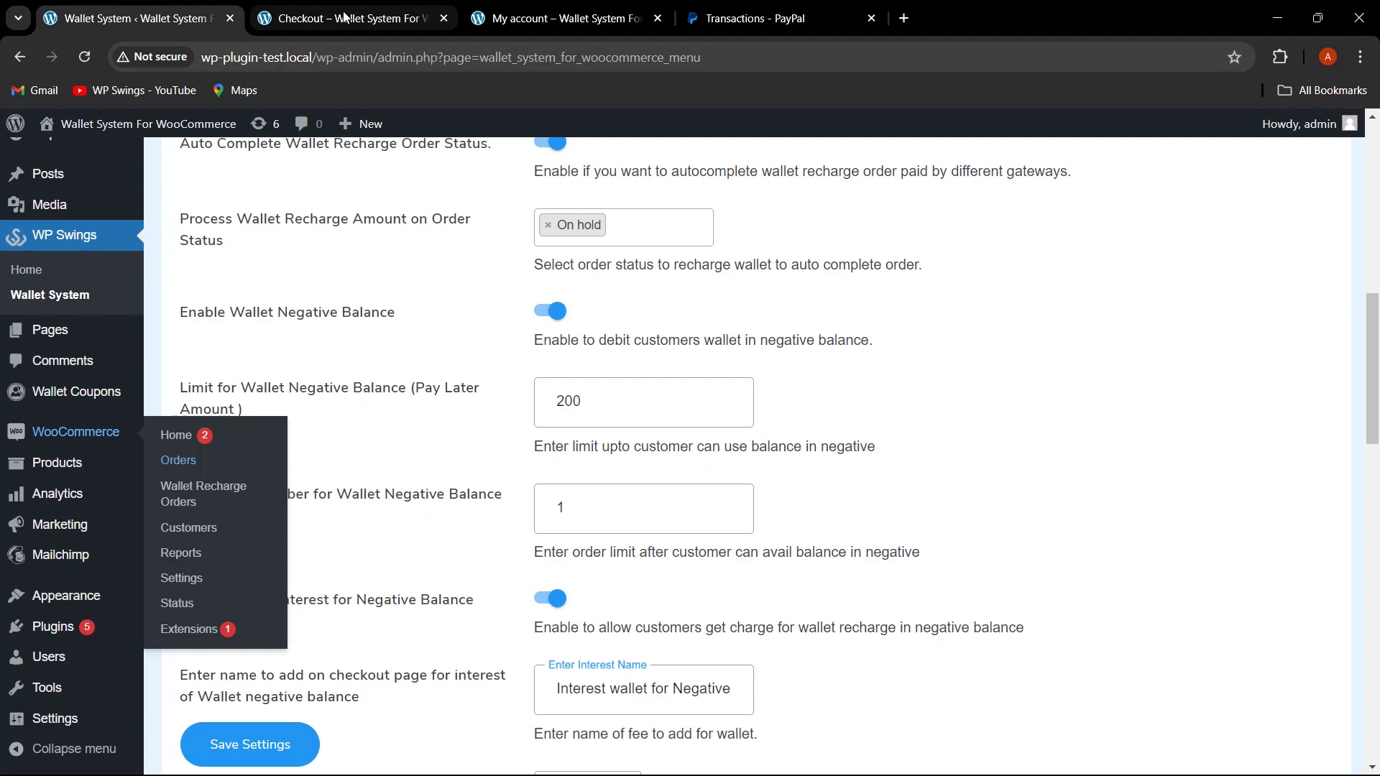
# Return to the checkout and place the Beanie order using Wallet Payment.
pyautogui.click(344, 16)
pyautogui.scroll(-4, 526, 572)
pyautogui.scroll(-2, 527, 572)
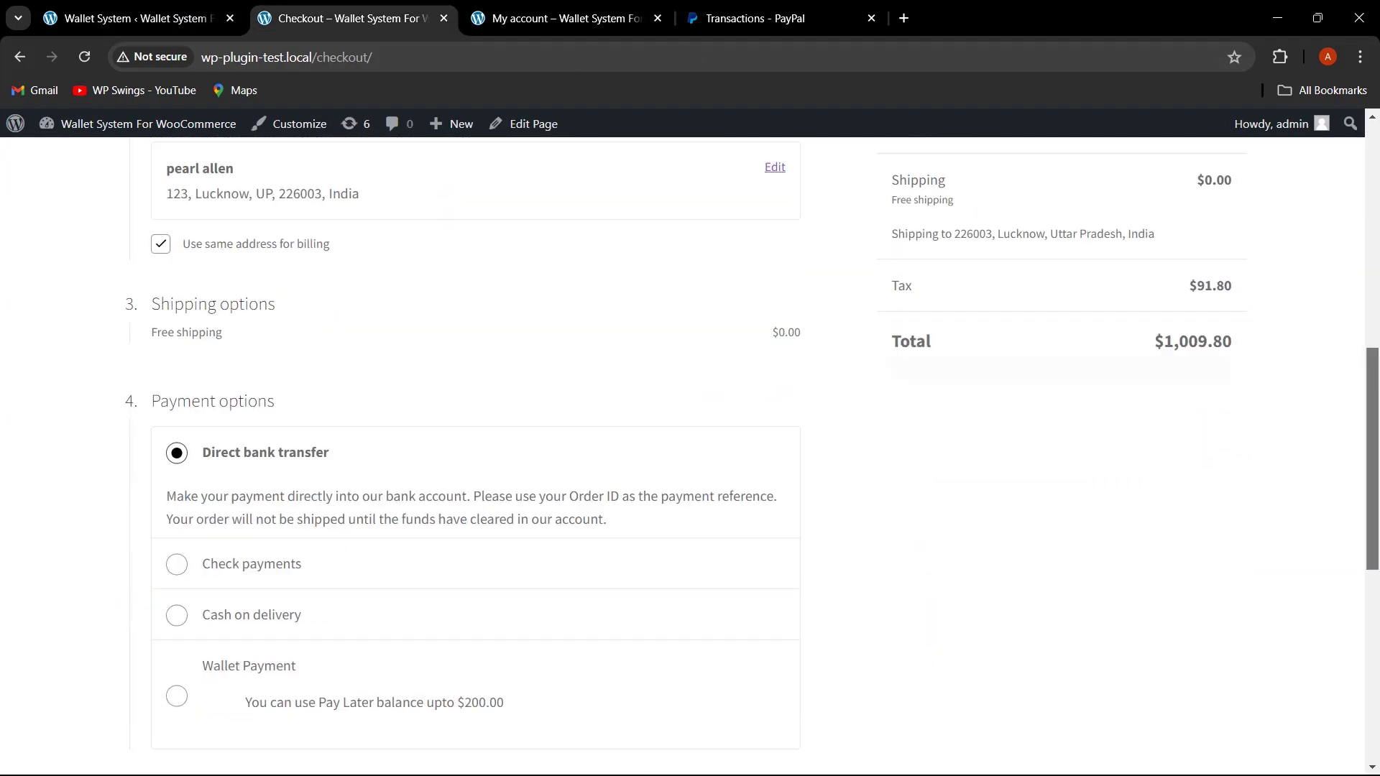
pyautogui.scroll(-6, 1266, 601)
pyautogui.scroll(2, 379, 274)
pyautogui.scroll(-1, 197, 309)
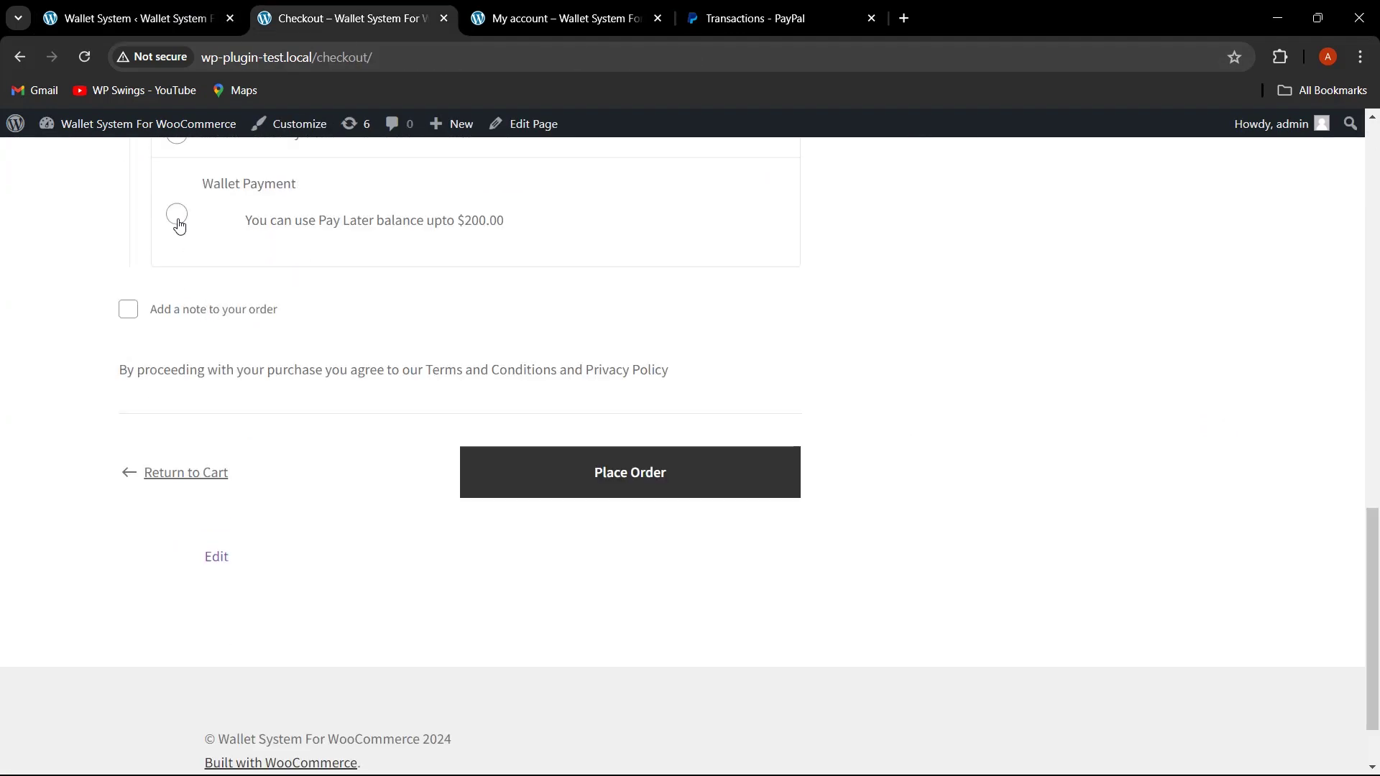
pyautogui.click(179, 226)
pyautogui.scroll(2, 798, 330)
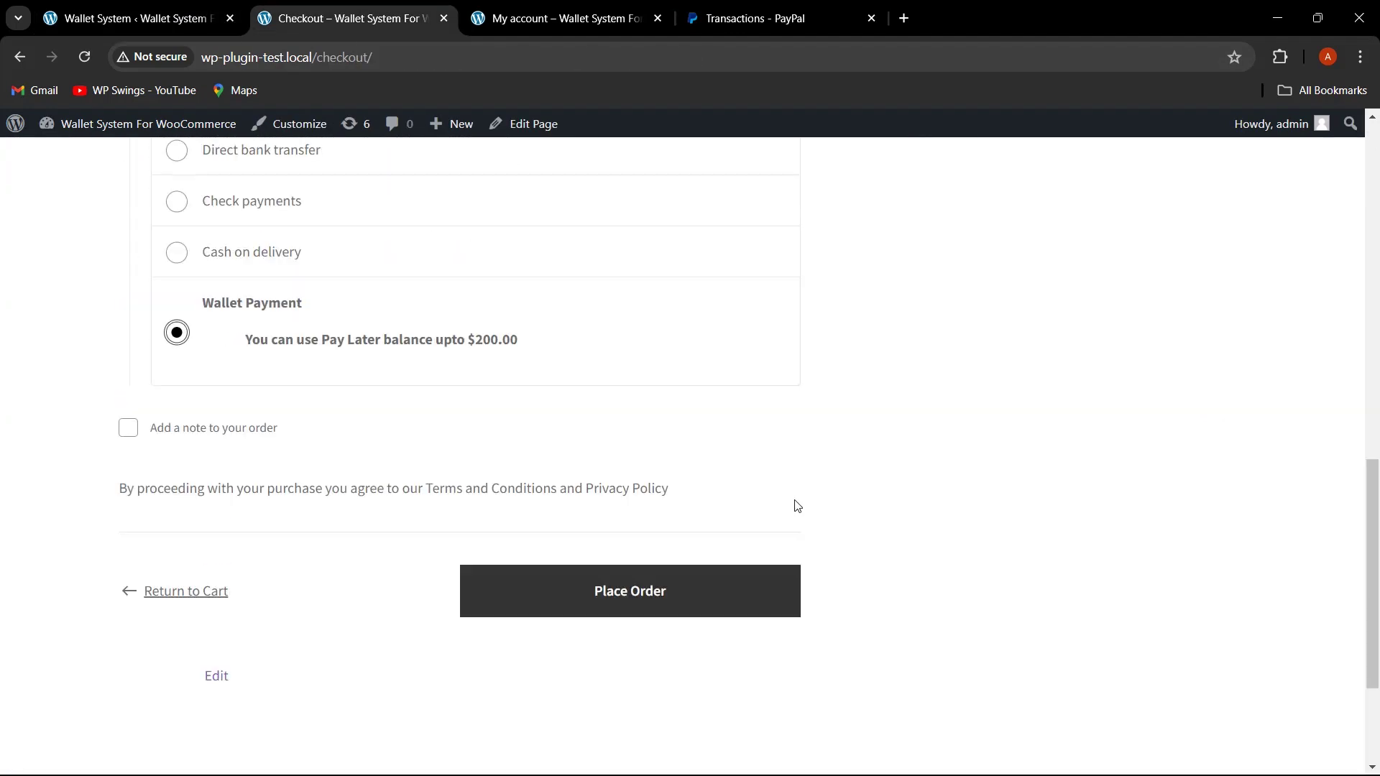
pyautogui.click(638, 604)
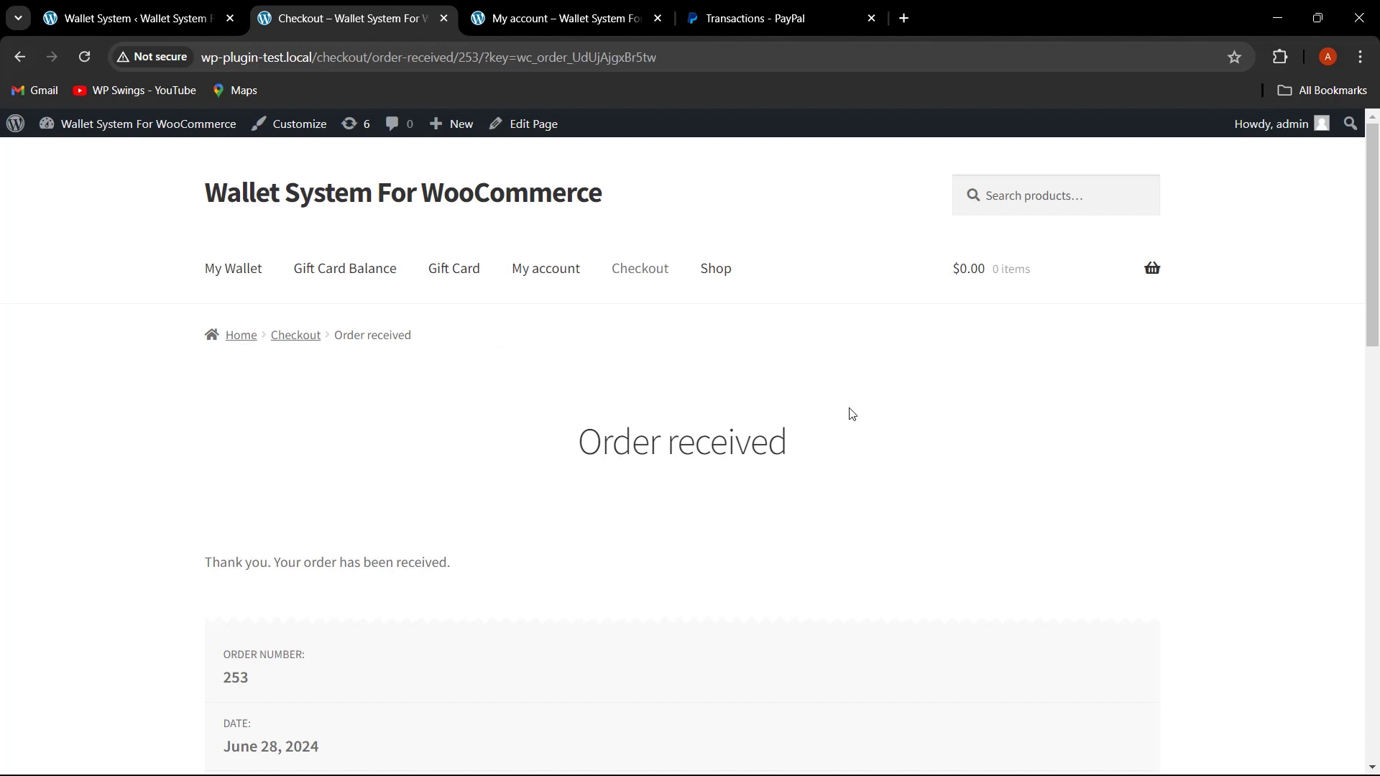
# Check the order received page, then reload the My account wallet and check the updated balance.
pyautogui.moveTo(800, 444); pyautogui.dragTo(569, 441)
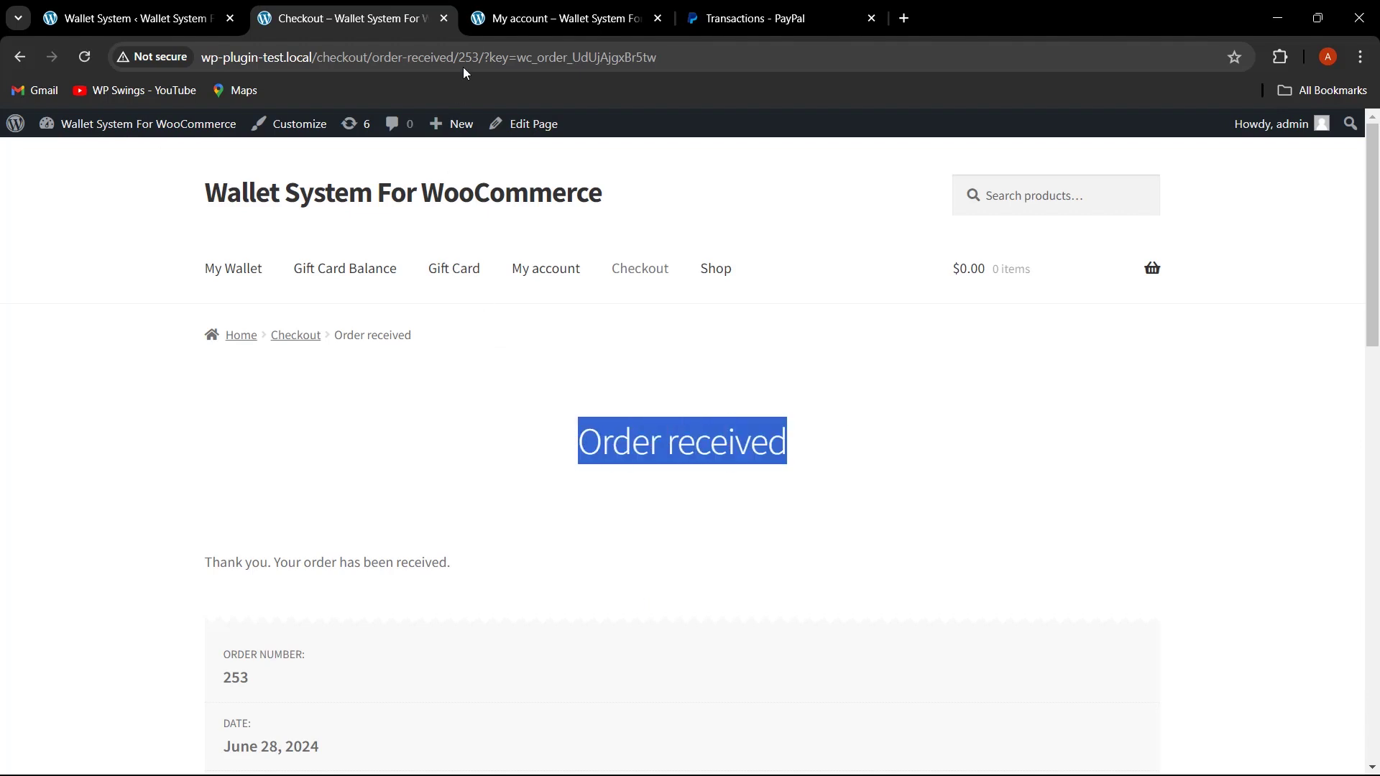
pyautogui.click(571, 20)
pyautogui.click(87, 59)
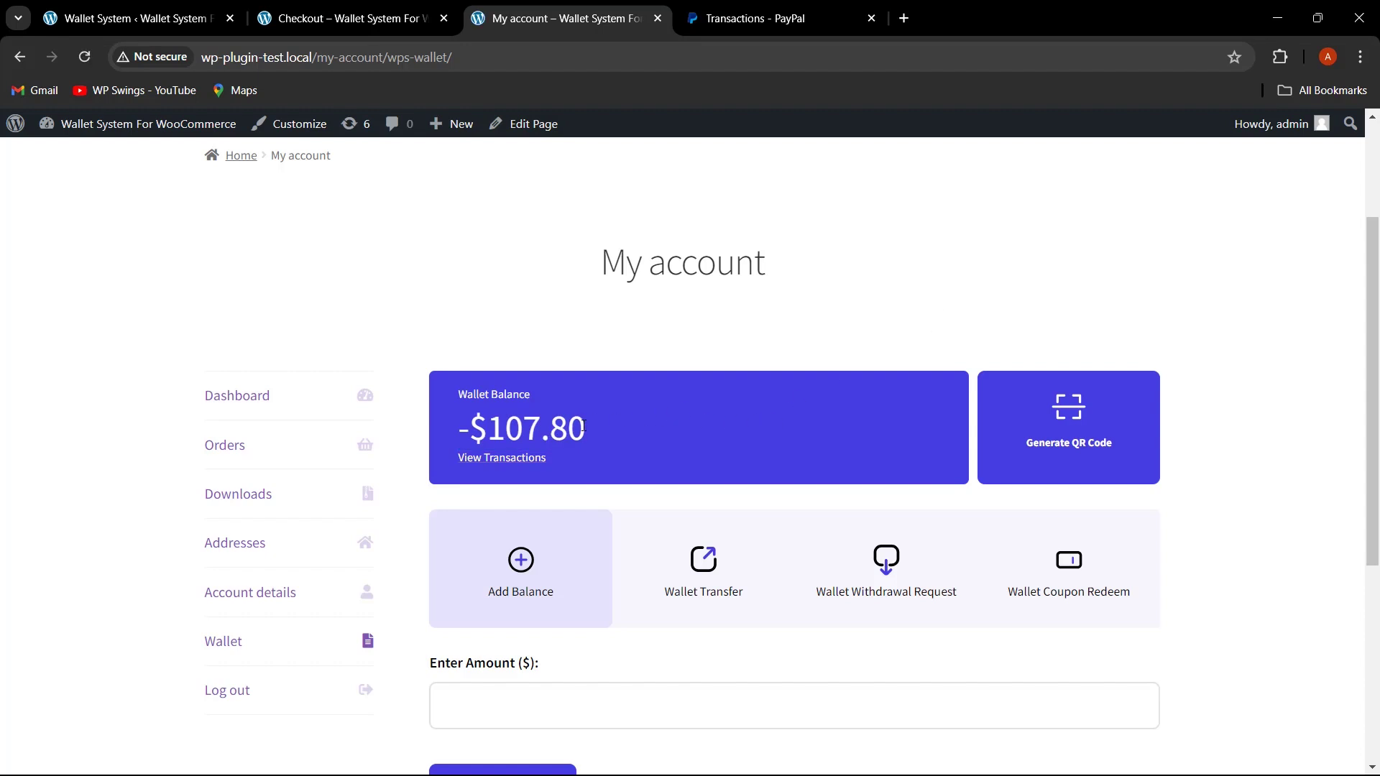
pyautogui.moveTo(583, 426); pyautogui.dragTo(461, 429)
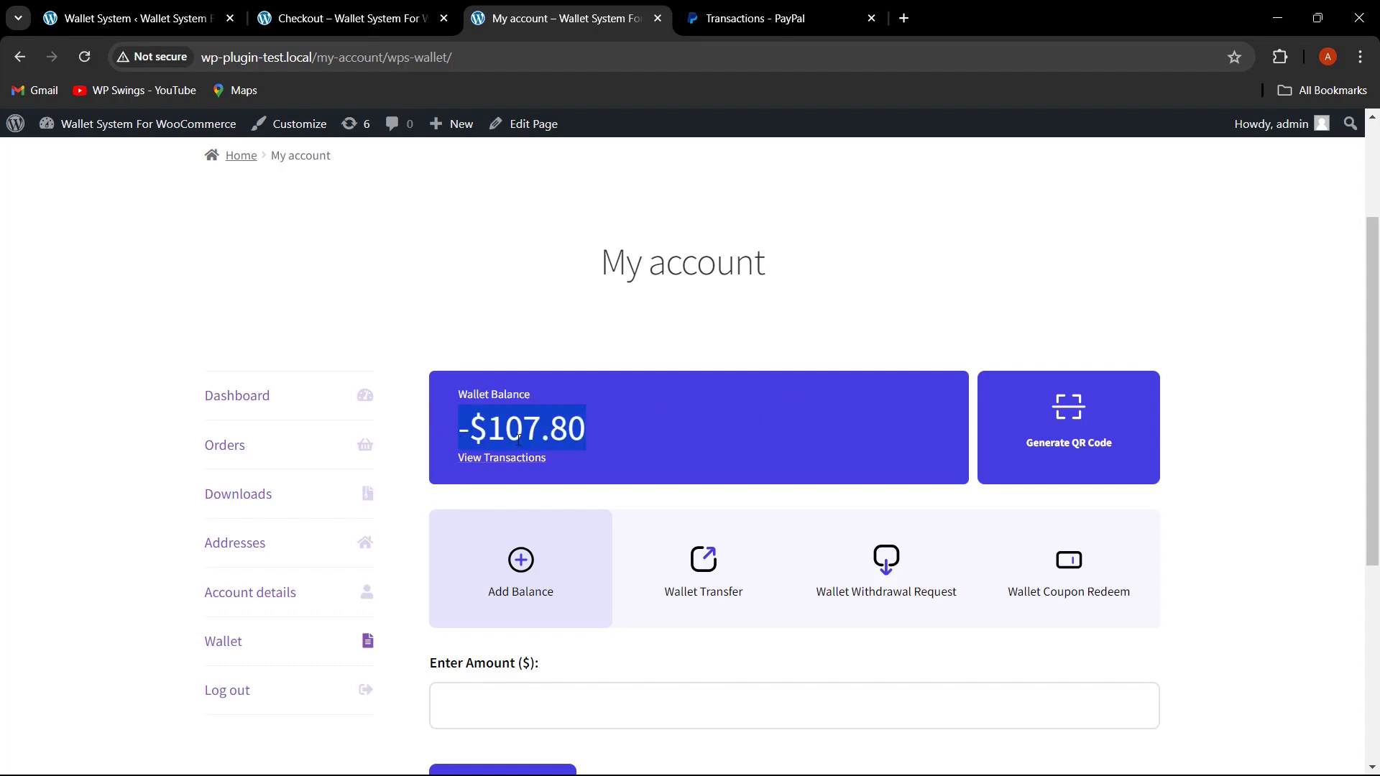
# Try to recharge the wallet by entering an amount under Add Balance and proceeding.
pyautogui.scroll(-1, 805, 478)
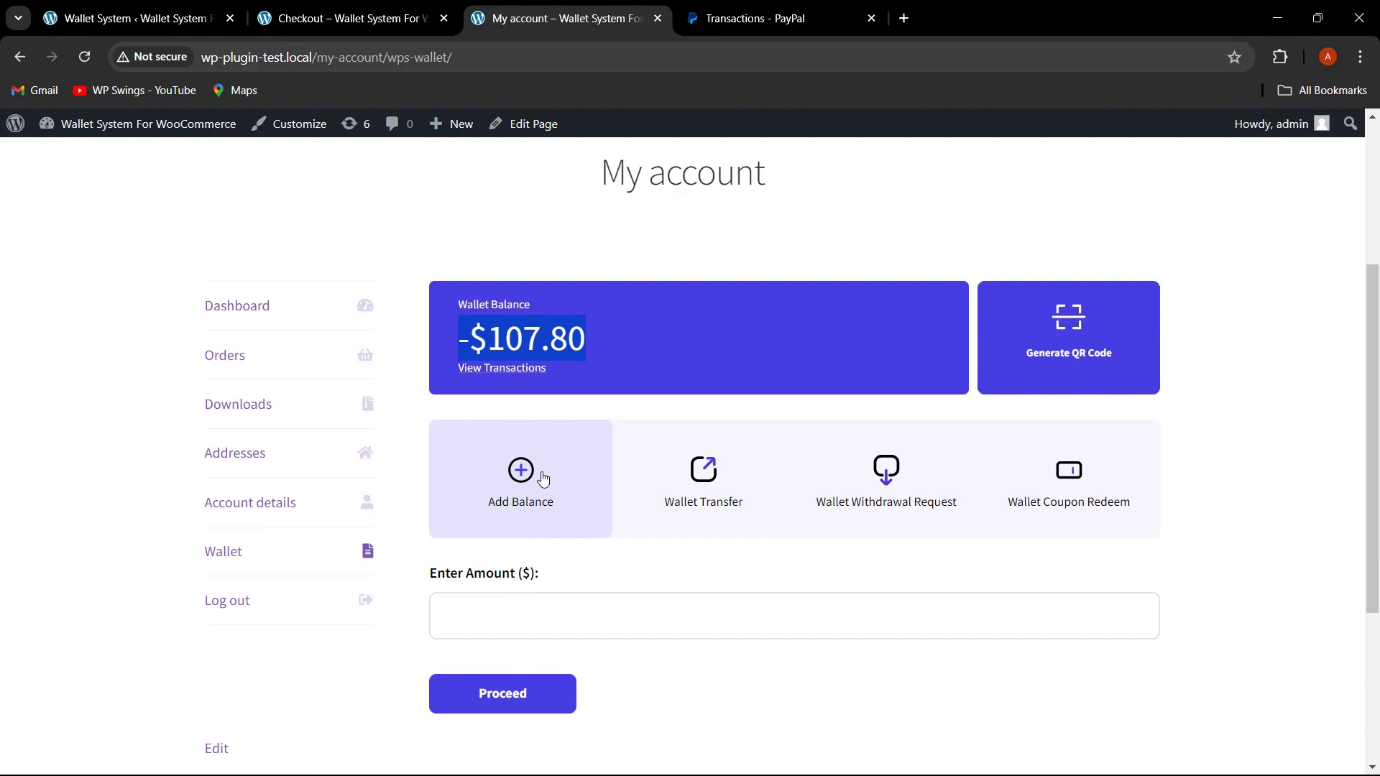
pyautogui.click(528, 498)
pyautogui.click(650, 625)
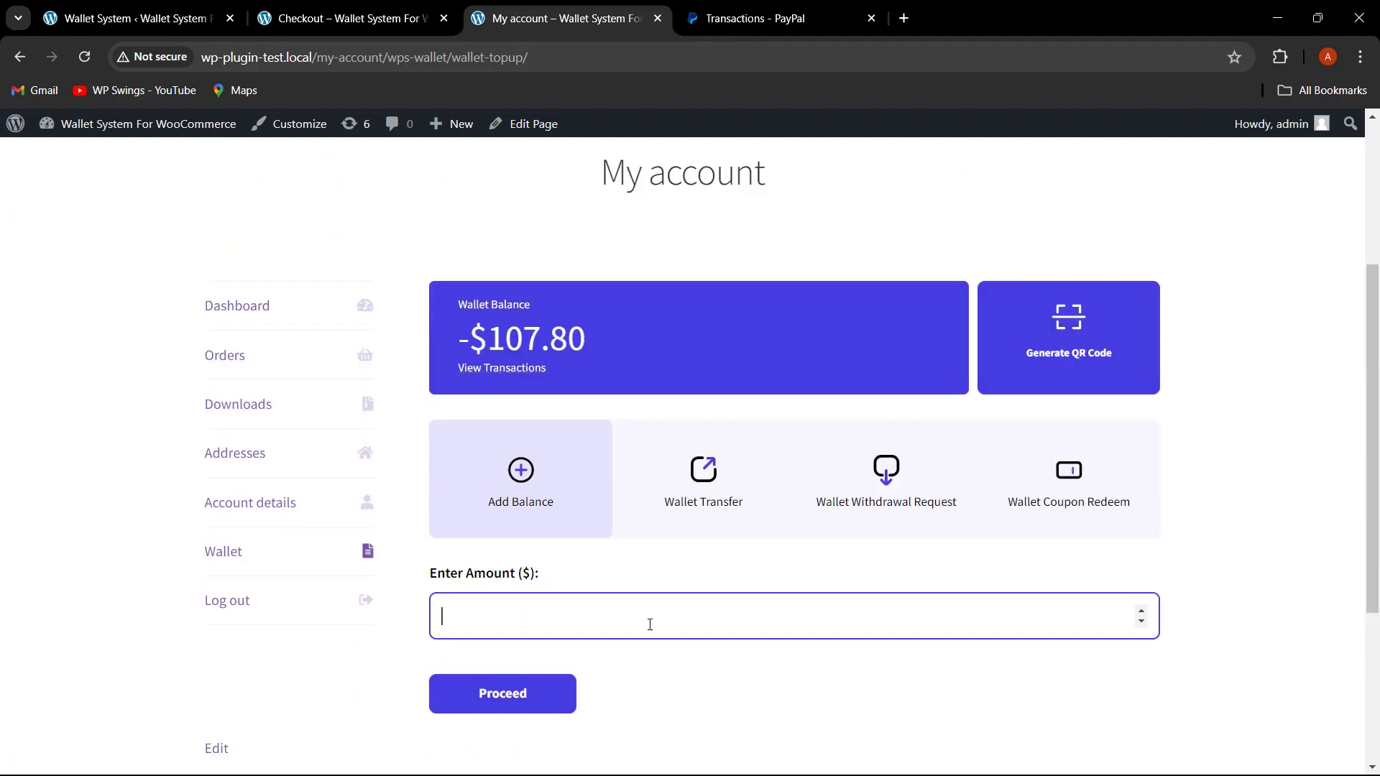
pyautogui.write('1')
pyautogui.write('200')
pyautogui.click(517, 701)
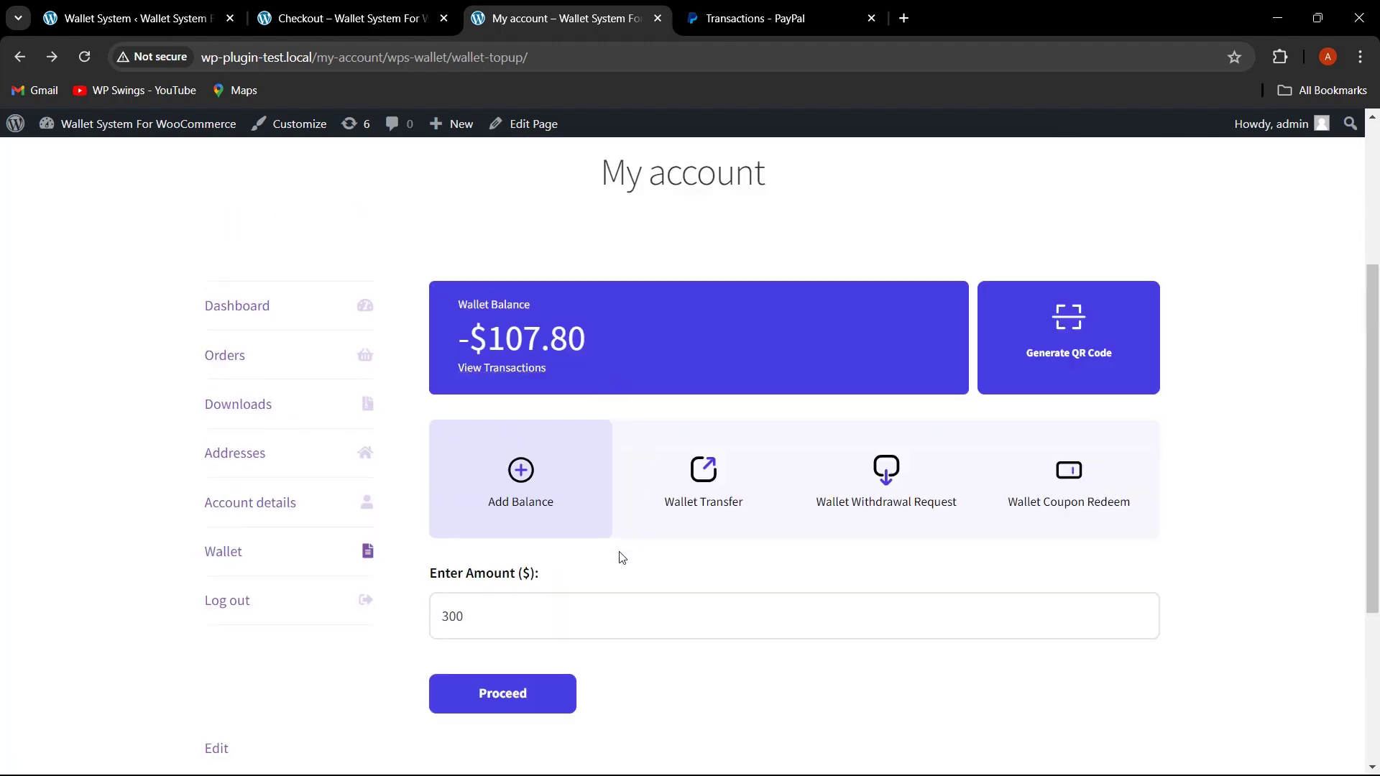
# Set the wallet recharge amount to $300, proceed to the cart and review the cart totals.
pyautogui.moveTo(530, 613); pyautogui.dragTo(416, 626)
pyautogui.press('BackSpace')
pyautogui.write('300')
pyautogui.click(549, 697)
pyautogui.scroll(-3, 1378, 426)
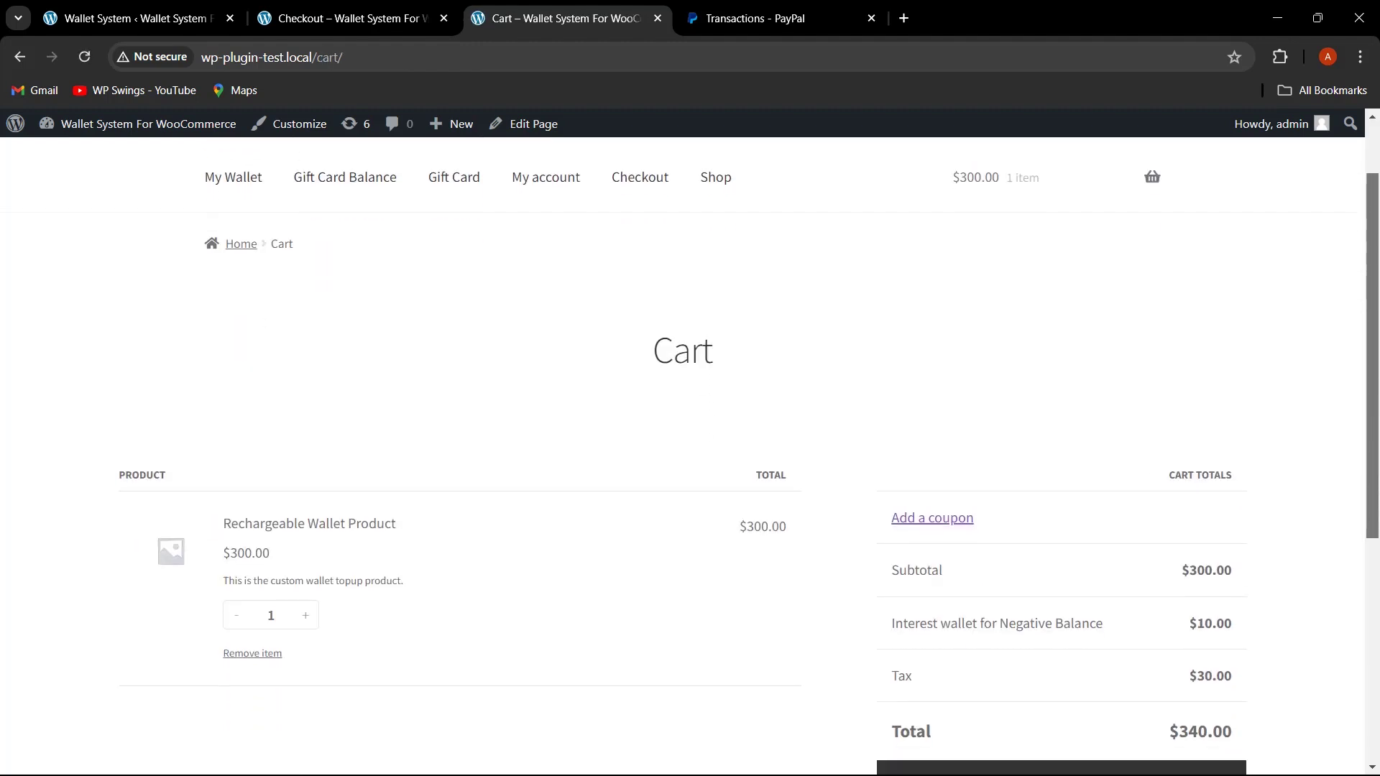
# Check the negative balance interest in the cart totals, proceed to checkout and place the wallet recharge order by direct bank transfer.
pyautogui.moveTo(892, 487); pyautogui.dragTo(1143, 498)
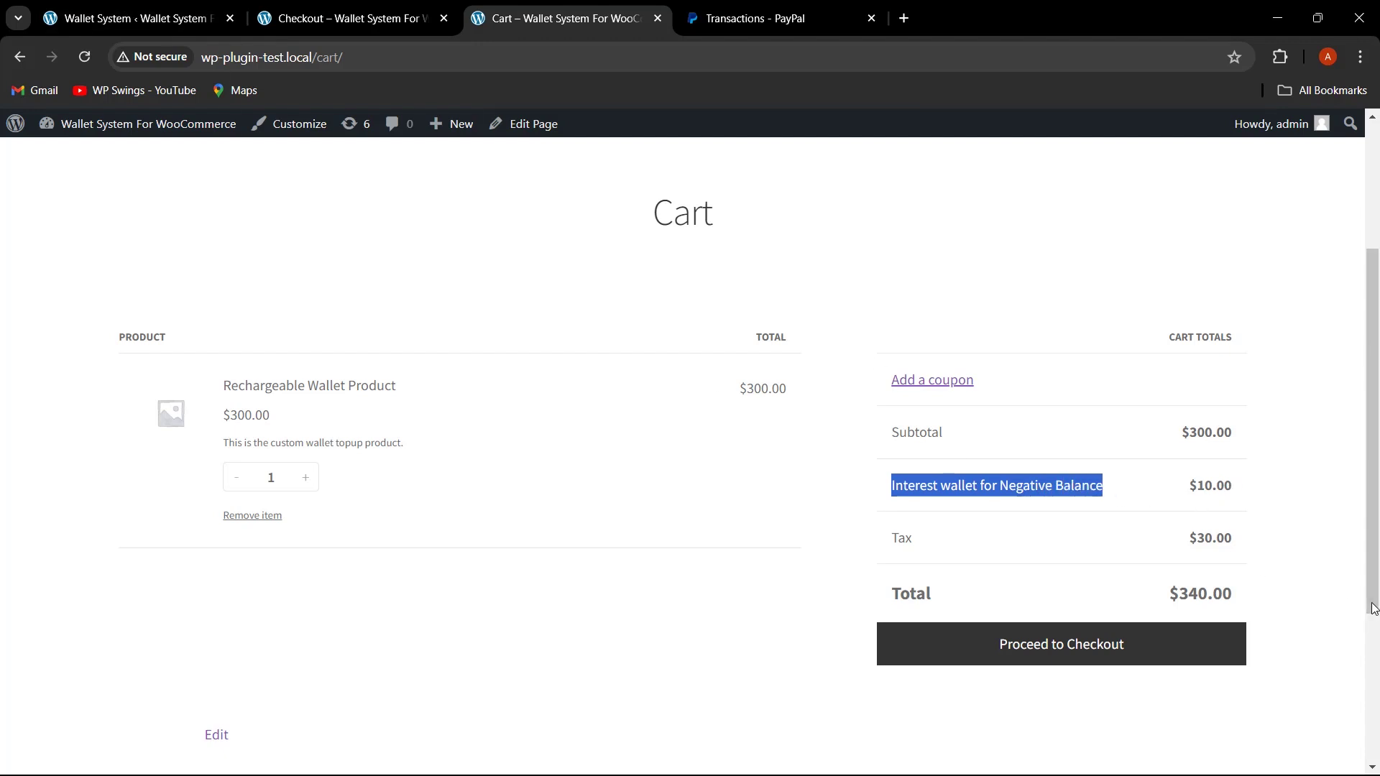
pyautogui.moveTo(1195, 497); pyautogui.dragTo(1254, 493)
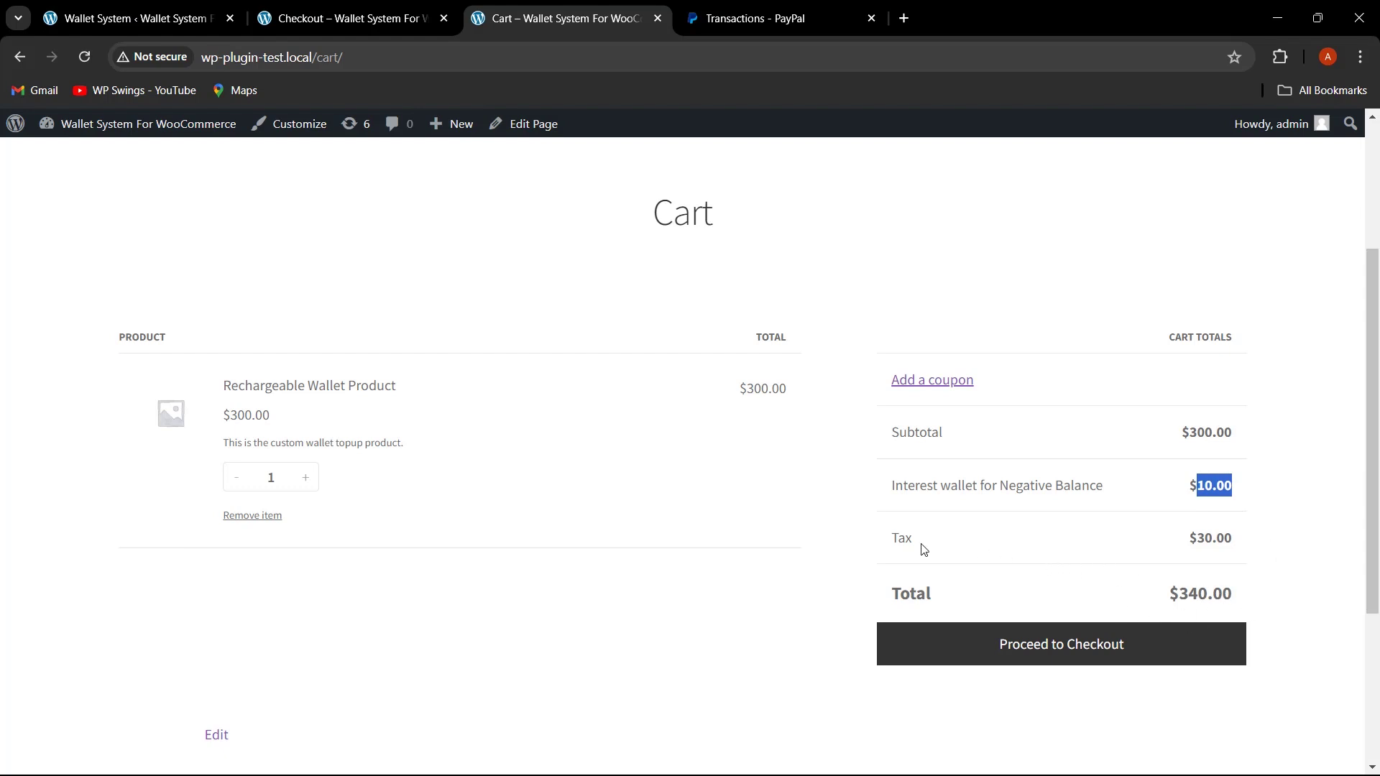
pyautogui.click(1118, 651)
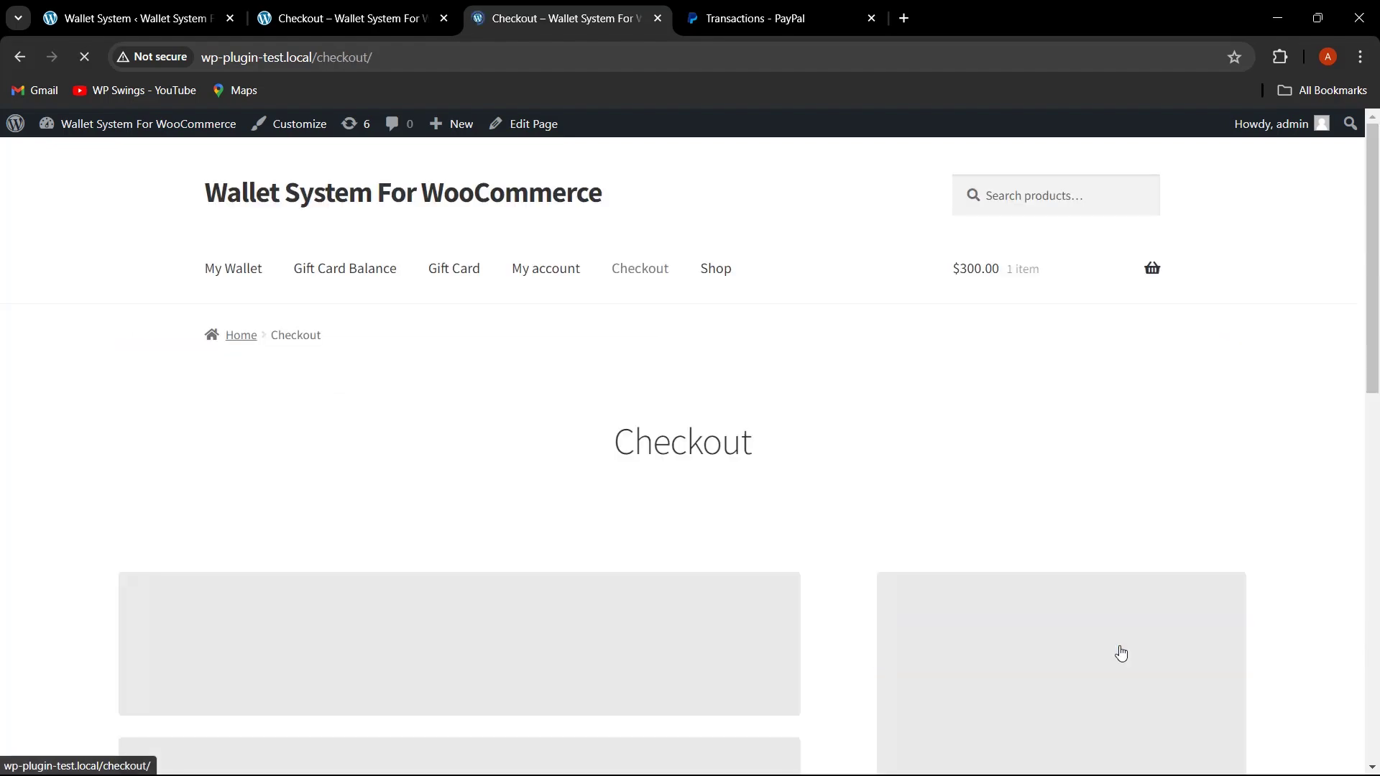
pyautogui.moveTo(1376, 329); pyautogui.dragTo(1291, 619)
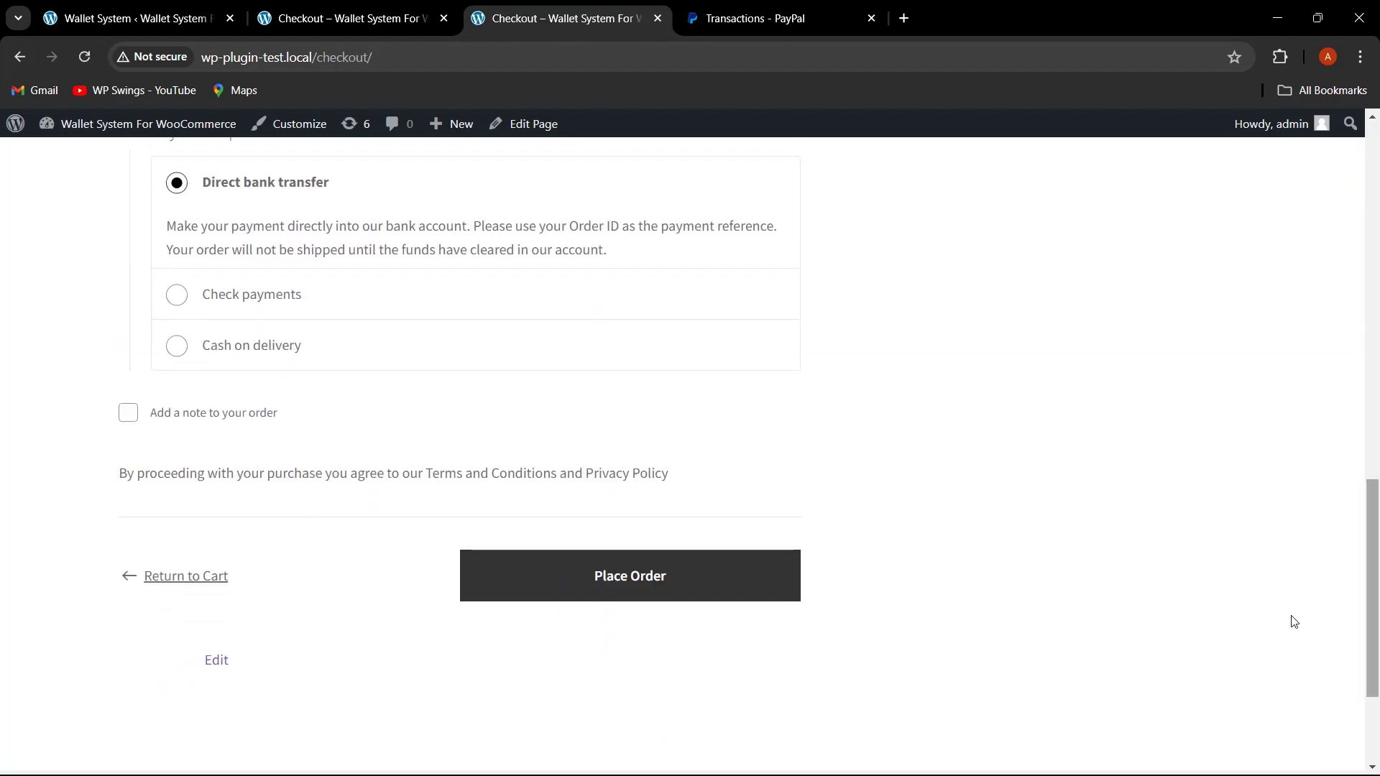
pyautogui.click(593, 579)
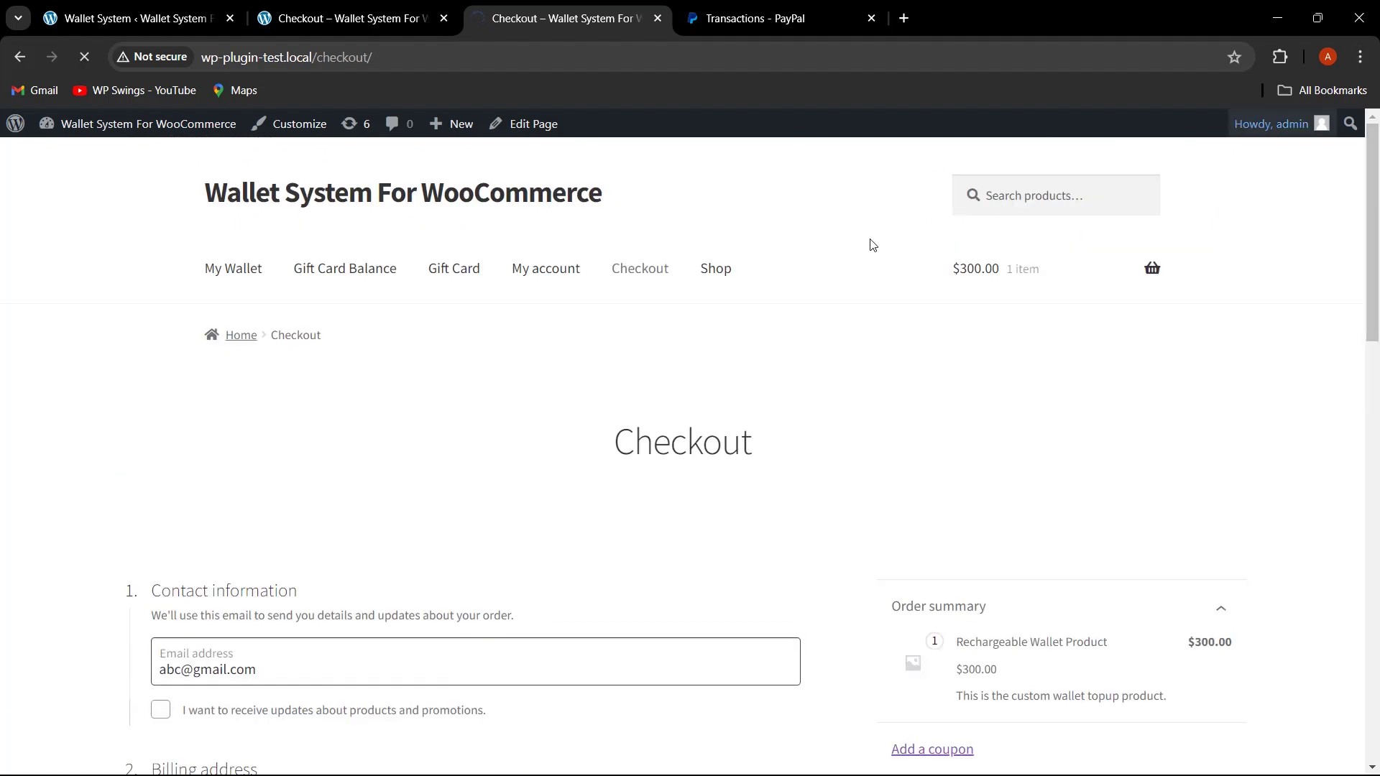
# Open the wallet page under My account and check the wallet balance after the recharge order.
pyautogui.click(543, 271)
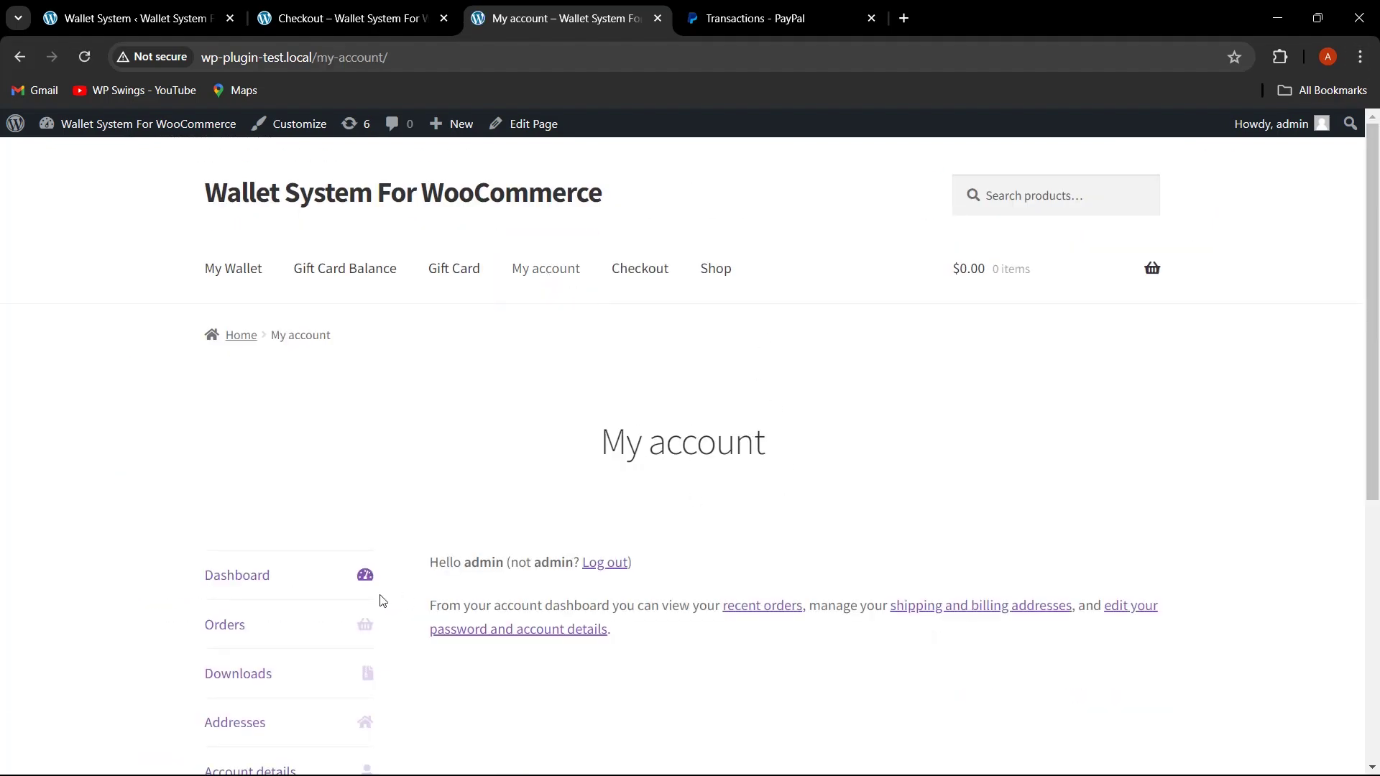
pyautogui.scroll(-4, 366, 604)
pyautogui.click(265, 570)
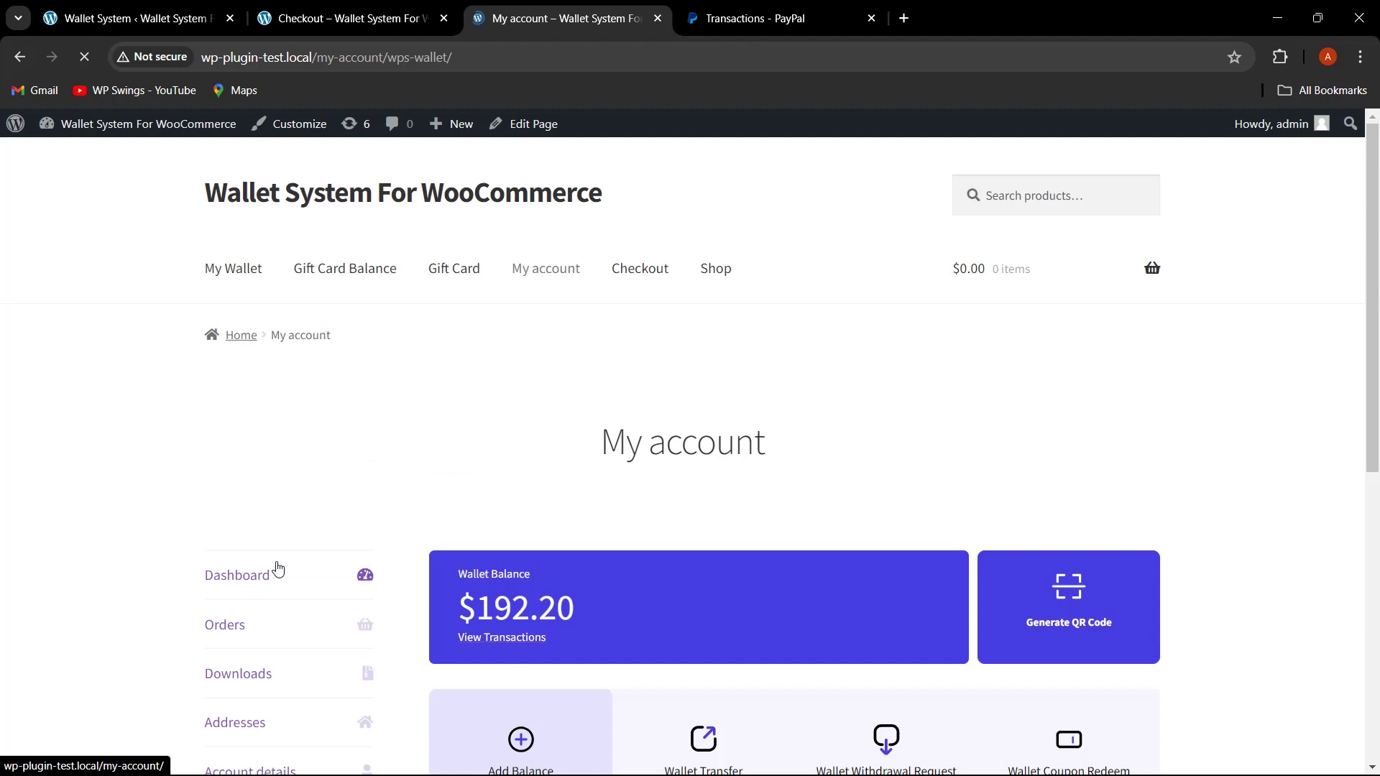
pyautogui.scroll(-3, 597, 572)
pyautogui.moveTo(599, 438); pyautogui.dragTo(436, 432)
pyautogui.click(822, 327)
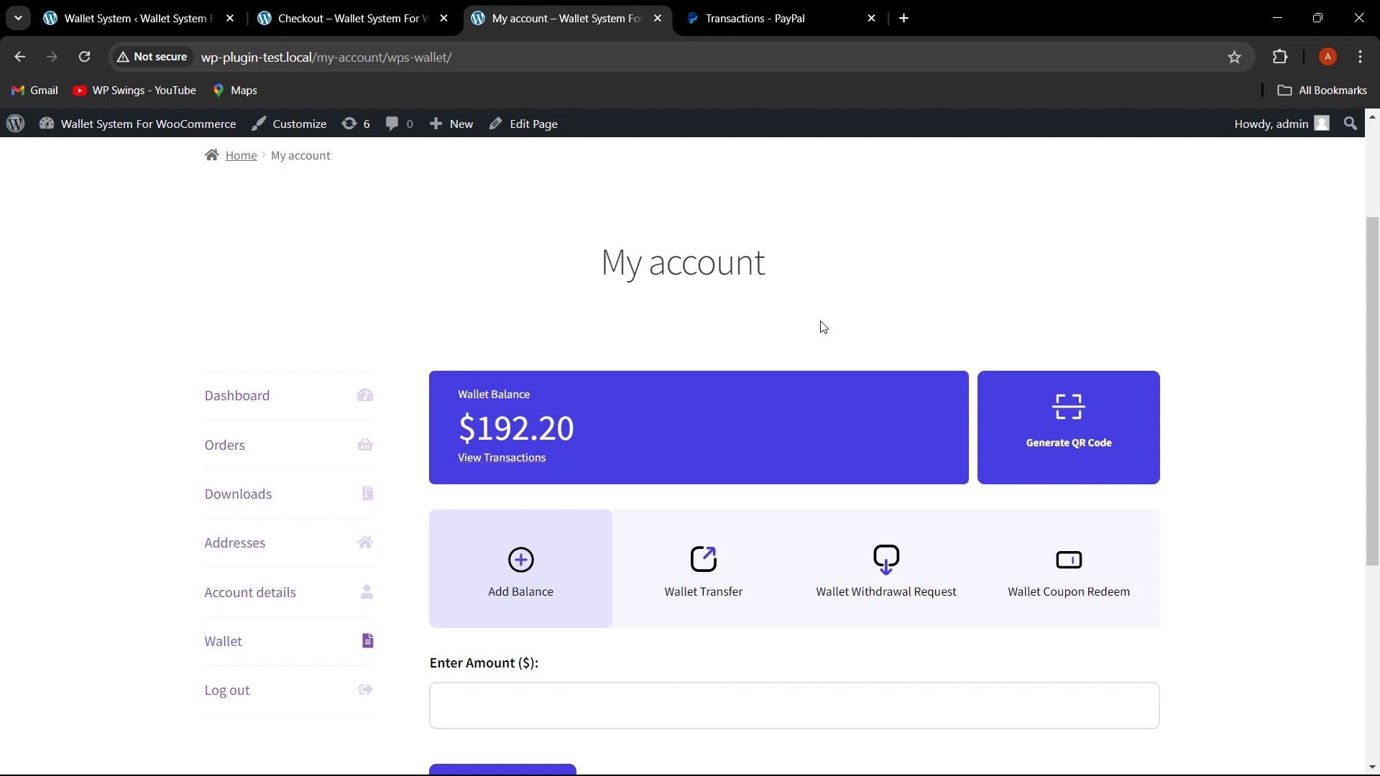
# Return to the Wallet System general settings and enable Auto Complete Wallet Payment Order Status.
pyautogui.hotkey('ctrl', '1')
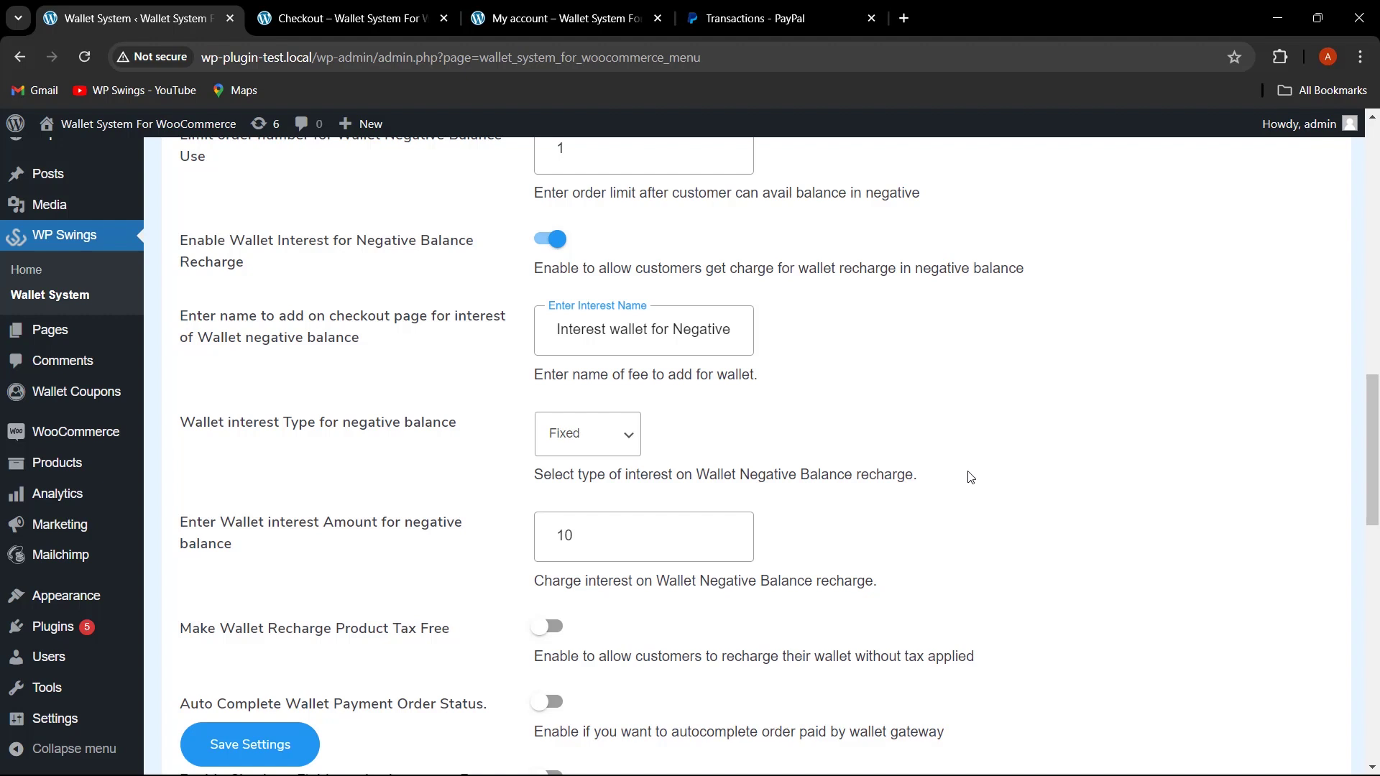
pyautogui.scroll(-5, 1008, 382)
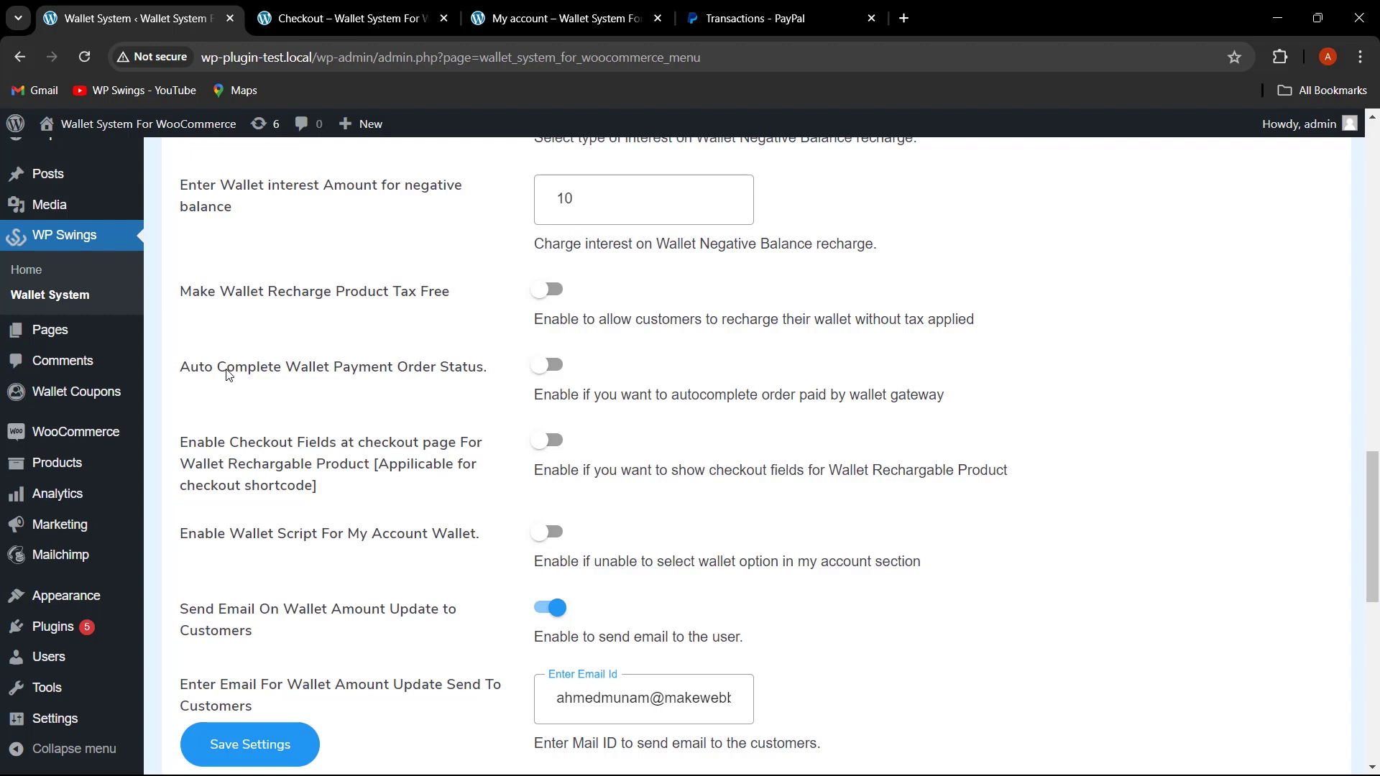
pyautogui.click(551, 369)
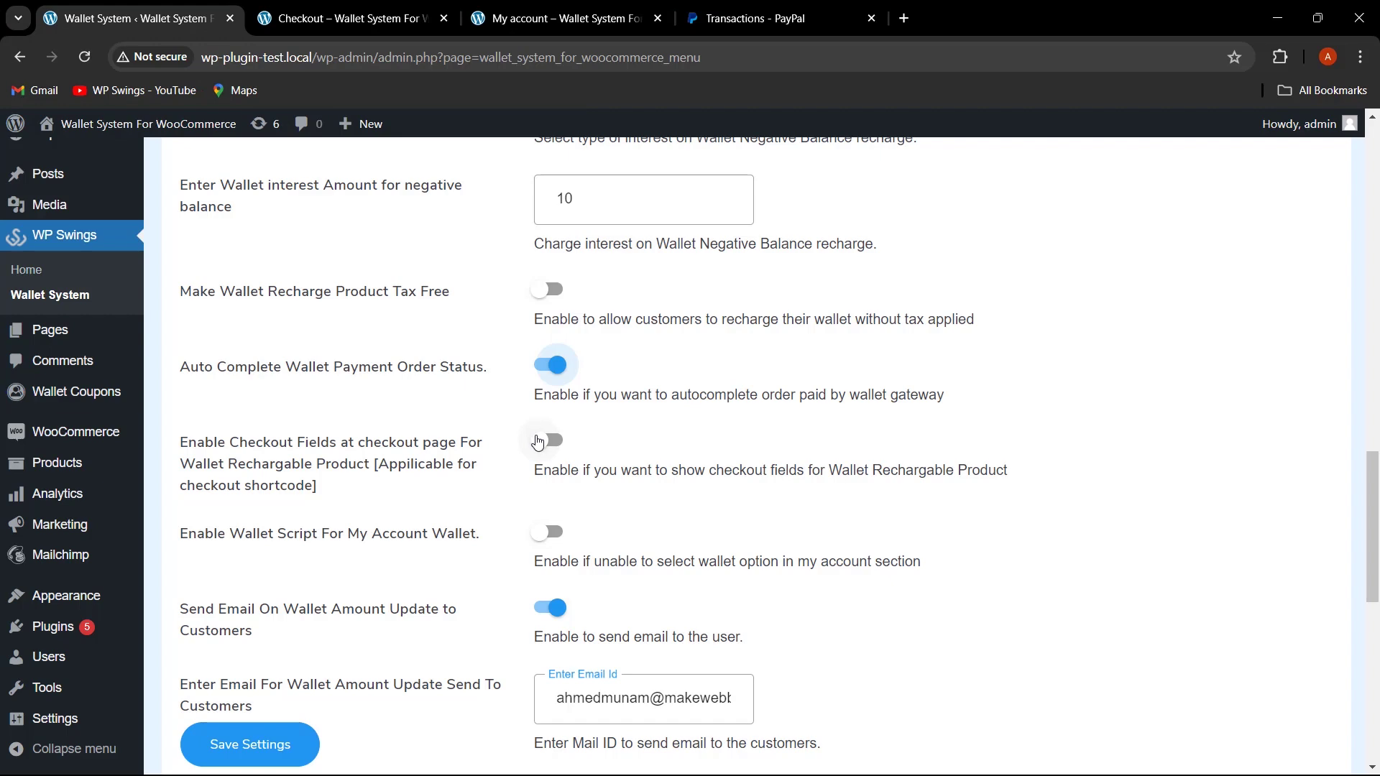
# Review the settings for sending customers an email on wallet amount updates, including the configured email address.
pyautogui.scroll(-2, 539, 441)
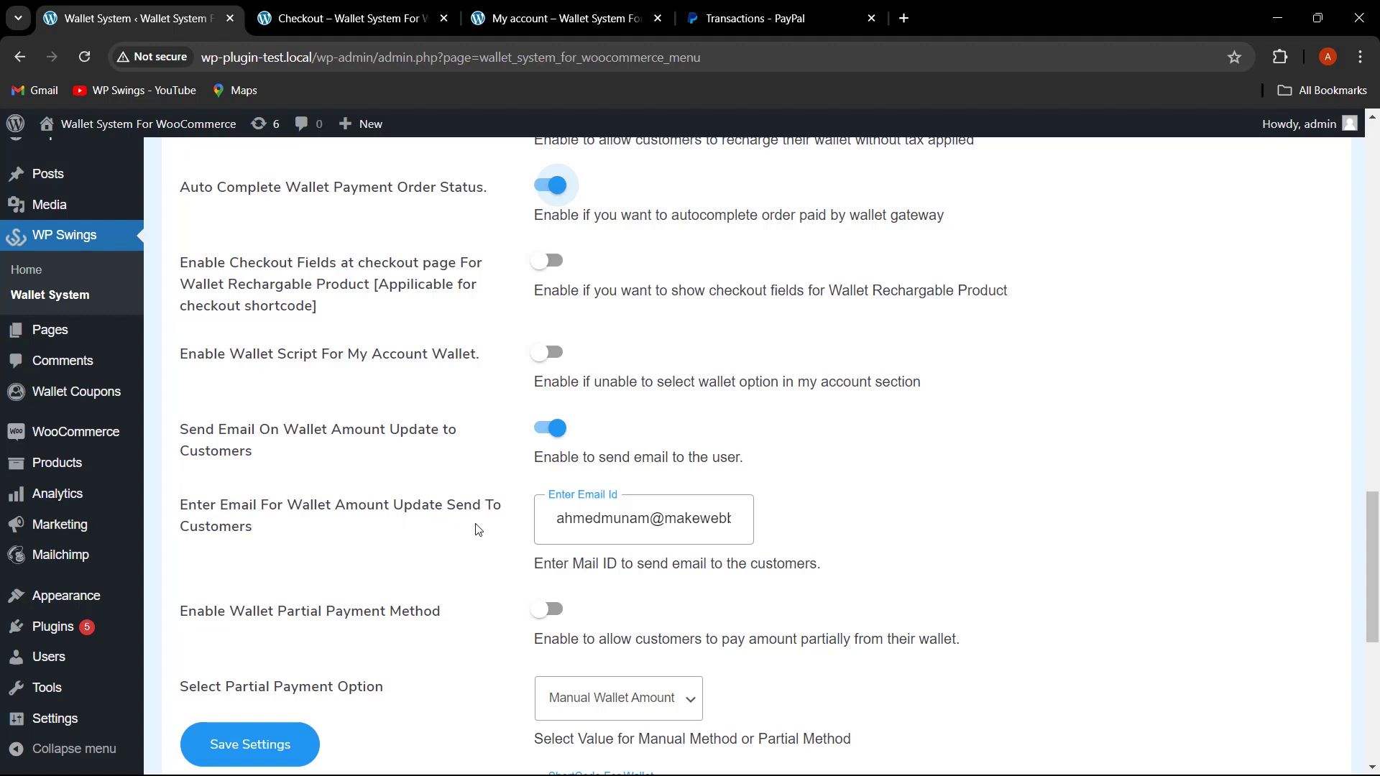
pyautogui.moveTo(546, 530); pyautogui.dragTo(587, 523)
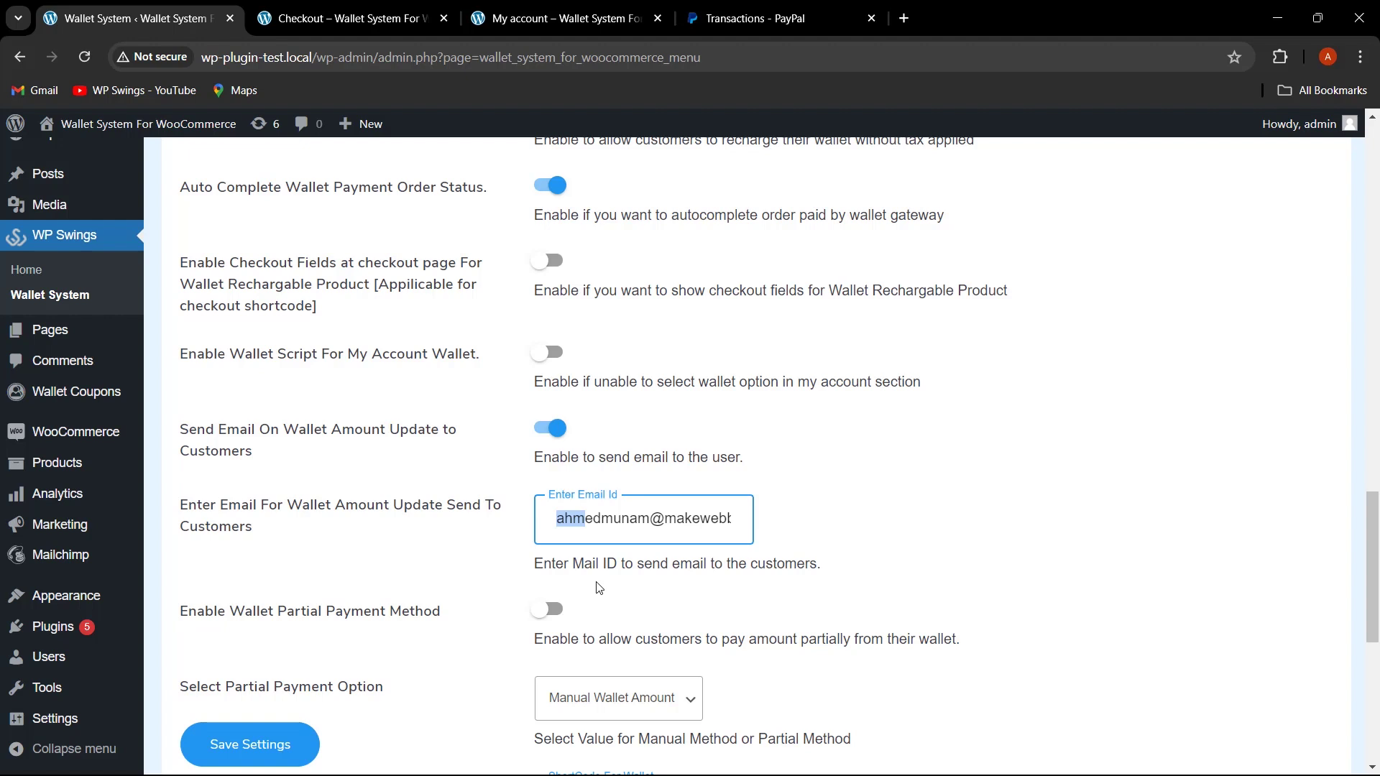
pyautogui.moveTo(629, 521); pyautogui.dragTo(772, 527)
pyautogui.click(885, 522)
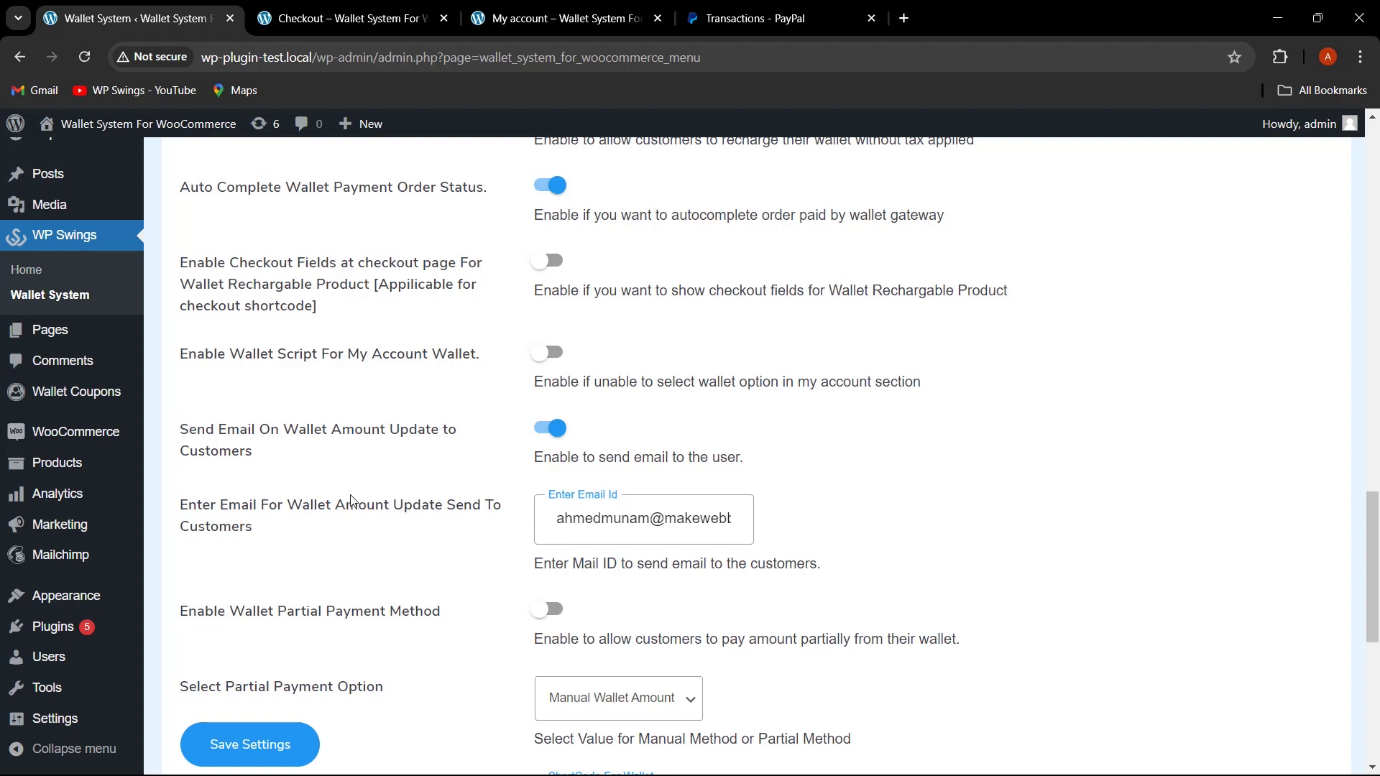
# Open the WooCommerce email settings in a new tab and look through the email notifications list.
pyautogui.moveTo(86, 440)
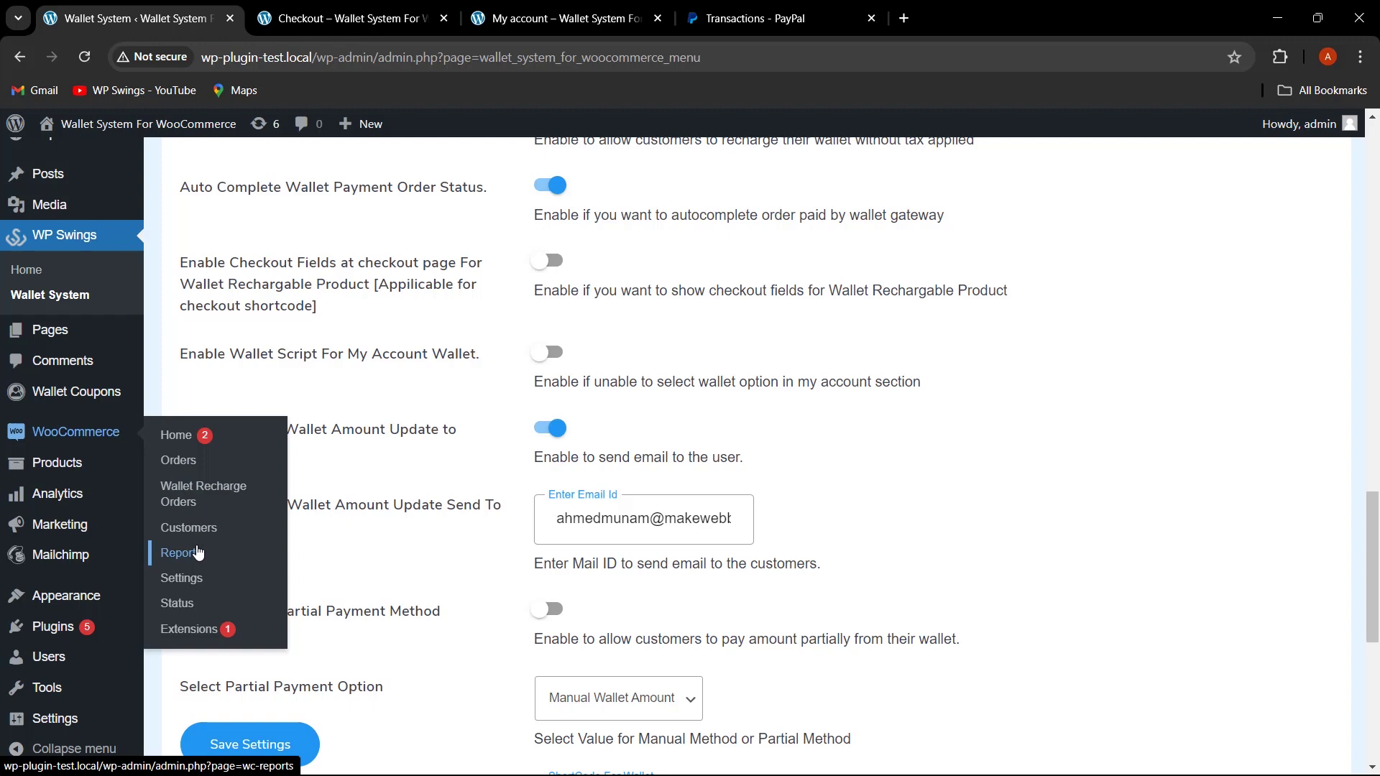
pyautogui.keyDown('ctrl'); pyautogui.keyDown('shift'); pyautogui.click(181, 578); pyautogui.keyUp('shift'); pyautogui.keyUp('ctrl')
pyautogui.click(691, 246)
pyautogui.scroll(-1, 801, 434)
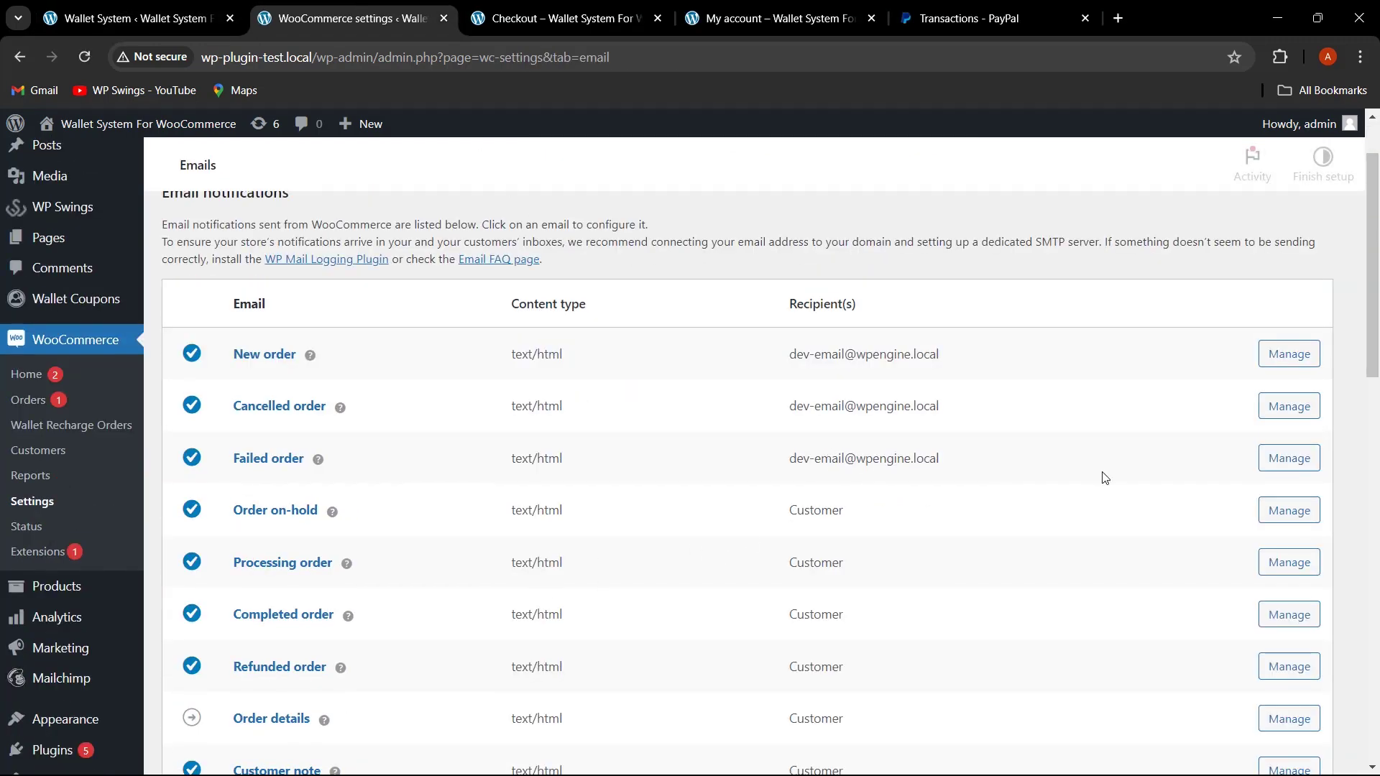
pyautogui.moveTo(1375, 350); pyautogui.dragTo(1375, 496)
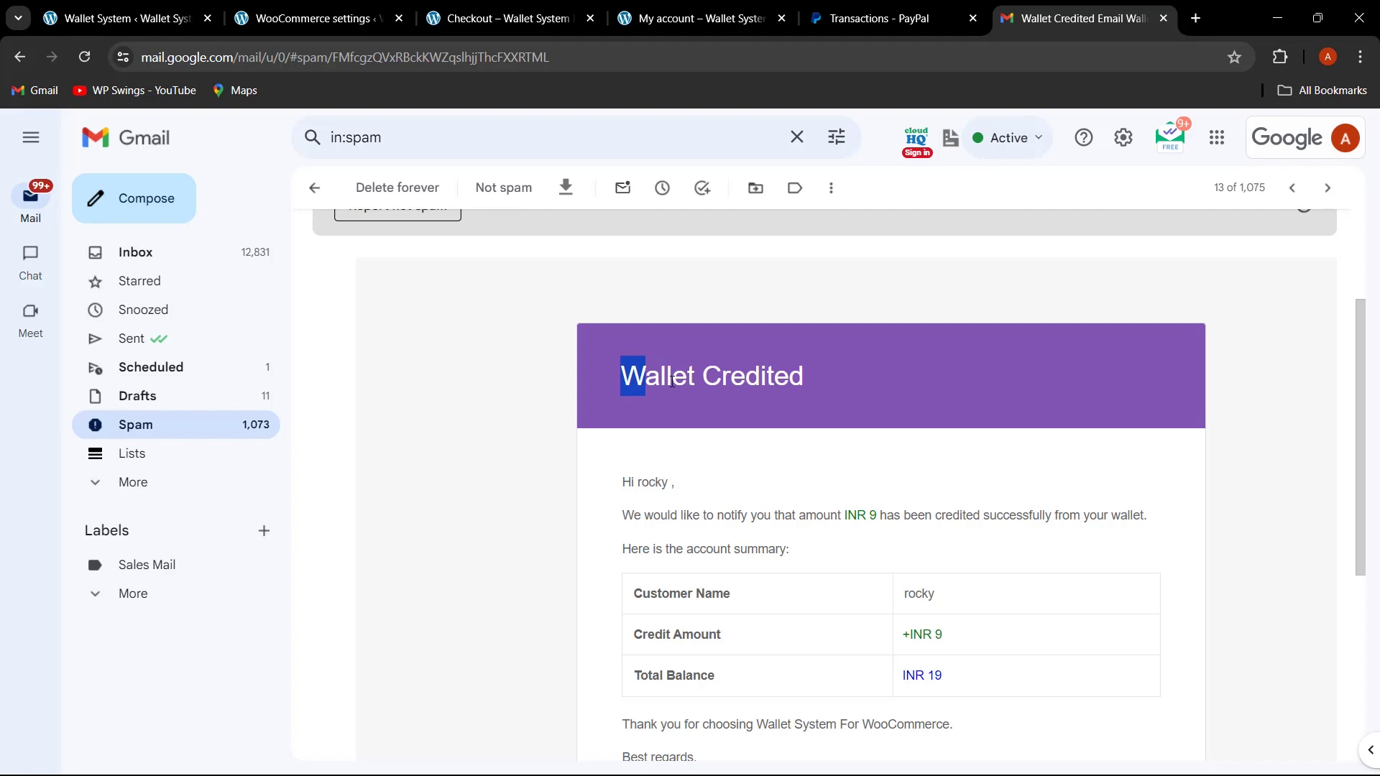
# Read the Wallet Credited email in Gmail and review the wallet email notifications in the WooCommerce settings.
pyautogui.moveTo(672, 381); pyautogui.dragTo(868, 380)
pyautogui.scroll(-1, 878, 382)
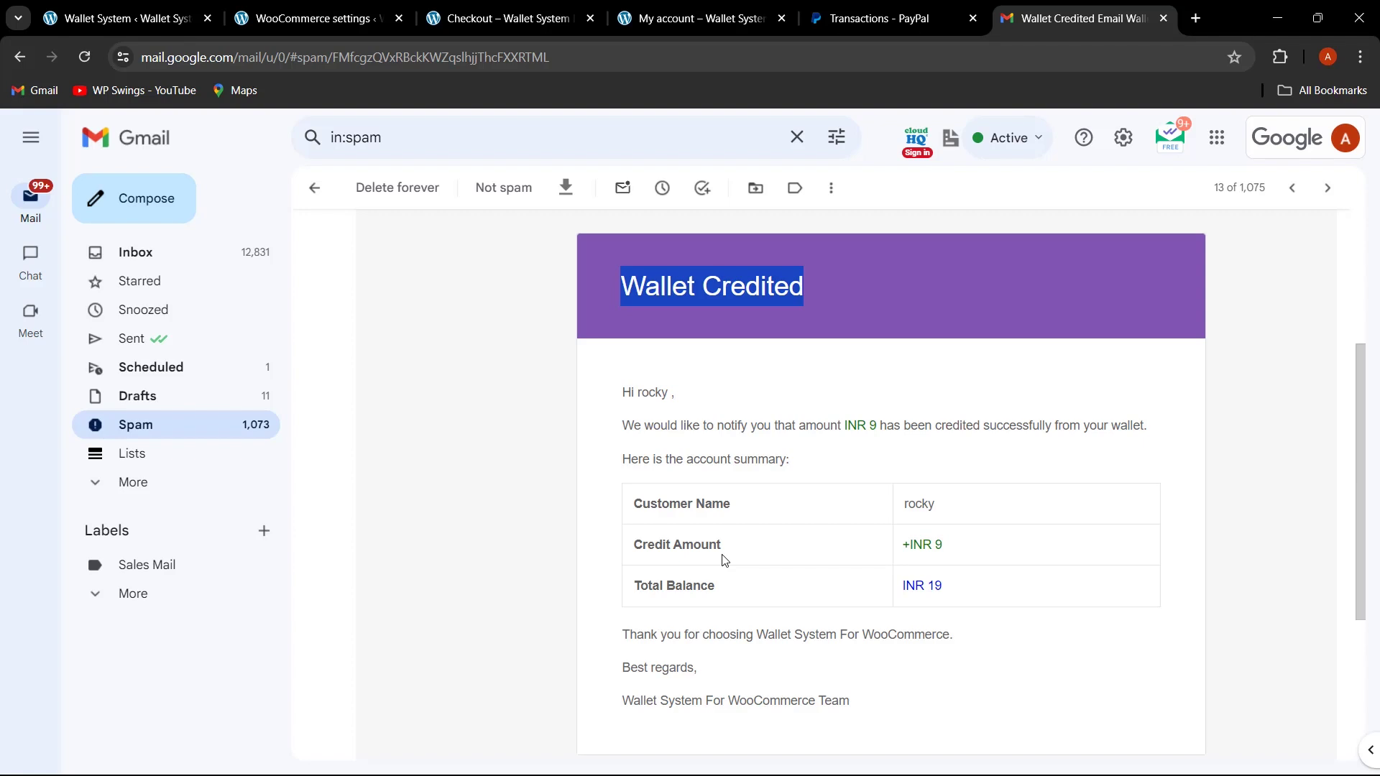
pyautogui.moveTo(716, 585); pyautogui.dragTo(659, 582)
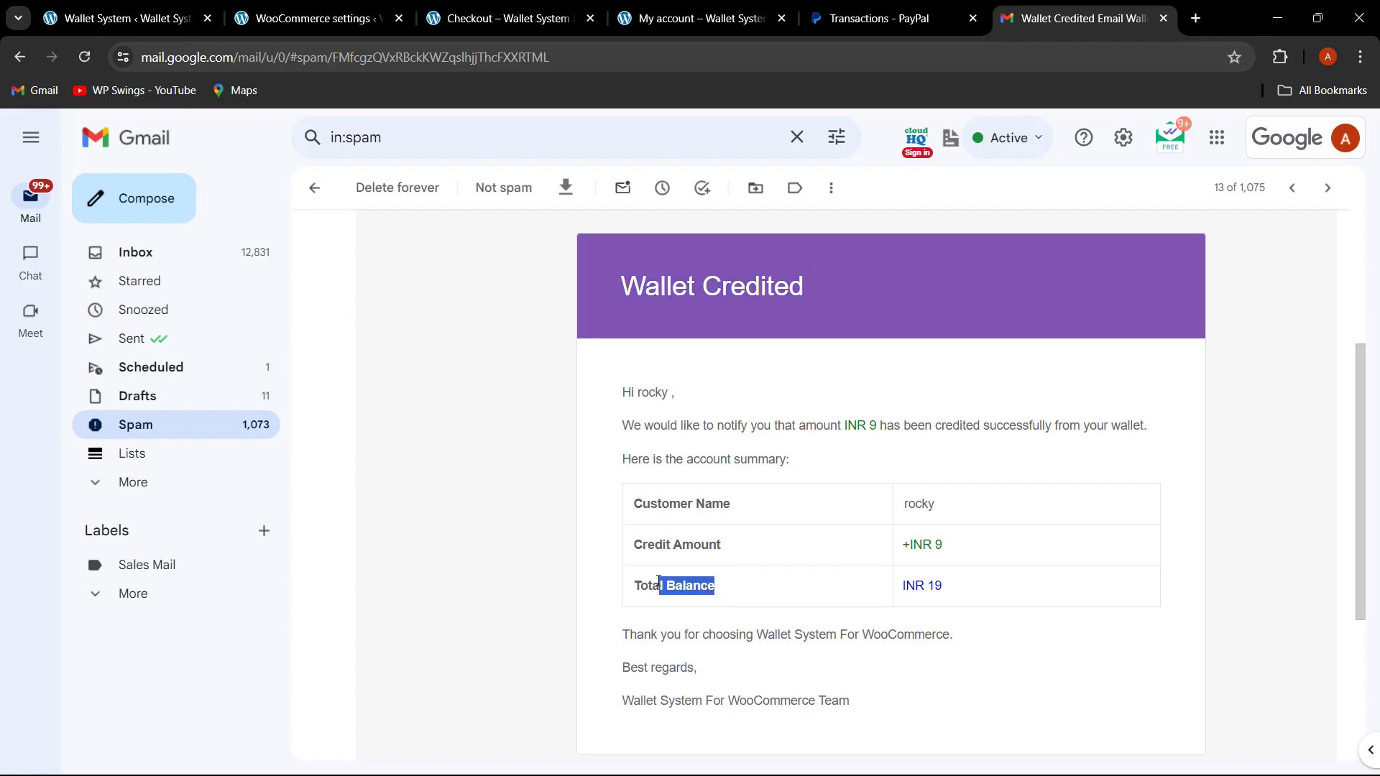
pyautogui.click(283, 19)
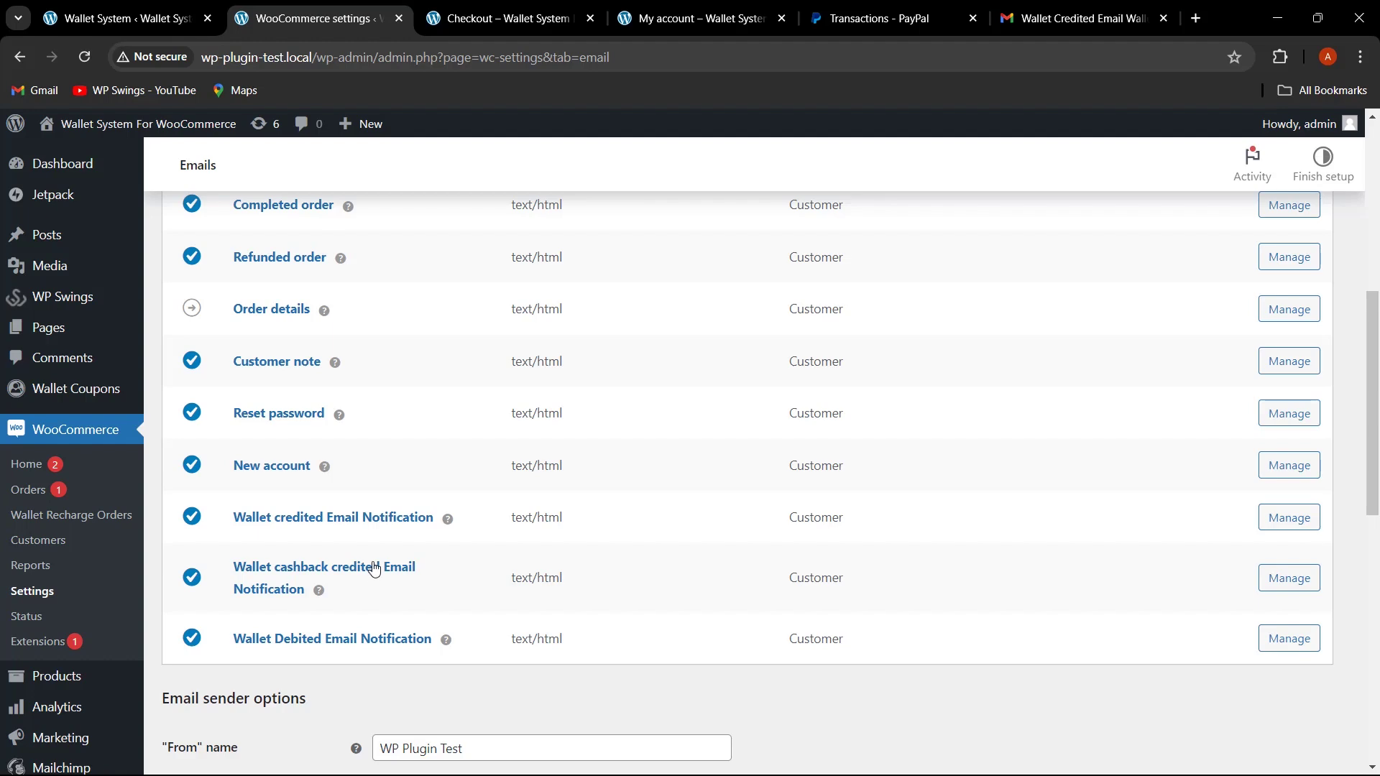
# Open the Wallet section of the Wallet System settings at the Wallet User list.
pyautogui.click(164, 15)
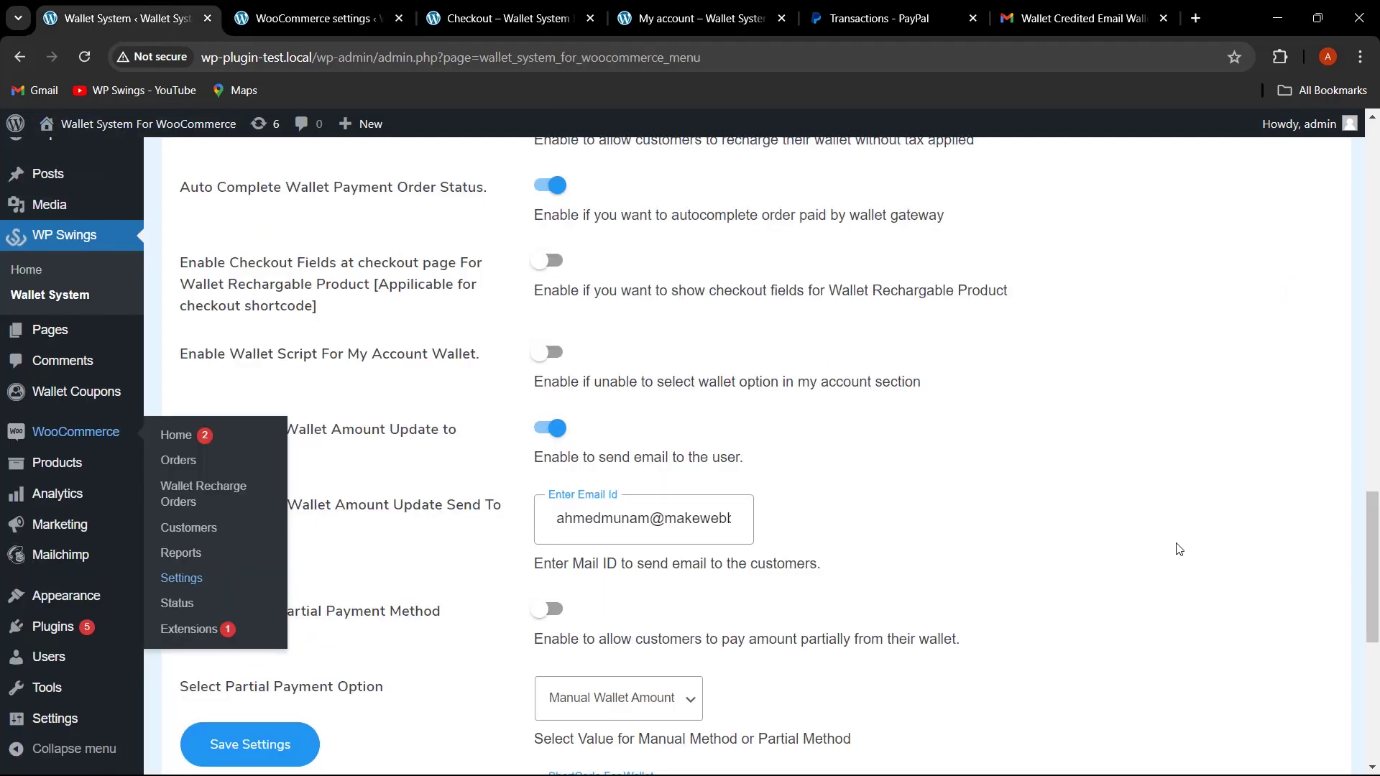
pyautogui.moveTo(1376, 536)
pyautogui.mouseDown()
pyautogui.moveTo(1376, 621)
pyautogui.moveTo(1376, 510)
pyautogui.mouseUp()
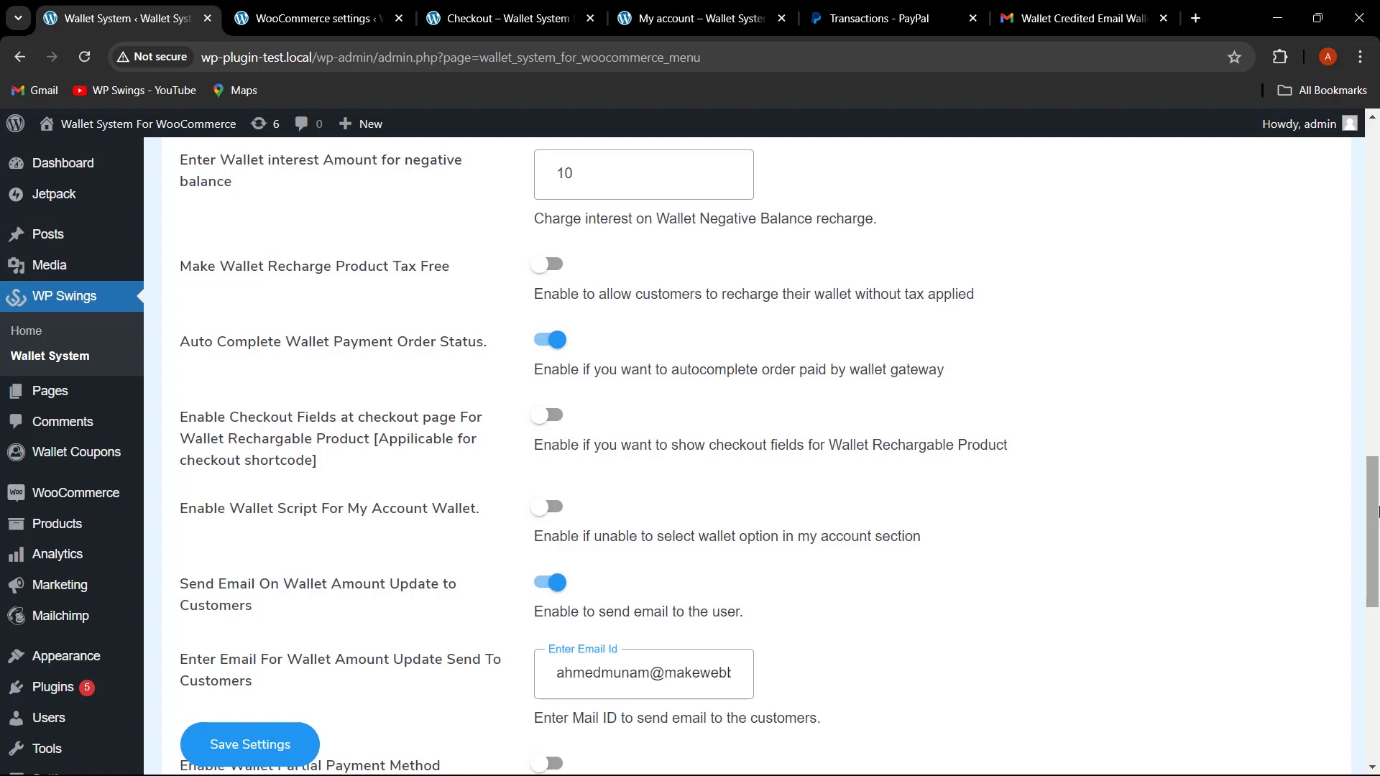
pyautogui.moveTo(1376, 510); pyautogui.dragTo(1364, 243)
pyautogui.click(298, 451)
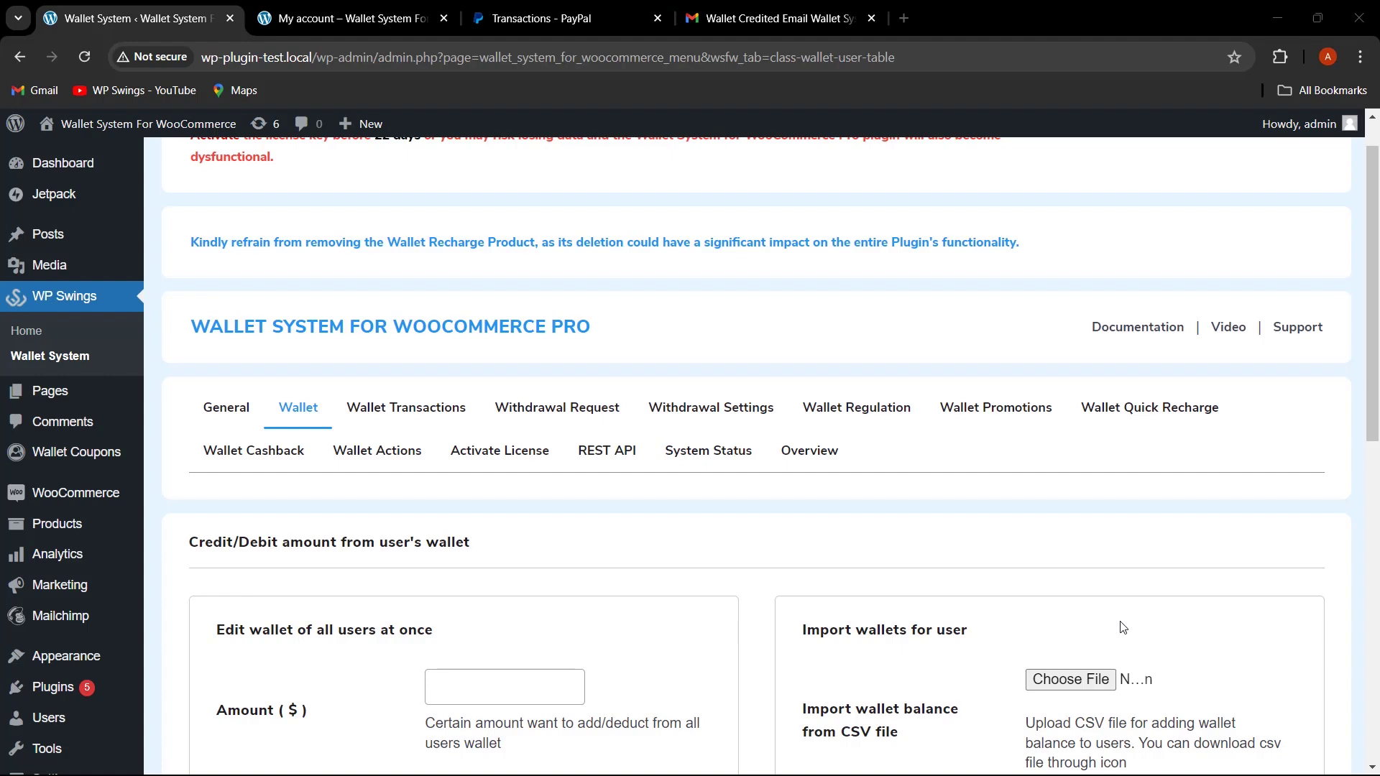
pyautogui.scroll(-6, 687, 481)
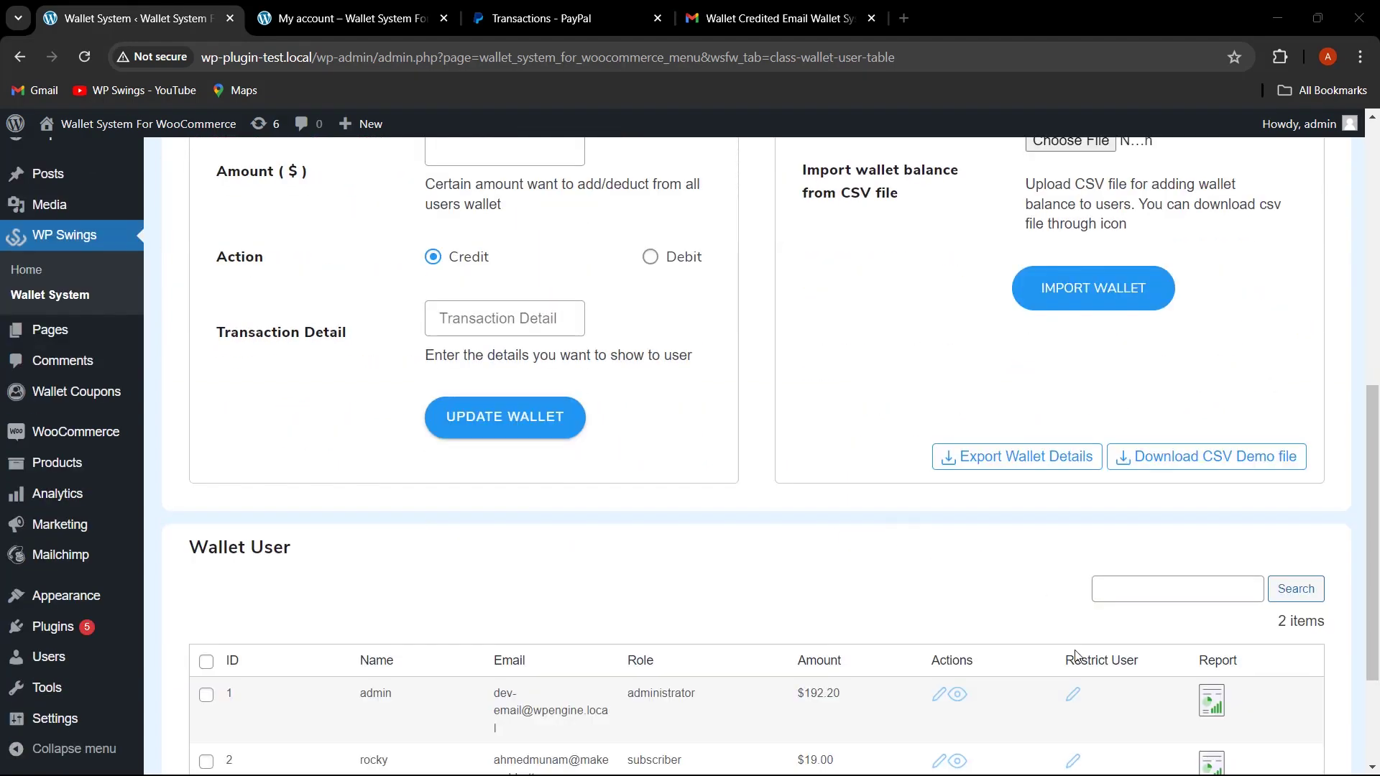
# In the administrator's Restrict User options, enable Restrict Referral, Restrict QR Code, Restrict Wallet Gateway and Apply For All User.
pyautogui.click(1072, 696)
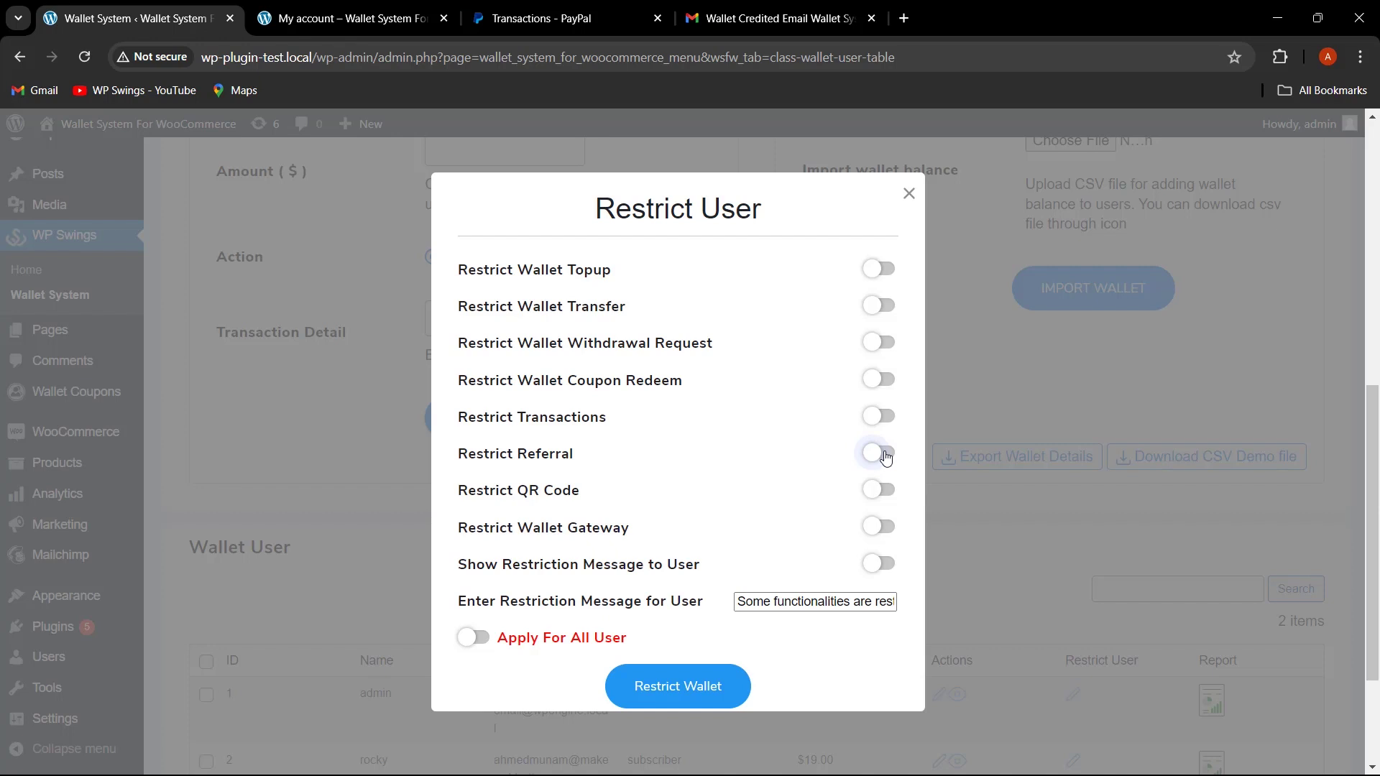
pyautogui.click(885, 492)
pyautogui.click(888, 530)
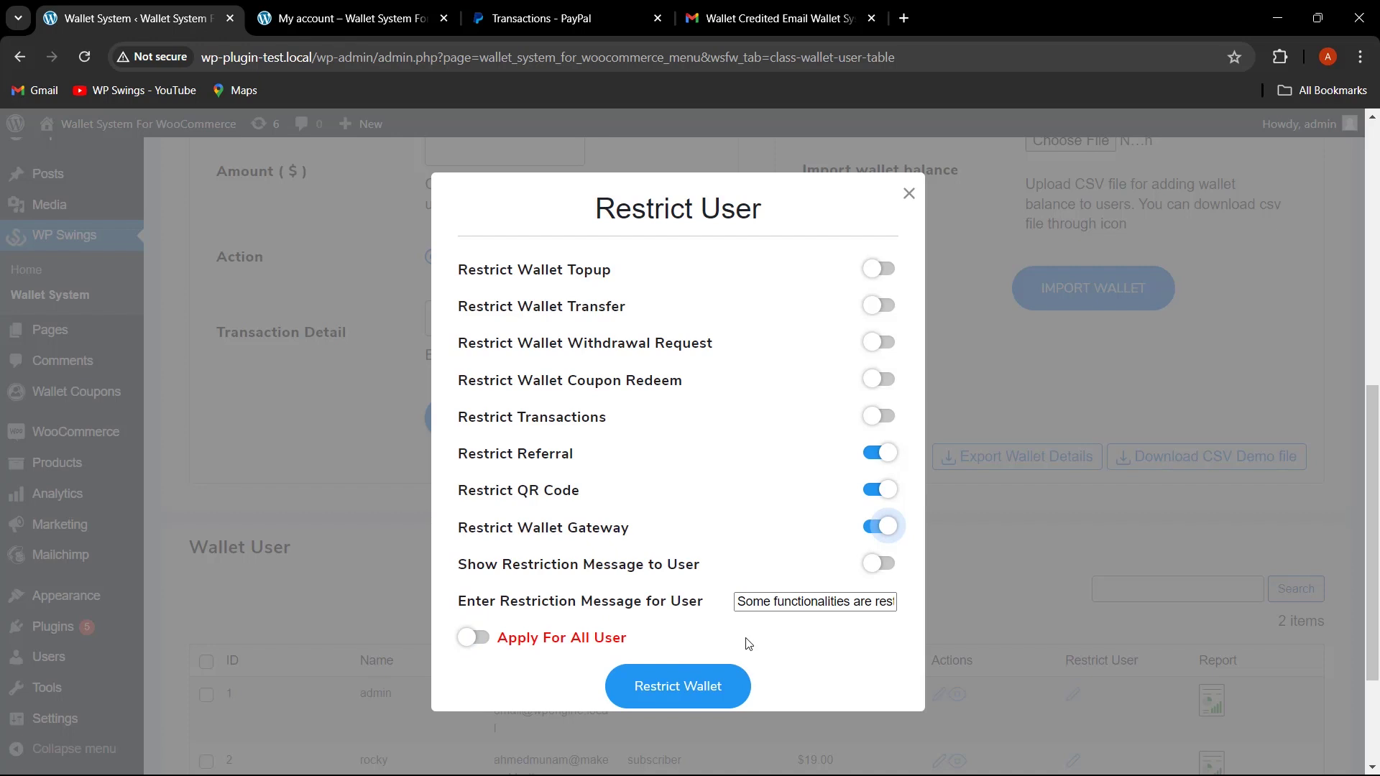
pyautogui.click(471, 637)
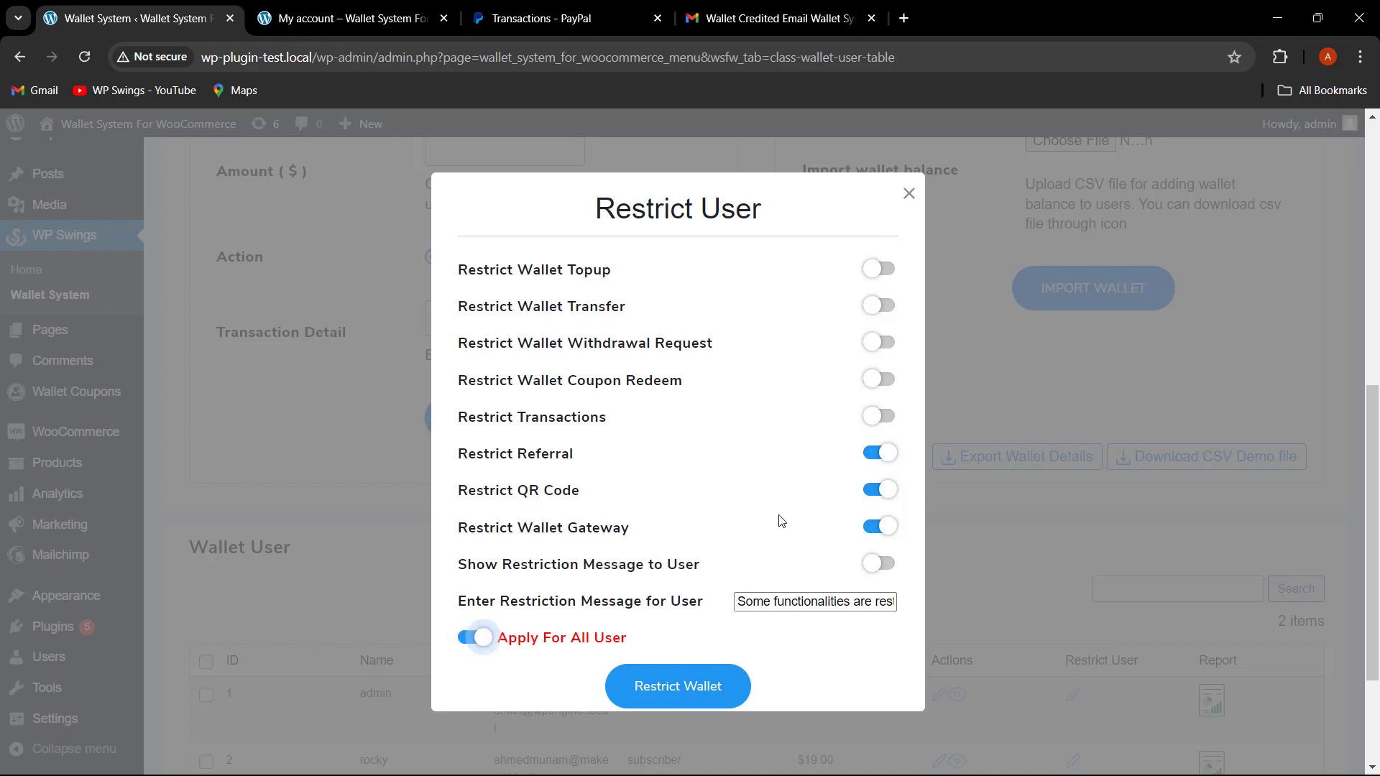
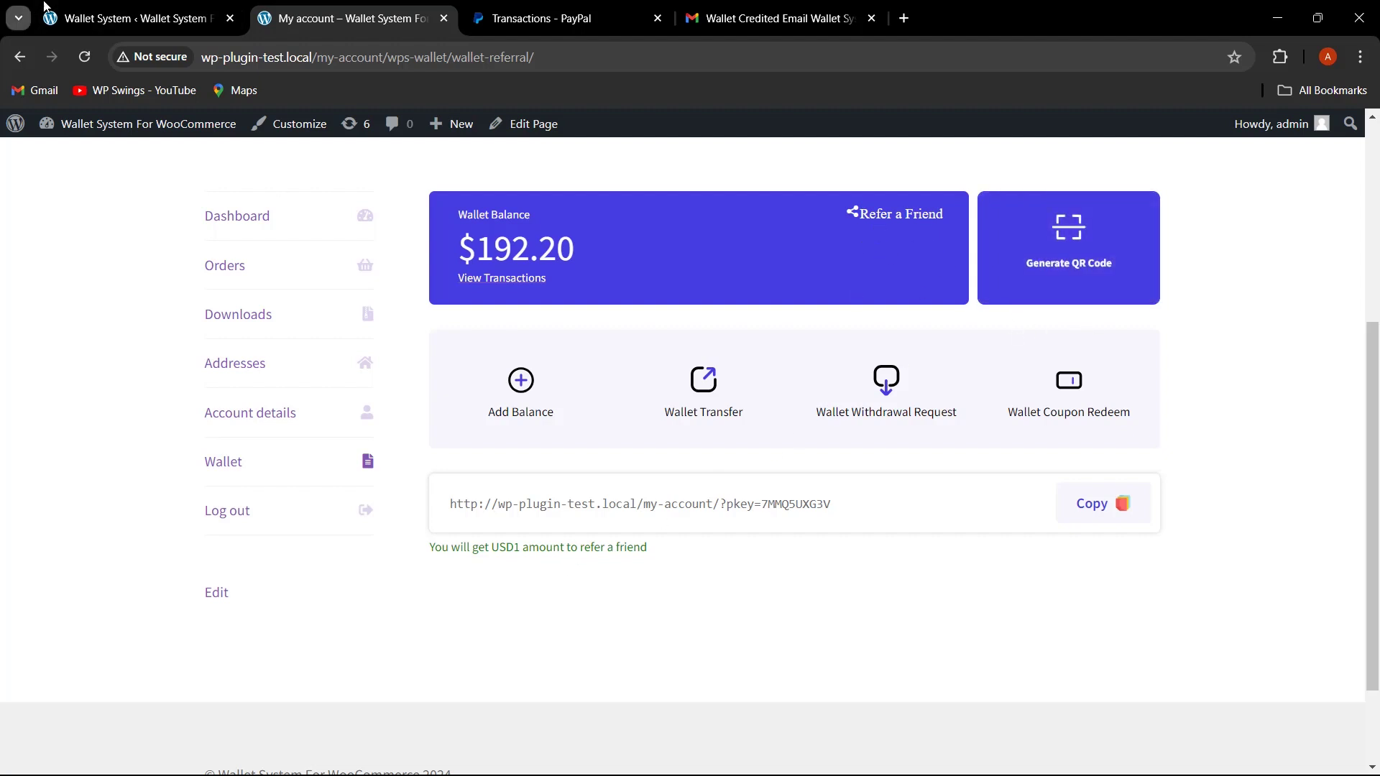
# Turn off Apply For All User and apply the wallet restrictions to the administrator only.
pyautogui.click(158, 18)
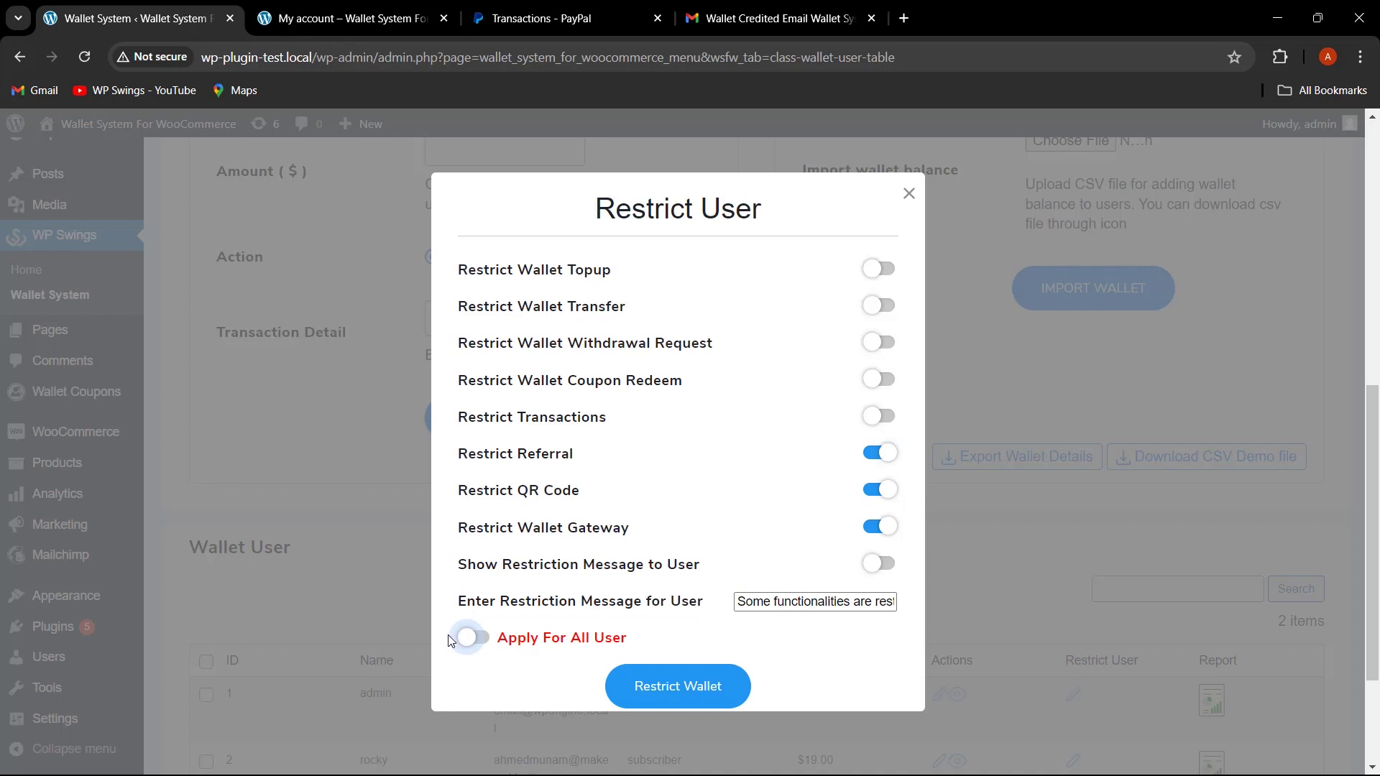
pyautogui.click(483, 638)
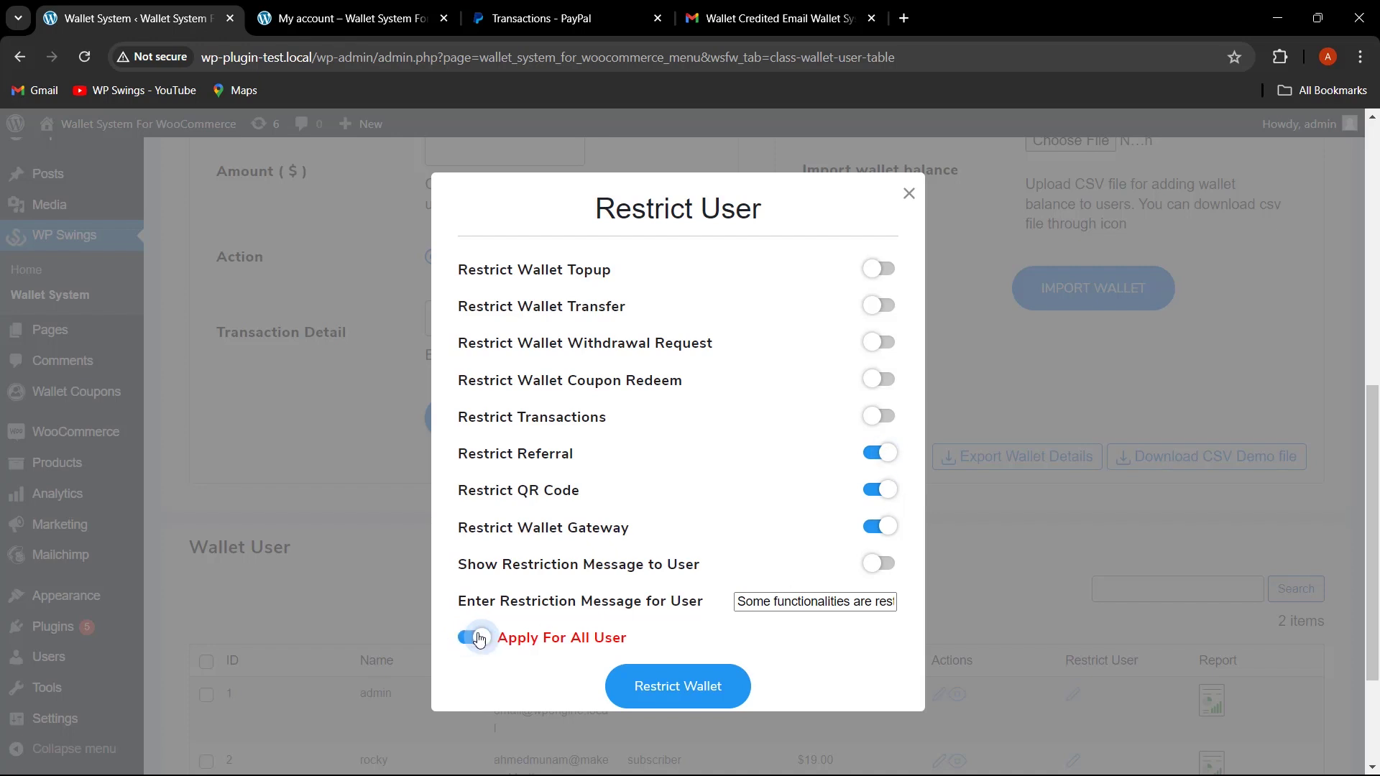
pyautogui.click(482, 638)
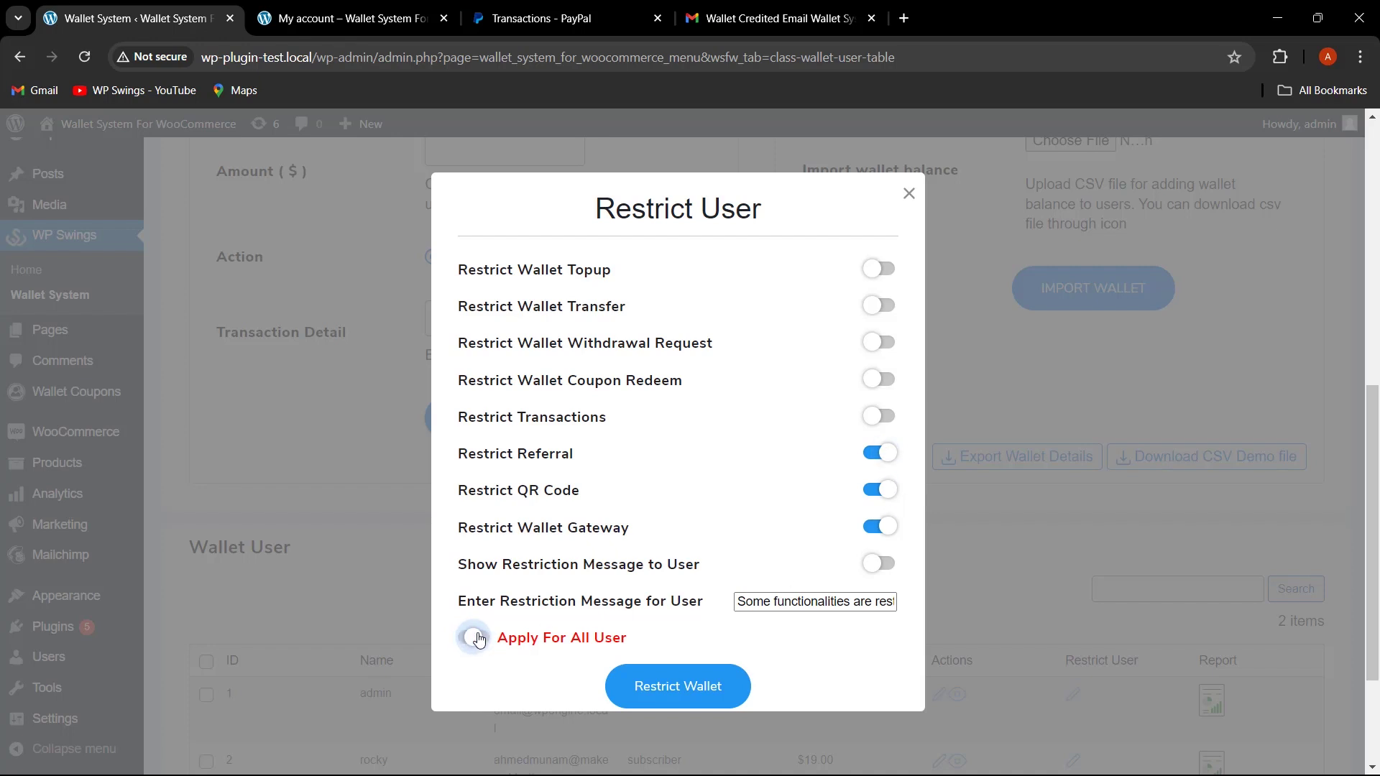
pyautogui.click(701, 696)
# Reload the My account wallet page, check the effect of the restrictions and open the Shop page.
pyautogui.hotkey('ctrl', 'Tab')
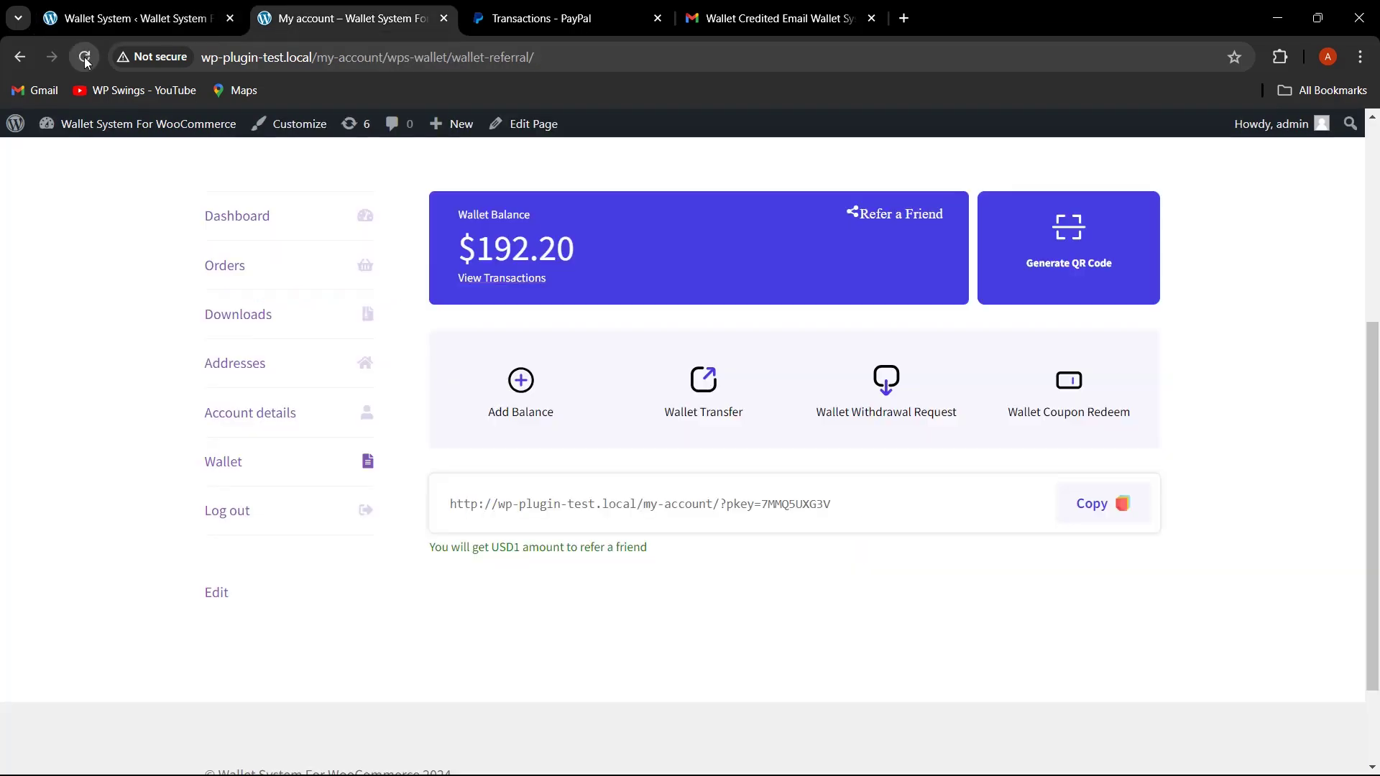
pyautogui.press('F5')
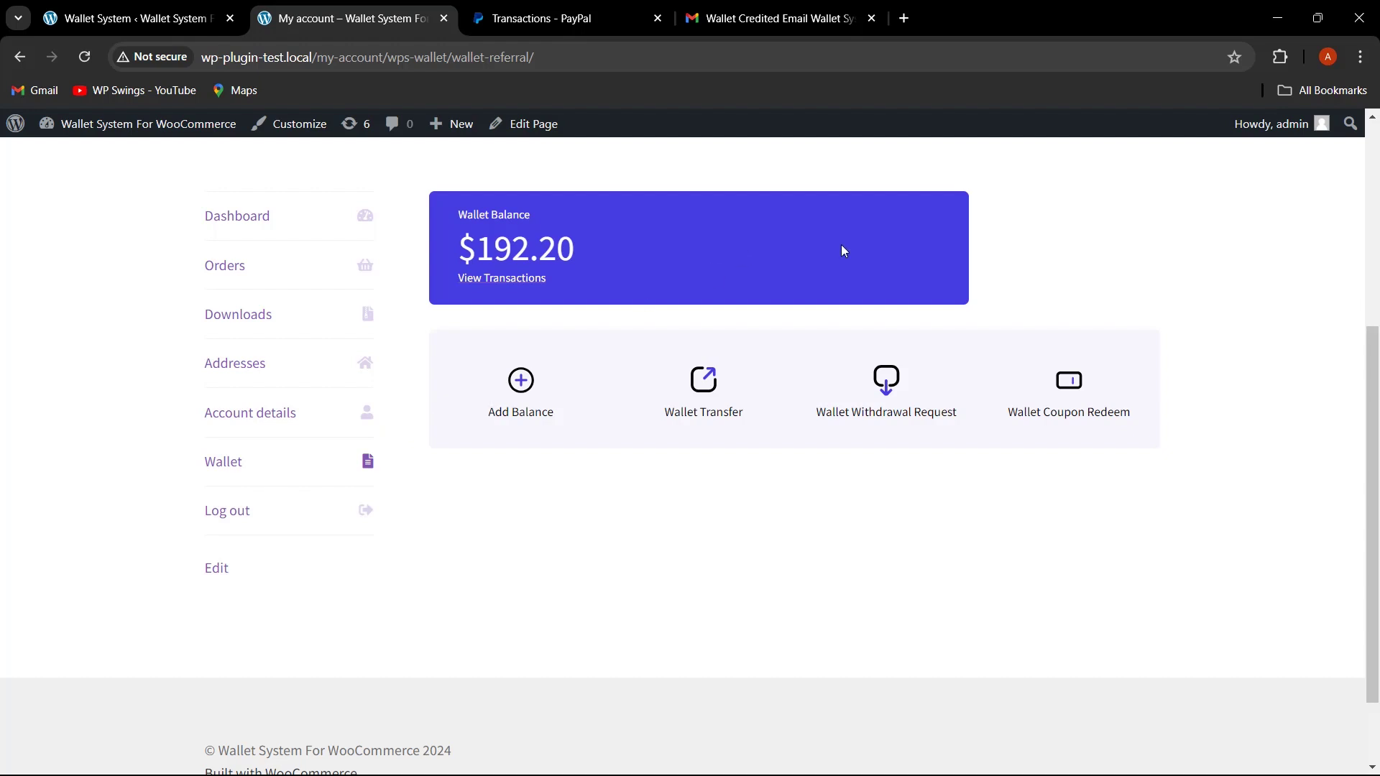
pyautogui.scroll(5, 841, 244)
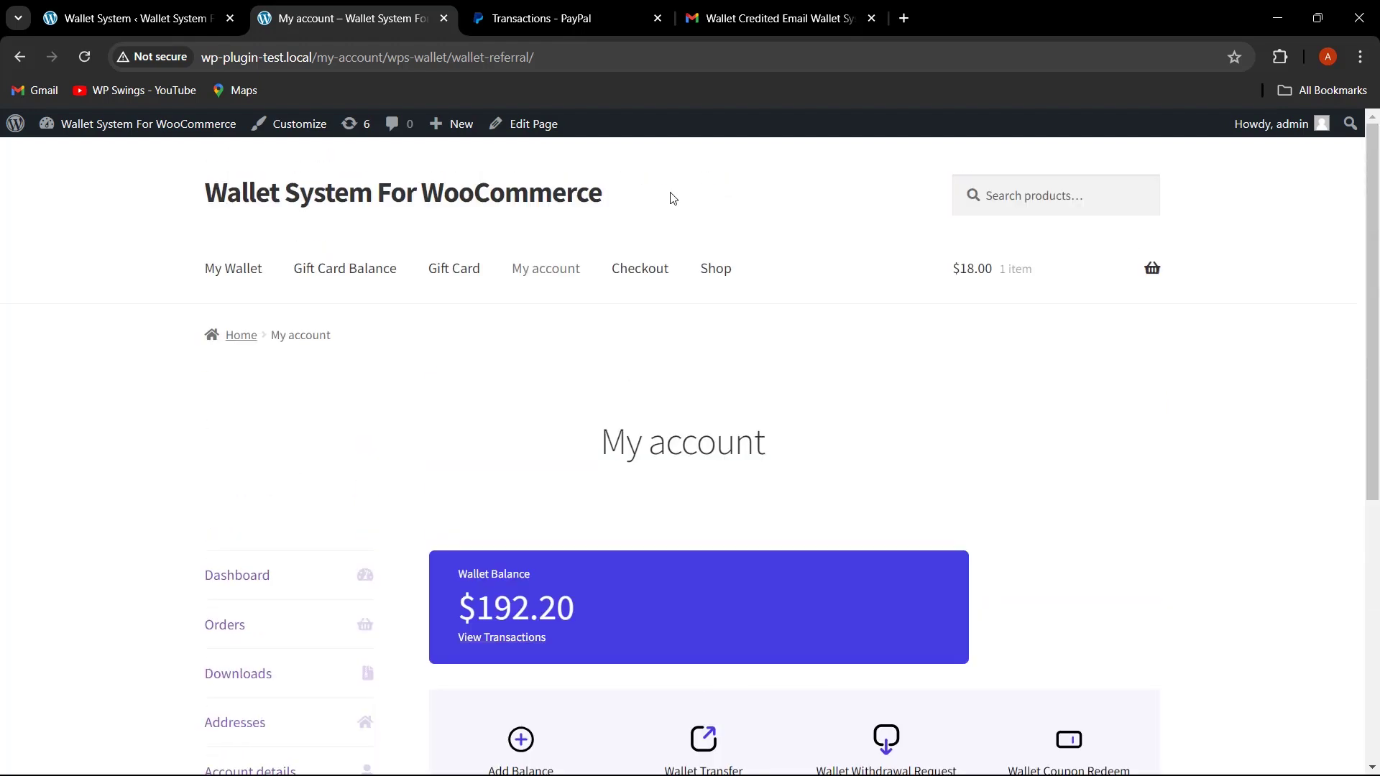
pyautogui.click(710, 266)
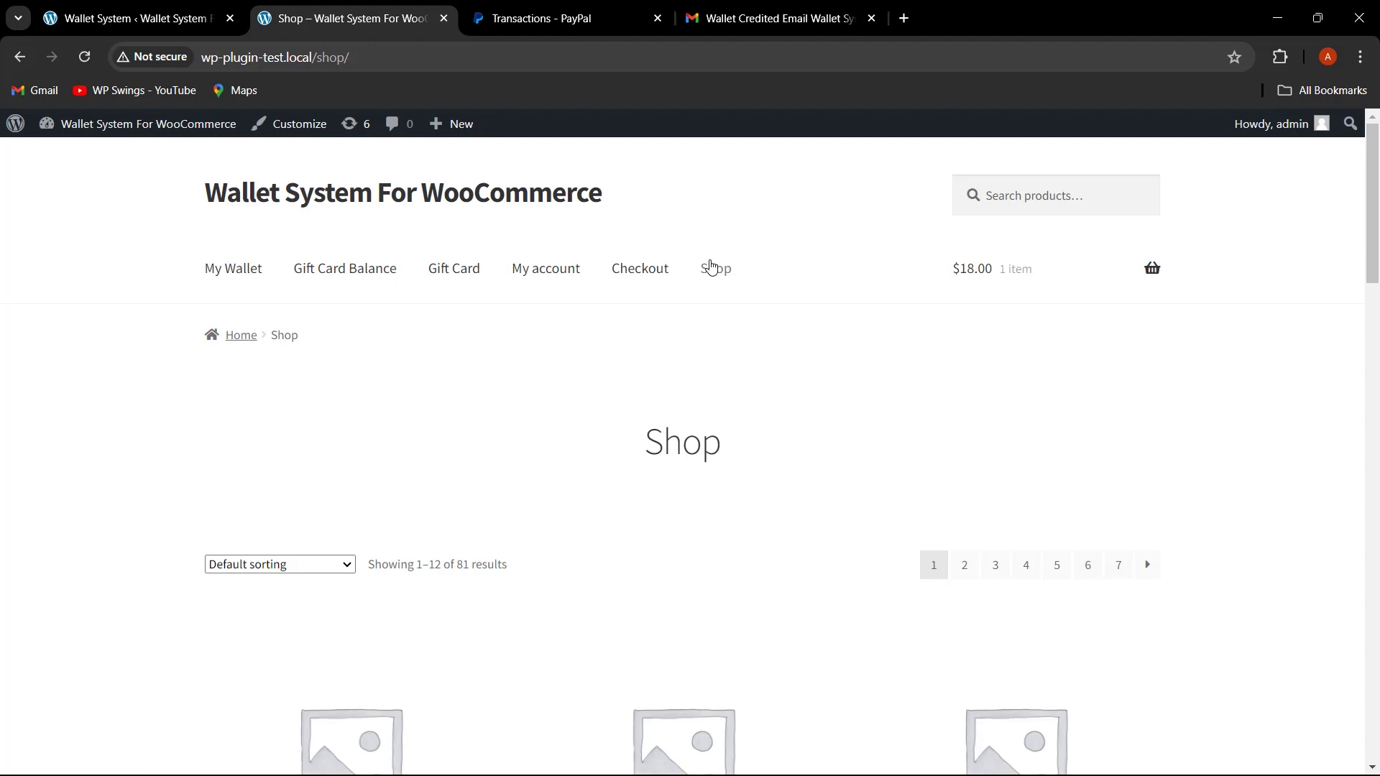
# Add the Beanie to the cart, proceed to checkout and check the available payment options.
pyautogui.moveTo(1374, 230); pyautogui.dragTo(1376, 590)
pyautogui.click(660, 426)
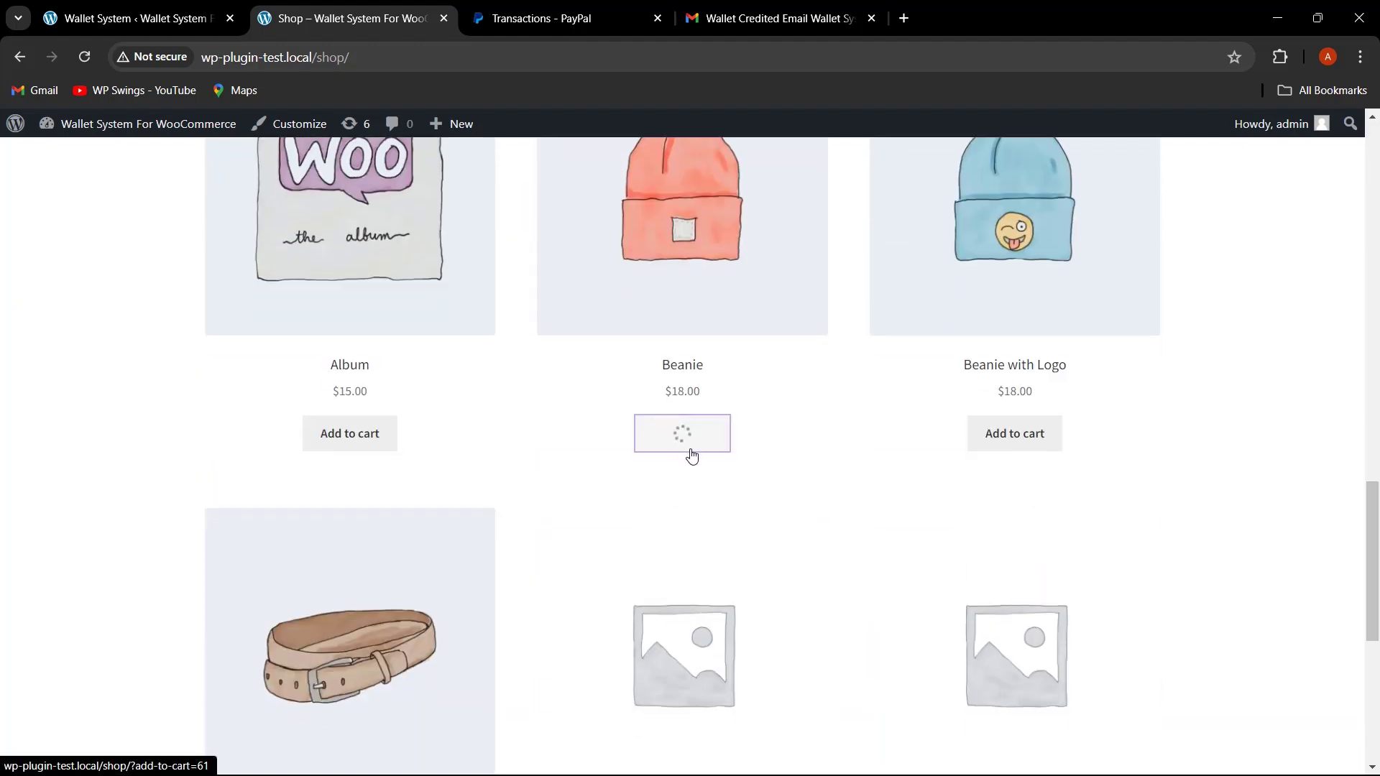
pyautogui.click(734, 436)
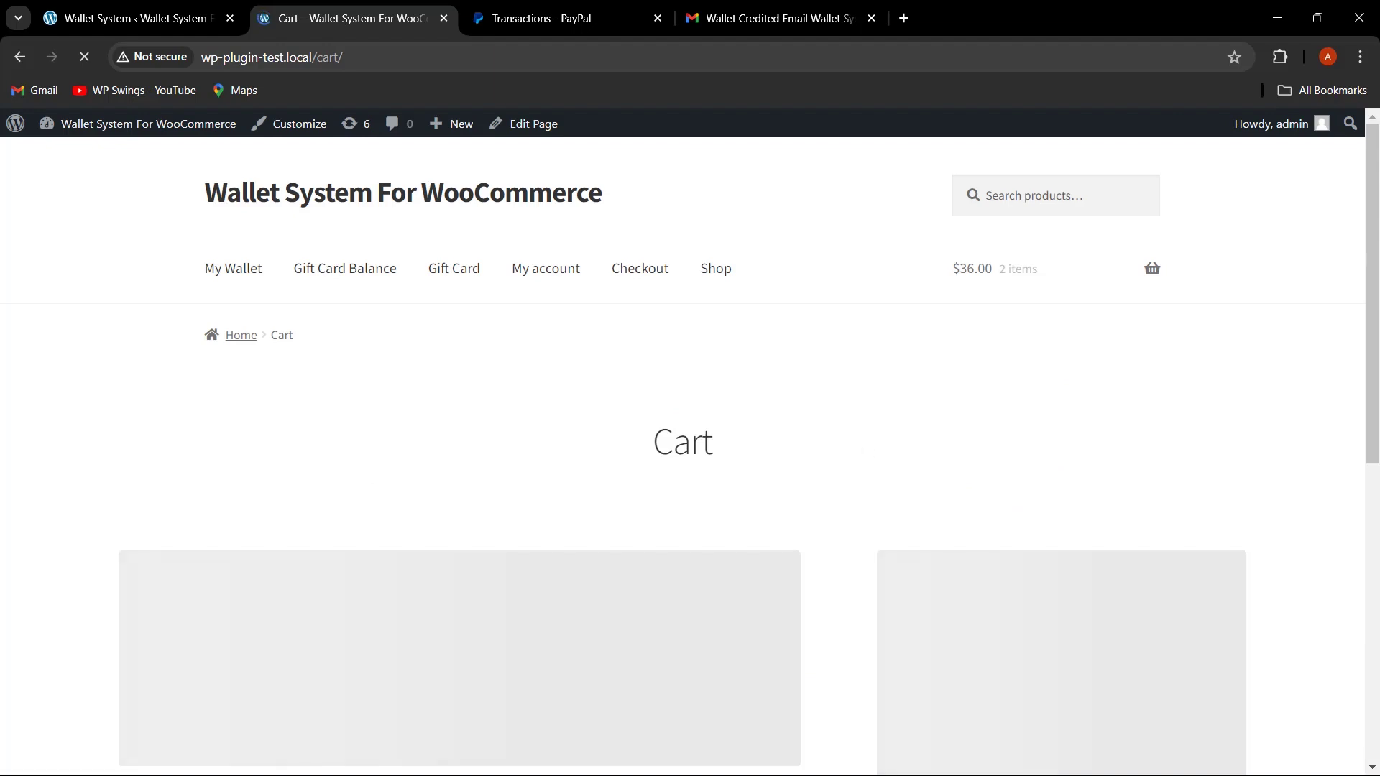
pyautogui.moveTo(1375, 515); pyautogui.dragTo(1376, 708)
pyautogui.click(1167, 622)
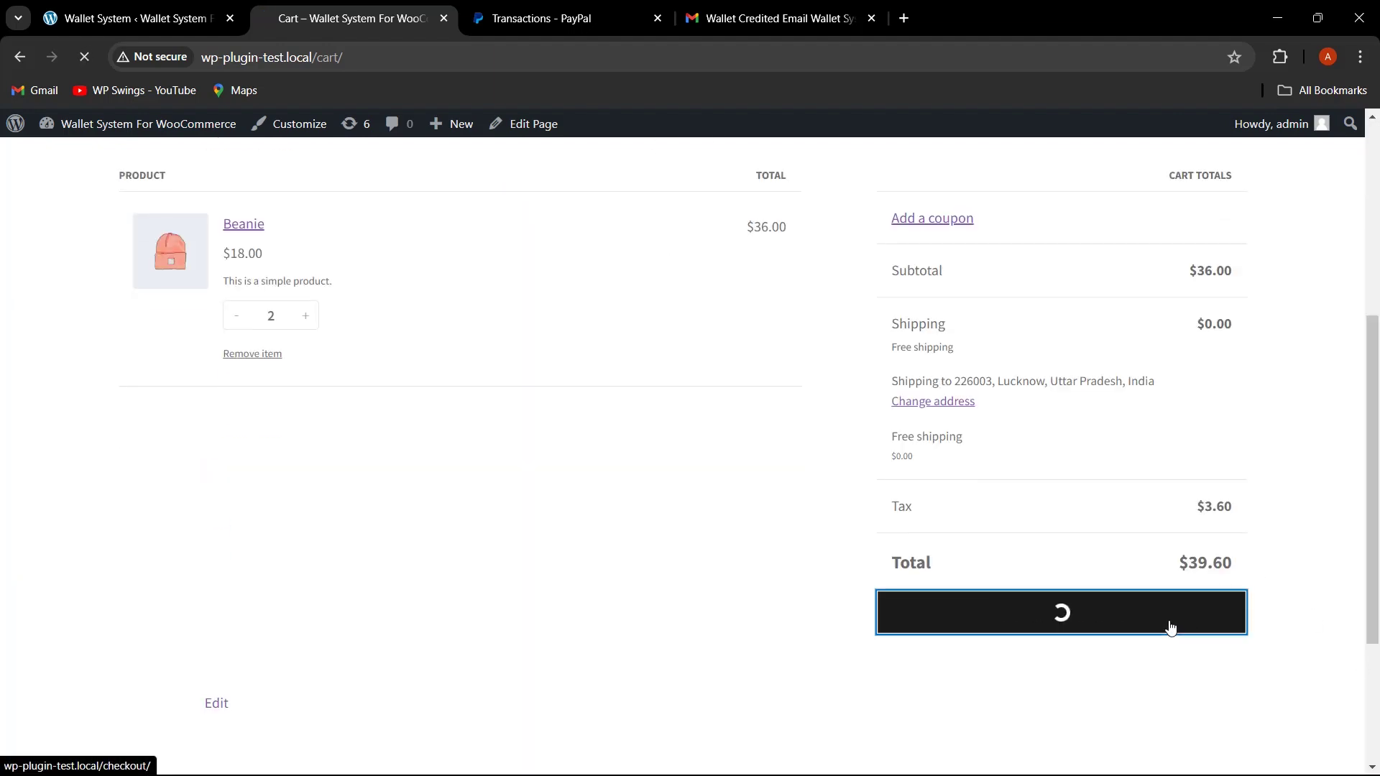
pyautogui.moveTo(1369, 392); pyautogui.dragTo(1376, 665)
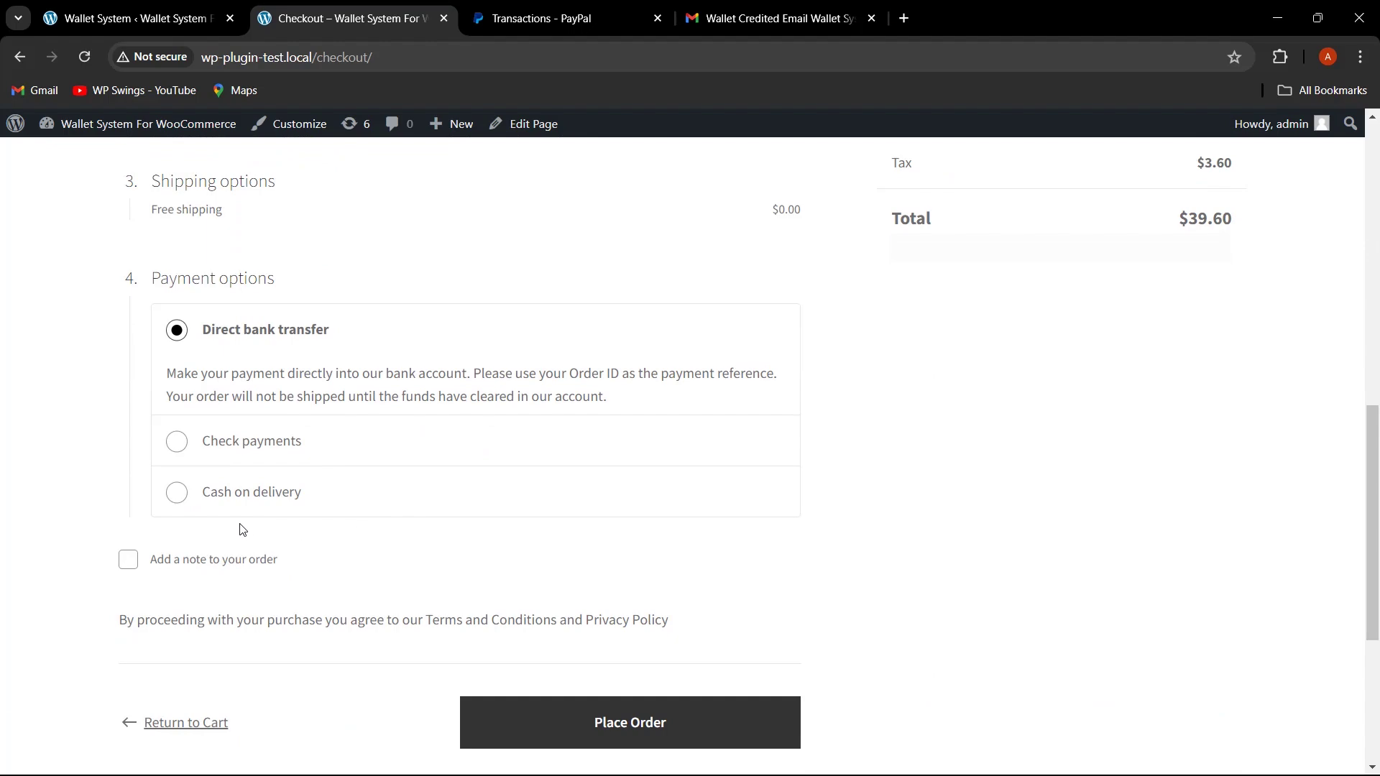
# Turn off Restrict Referral, Restrict QR Code and Restrict Wallet Gateway for the administrator and apply the change.
pyautogui.click(153, 21)
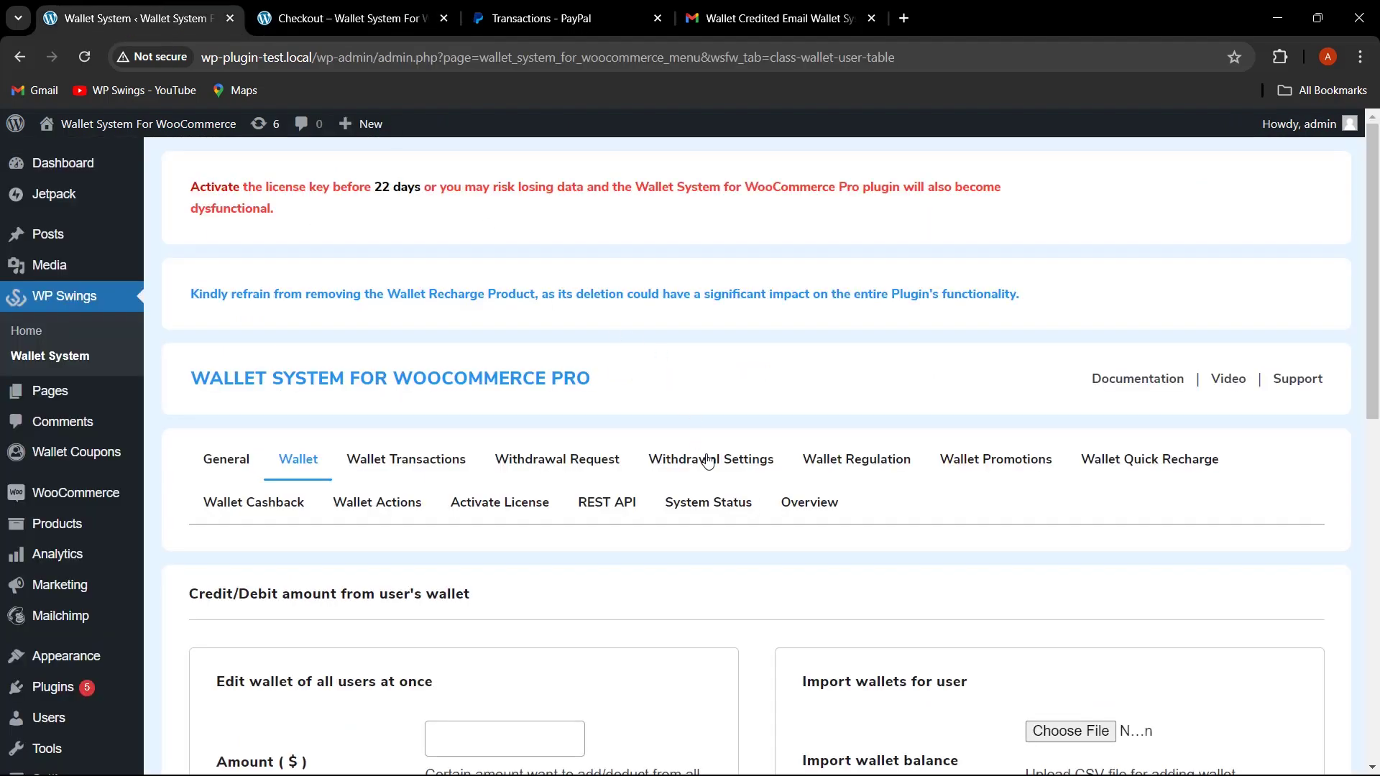
pyautogui.scroll(-1, 1150, 619)
pyautogui.moveTo(1373, 449); pyautogui.dragTo(1371, 673)
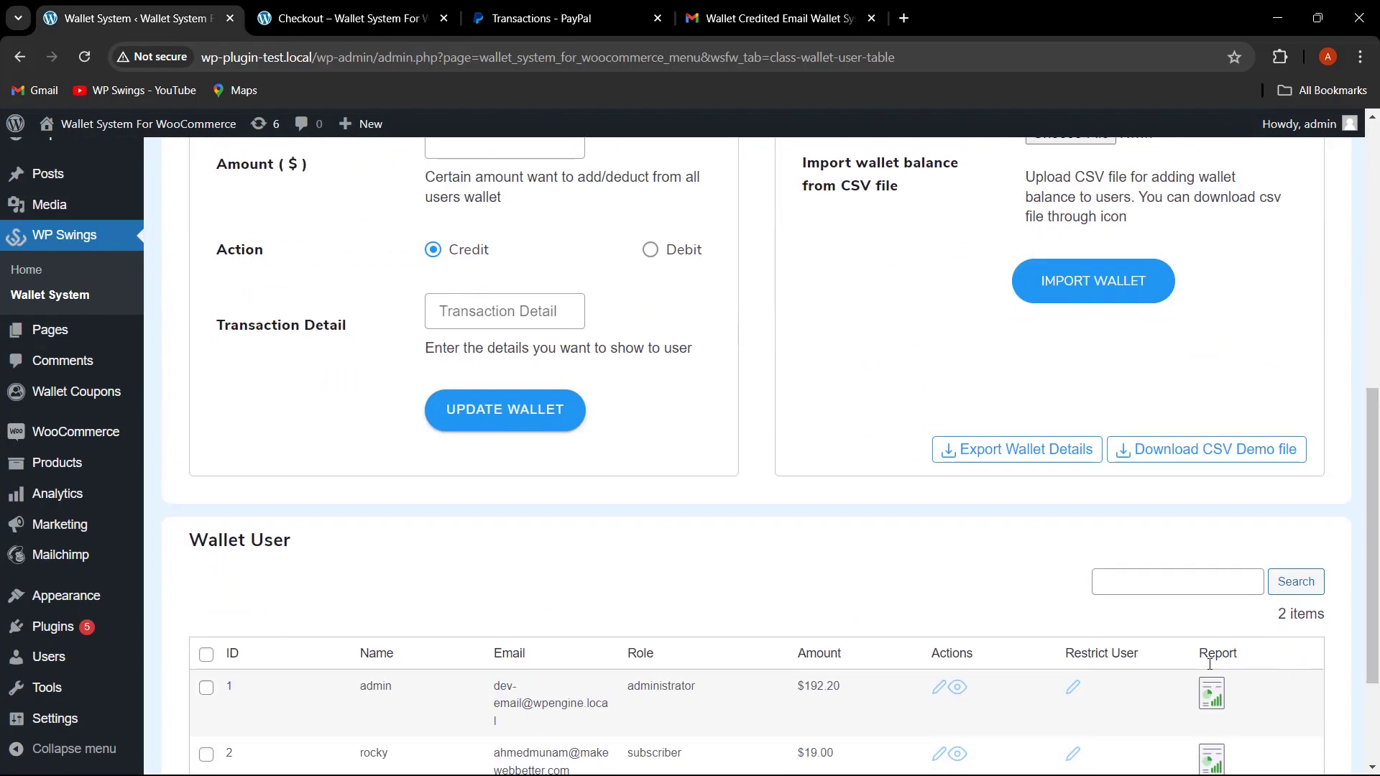
pyautogui.click(1072, 690)
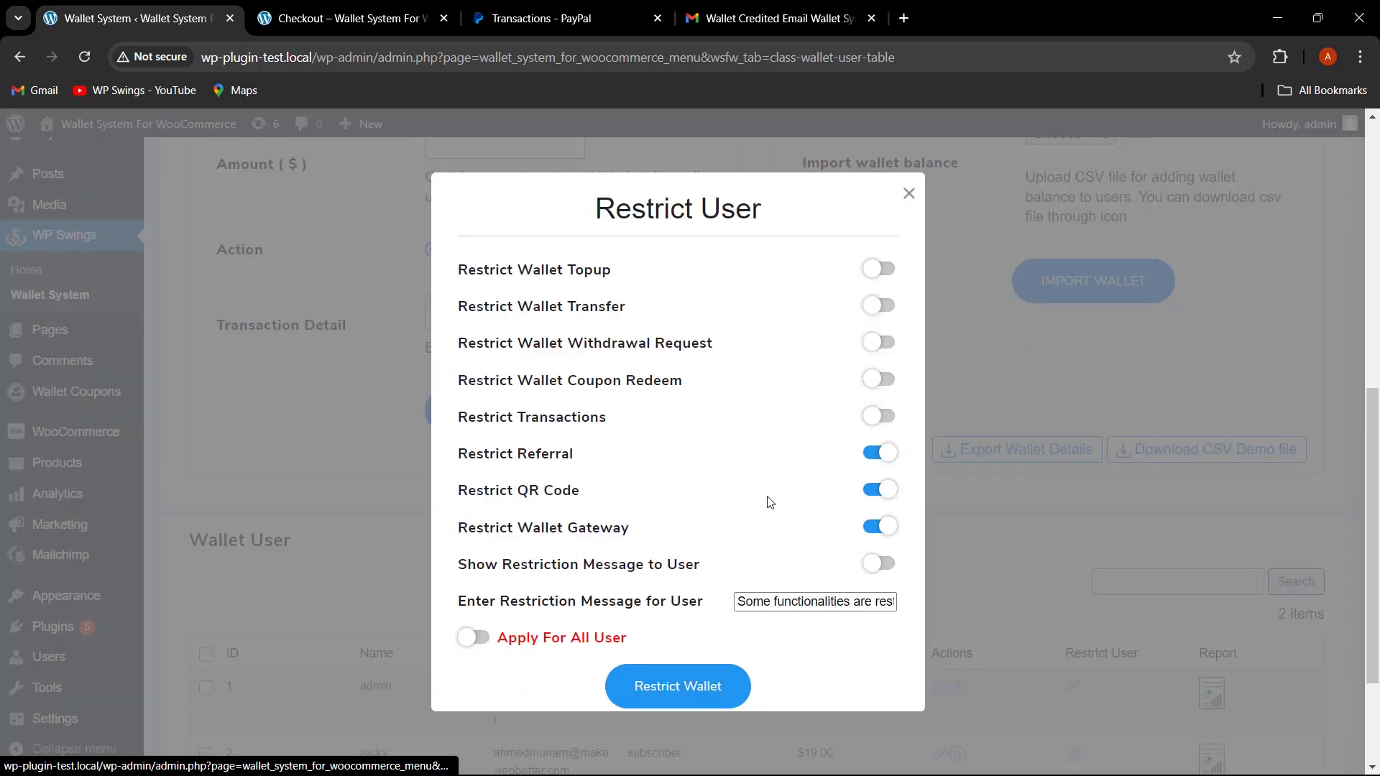
pyautogui.click(878, 453)
pyautogui.click(878, 496)
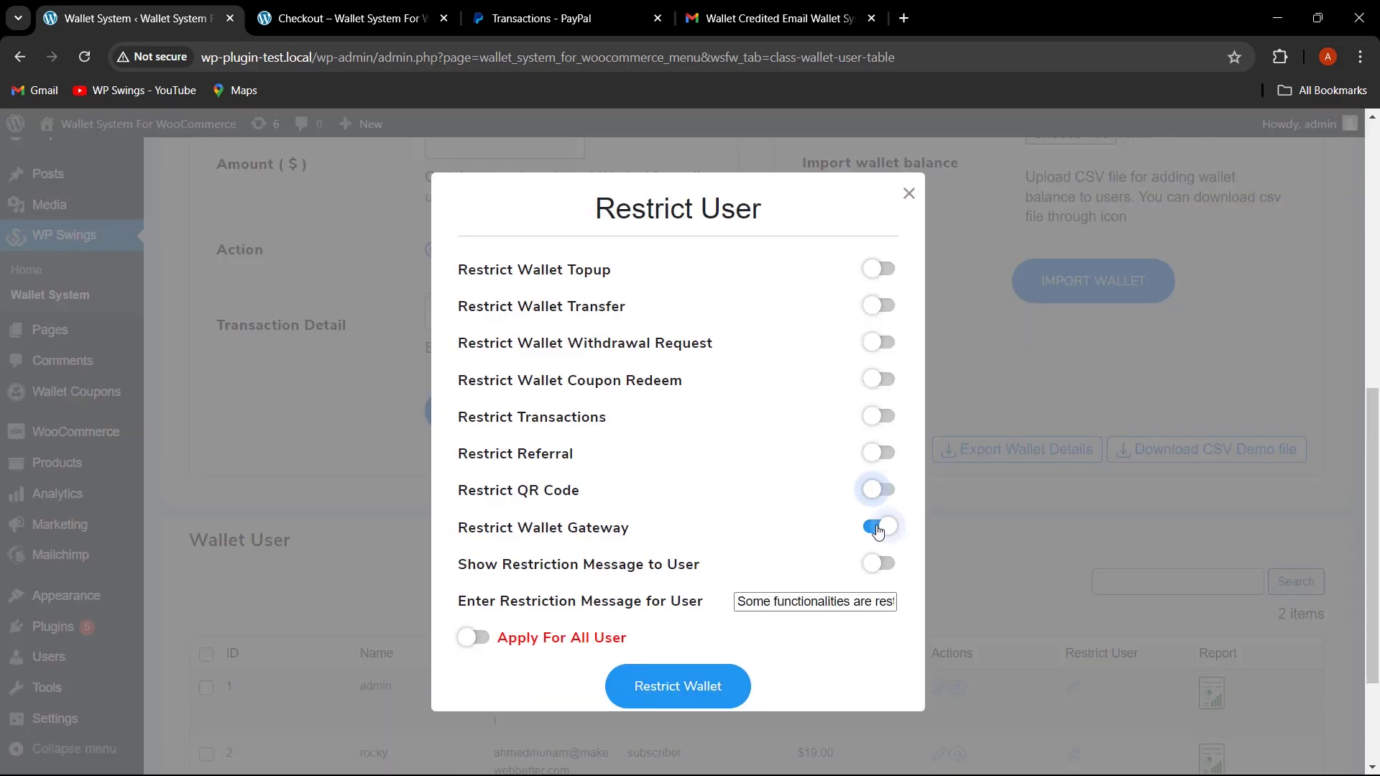
pyautogui.click(878, 528)
pyautogui.click(694, 705)
# Reload the checkout page to check its payment options, and review the administrator's Restrict User options.
pyautogui.click(350, 18)
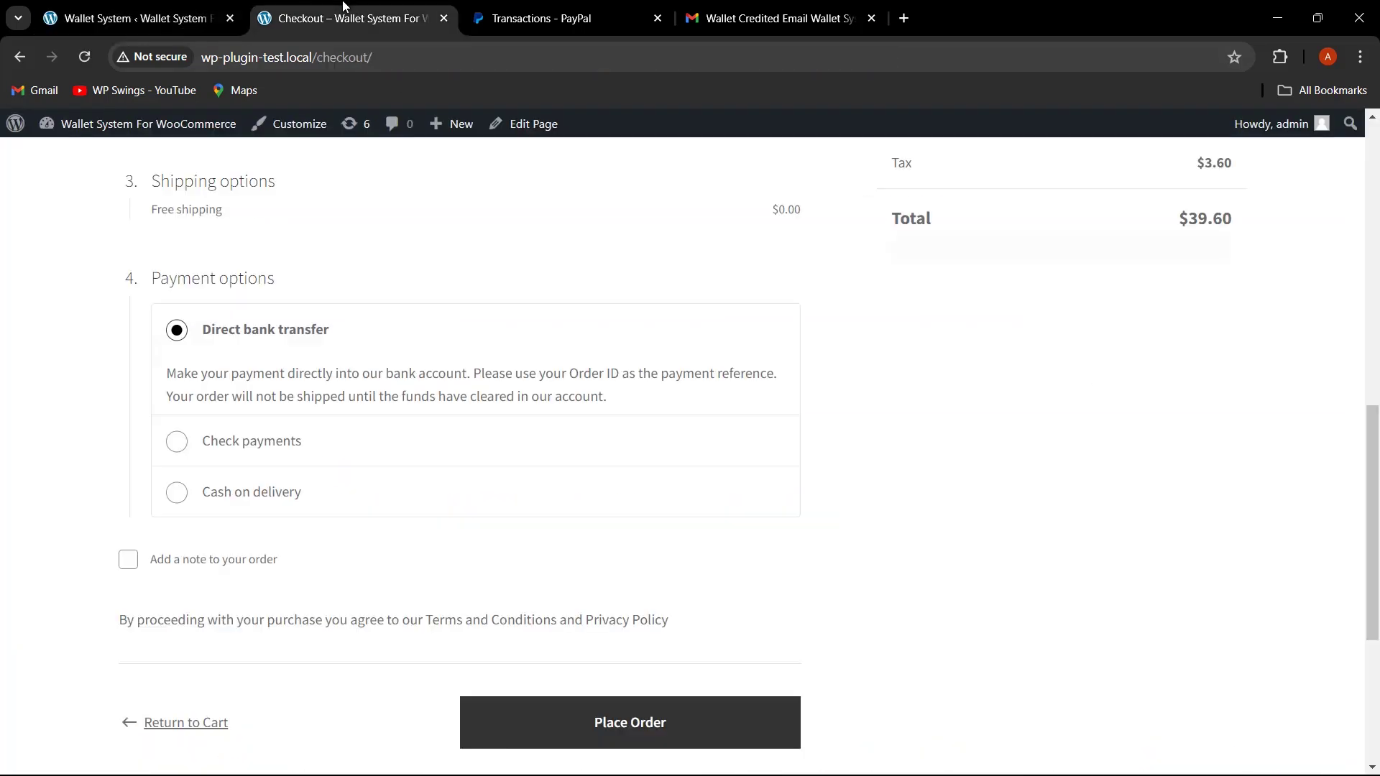
pyautogui.click(96, 61)
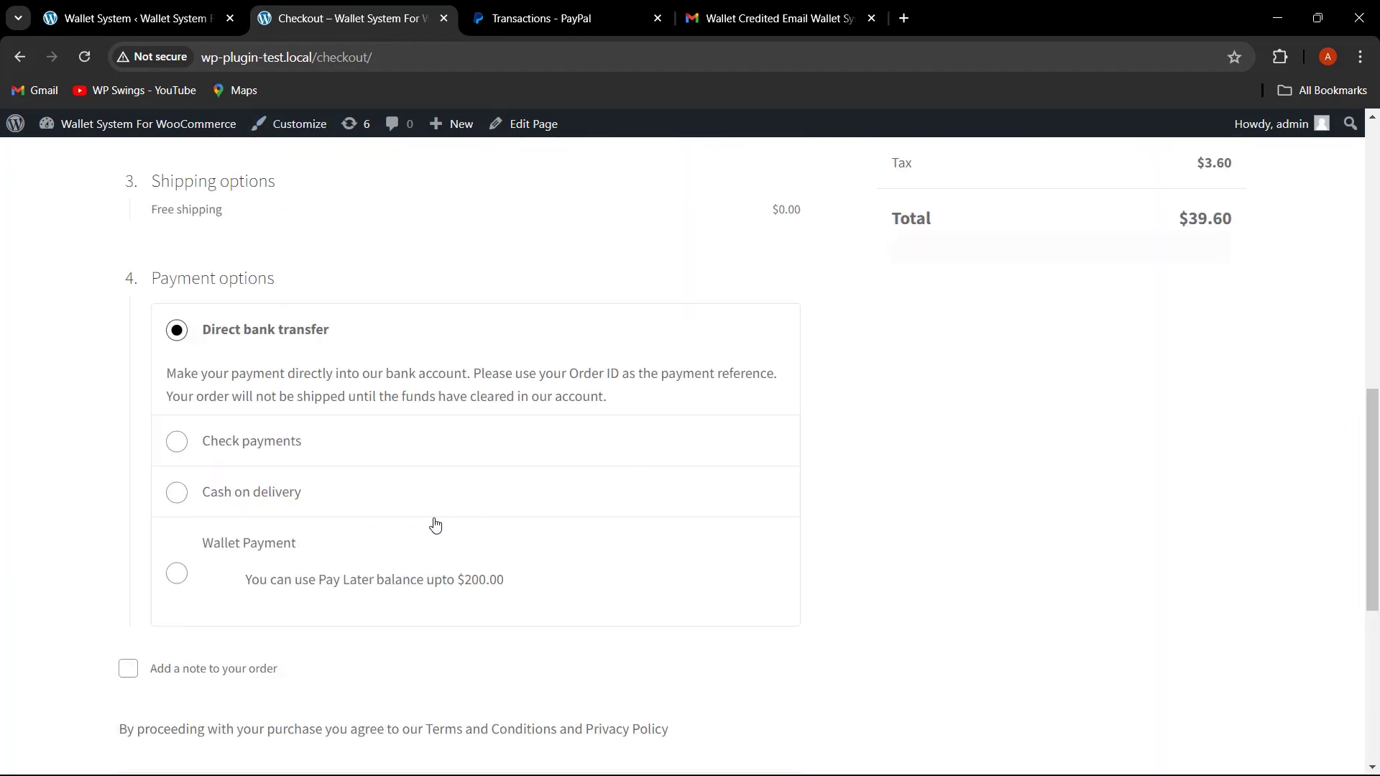
pyautogui.click(116, 18)
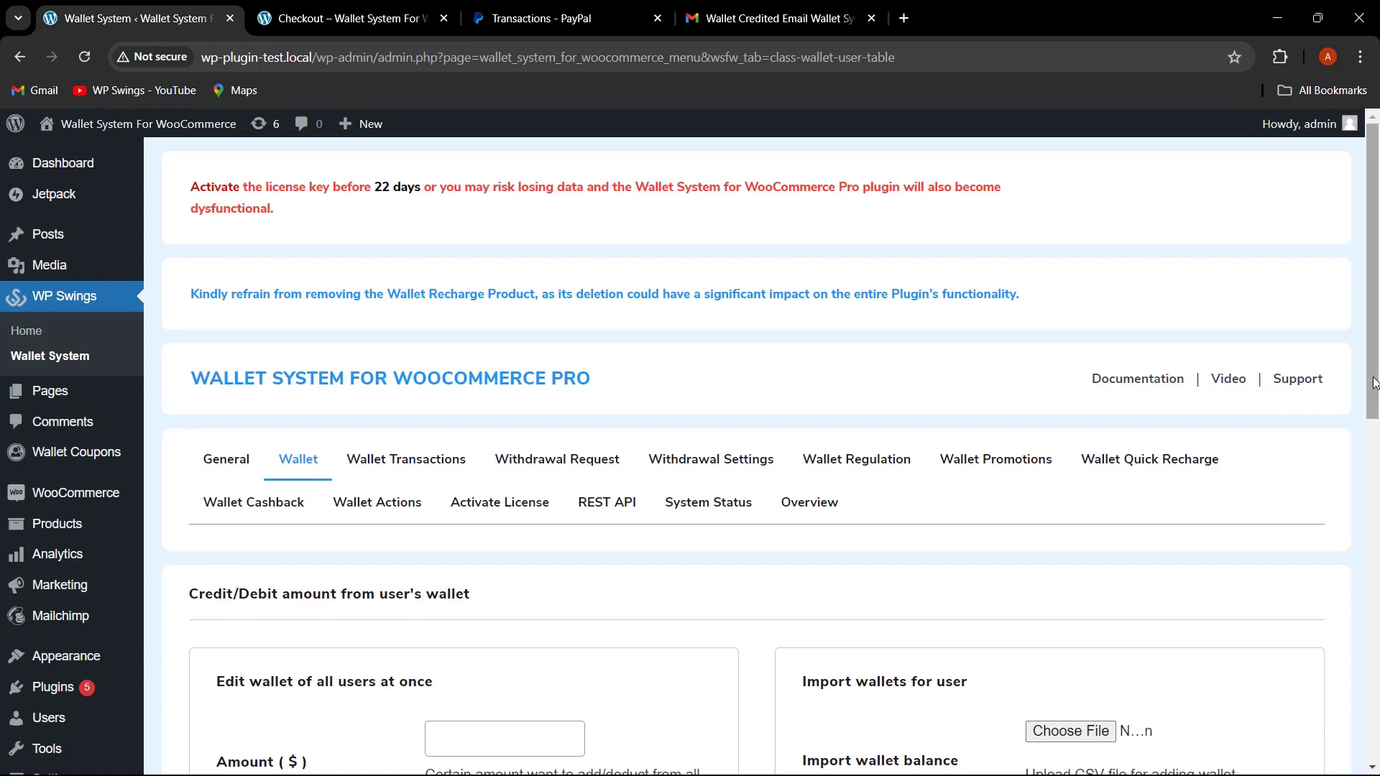
pyautogui.moveTo(1365, 396); pyautogui.dragTo(1377, 582)
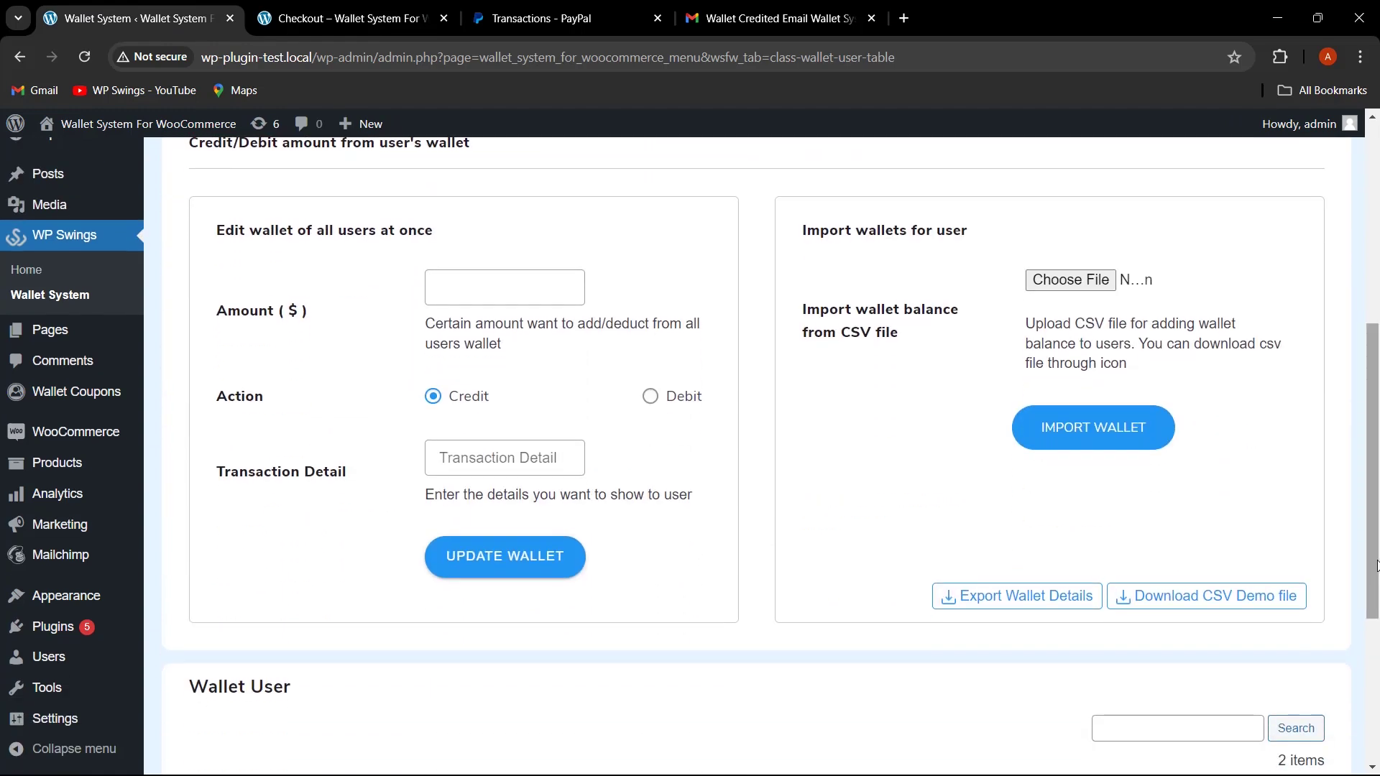
pyautogui.scroll(-4, 1376, 566)
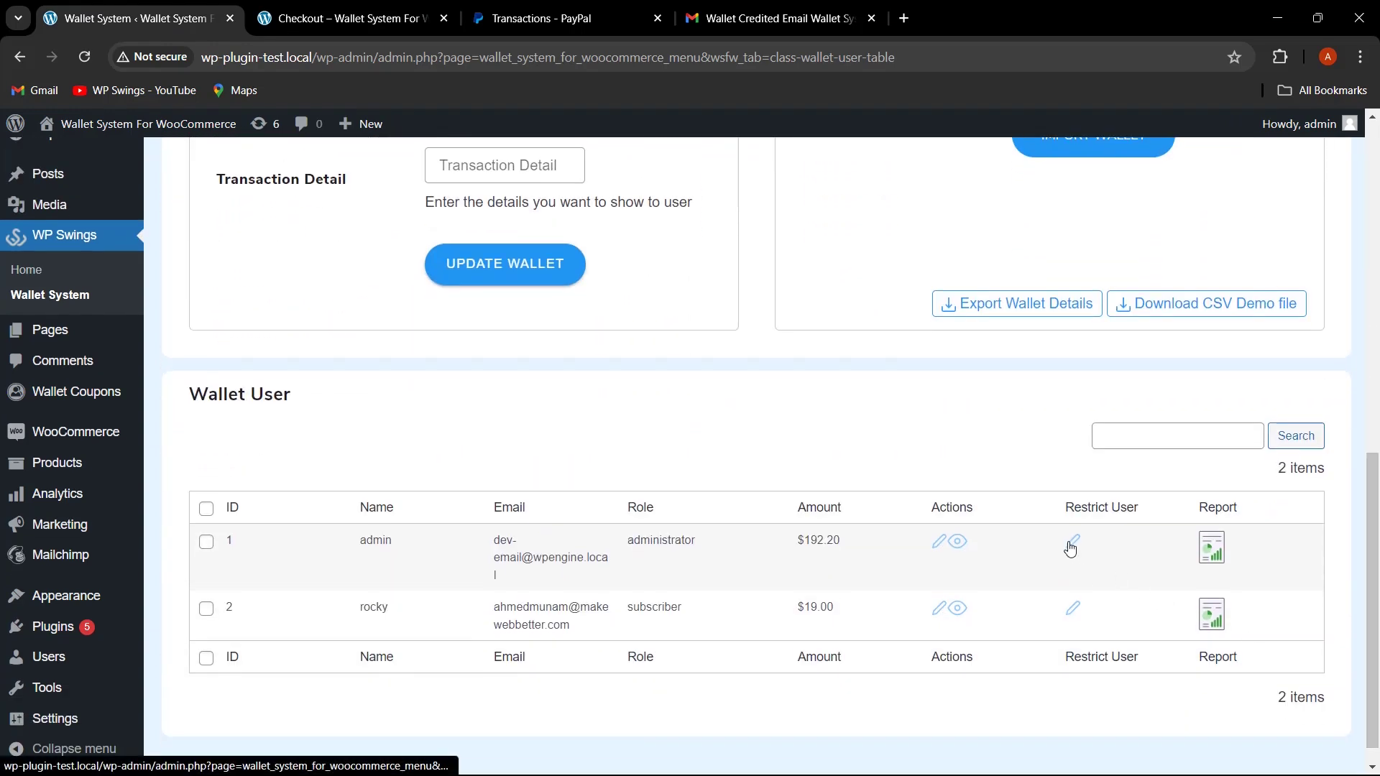
pyautogui.click(1072, 545)
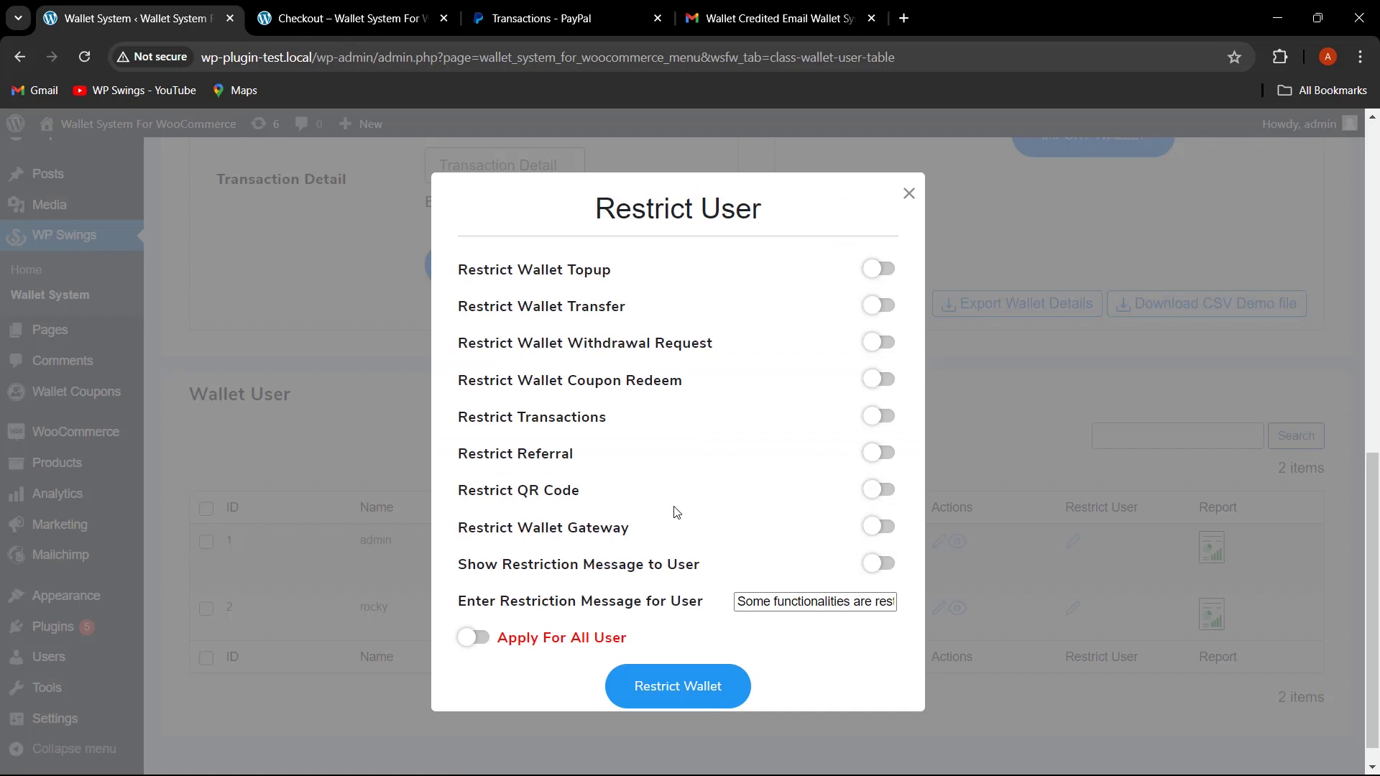
pyautogui.scroll(-1, 675, 512)
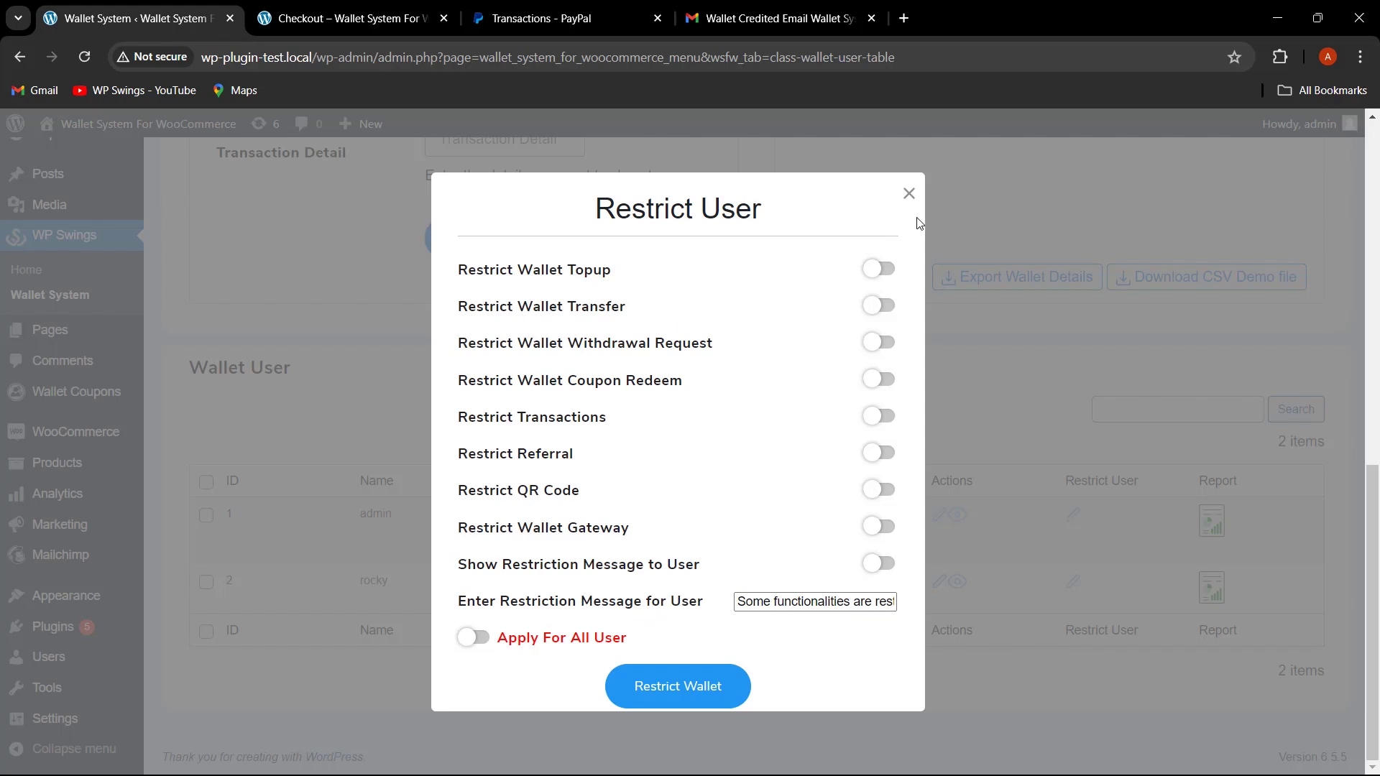
pyautogui.click(909, 194)
# In Wallet Transactions, delete the administrator's manual $10.00 credit transaction and confirm the deletion.
pyautogui.scroll(3, 769, 394)
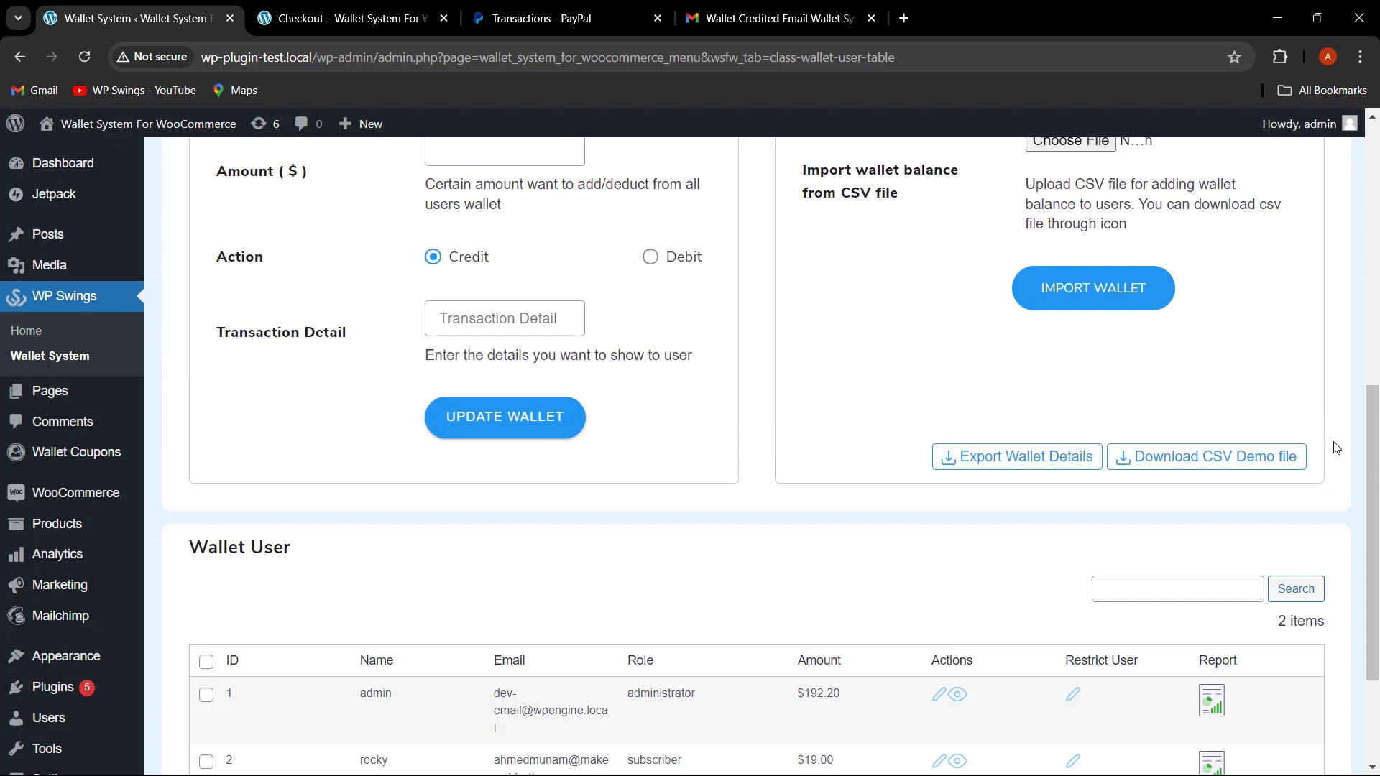
pyautogui.moveTo(1370, 449); pyautogui.dragTo(1371, 251)
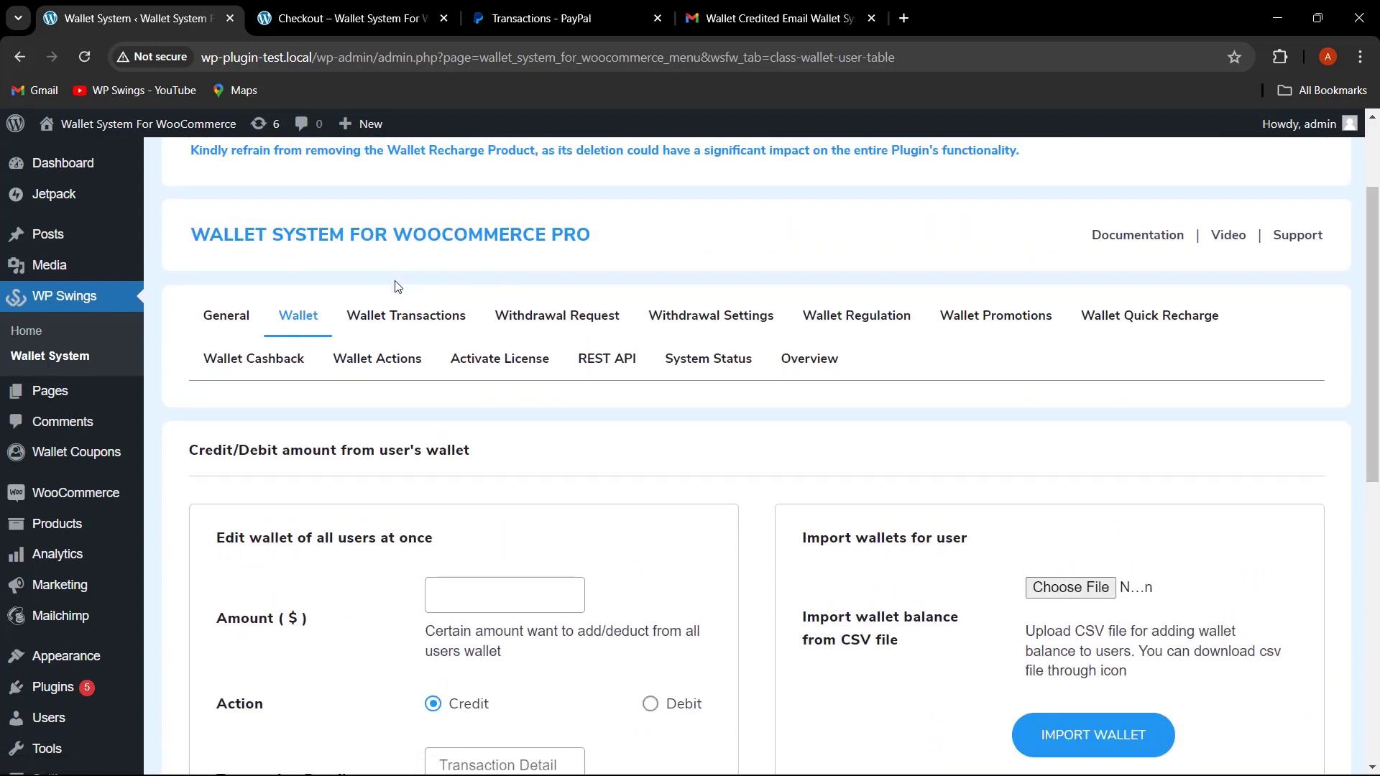
pyautogui.click(417, 324)
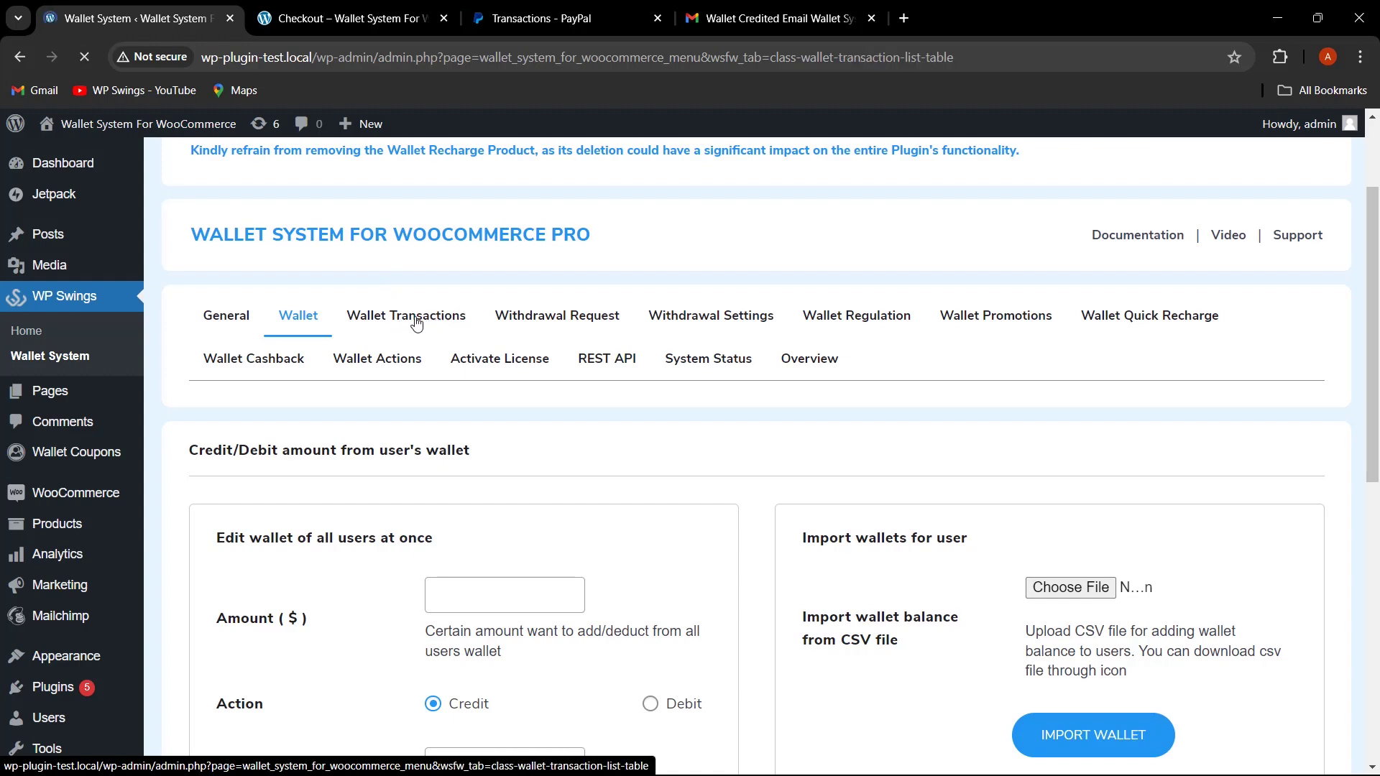
pyautogui.scroll(-5, 1312, 508)
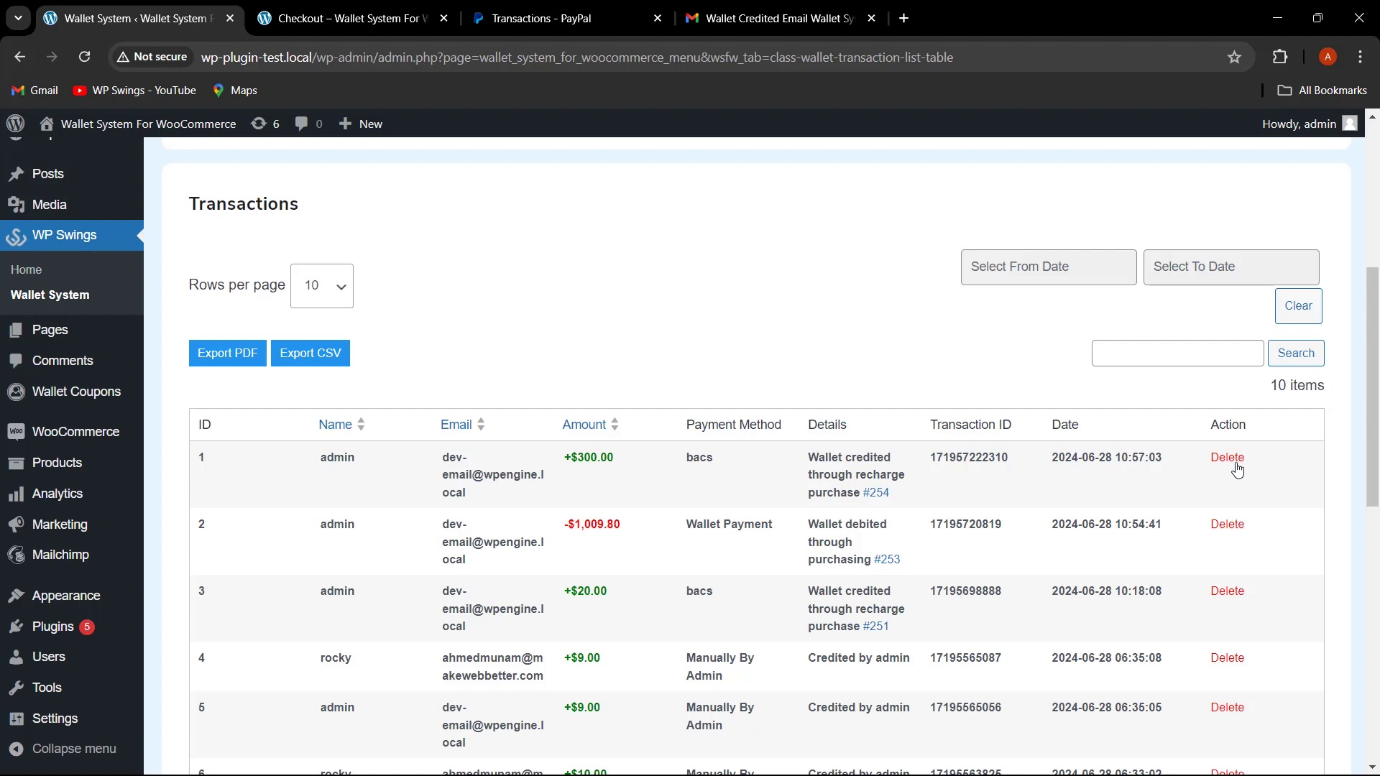
pyautogui.moveTo(1374, 429); pyautogui.dragTo(1376, 515)
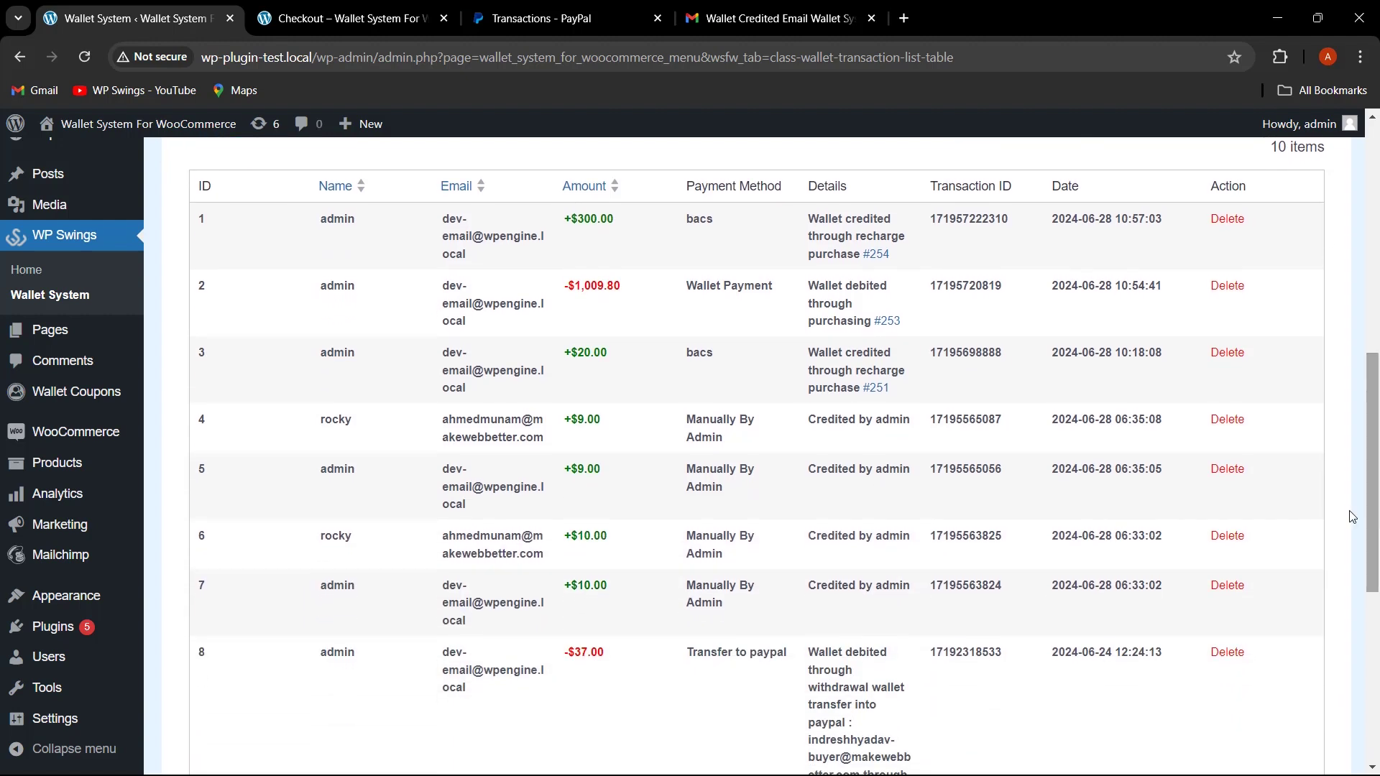
pyautogui.click(1226, 587)
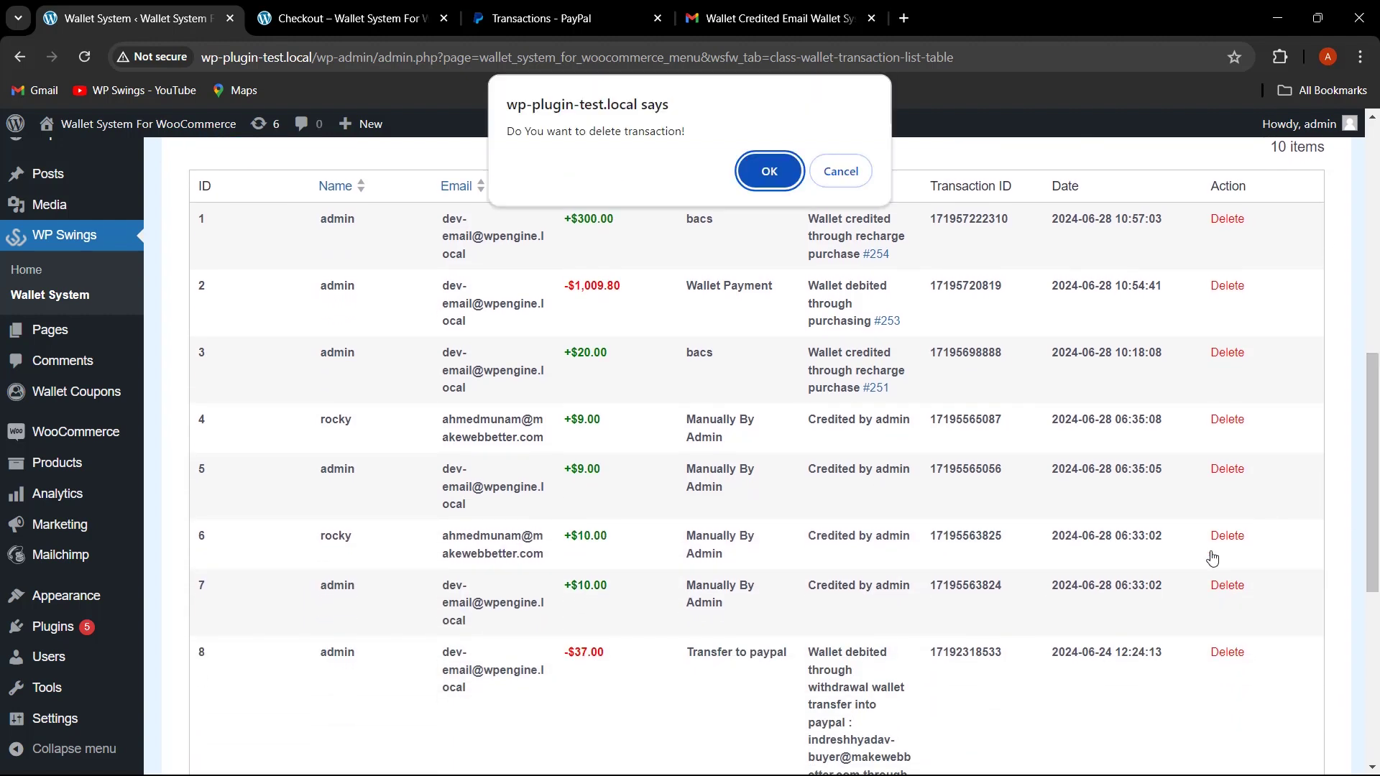
pyautogui.click(763, 172)
pyautogui.click(830, 179)
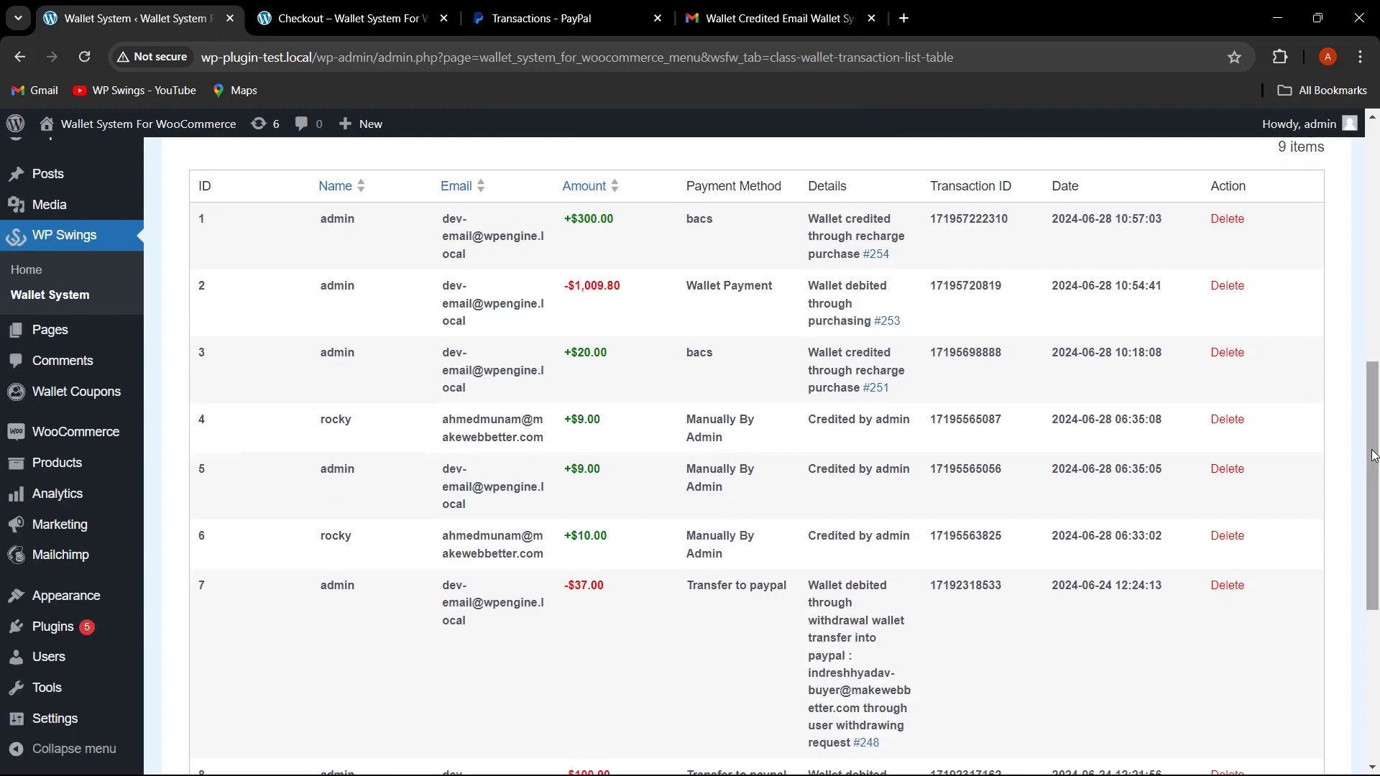
# In the Wallet Promotions settings, enable the Wallet Promotions Tab and the Wallet Limited Offer Timer.
pyautogui.moveTo(1374, 454); pyautogui.dragTo(1377, 253)
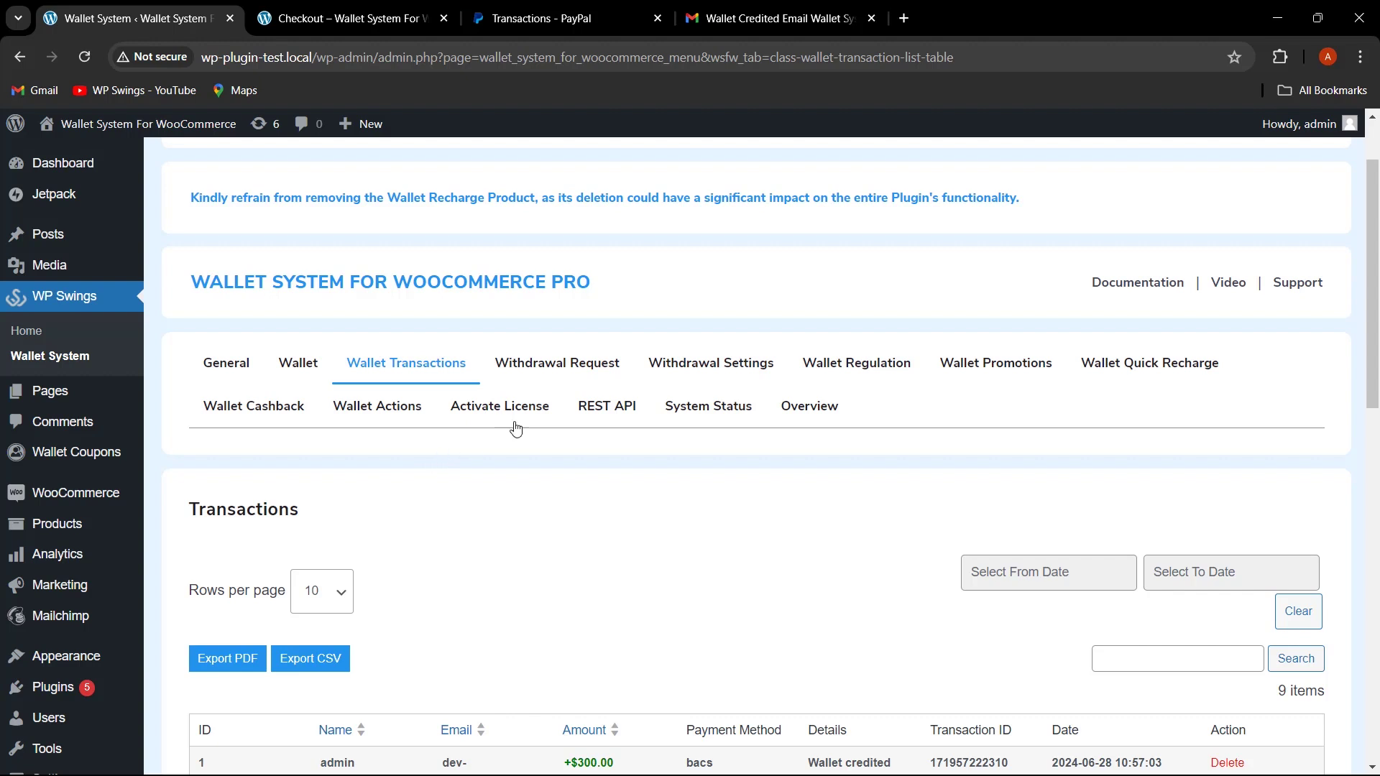
pyautogui.click(996, 369)
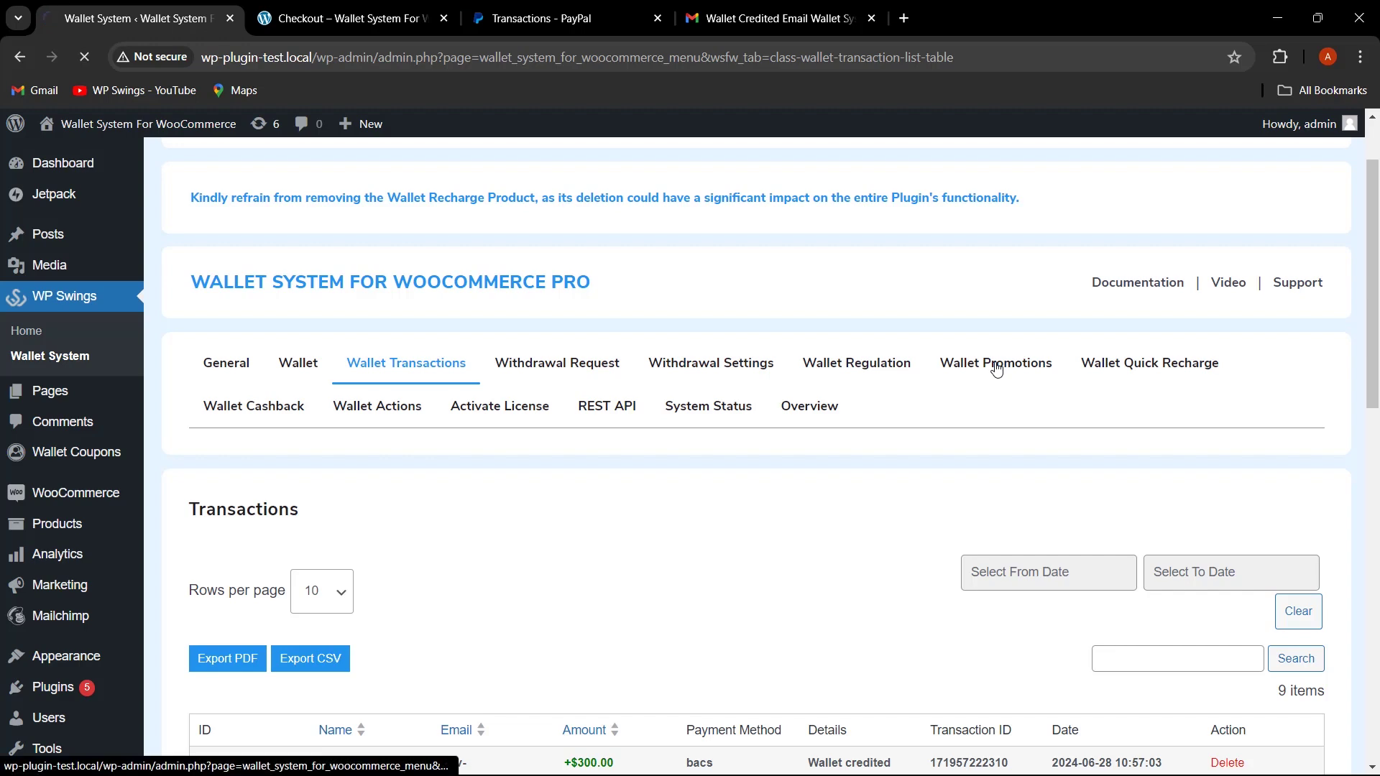
pyautogui.scroll(-3, 1006, 431)
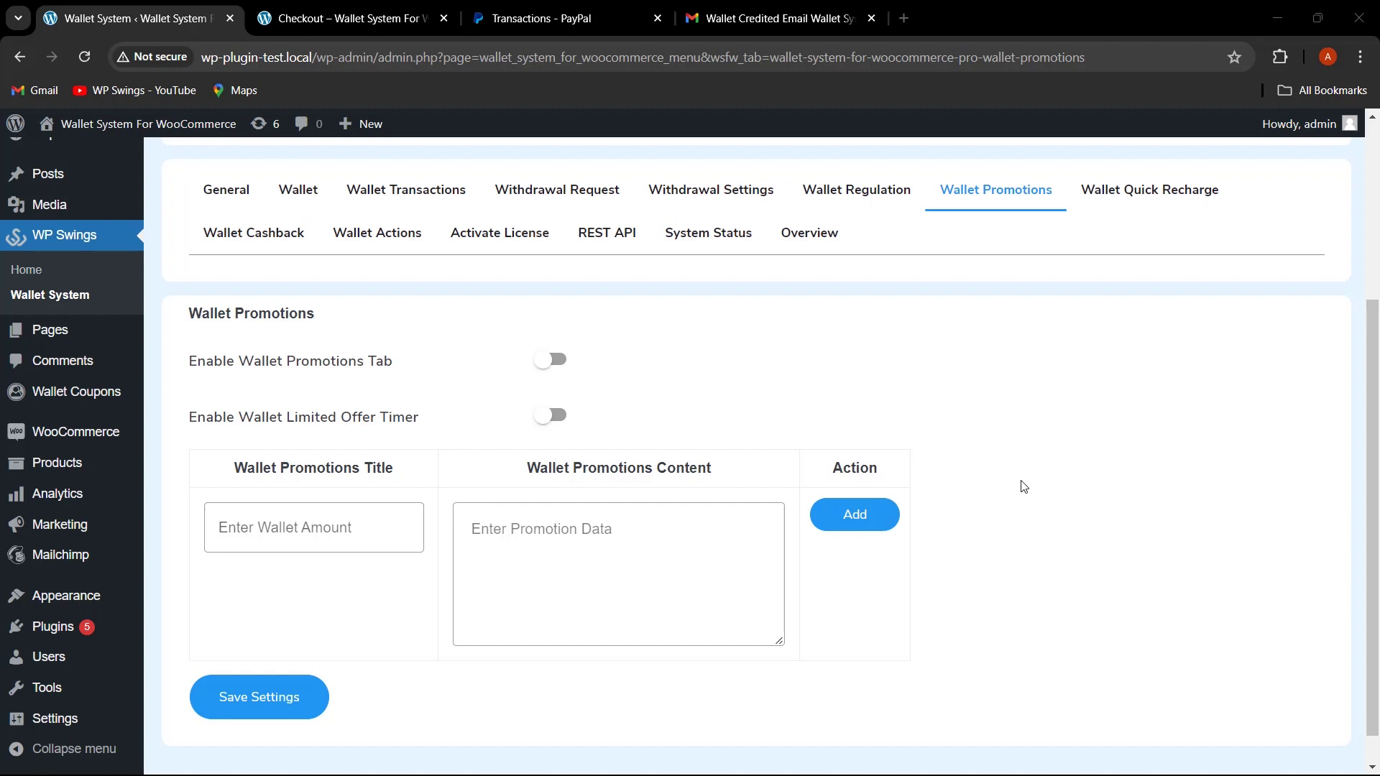
pyautogui.click(559, 357)
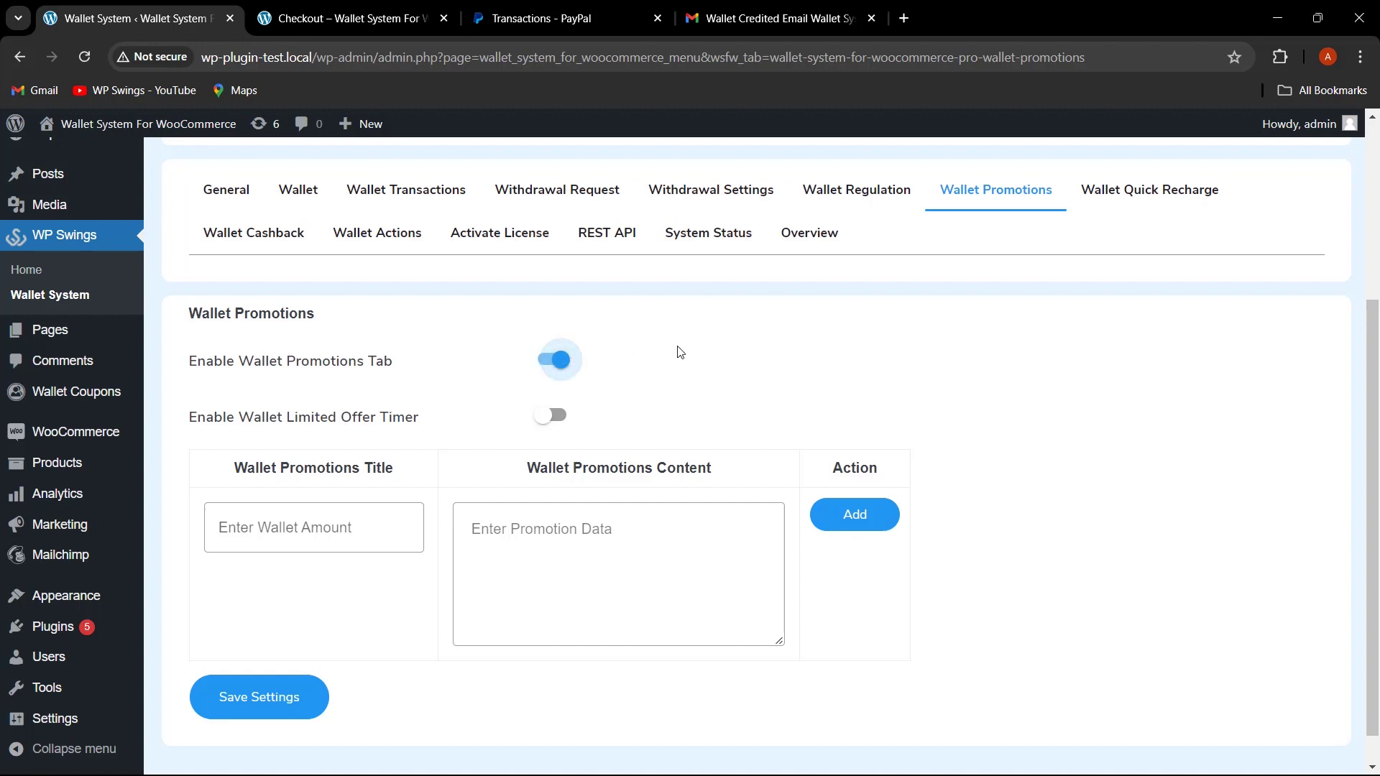
pyautogui.click(557, 417)
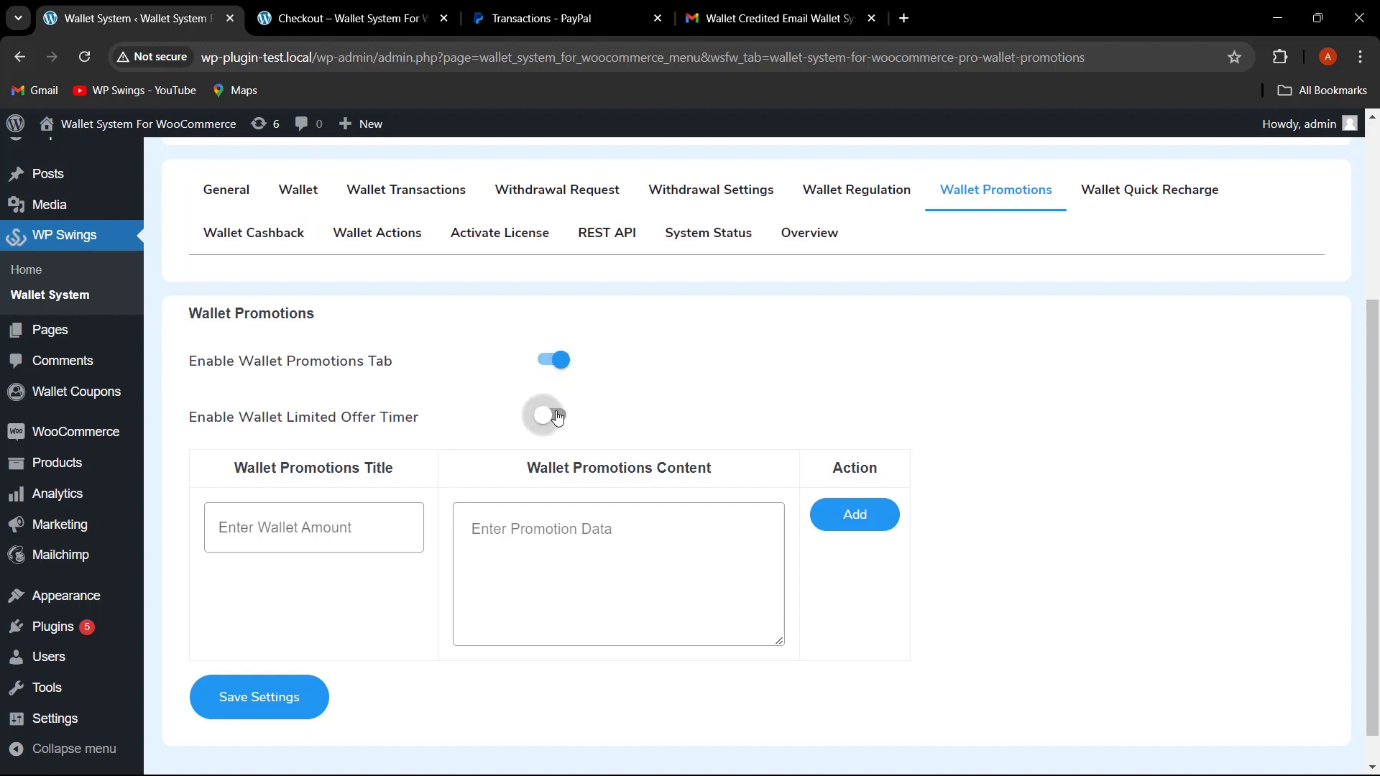
# Enter a promotion titled "Wallet Offer" with the content "Recharge your wallet to grab offers" and save the settings.
pyautogui.click(363, 539)
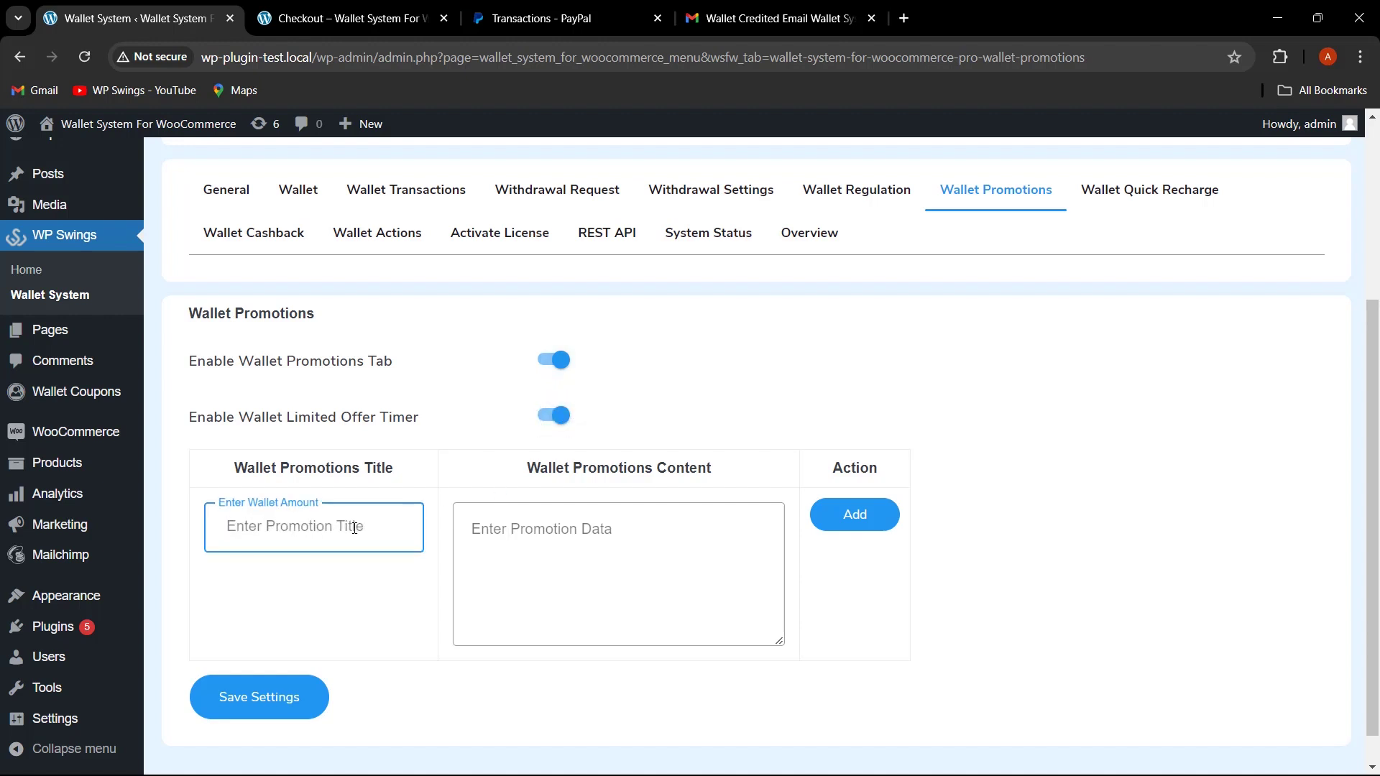
pyautogui.write('Wallet Offer')
pyautogui.click(518, 548)
pyautogui.write('Recharge your wallet to grab offers')
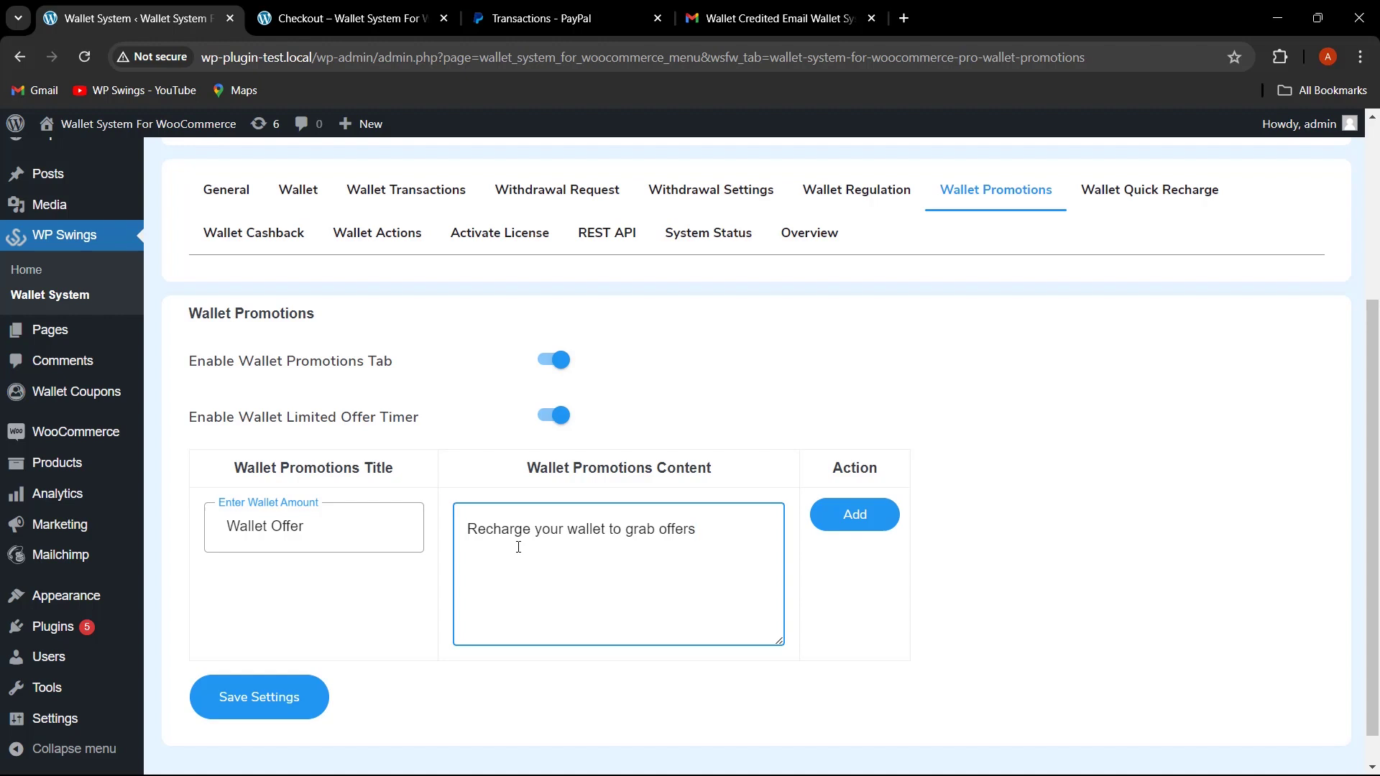
pyautogui.scroll(-1, 893, 594)
pyautogui.click(934, 560)
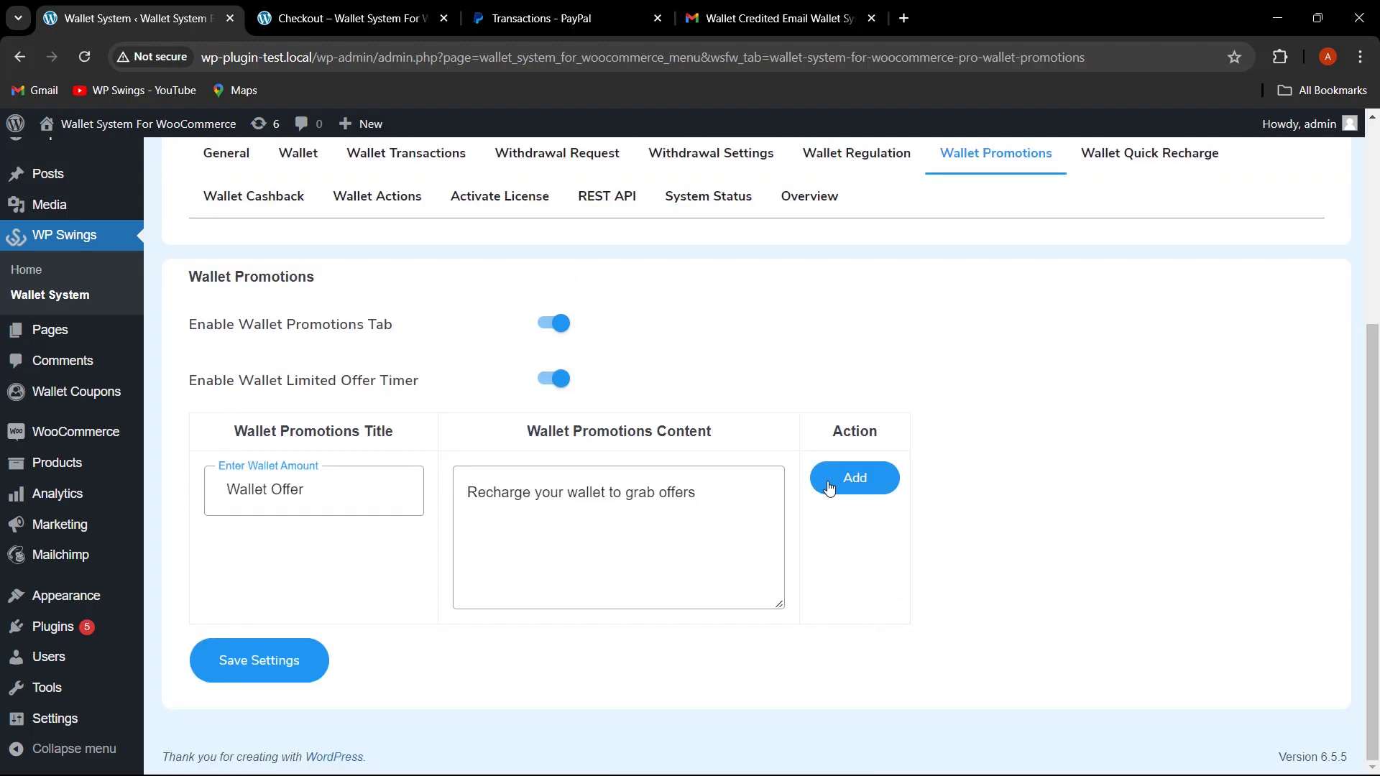
pyautogui.click(294, 676)
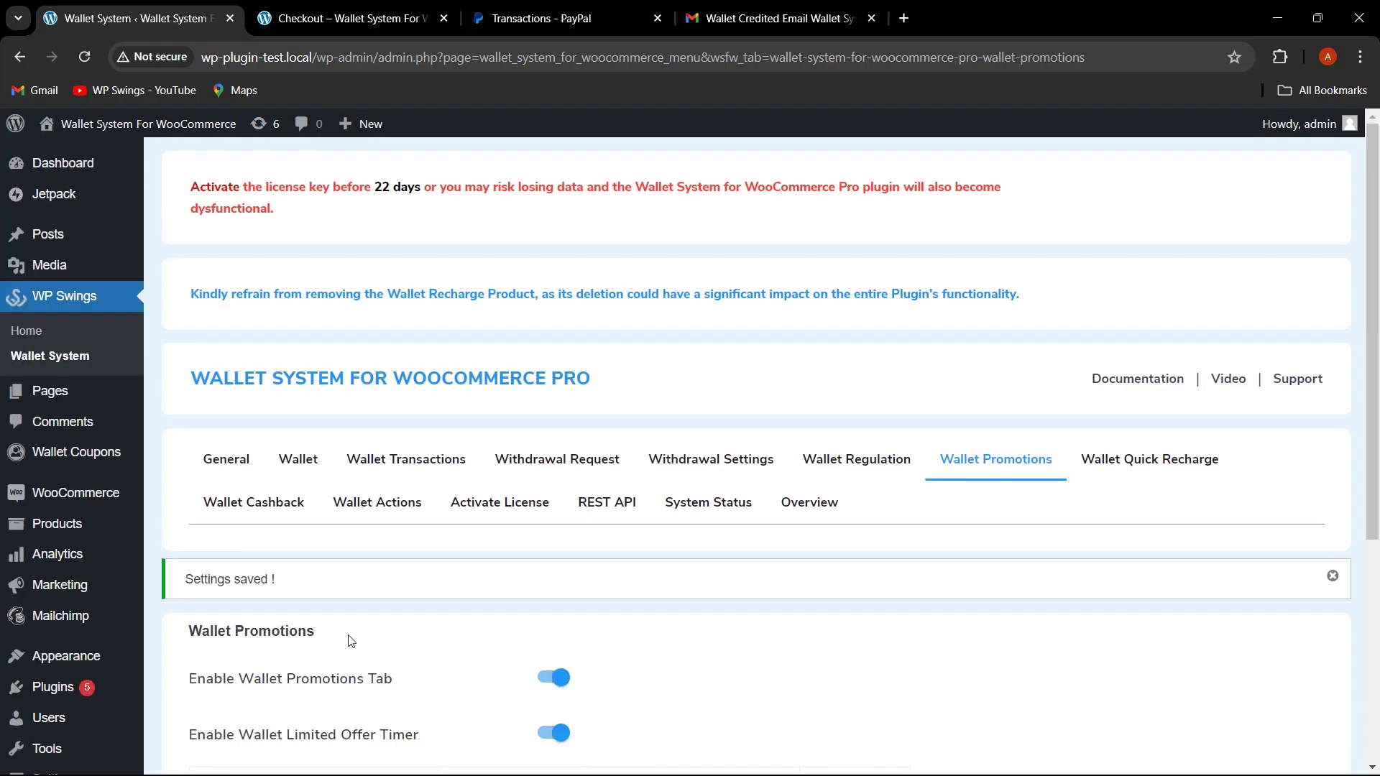
# Check the promotion and its timer on the My account wallet page, and review the saved Wallet Promotions settings.
pyautogui.click(359, 18)
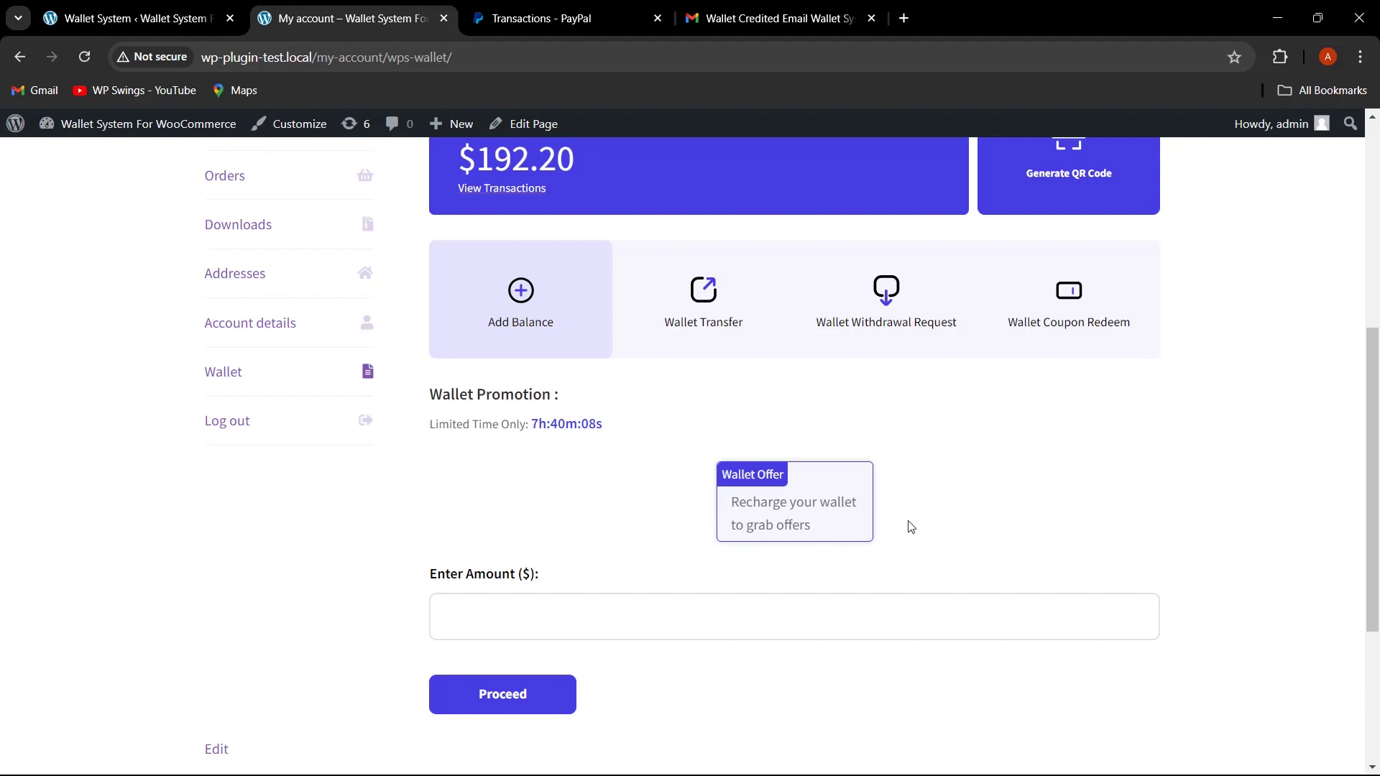
pyautogui.click(165, 21)
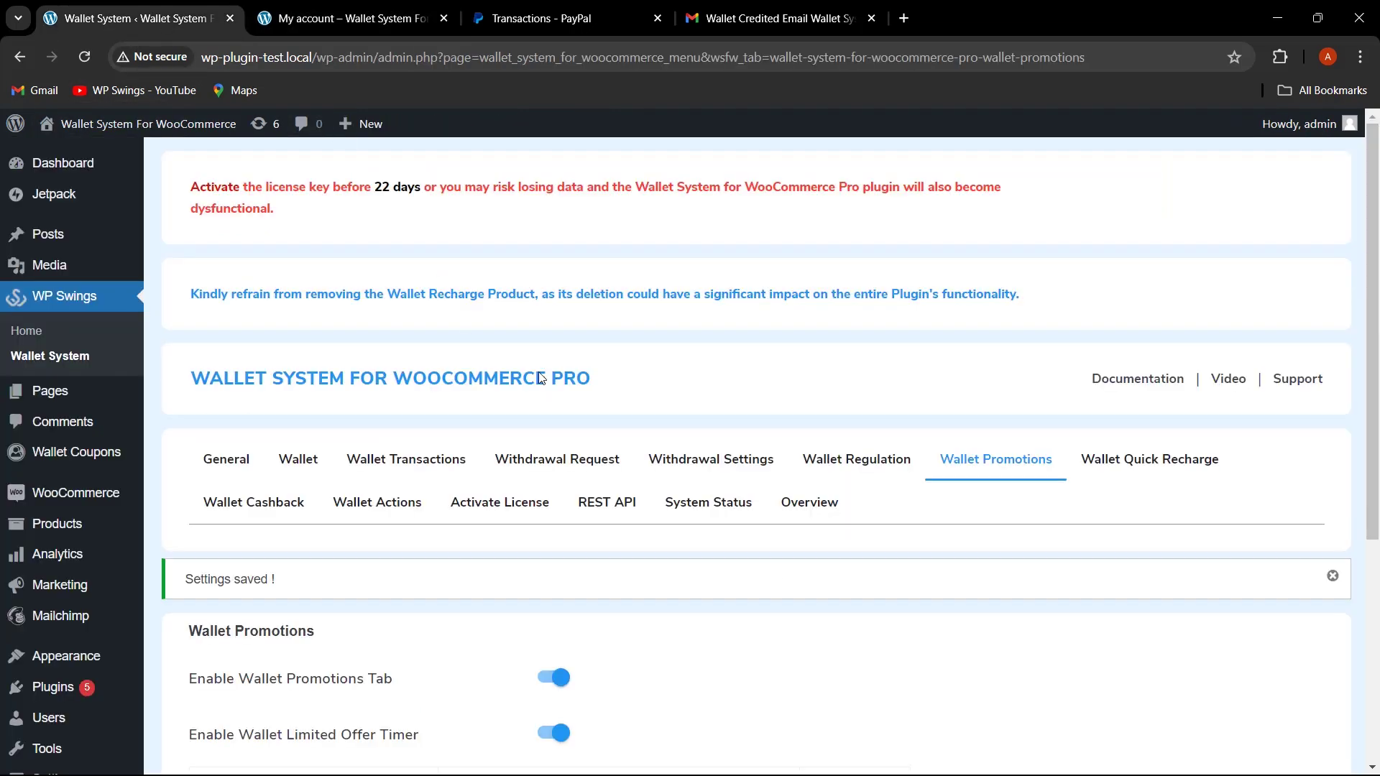
pyautogui.scroll(-5, 877, 595)
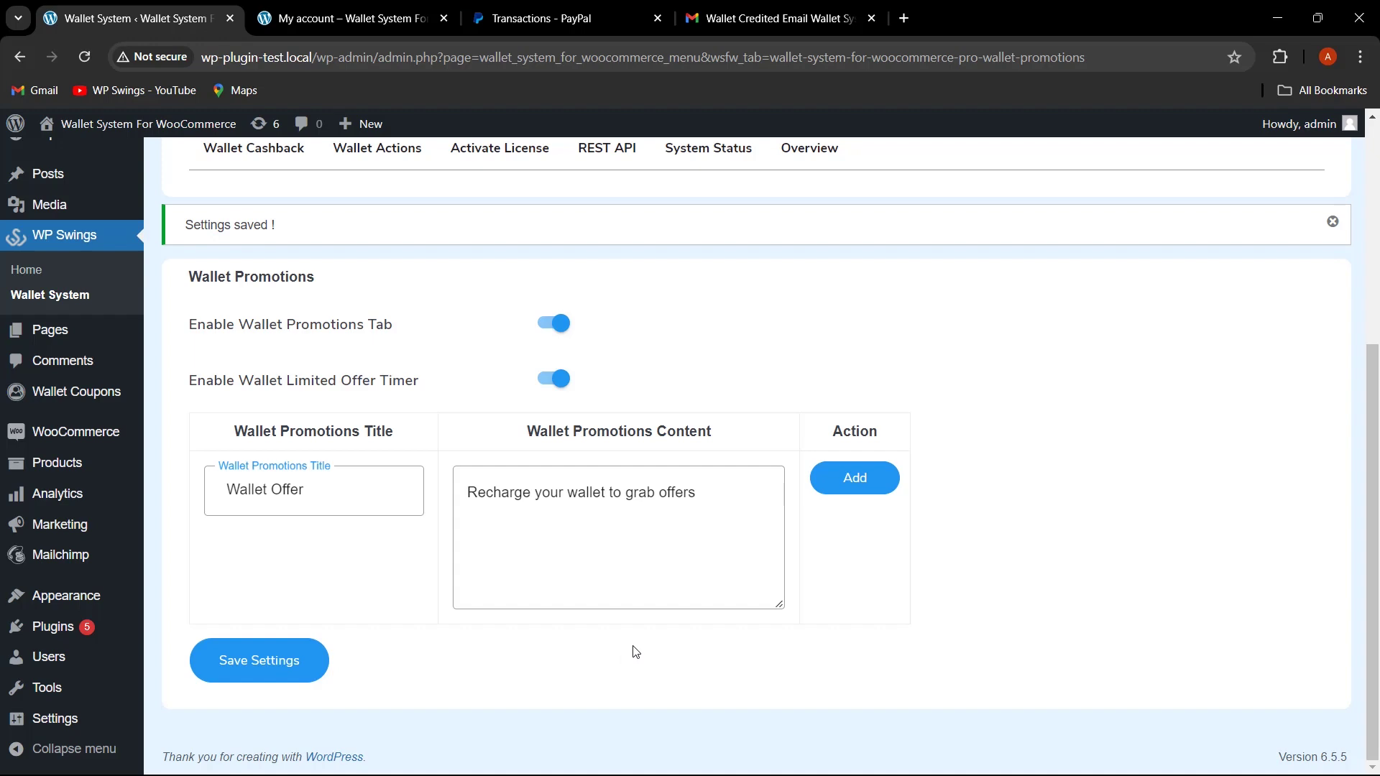
pyautogui.scroll(3, 633, 658)
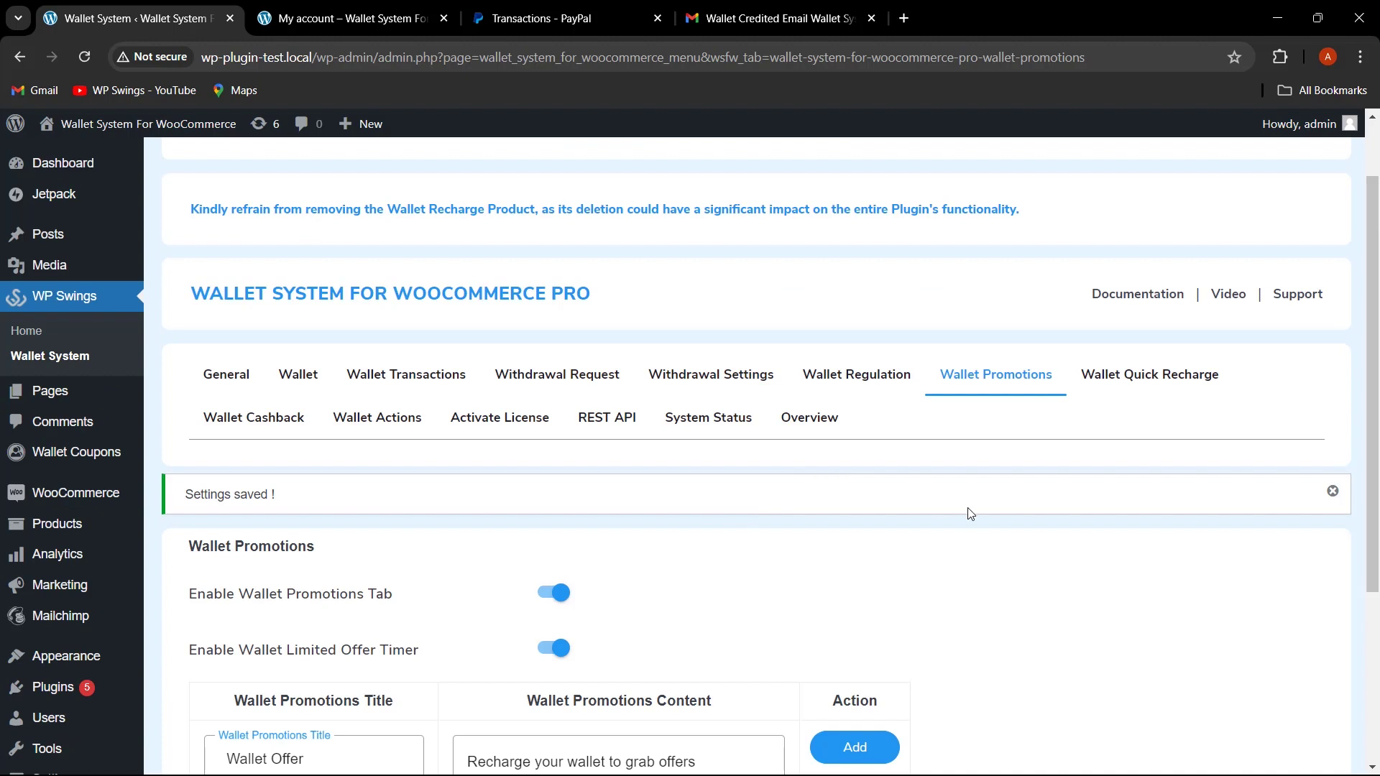
# In Wallet Quick Recharge, enable the Wallet Recharge Tab, add the wallet amounts 10, 100, 300 and 500, and save the settings.
pyautogui.click(1144, 376)
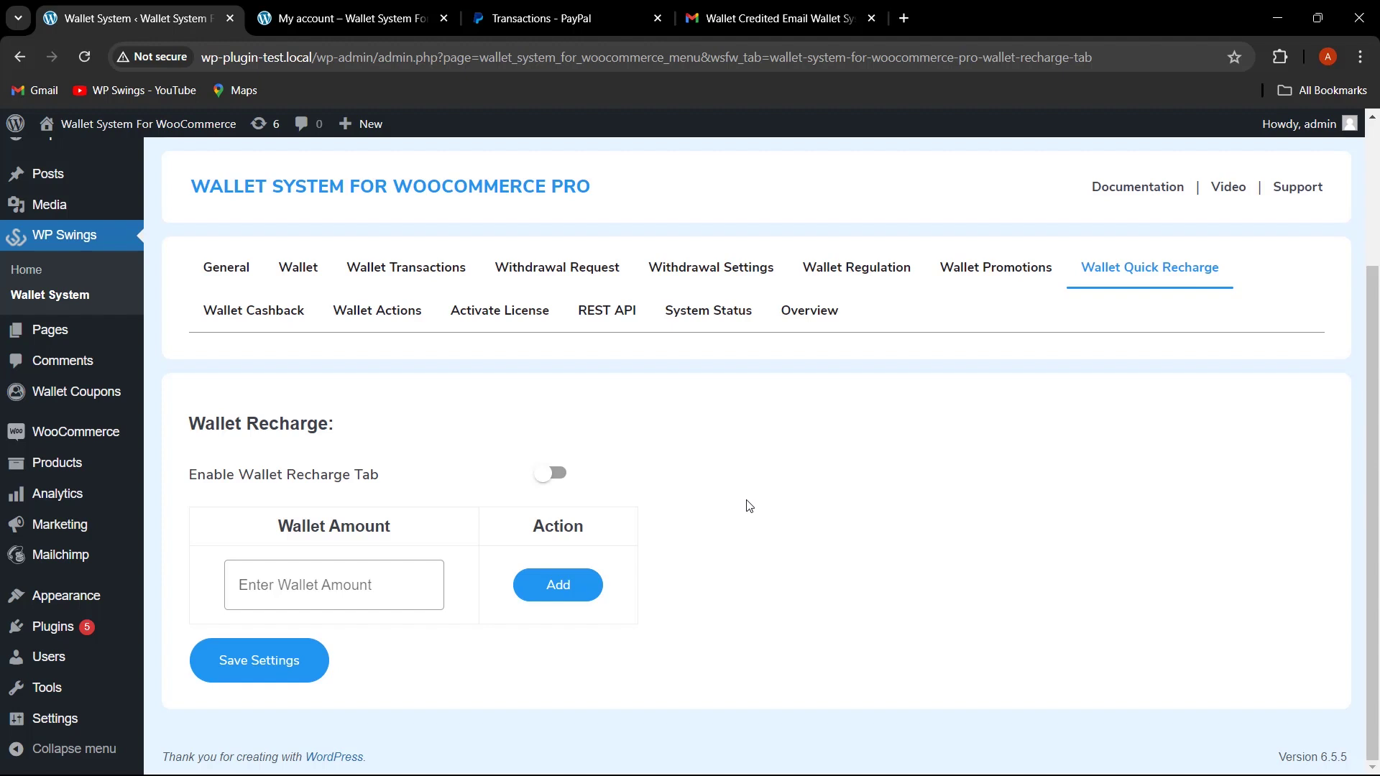
pyautogui.click(551, 475)
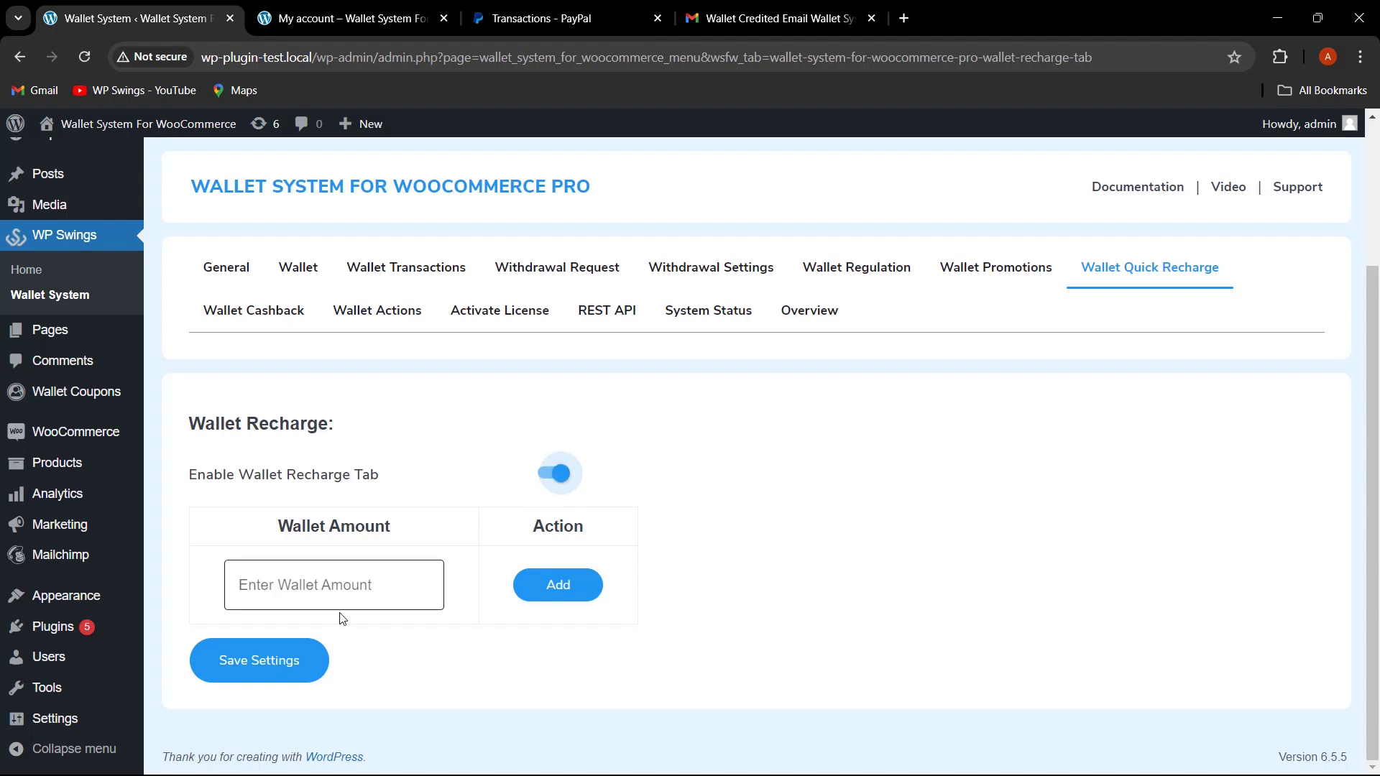
pyautogui.click(348, 584)
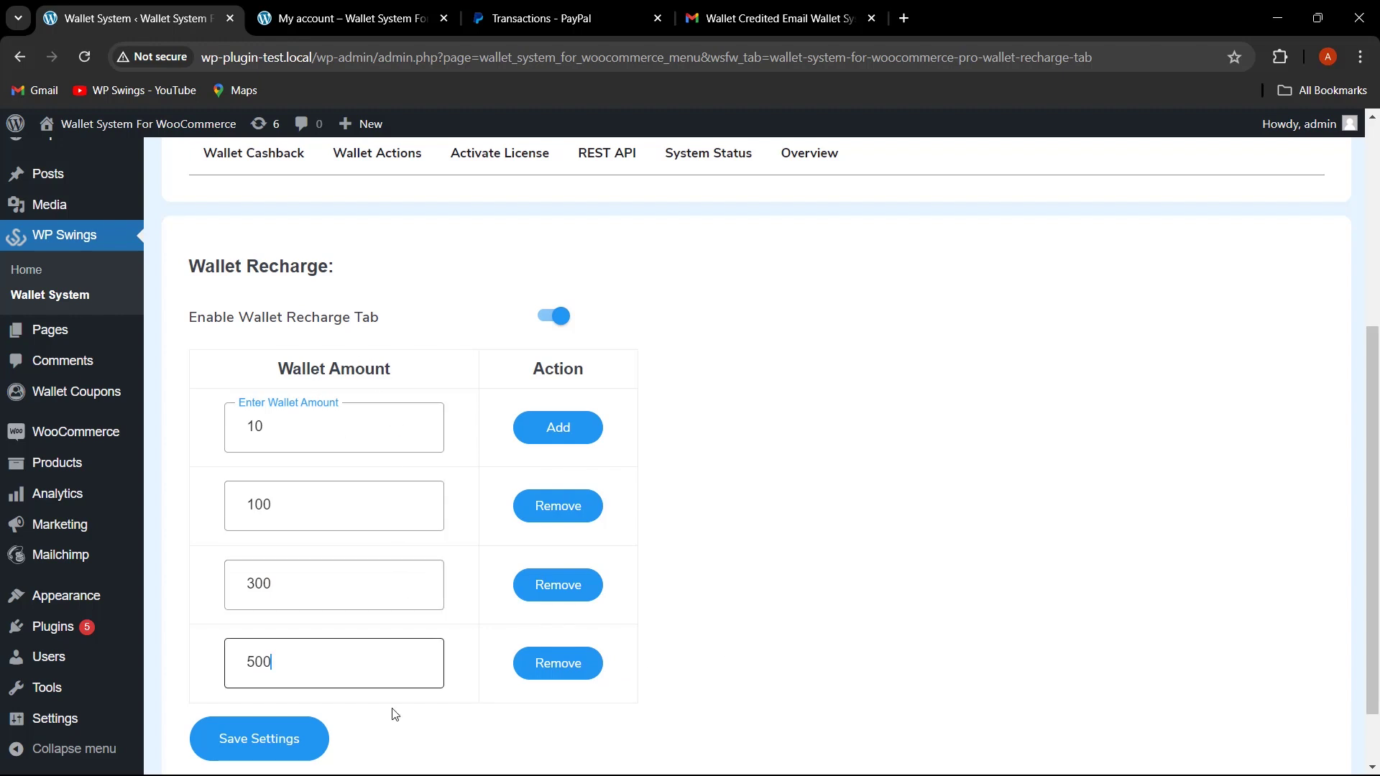
pyautogui.click(397, 674)
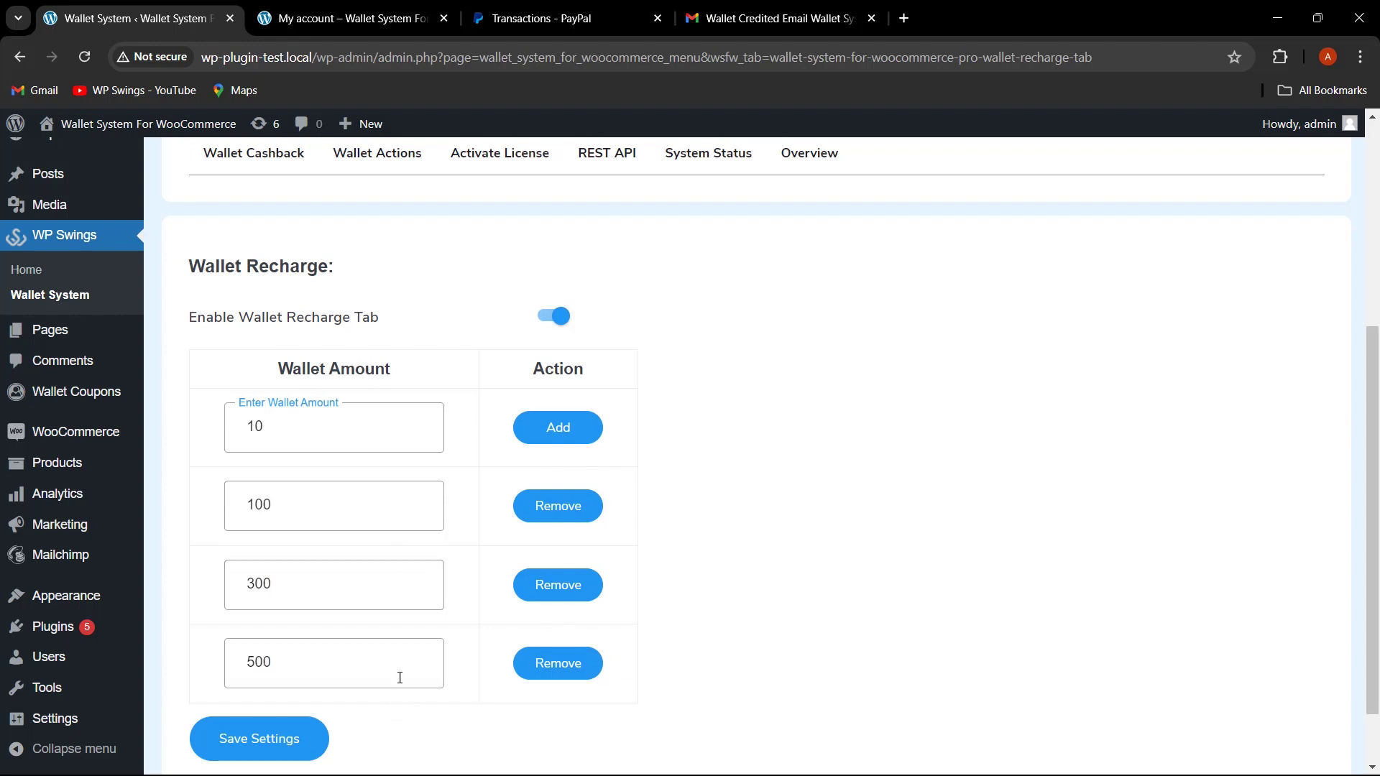
pyautogui.click(288, 745)
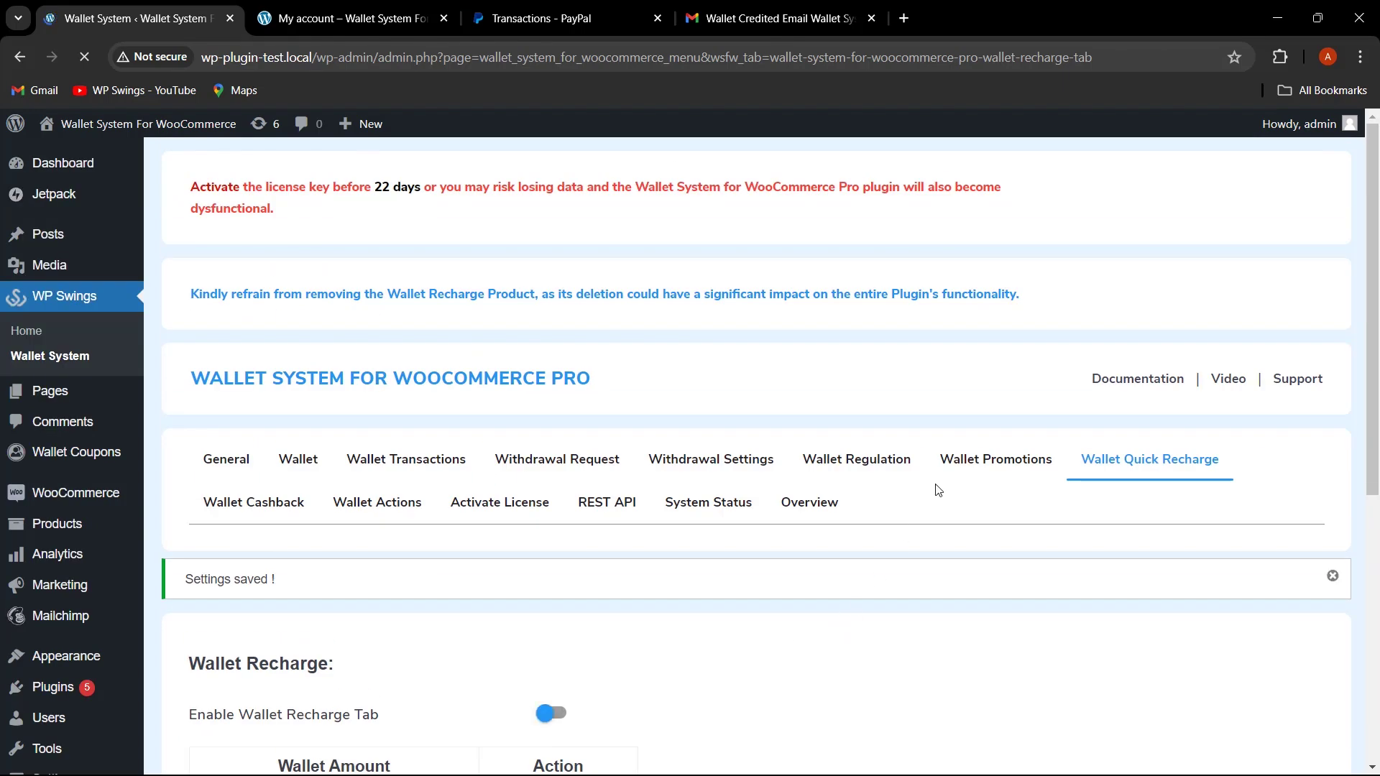
# On the storefront wallet page, choose the $300.00 quick recharge amount and review the resulting cart.
pyautogui.hotkey('ctrl', 'Tab')
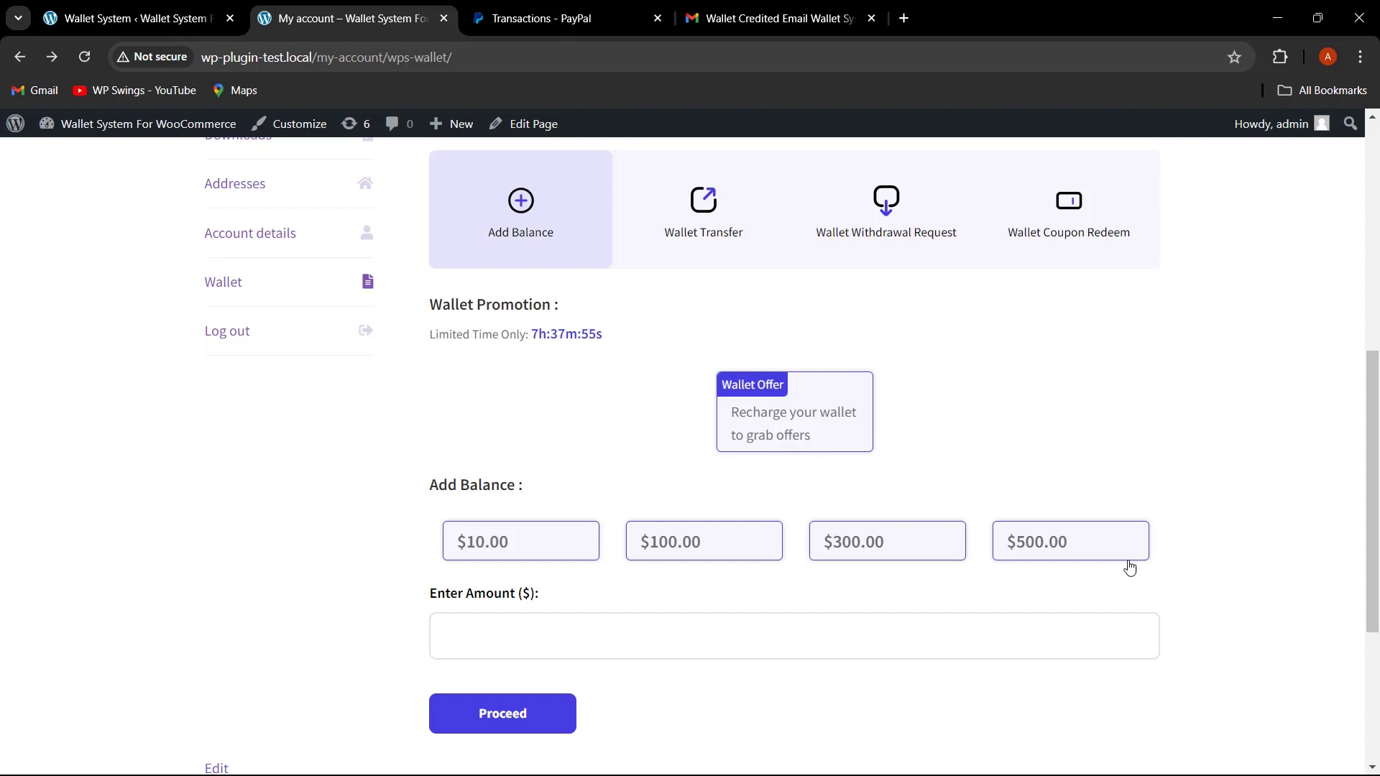
pyautogui.click(893, 549)
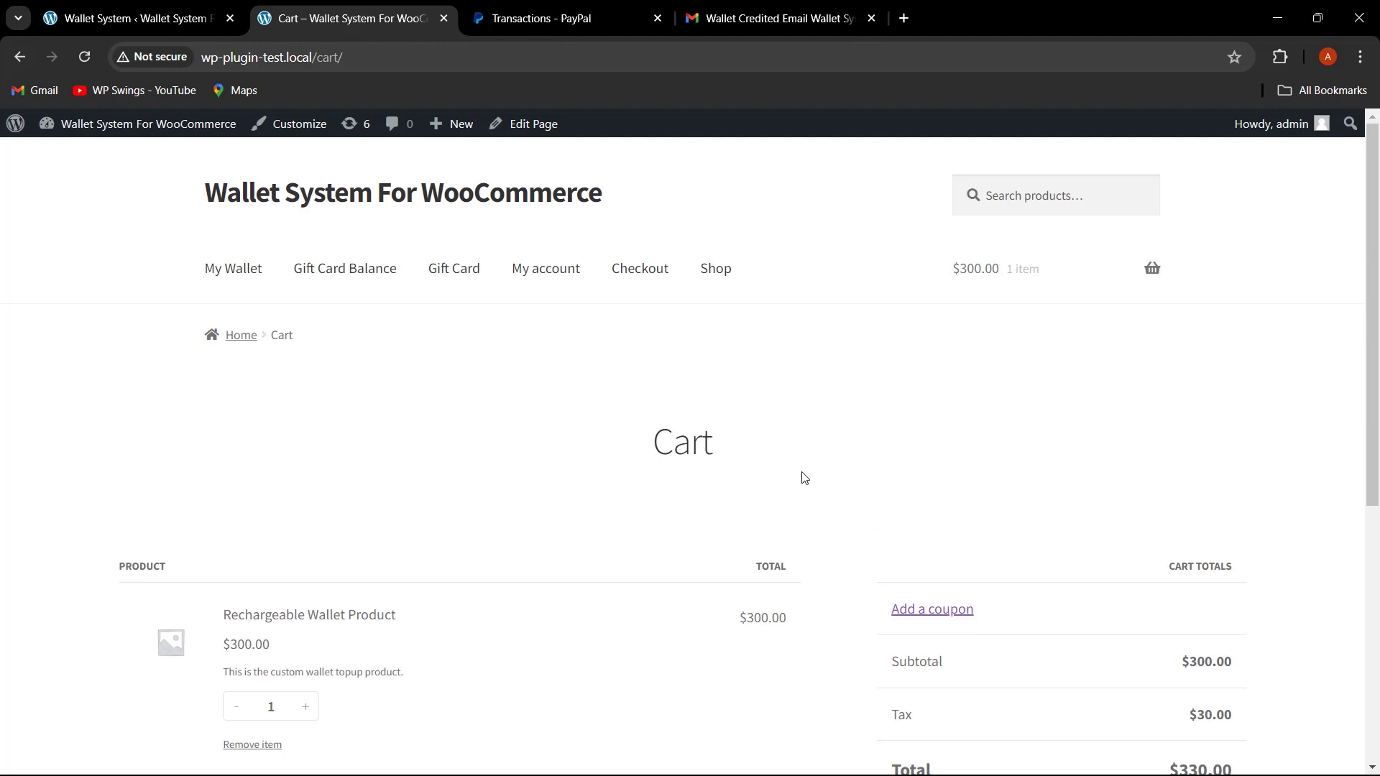
pyautogui.scroll(-2, 791, 431)
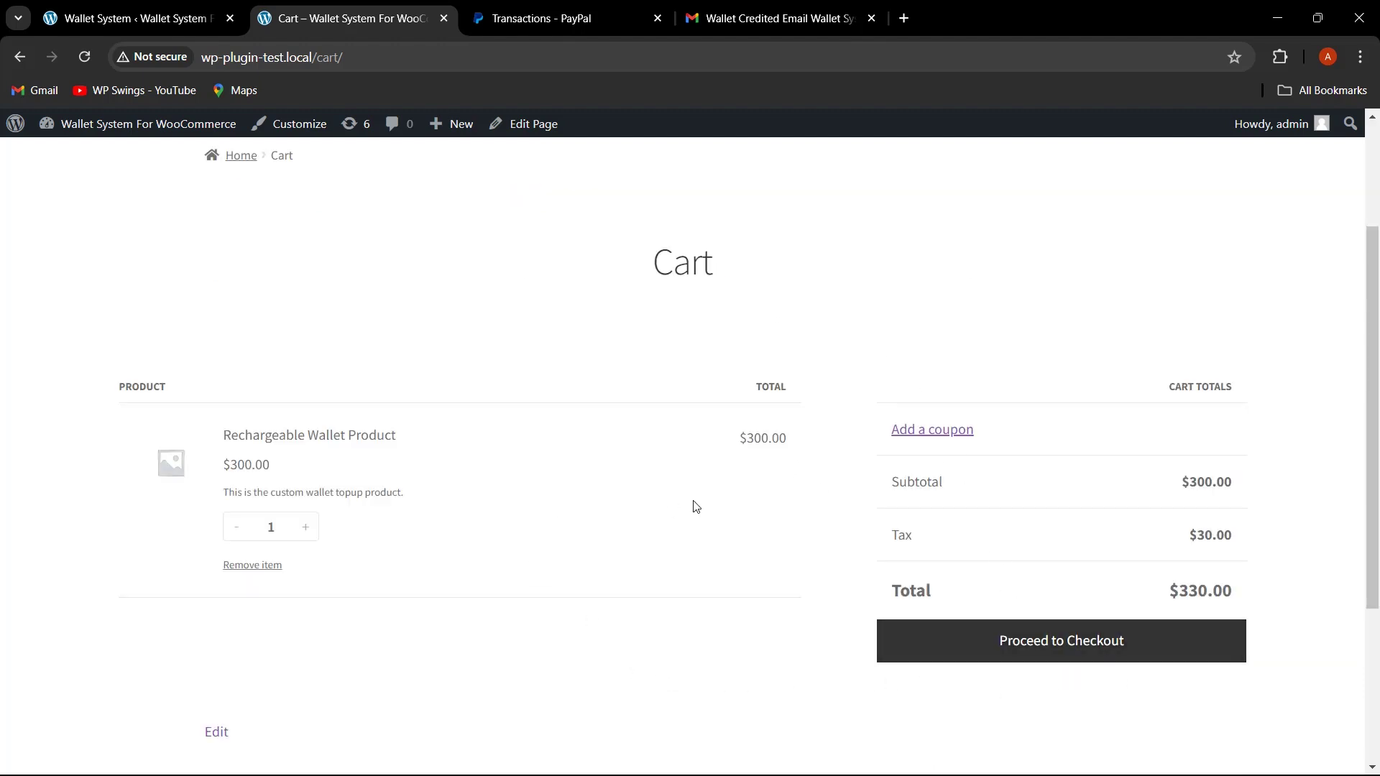
# In Wallet Regulation, enable the wallet recharge restriction with a minimum of $100 and a maximum of $500, and save the settings.
pyautogui.click(170, 23)
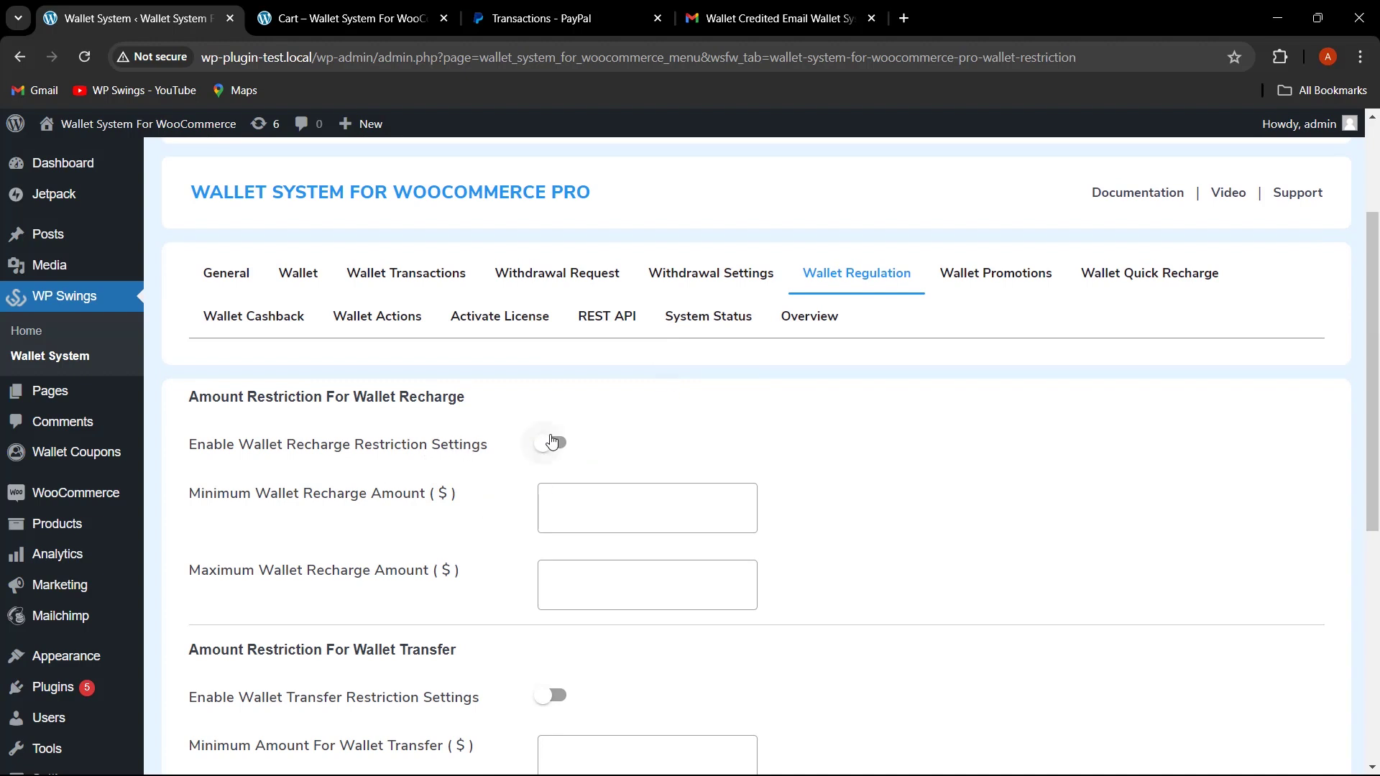
pyautogui.scroll(-5, 992, 647)
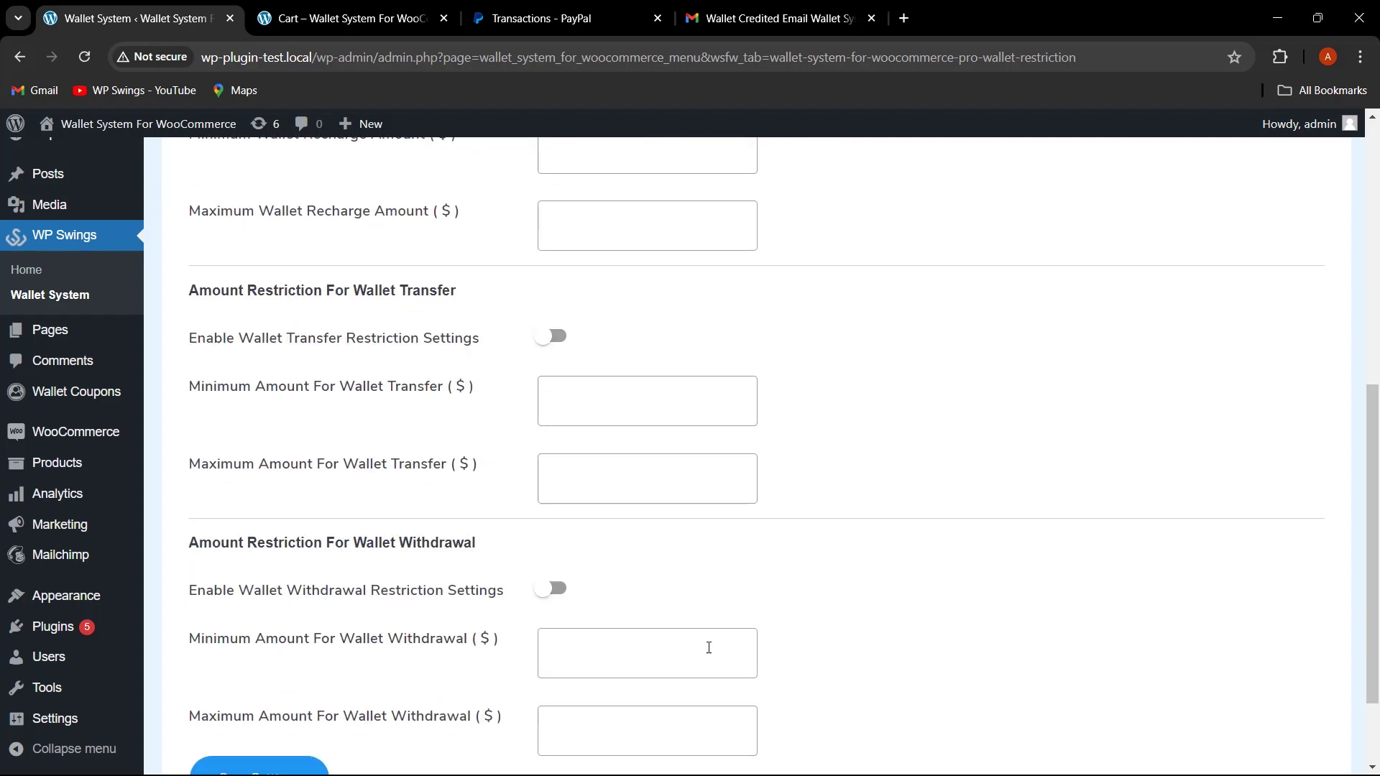
pyautogui.scroll(3, 1035, 541)
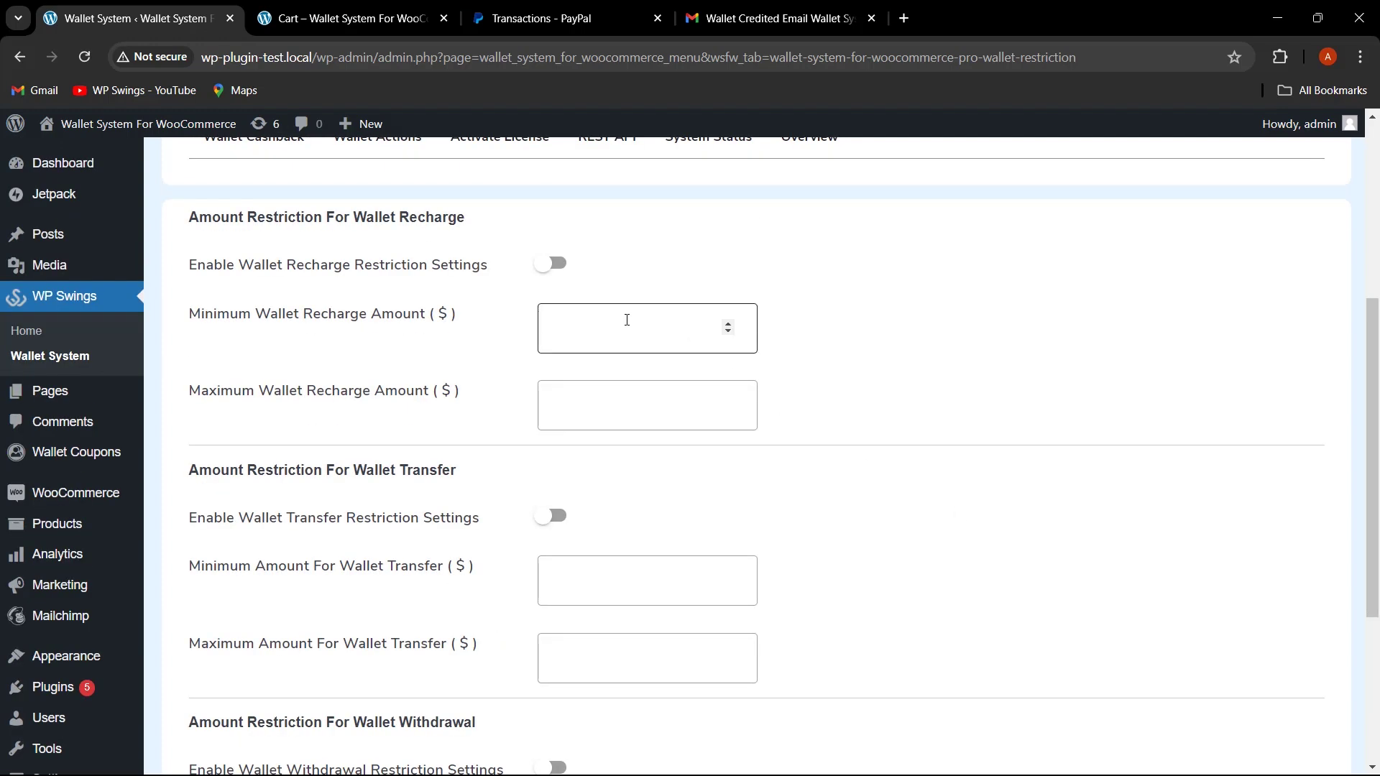
pyautogui.click(557, 264)
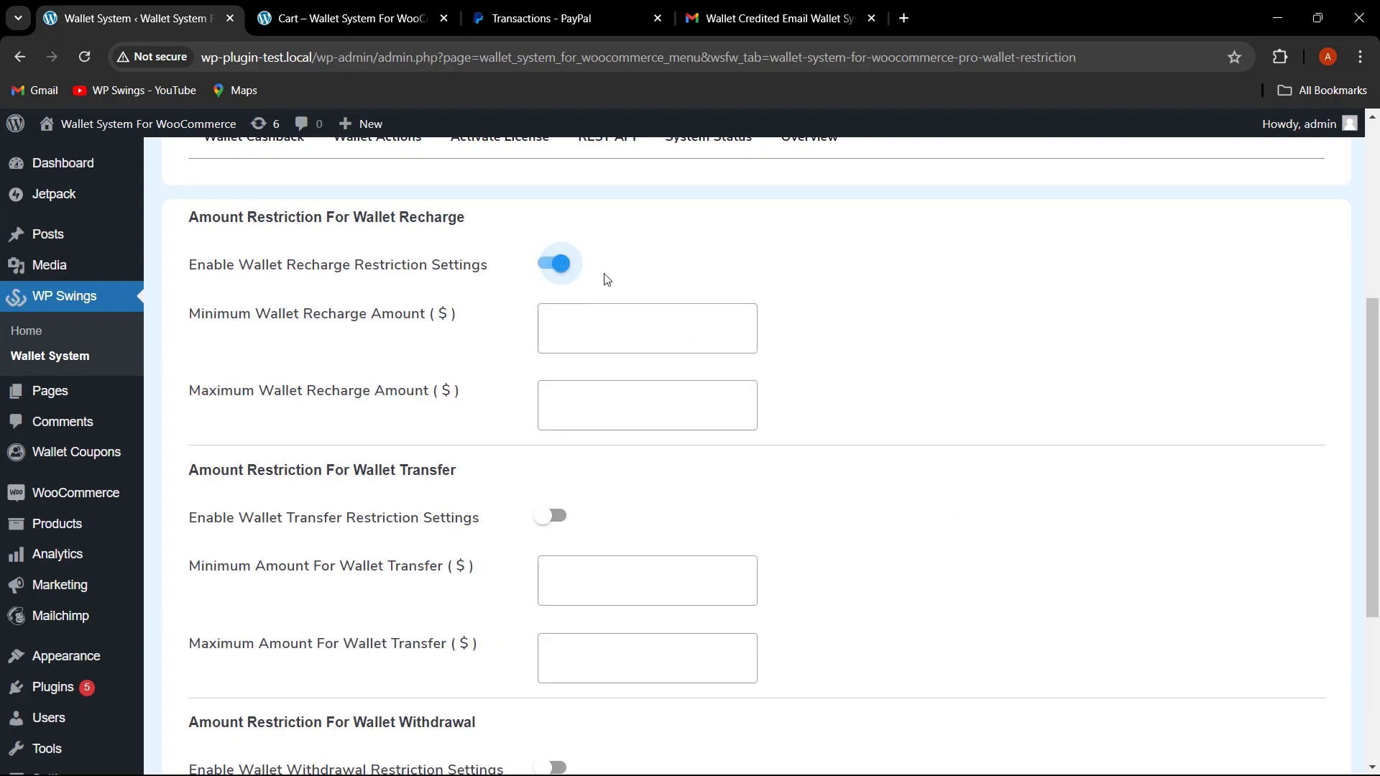
pyautogui.click(619, 327)
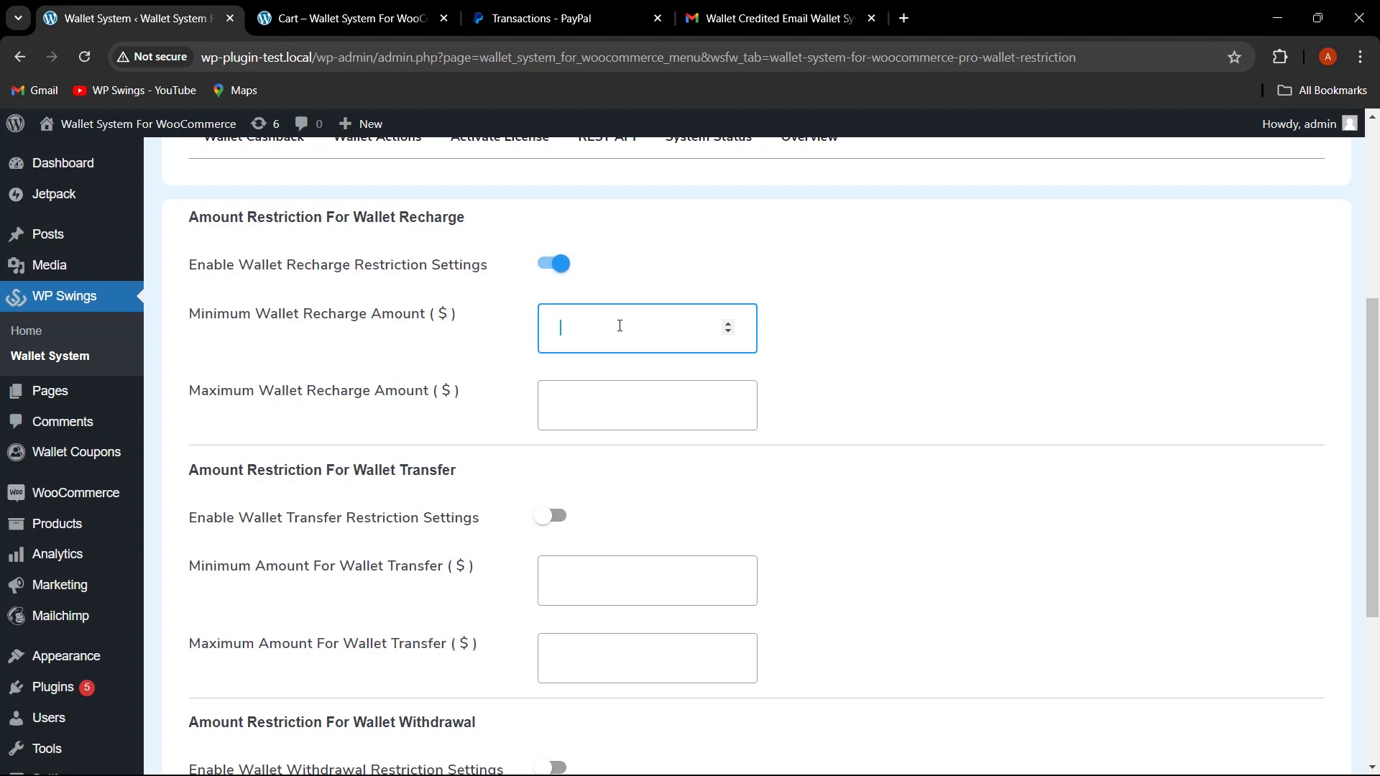
pyautogui.write('100')
pyautogui.click(615, 413)
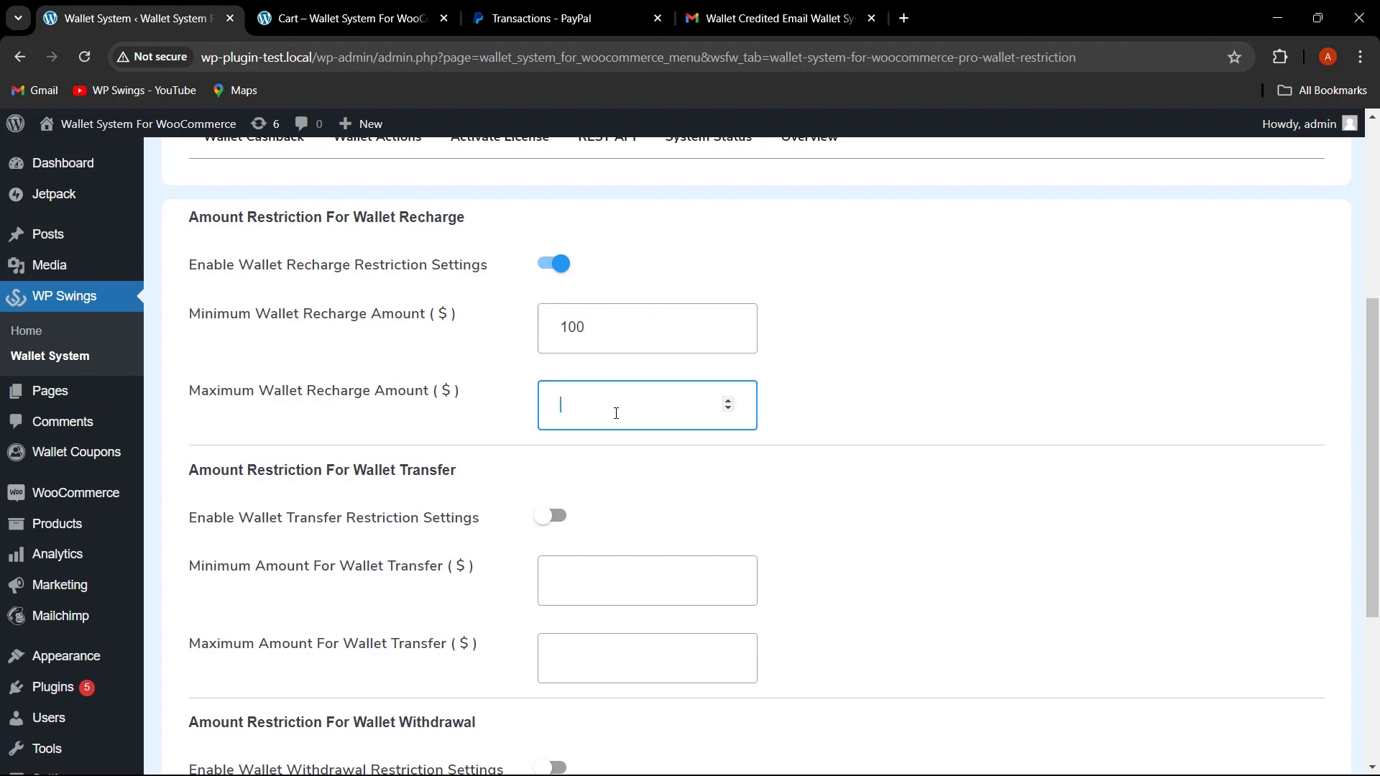
pyautogui.write('500')
pyautogui.click(712, 465)
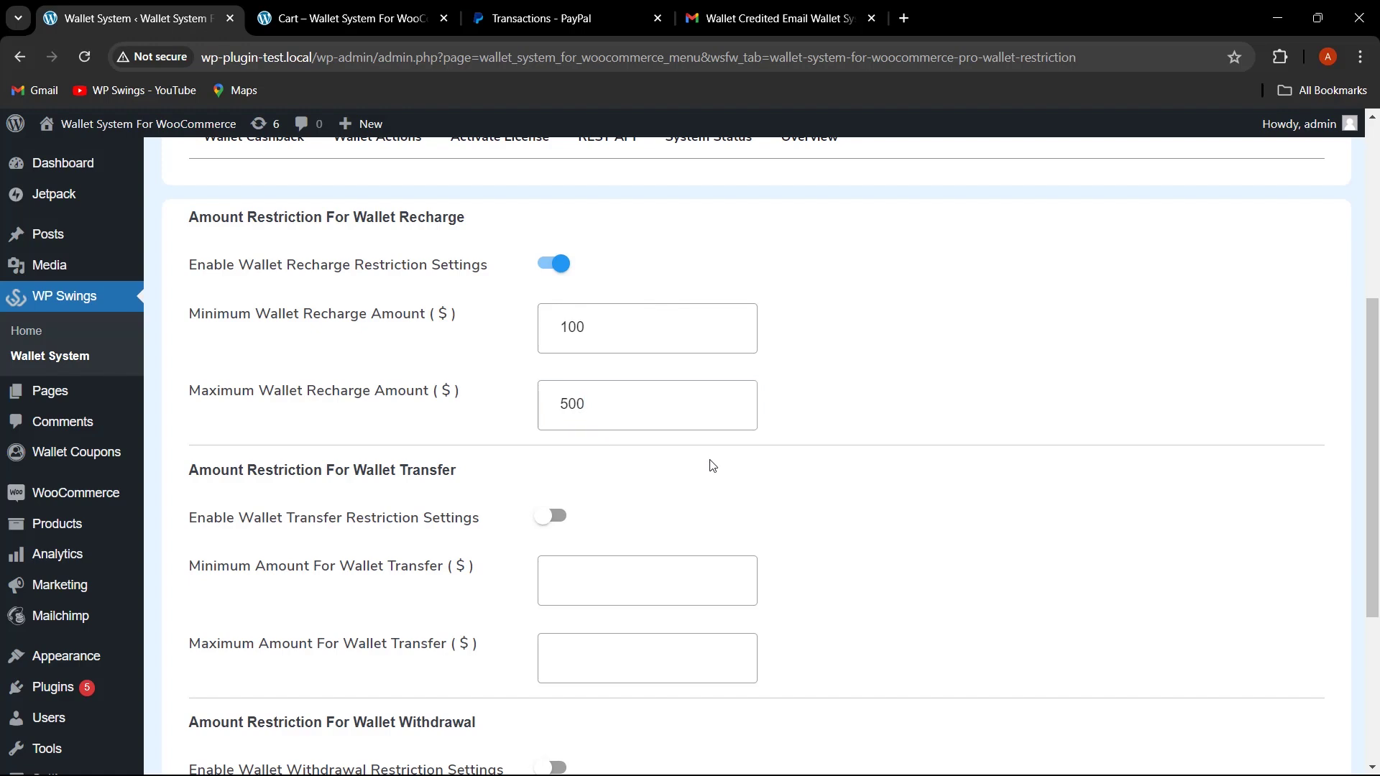
pyautogui.scroll(-4, 789, 496)
pyautogui.click(286, 676)
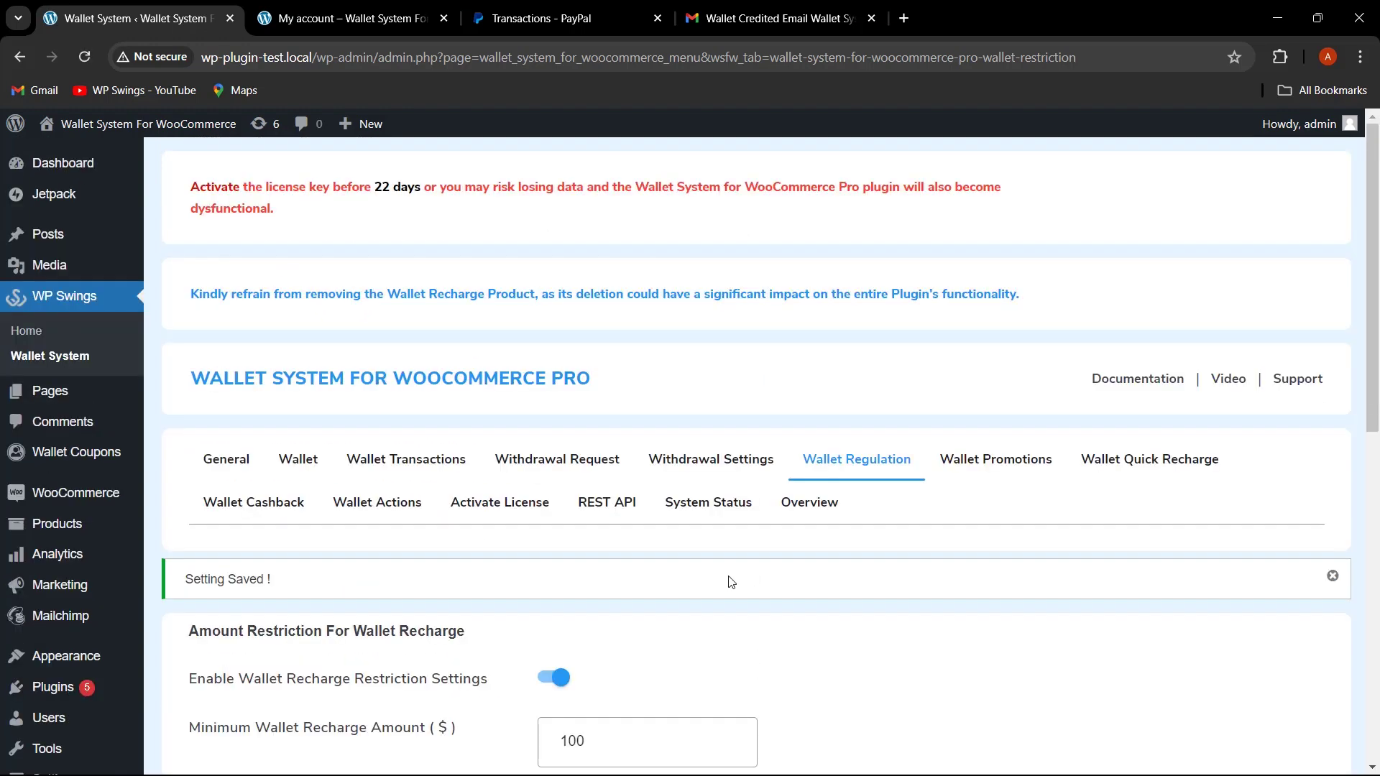
# On the storefront My account wallet page, try to add a balance of $600 to test the maximum recharge restriction.
pyautogui.click(379, 19)
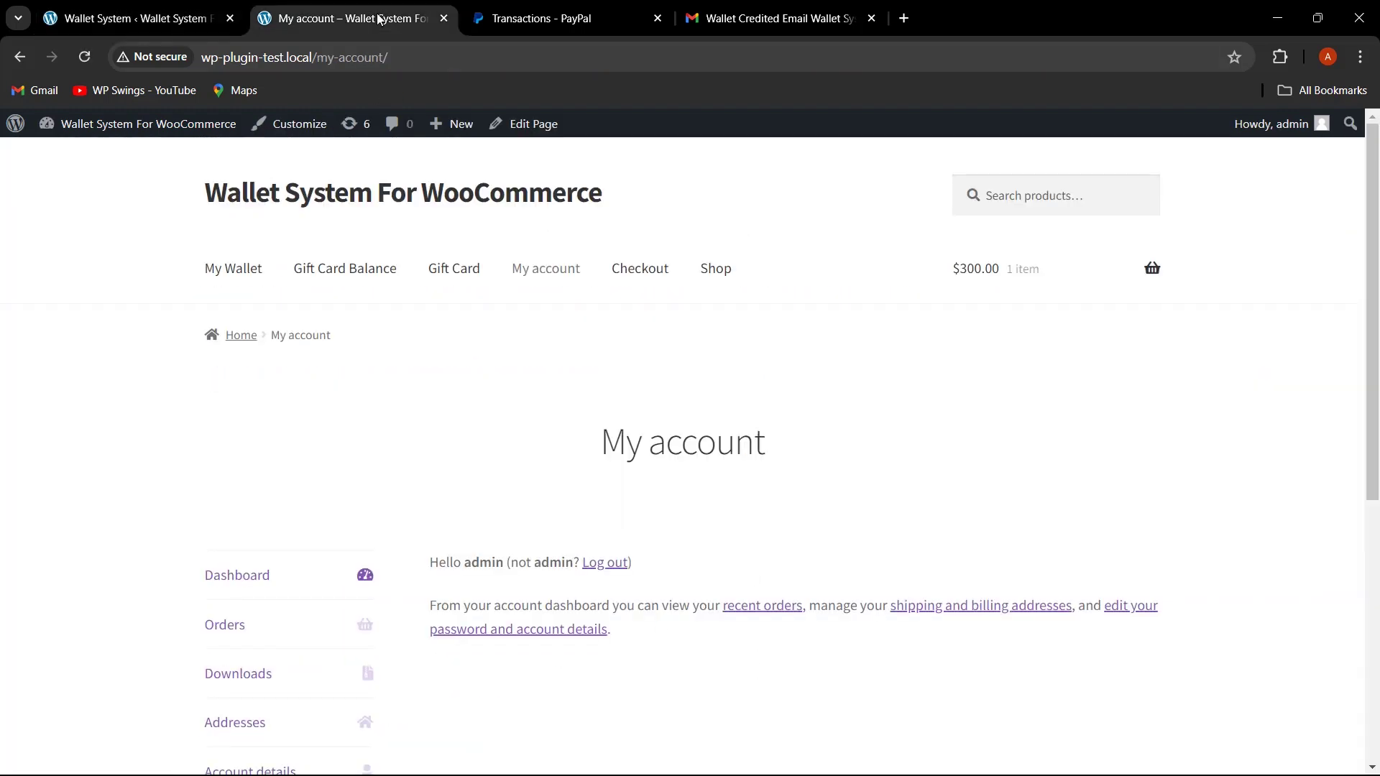
pyautogui.scroll(-3, 385, 577)
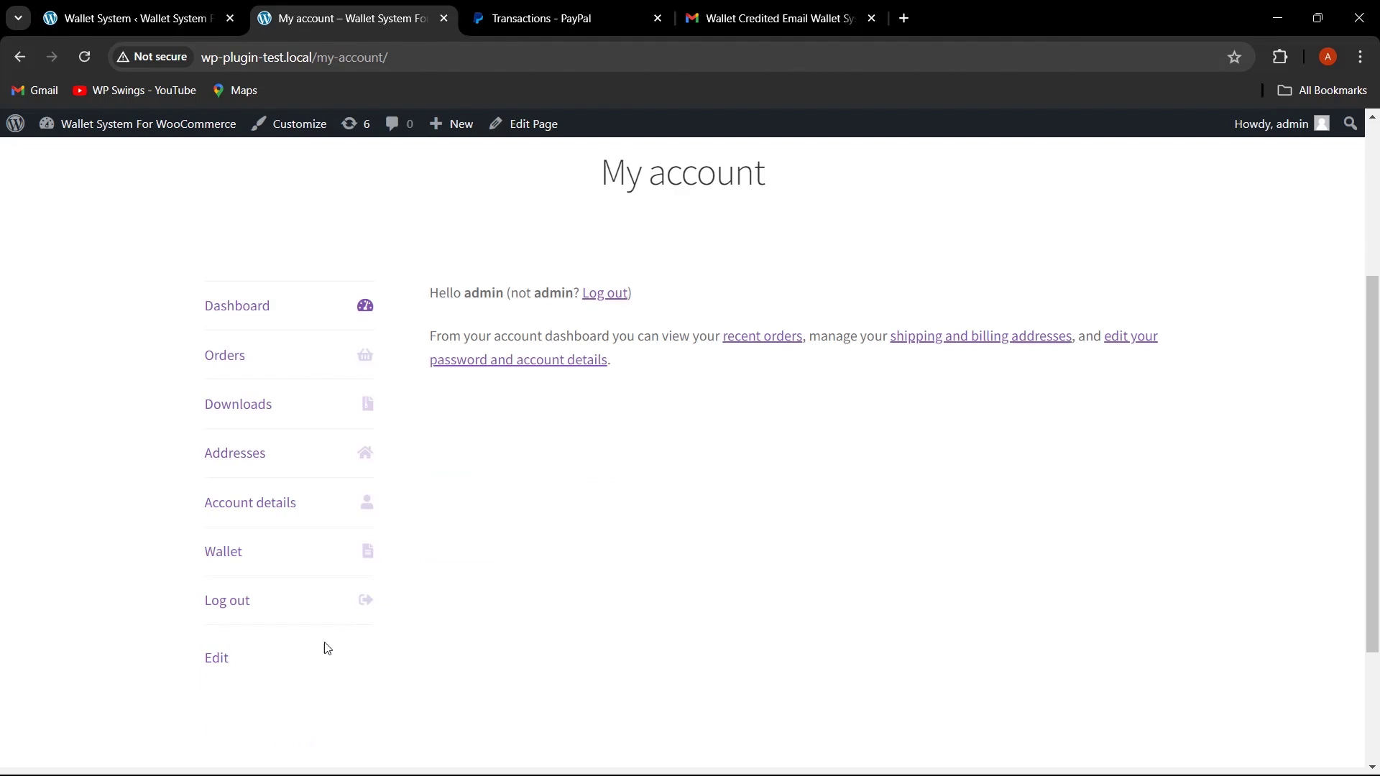
pyautogui.click(280, 559)
pyautogui.scroll(-7, 1149, 576)
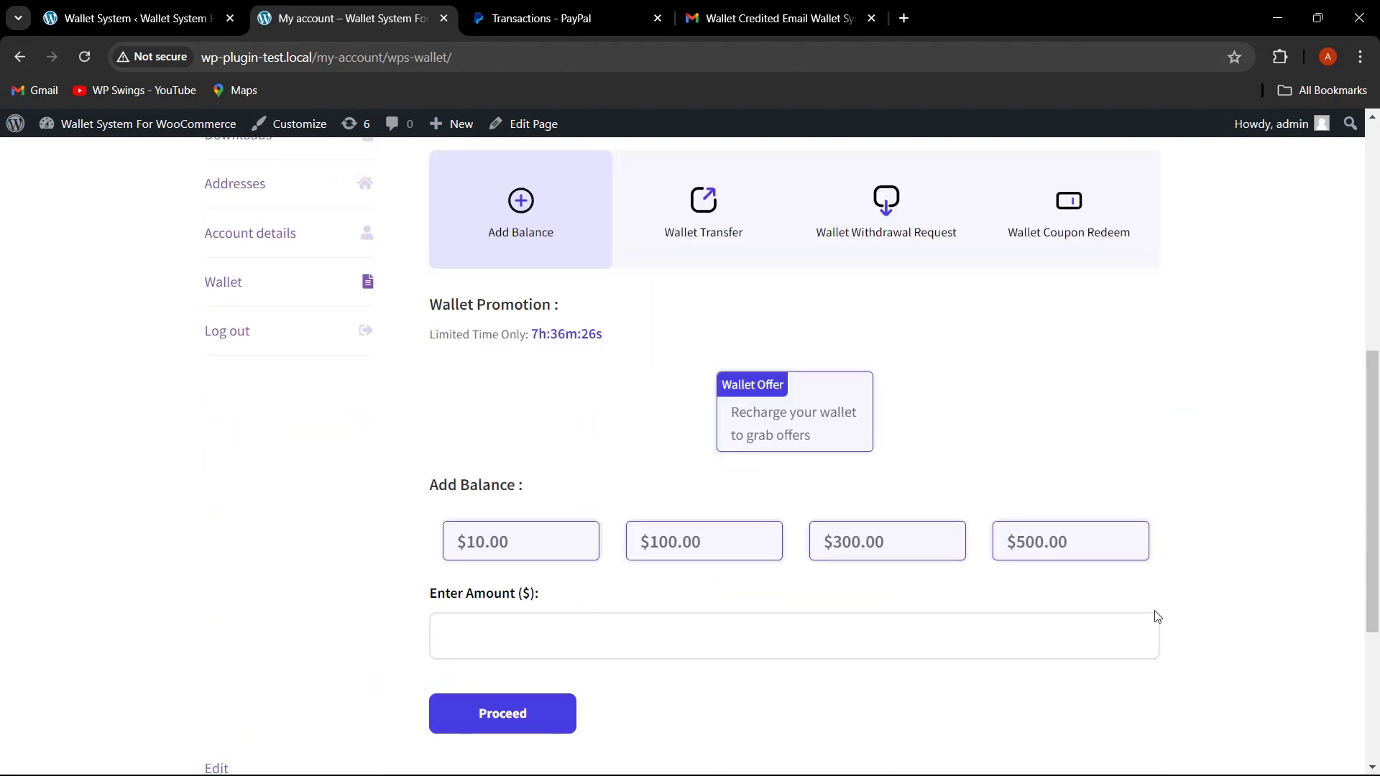
pyautogui.click(537, 646)
pyautogui.write('600')
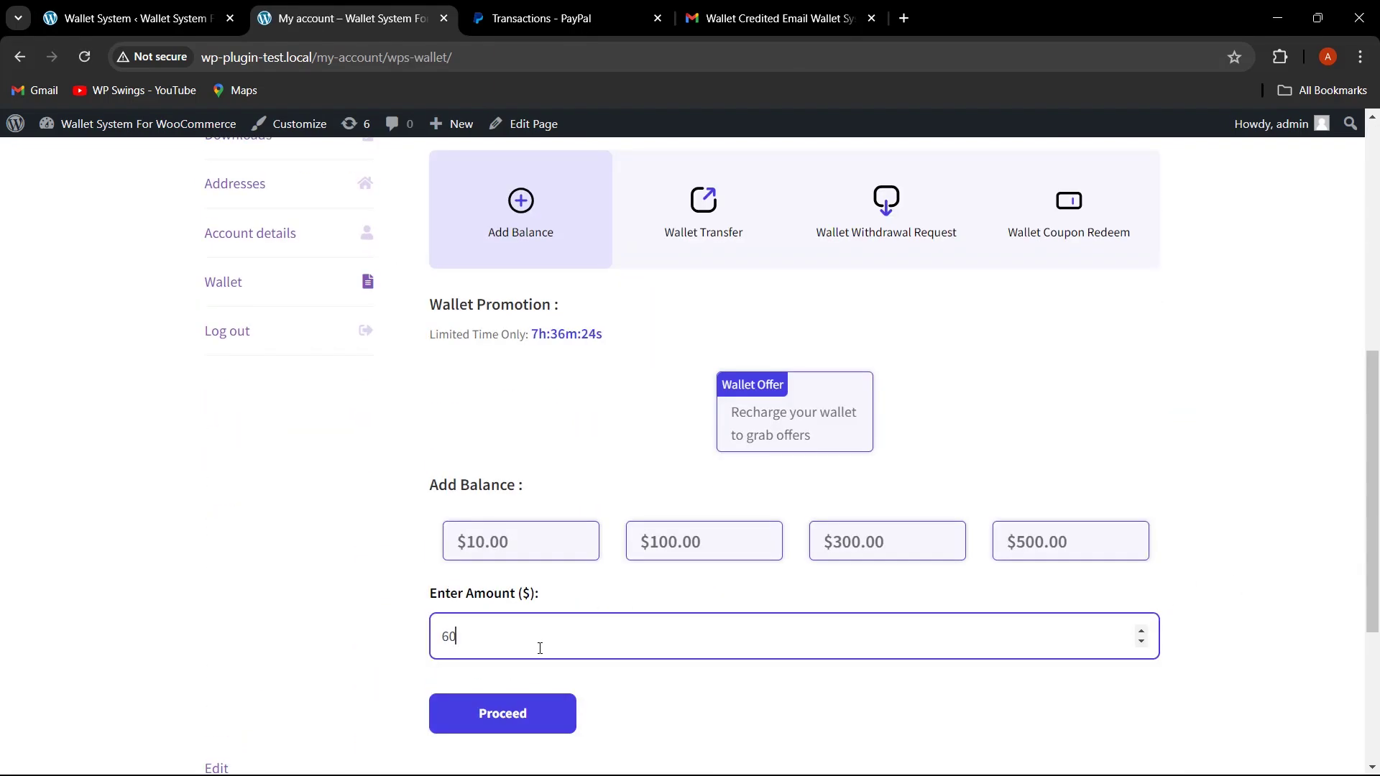
pyautogui.click(537, 727)
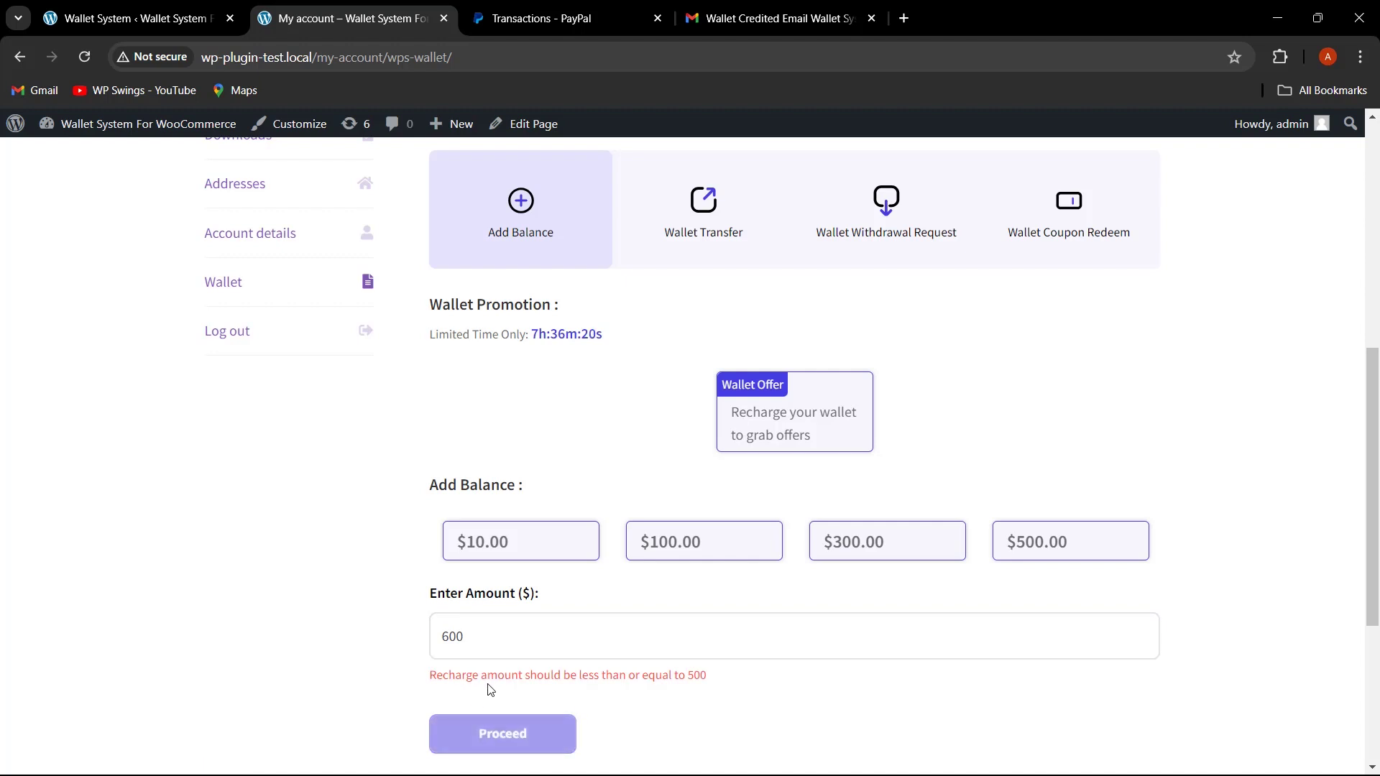
# Replace the recharge amount with $10 and try to proceed, to test the minimum recharge restriction.
pyautogui.doubleClick(563, 647)
pyautogui.press('BackSpace')
pyautogui.write('10')
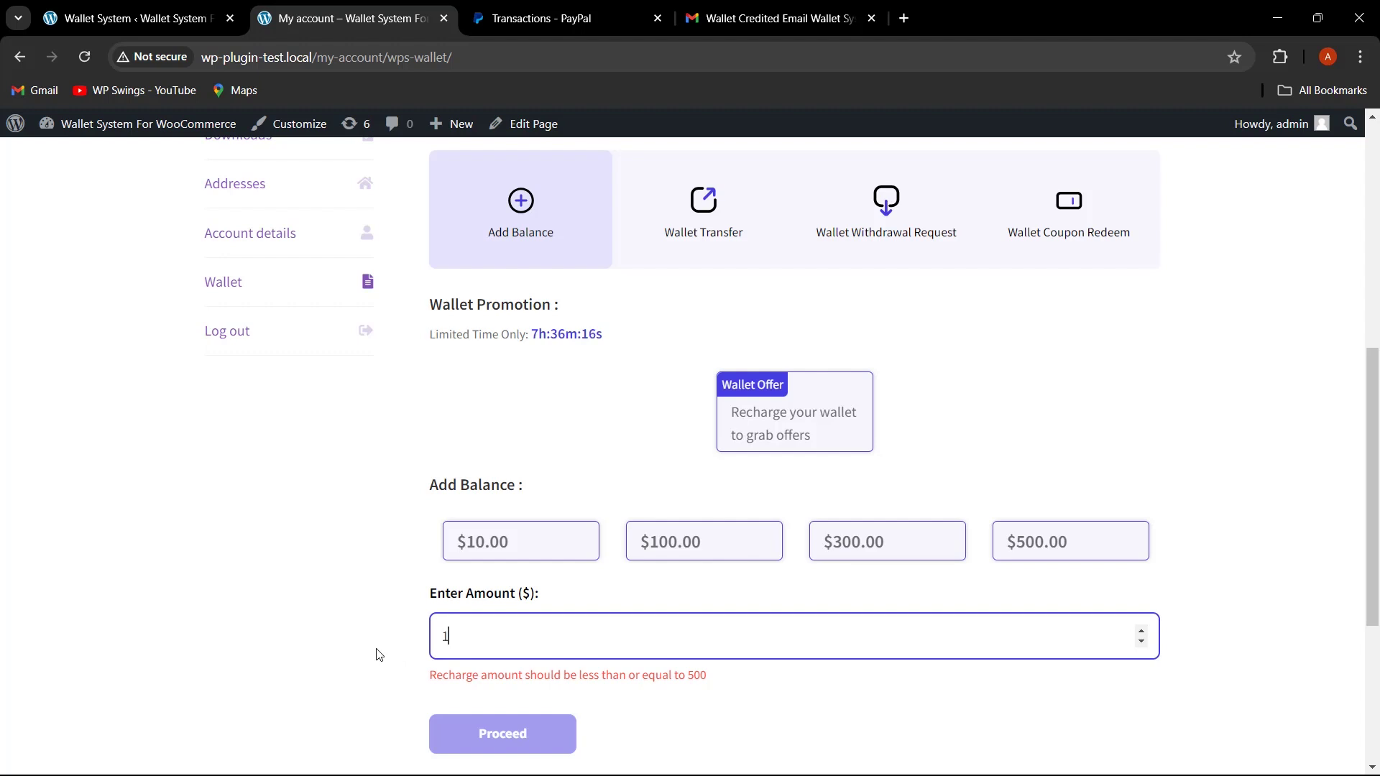
pyautogui.click(496, 744)
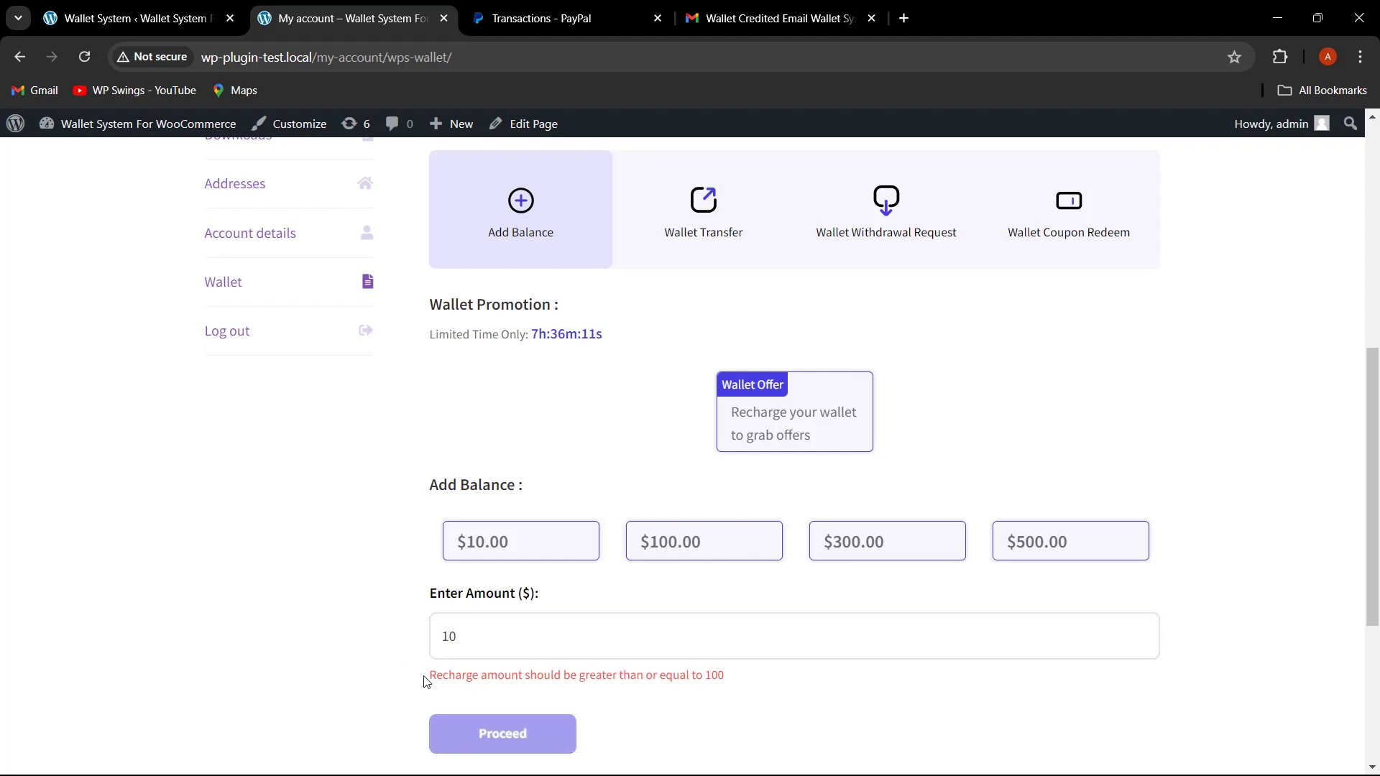
pyautogui.moveTo(426, 679); pyautogui.dragTo(548, 677)
pyautogui.click(731, 676)
# Back in the admin's Wallet Regulation settings, review the amount restrictions for wallet recharge, transfer and withdrawal.
pyautogui.hotkey('ctrl', '1')
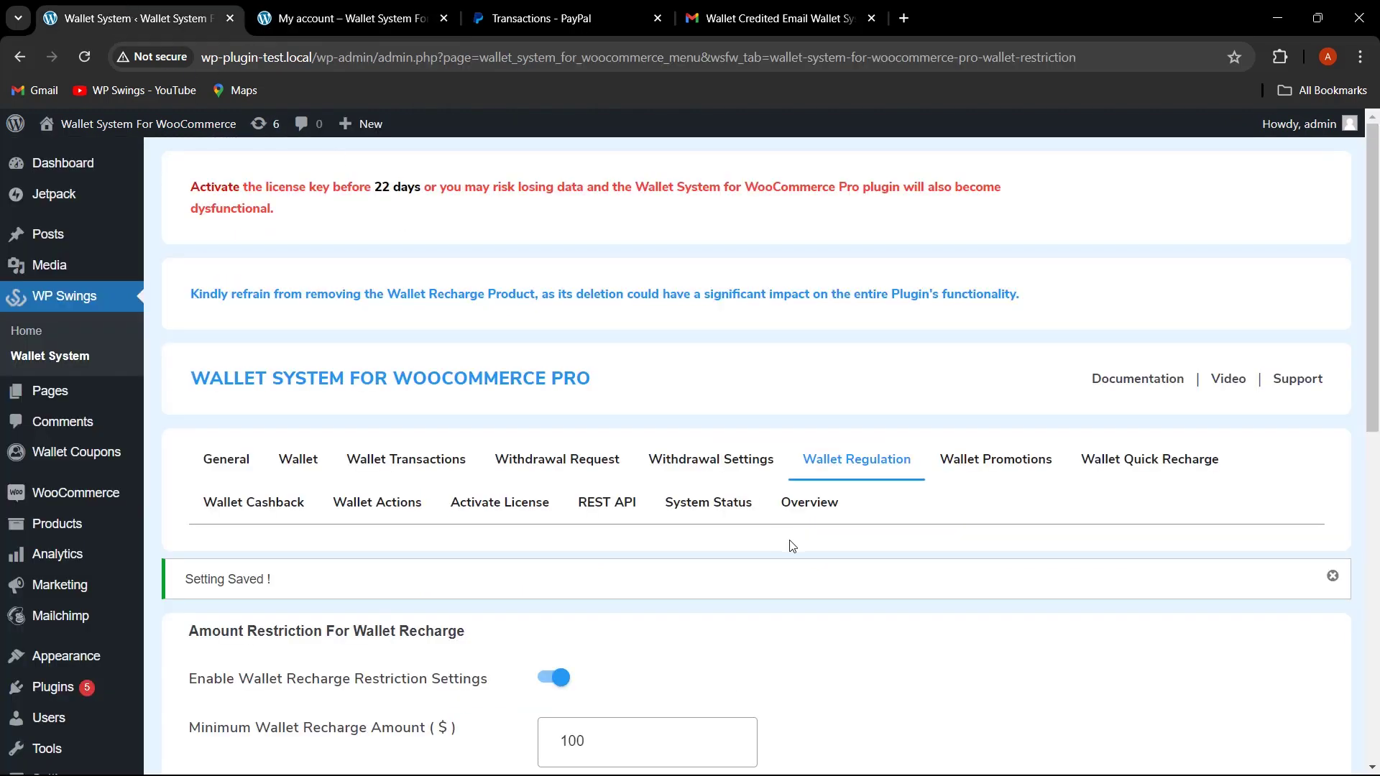
pyautogui.scroll(-2, 652, 582)
pyautogui.scroll(-1, 652, 582)
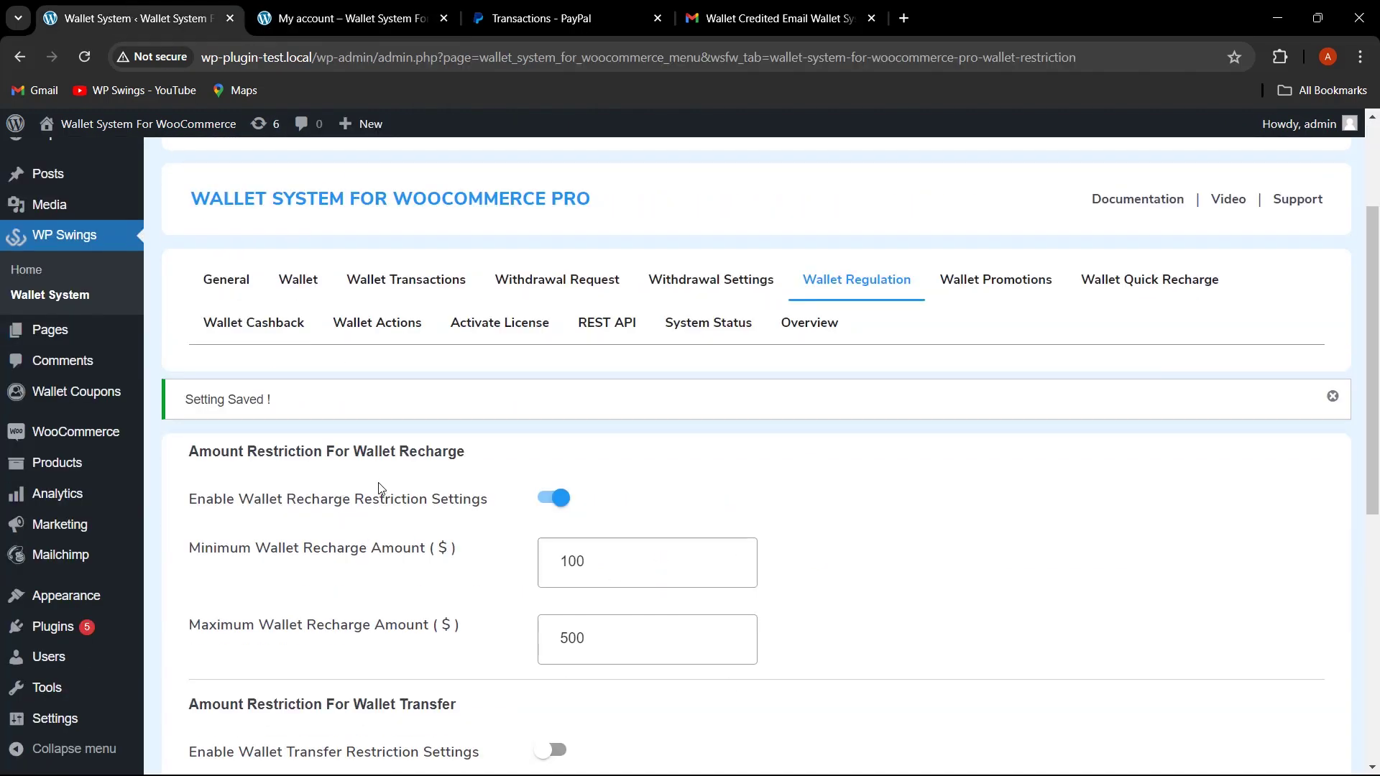
pyautogui.scroll(-2, 826, 558)
pyautogui.scroll(-3, 842, 476)
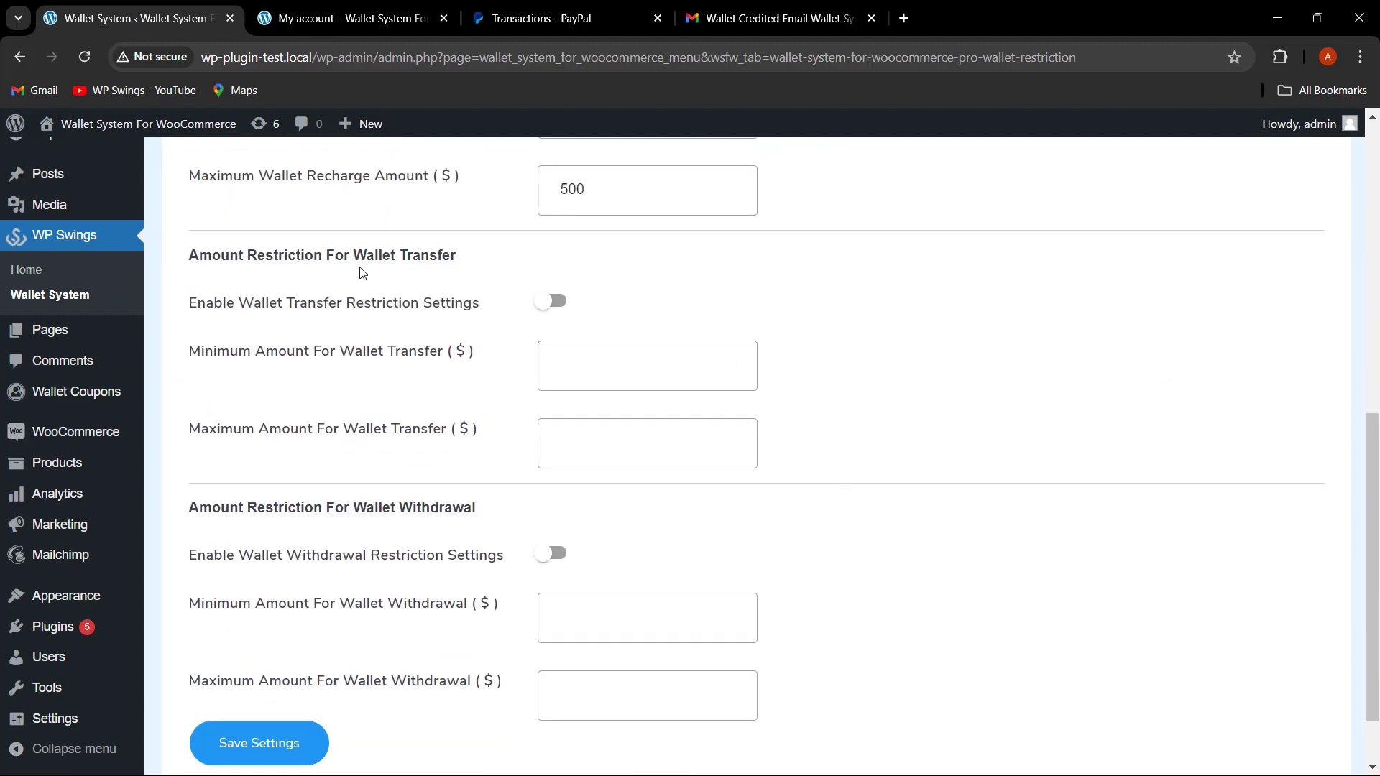
pyautogui.moveTo(360, 271); pyautogui.dragTo(461, 282)
pyautogui.moveTo(495, 517); pyautogui.dragTo(368, 511)
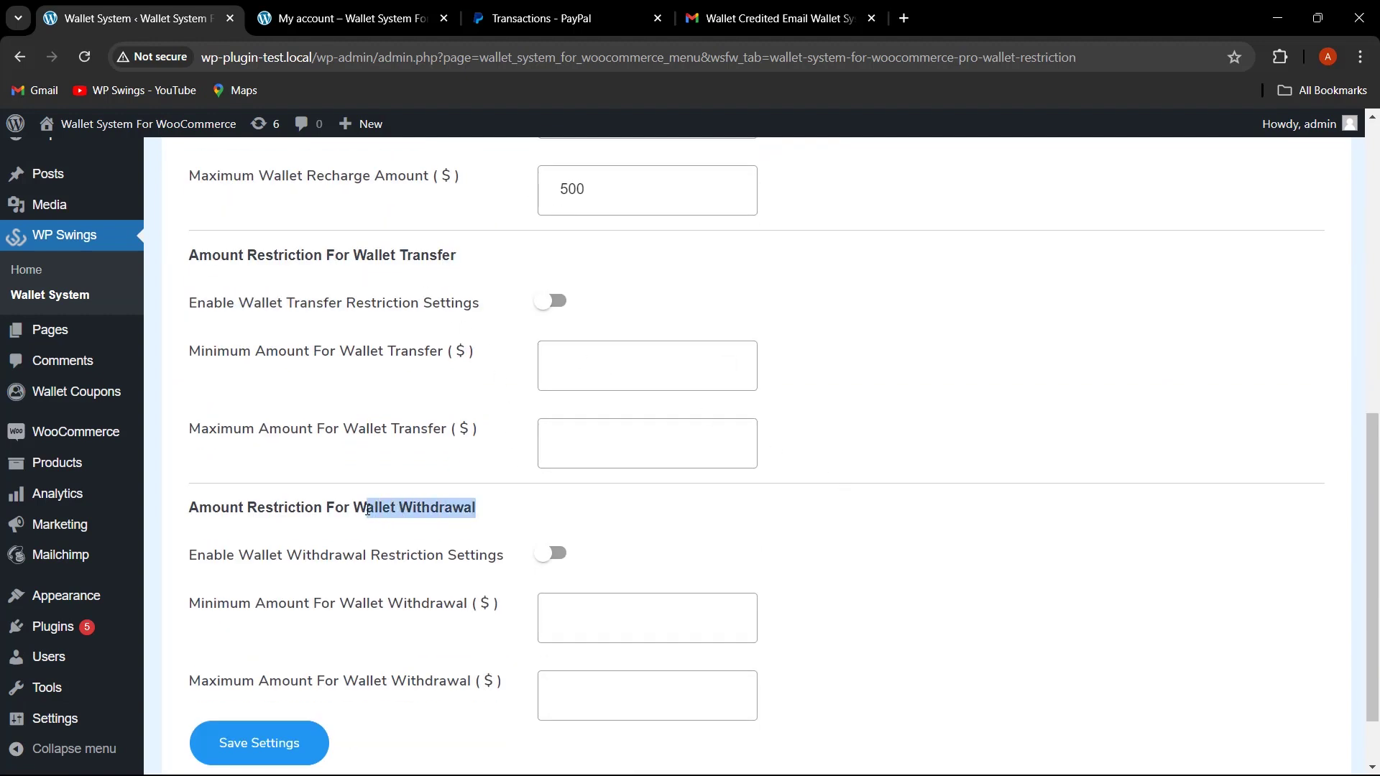
pyautogui.scroll(1, 1038, 496)
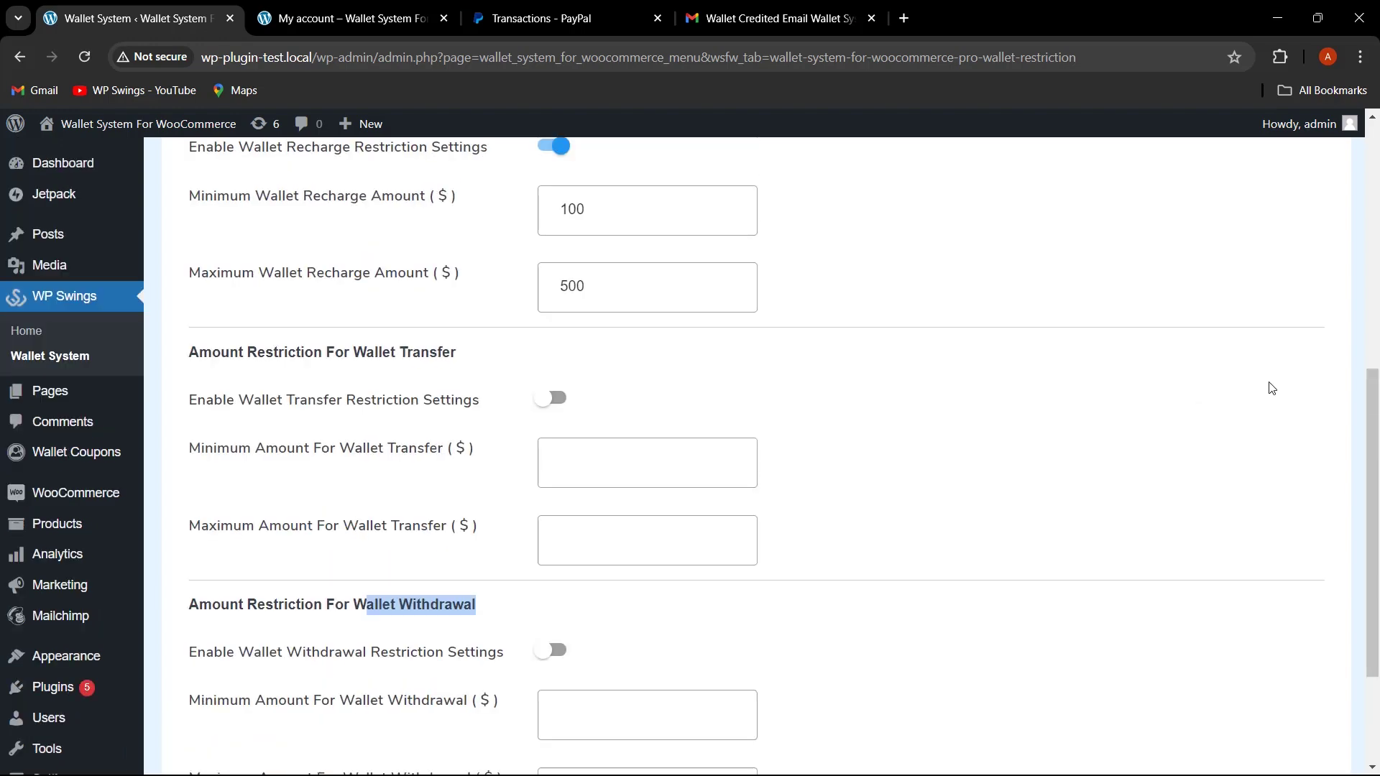
pyautogui.moveTo(1374, 432); pyautogui.dragTo(1365, 314)
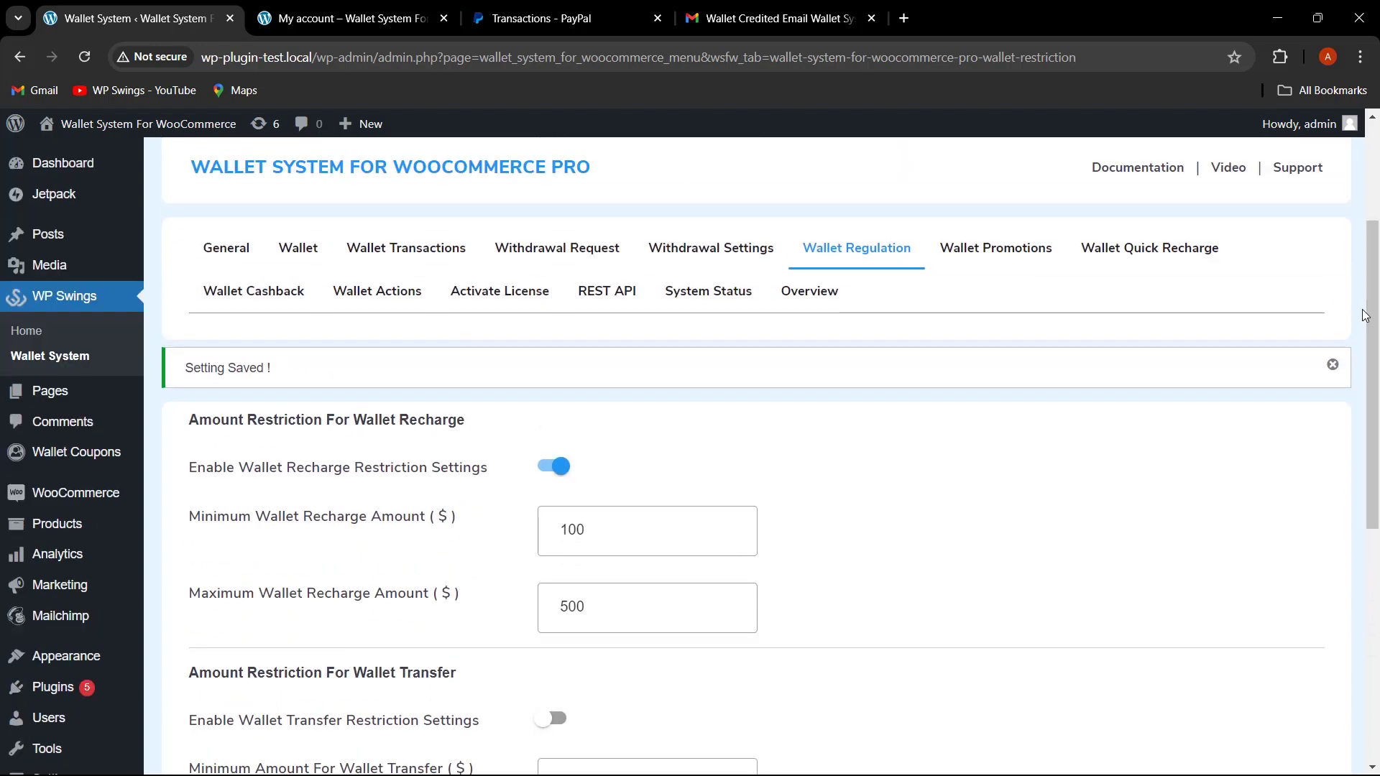
pyautogui.moveTo(1365, 314); pyautogui.dragTo(1368, 215)
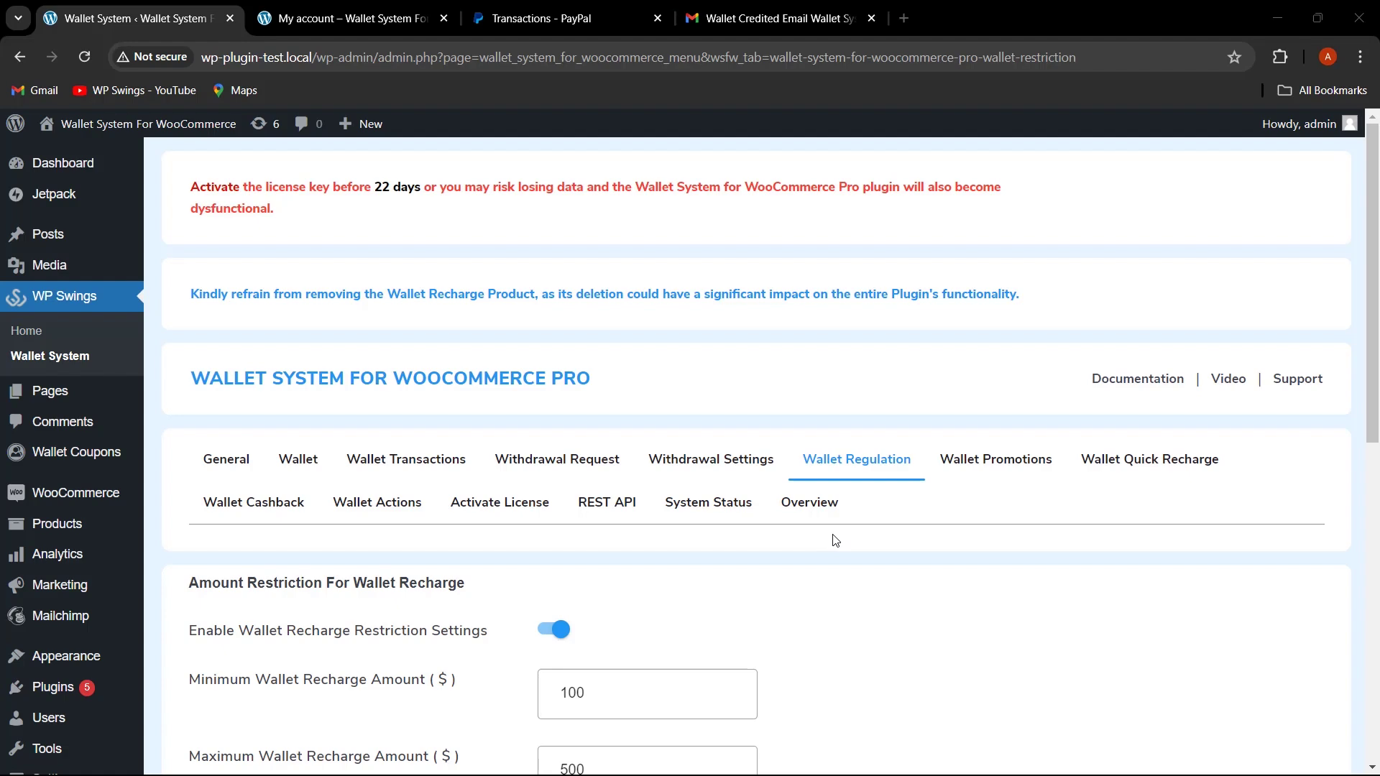
# In Withdrawal Settings, review the PayPal withdrawal, customer dropdown, API credential and PayPal mode options, and save the settings.
pyautogui.click(730, 468)
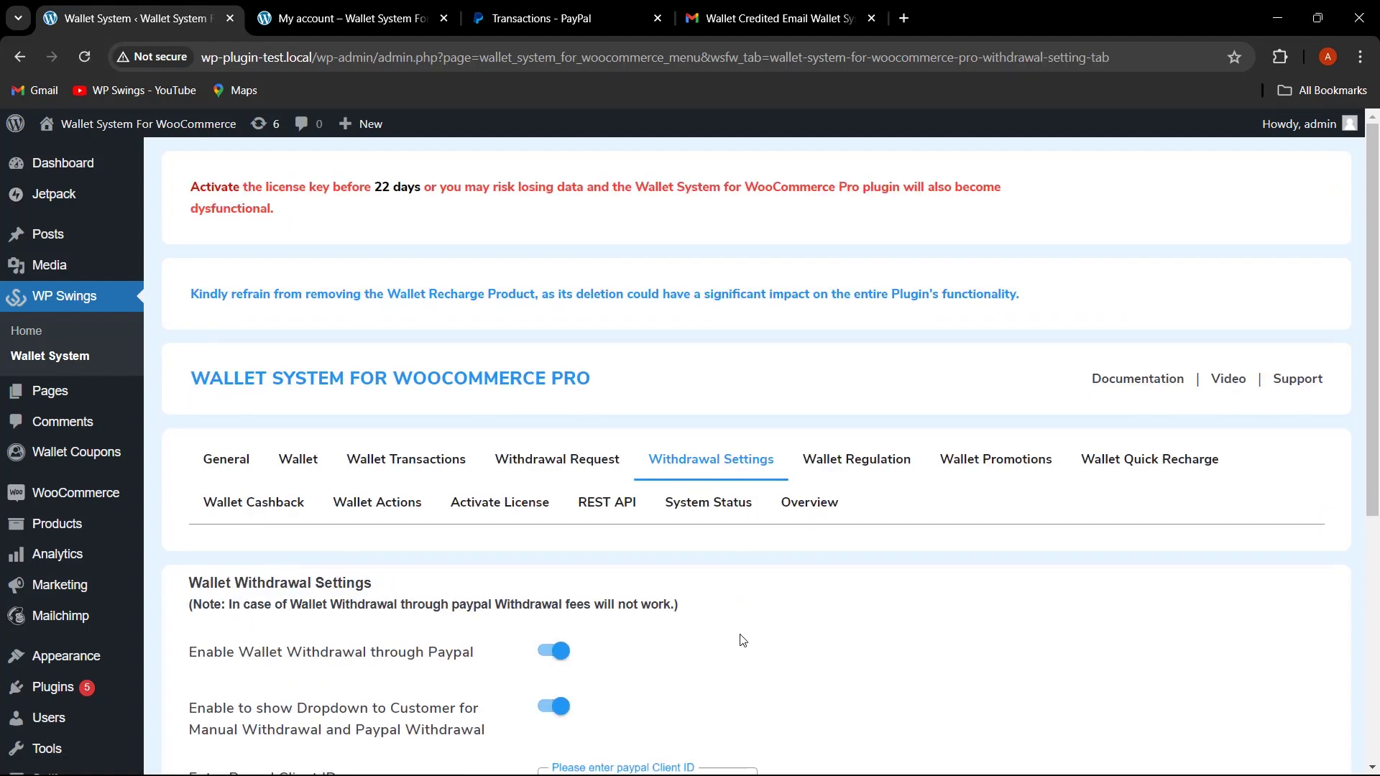
pyautogui.scroll(-3, 670, 622)
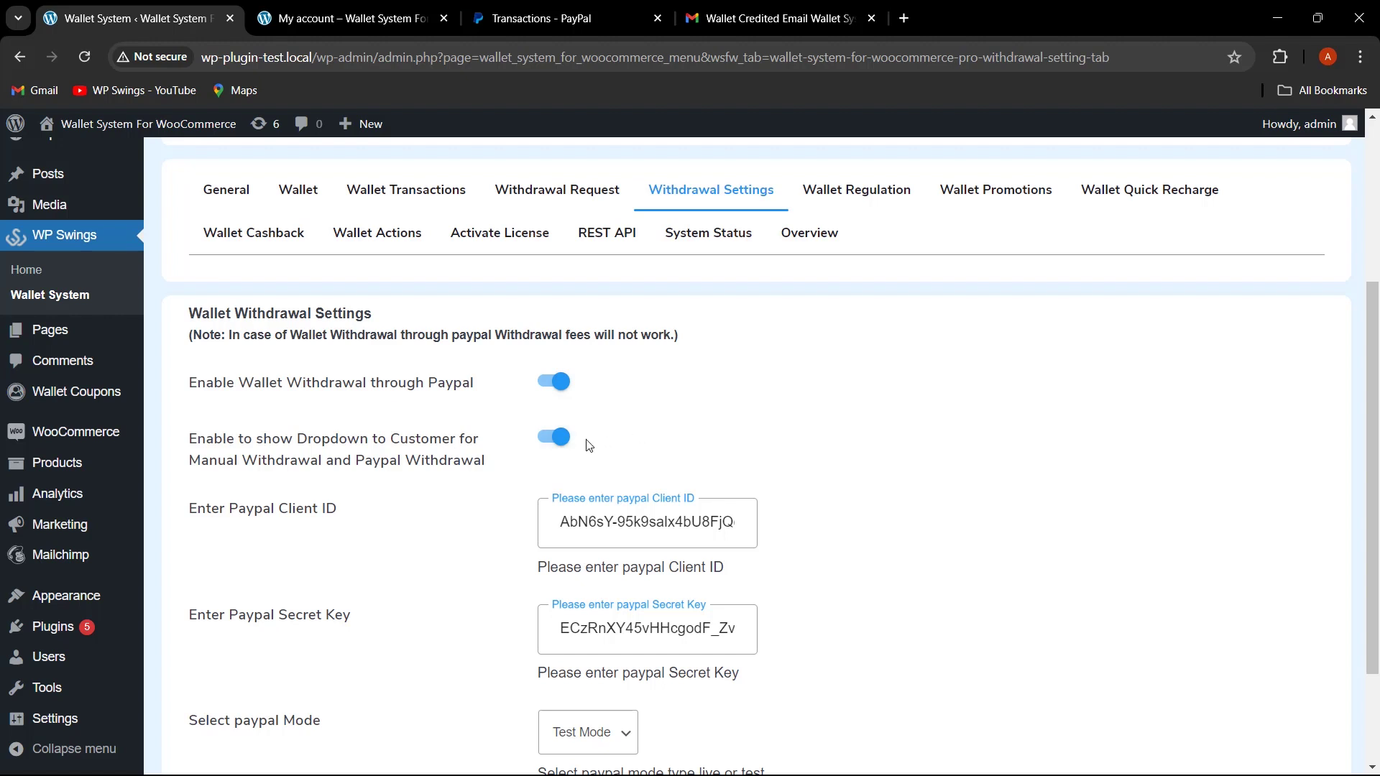
pyautogui.scroll(-2, 897, 487)
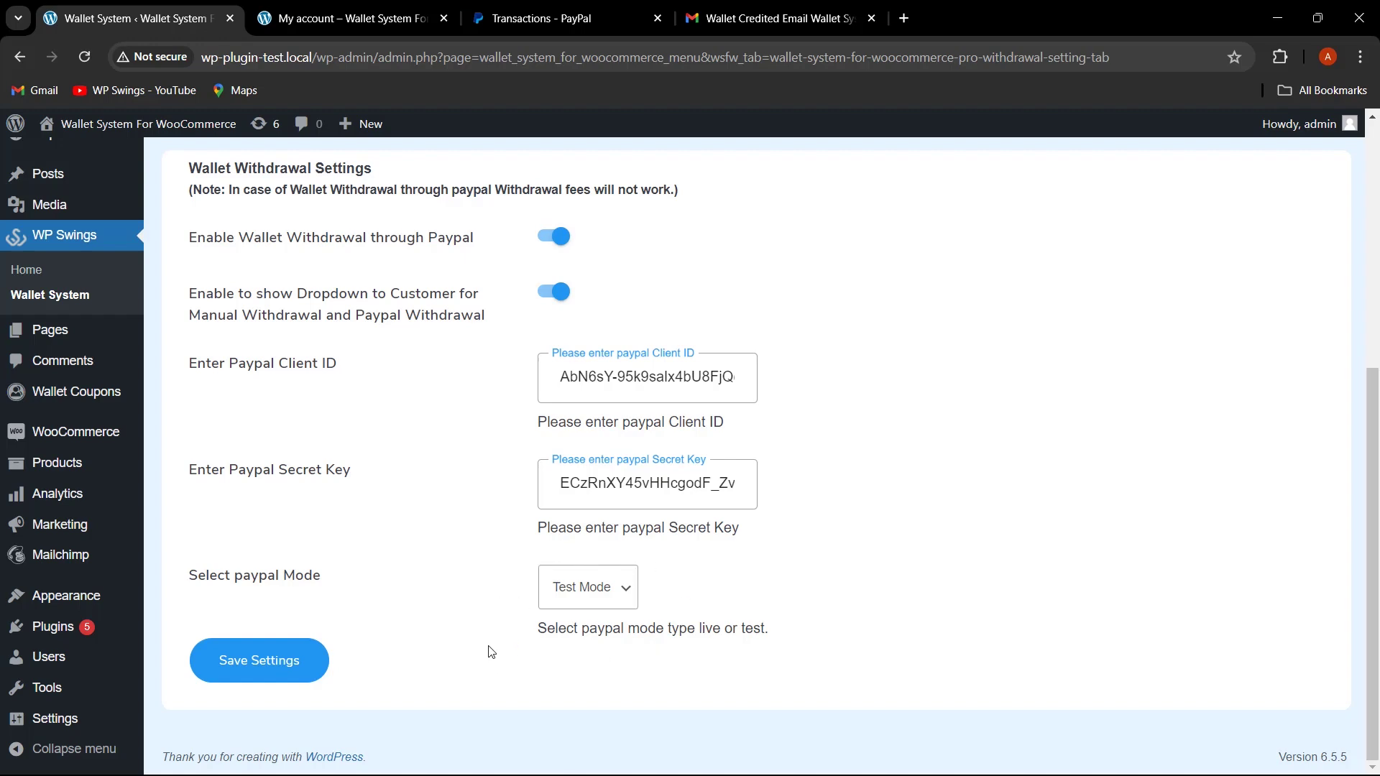
pyautogui.click(280, 654)
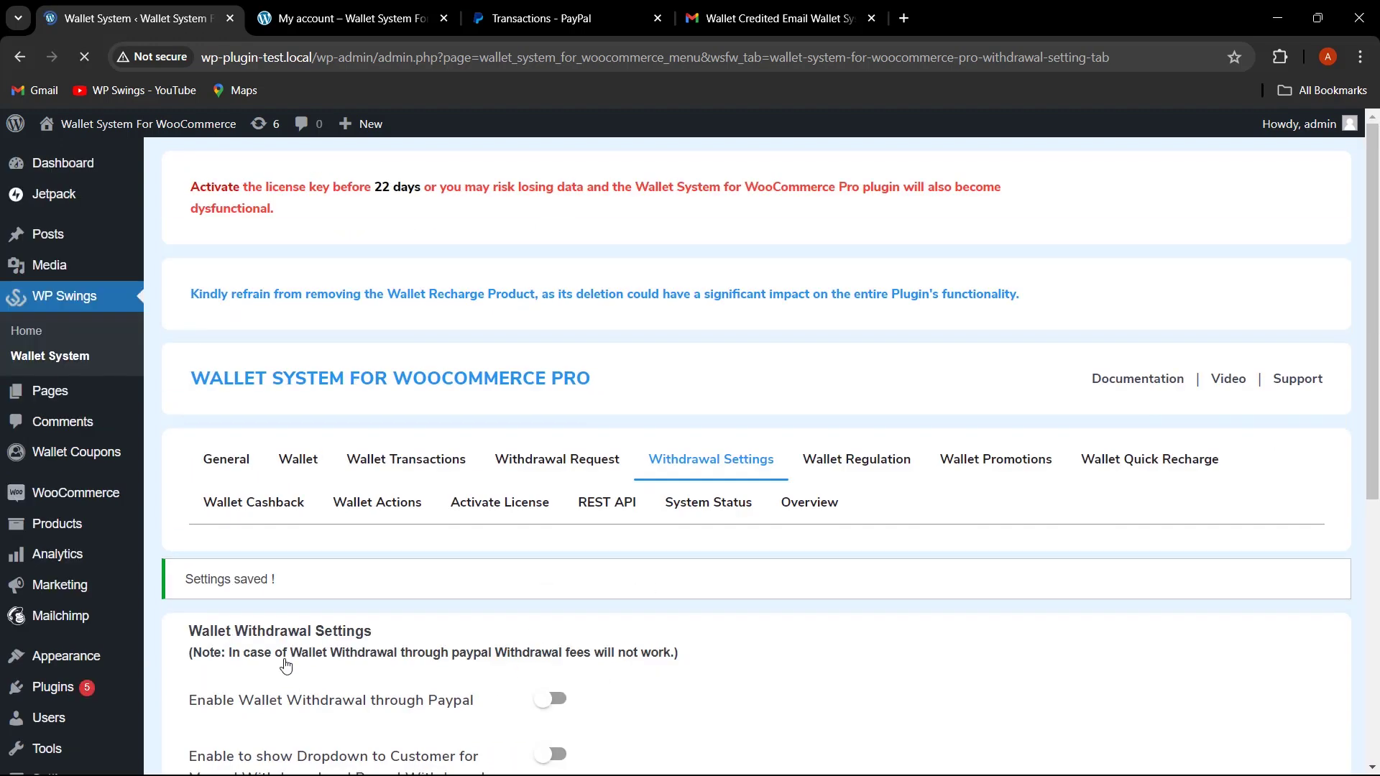
# On the storefront's Wallet Withdrawal Request page, set the amount to $37, choose Paypal as the withdrawal option and fill in the PayPal mail ID.
pyautogui.click(363, 18)
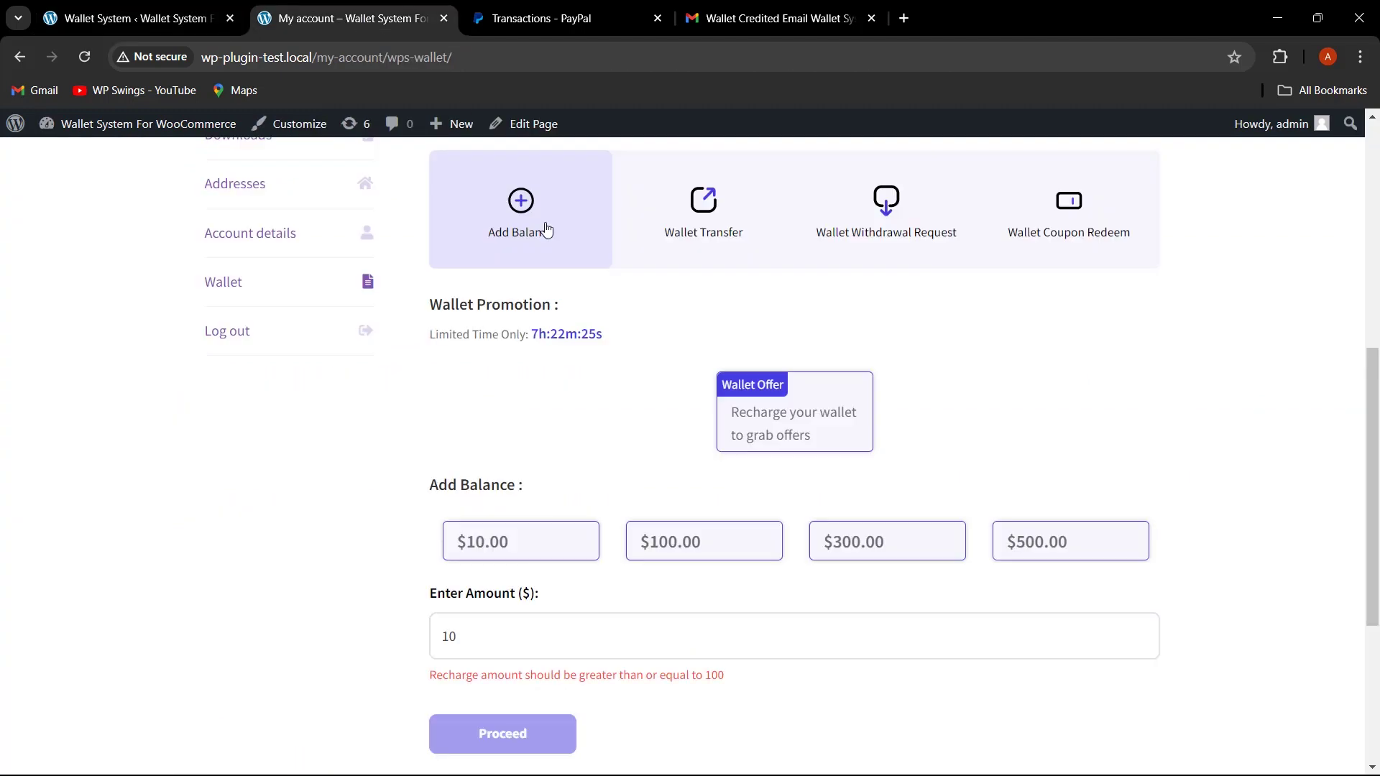
pyautogui.click(900, 213)
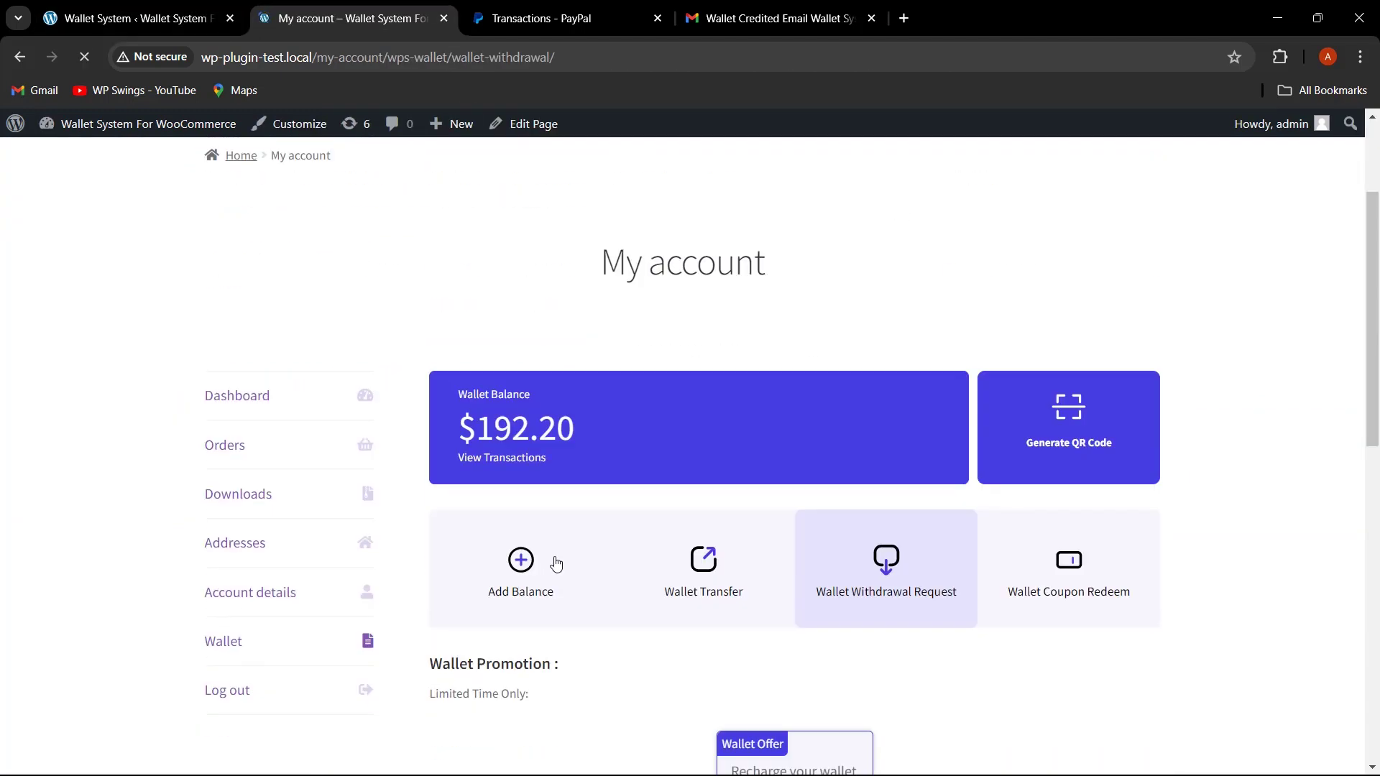
pyautogui.scroll(-3, 647, 610)
pyautogui.click(655, 697)
pyautogui.write('30')
pyautogui.scroll(-2, 658, 509)
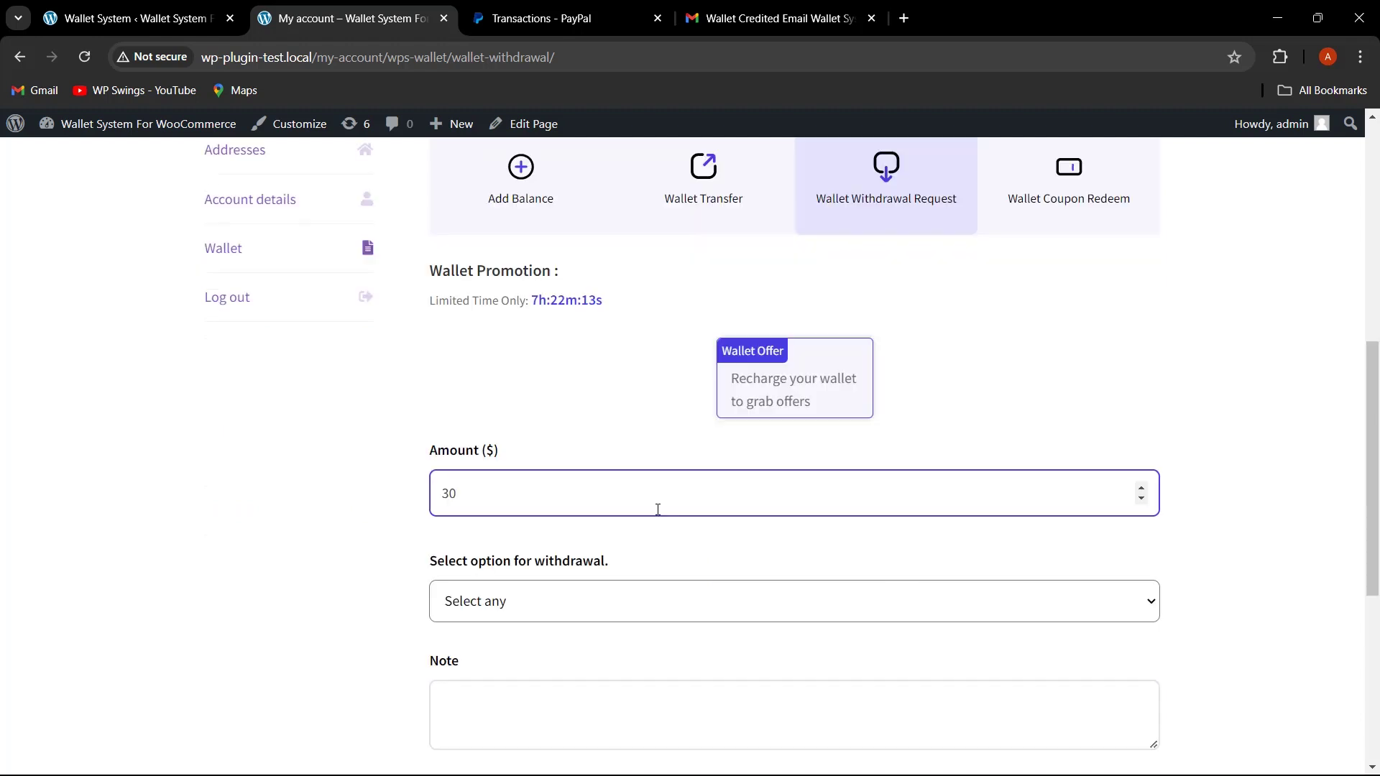
pyautogui.click(731, 605)
pyautogui.click(621, 662)
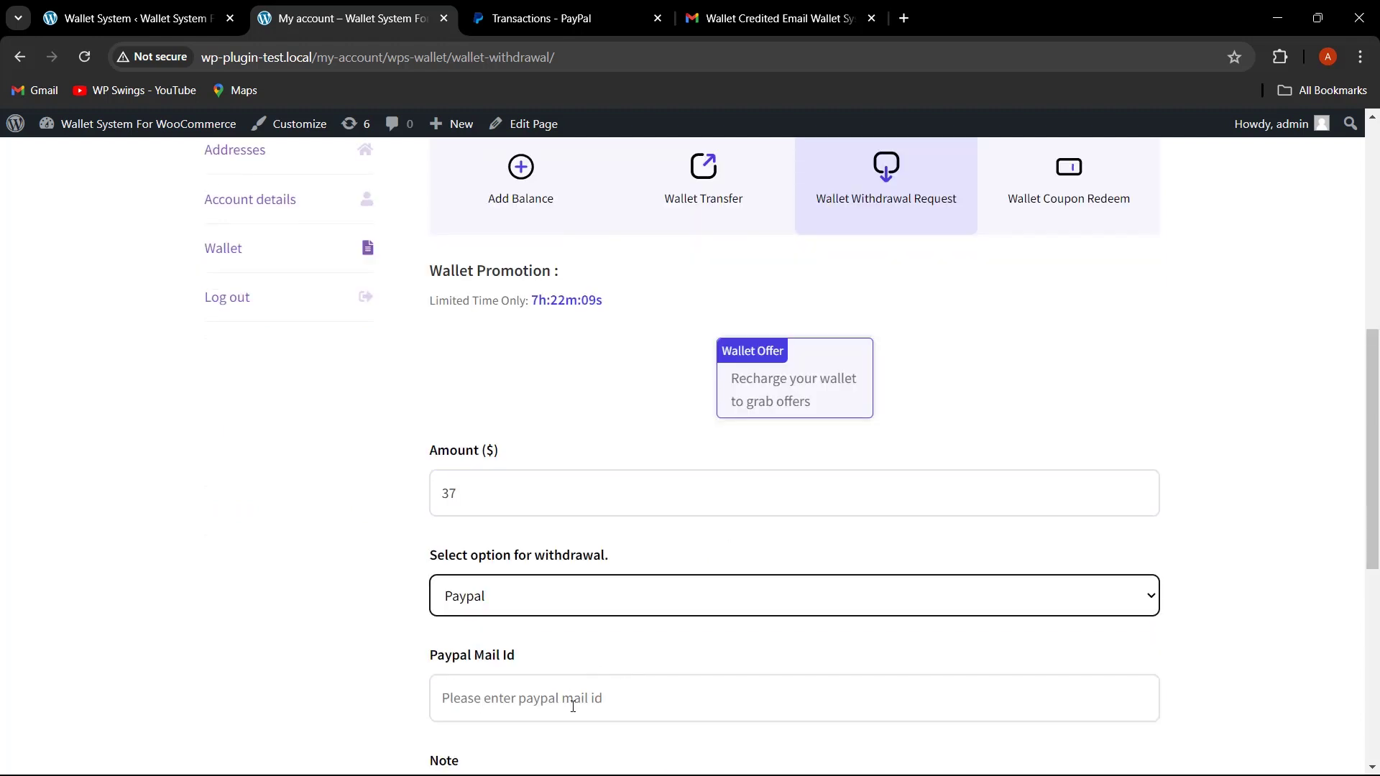
pyautogui.click(708, 708)
pyautogui.hotkey('ctrl', 'v')
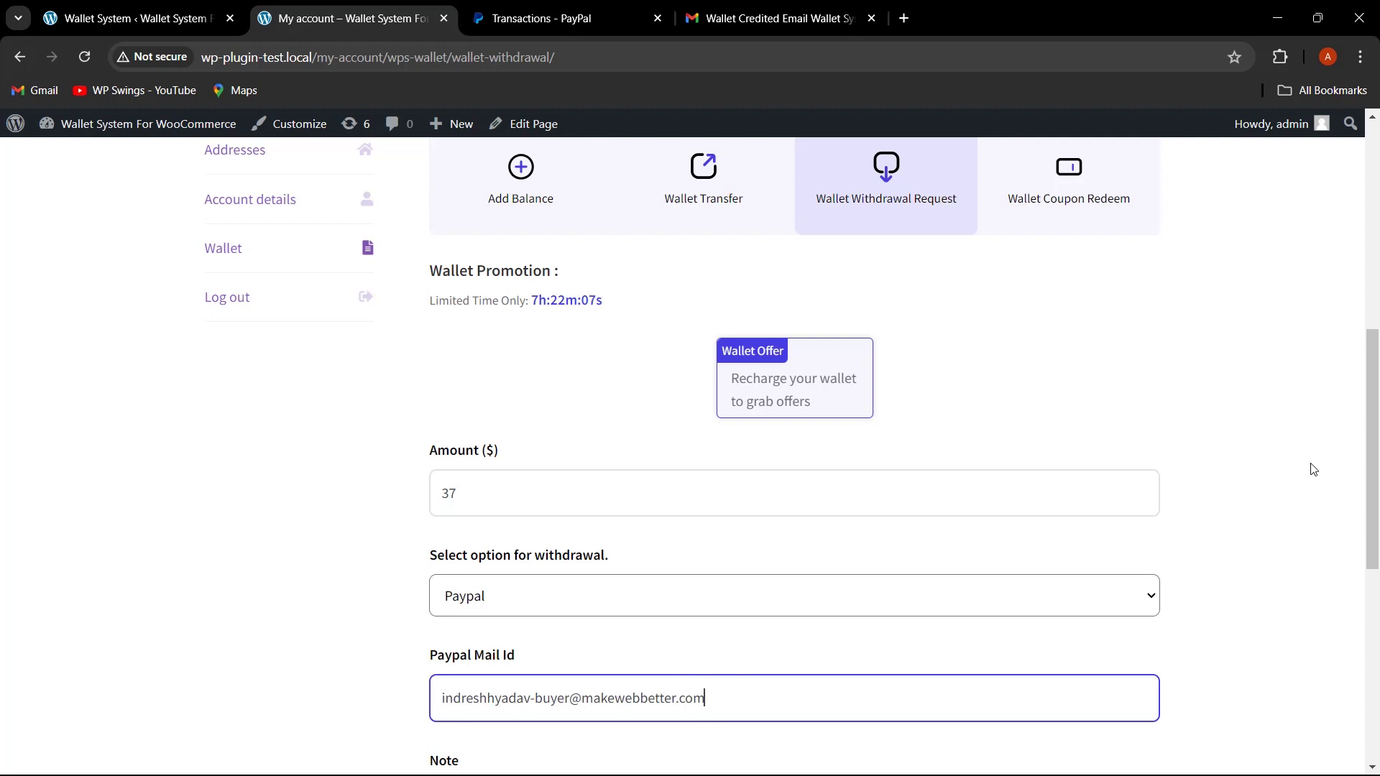
# Add the note "Wallet withdrawal", submit the withdrawal request and check its status in the request list.
pyautogui.scroll(-2, 1373, 397)
pyautogui.scroll(-5, 490, 264)
pyautogui.click(499, 296)
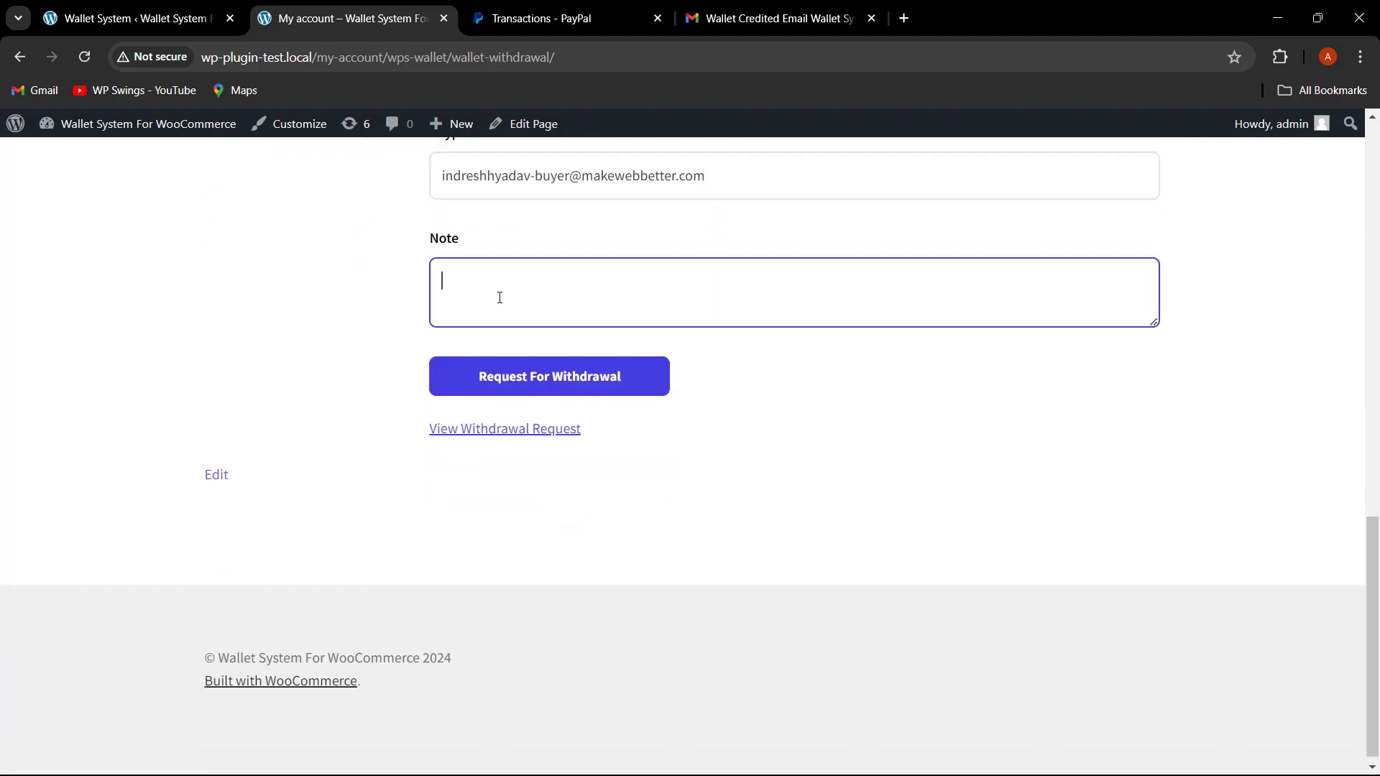
pyautogui.write('Wallet withdrawal')
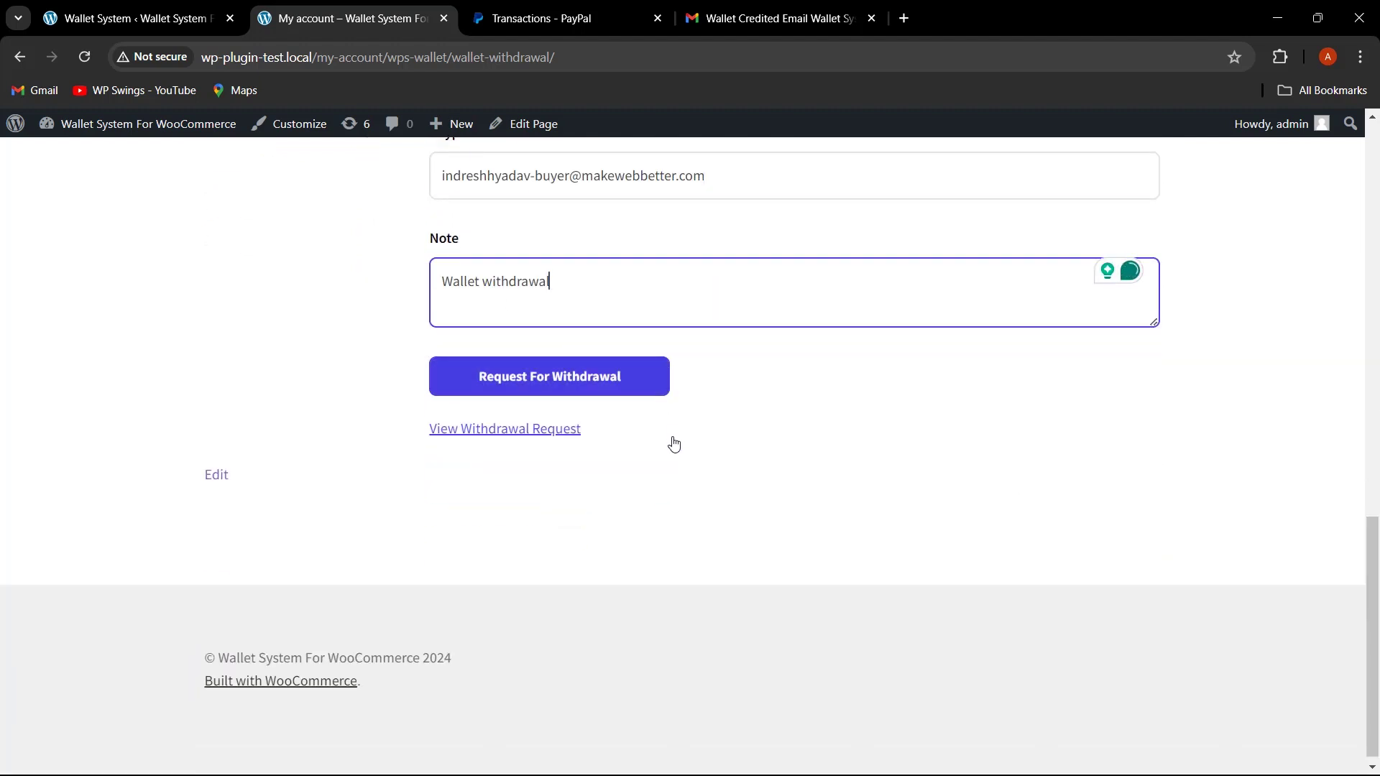
pyautogui.click(616, 380)
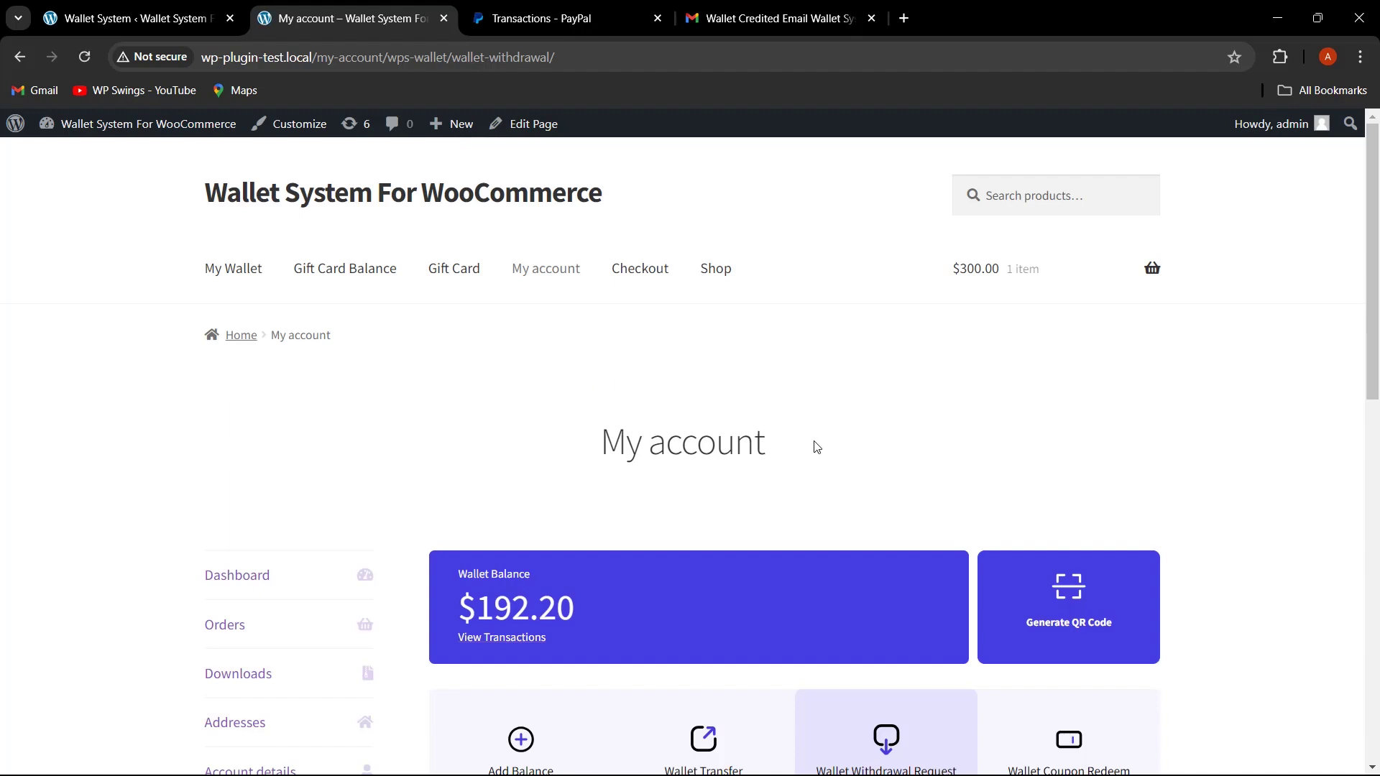
pyautogui.scroll(-6, 816, 448)
pyautogui.scroll(-1, 1355, 481)
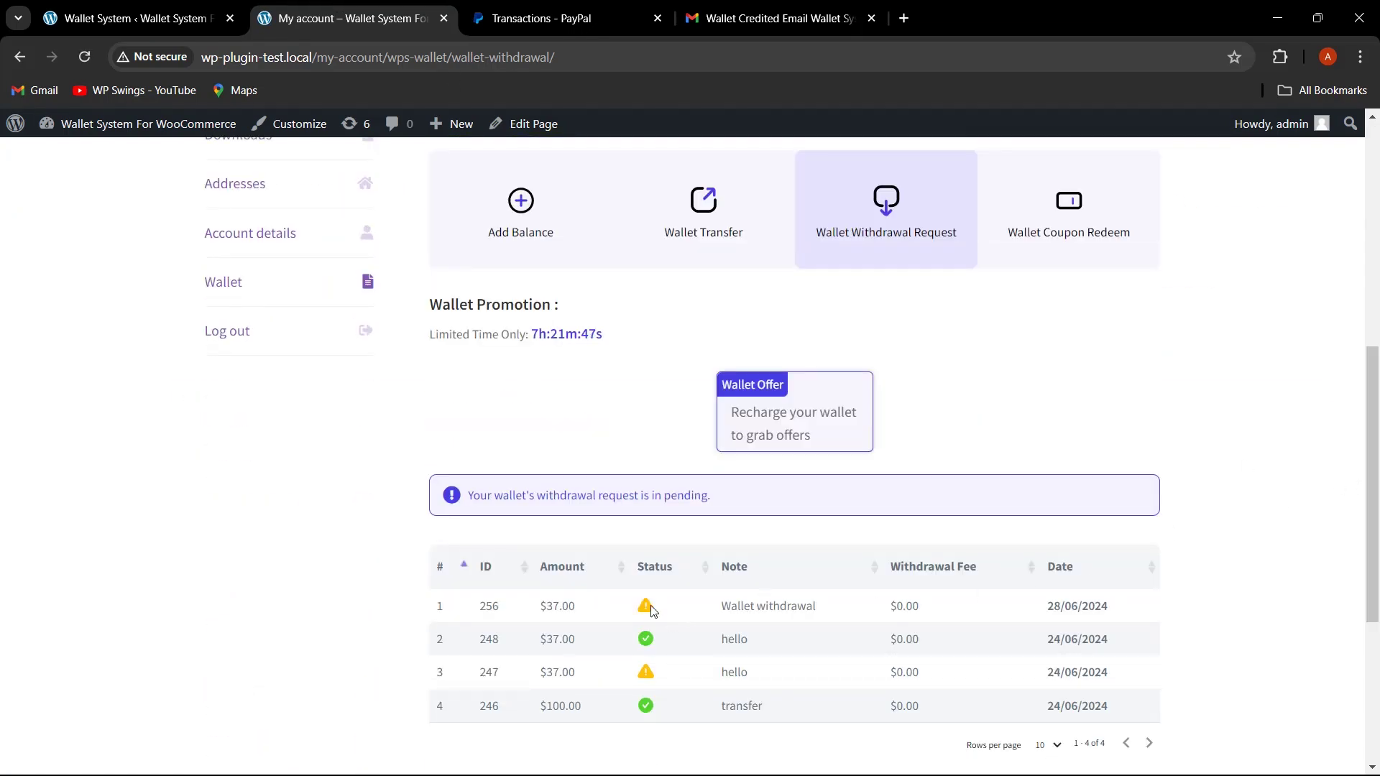
# In the admin's Withdrawal Request list, approve the new $37 request with the note "Wallet withdrawal".
pyautogui.click(126, 18)
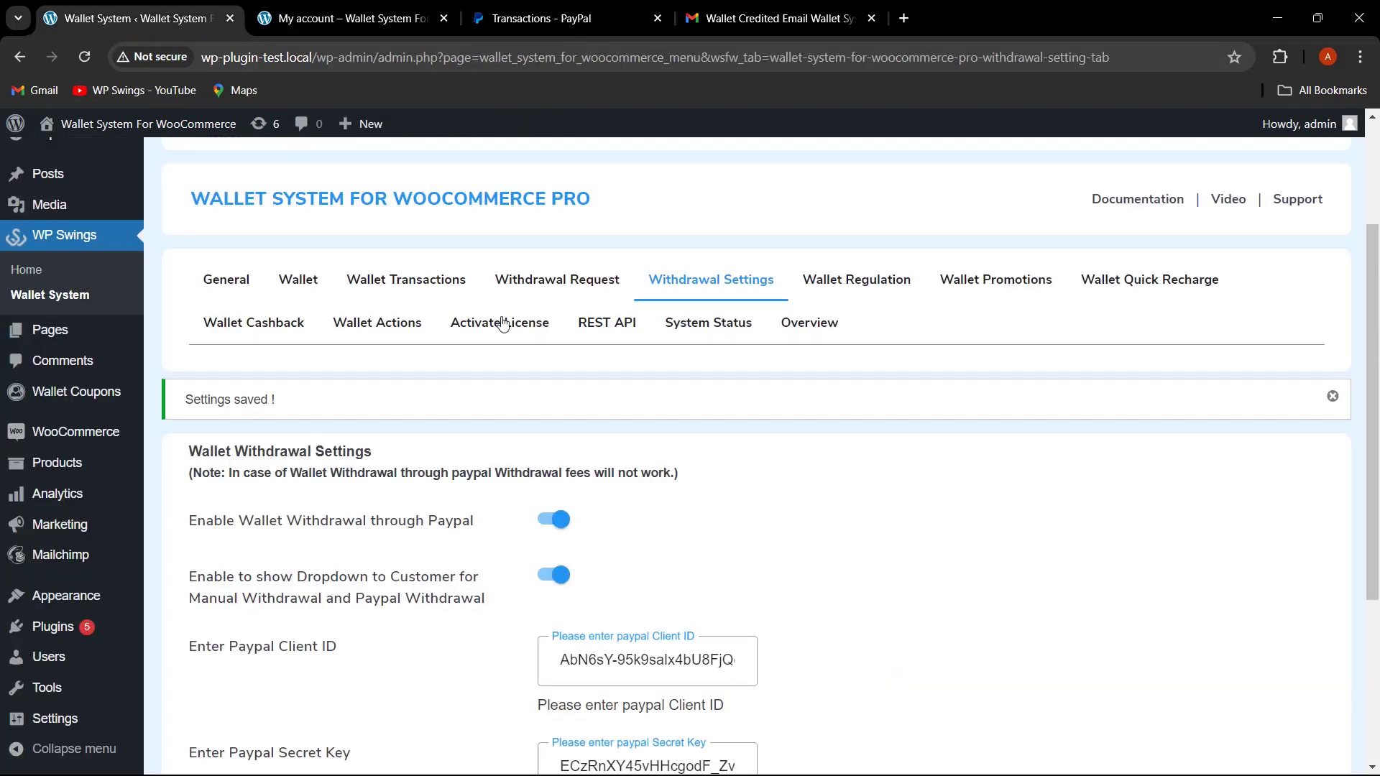
pyautogui.click(557, 286)
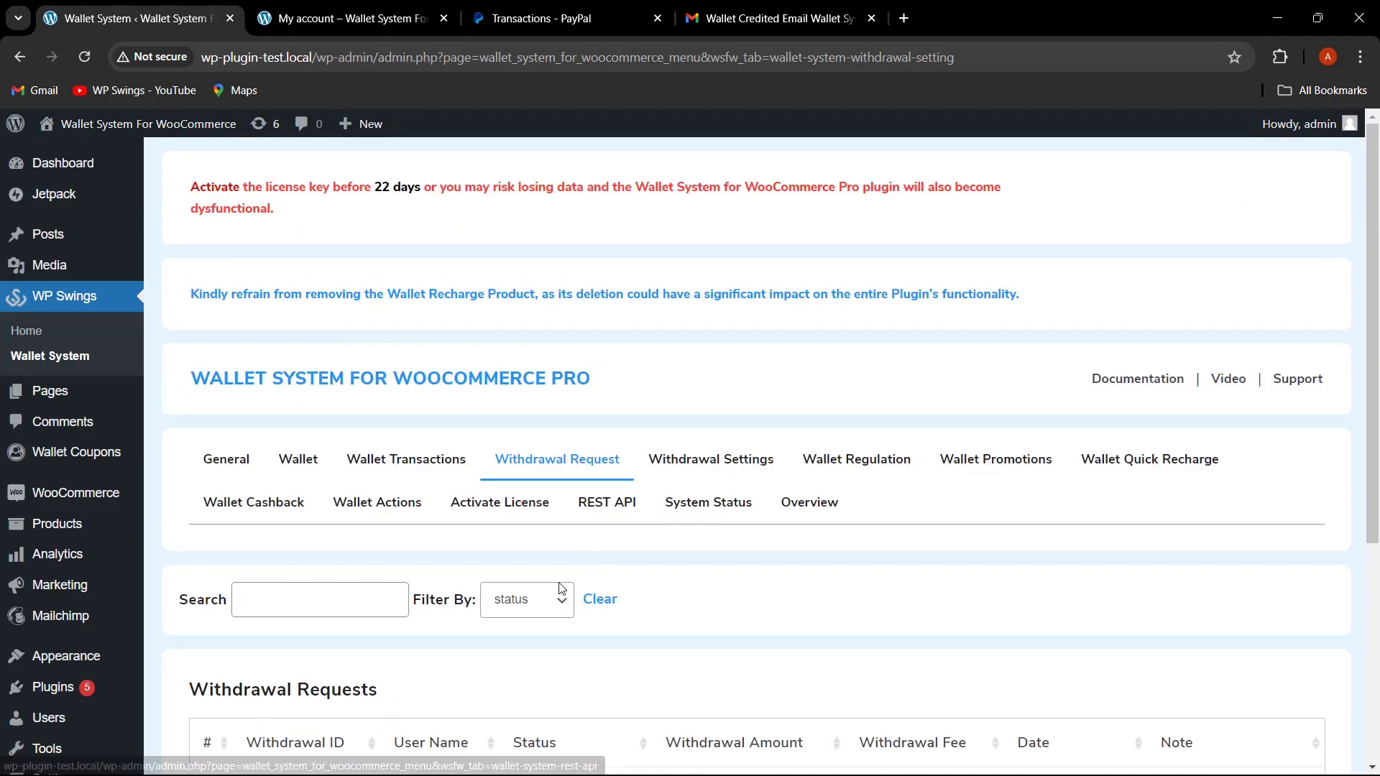
pyautogui.scroll(-4, 629, 490)
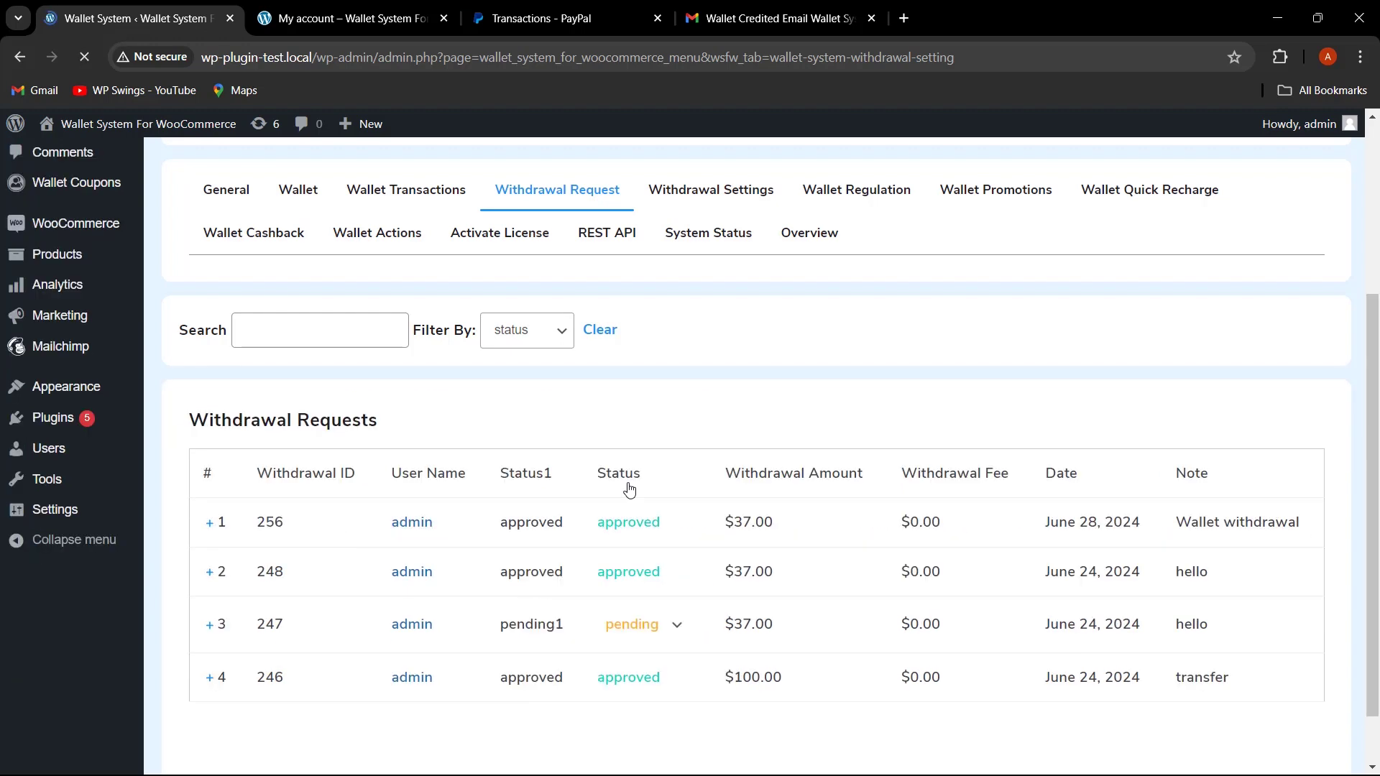
# Check the status of the $37 withdrawal on the storefront and look for the matching amount in the PayPal transactions.
pyautogui.click(352, 18)
pyautogui.scroll(1, 1212, 677)
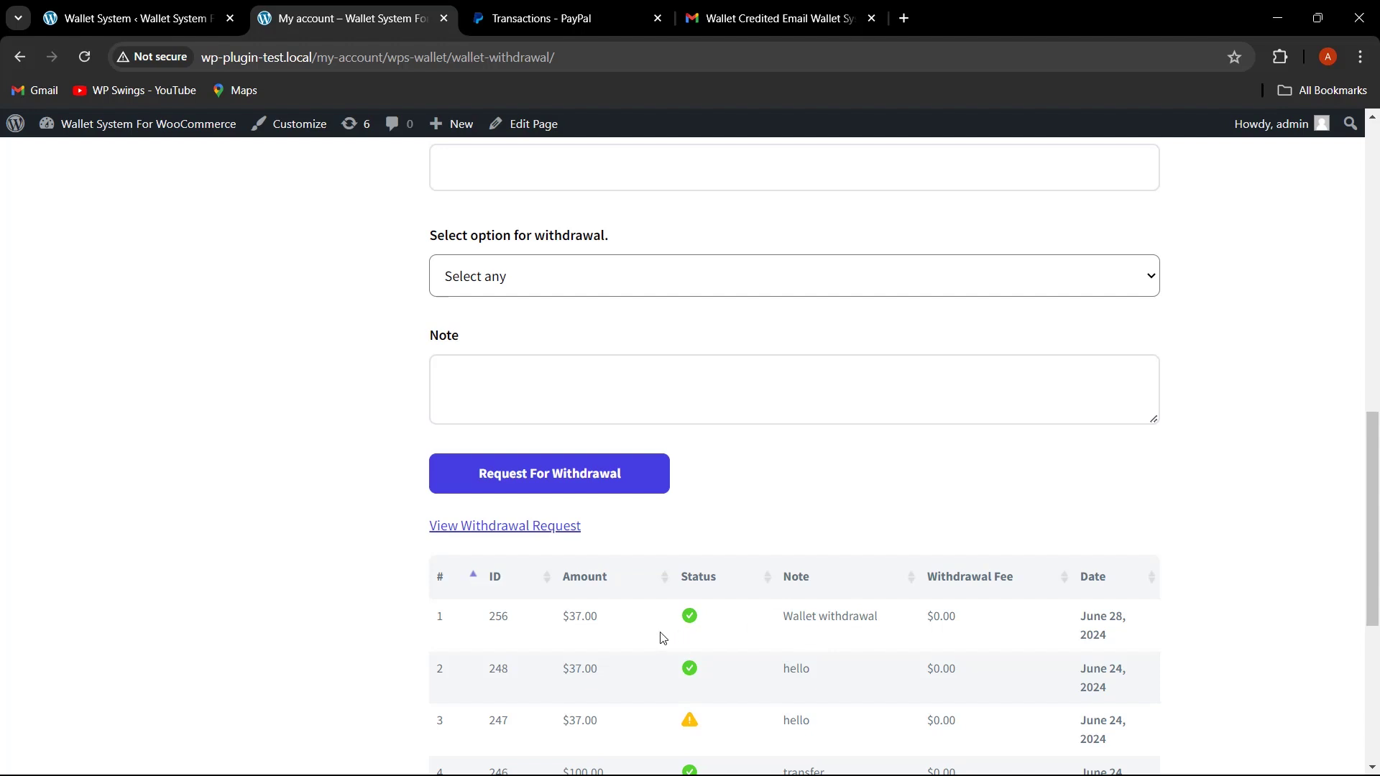
pyautogui.moveTo(599, 617); pyautogui.dragTo(567, 613)
pyautogui.click(531, 18)
pyautogui.moveTo(828, 572); pyautogui.dragTo(922, 569)
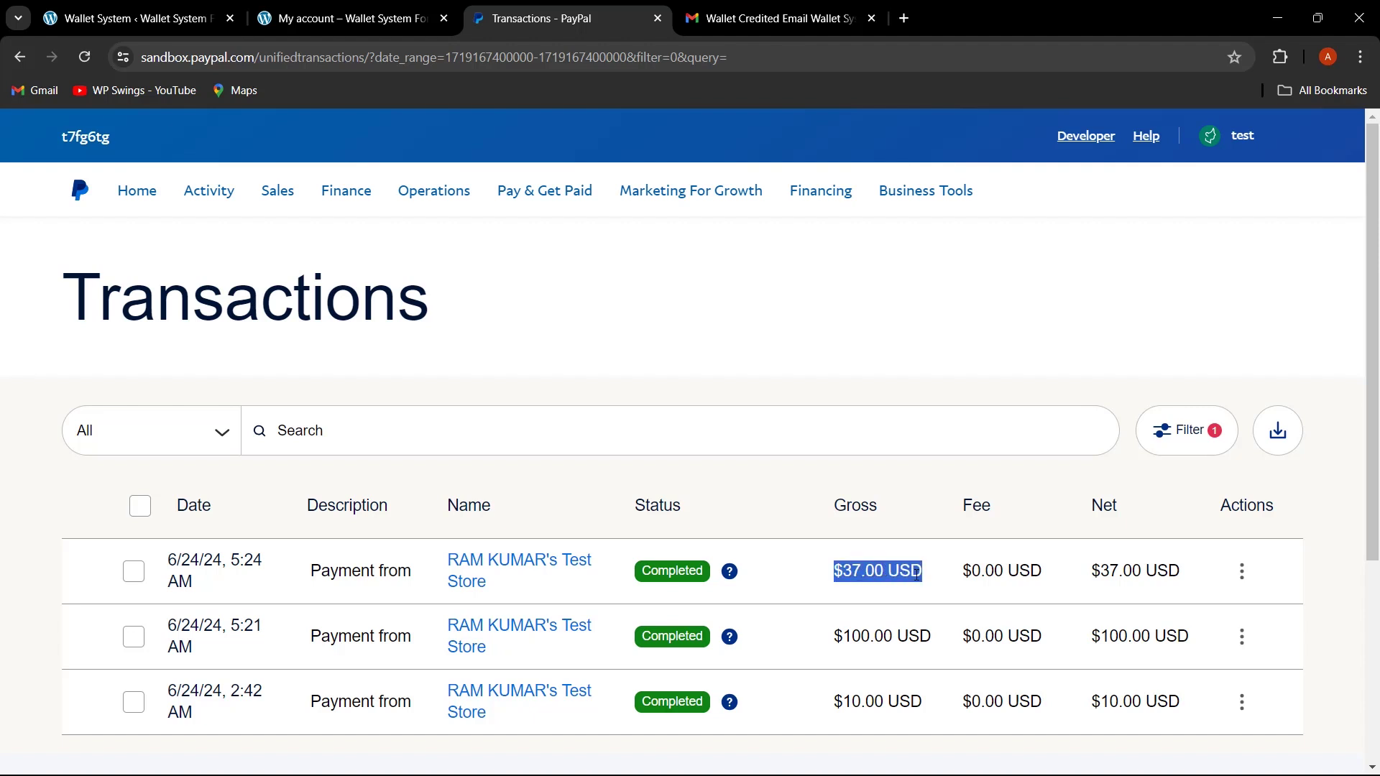
# From the admin's Wallet Actions settings, open the wallet recharge product for editing in a separate browser tab.
pyautogui.click(136, 16)
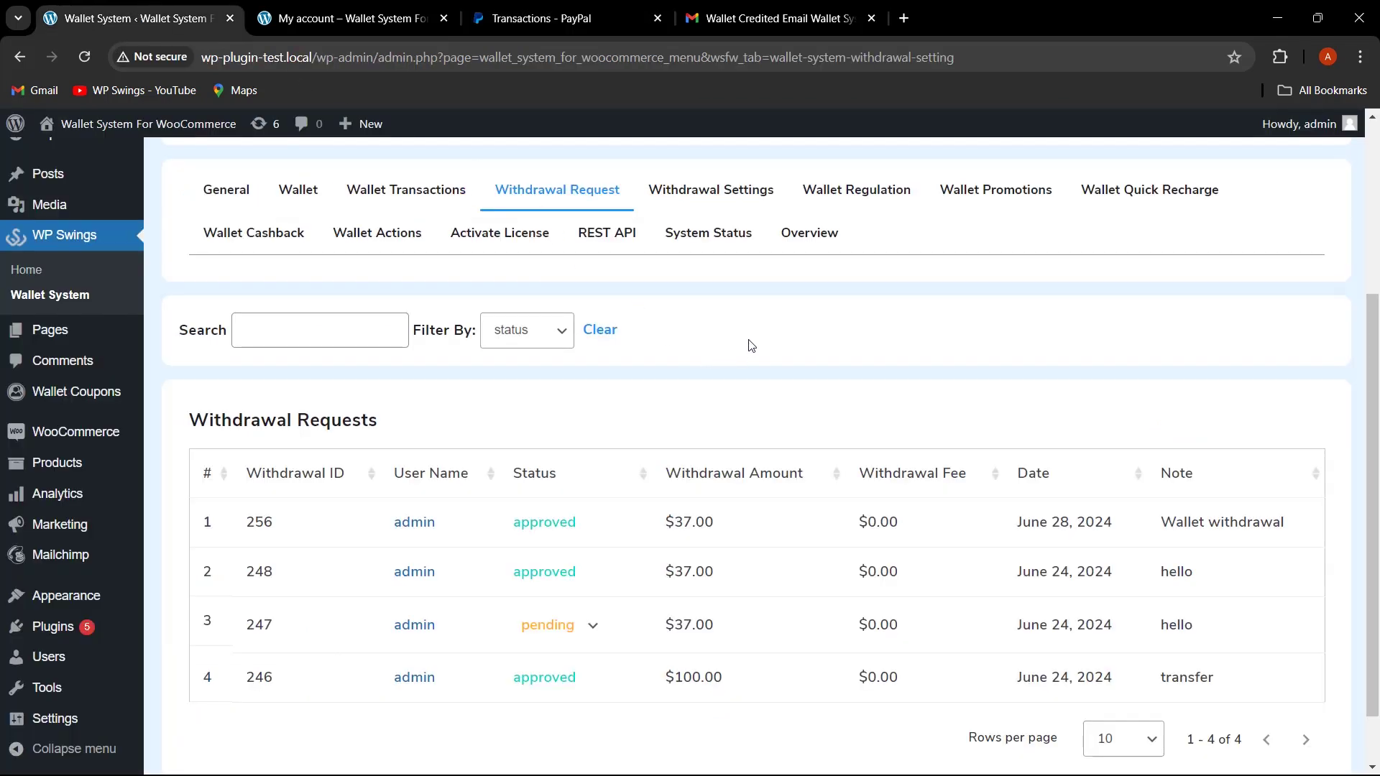
pyautogui.click(391, 238)
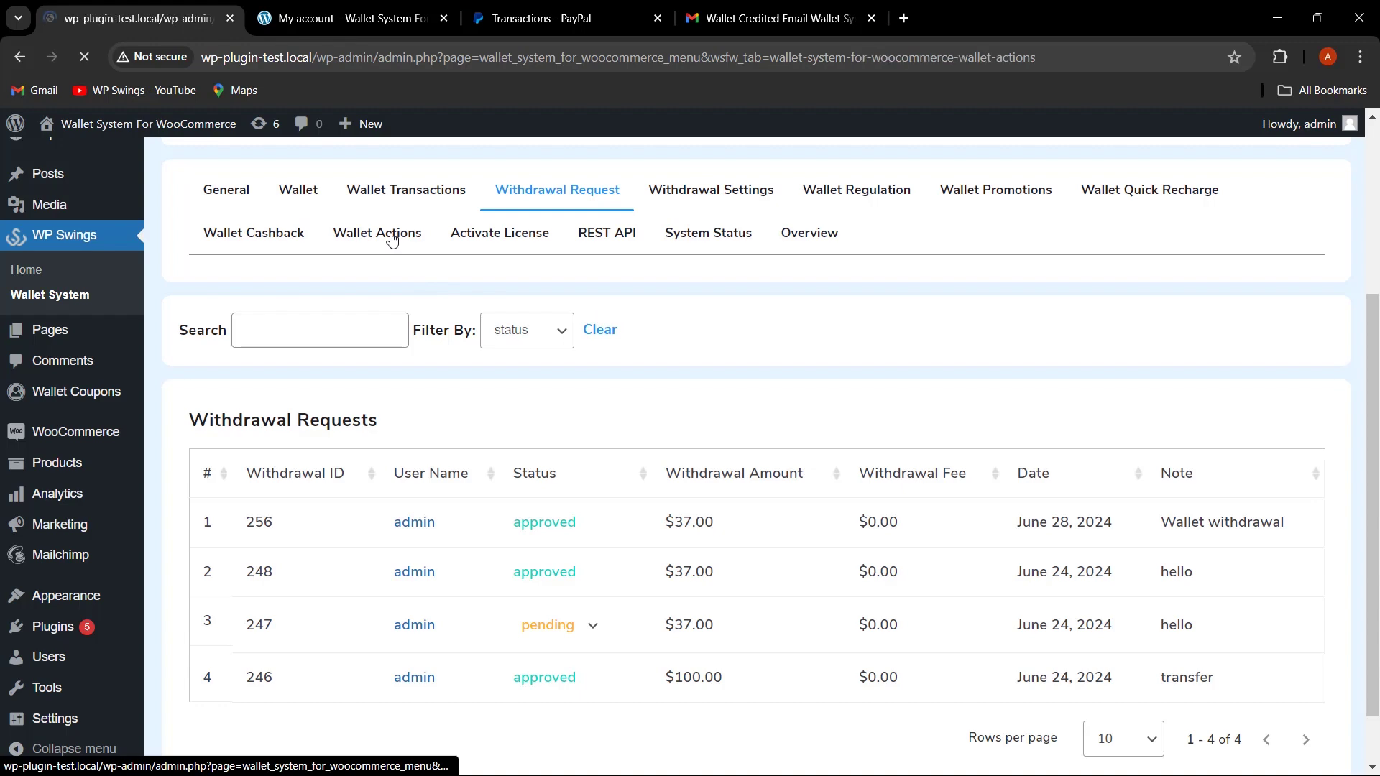
pyautogui.scroll(-3, 1376, 298)
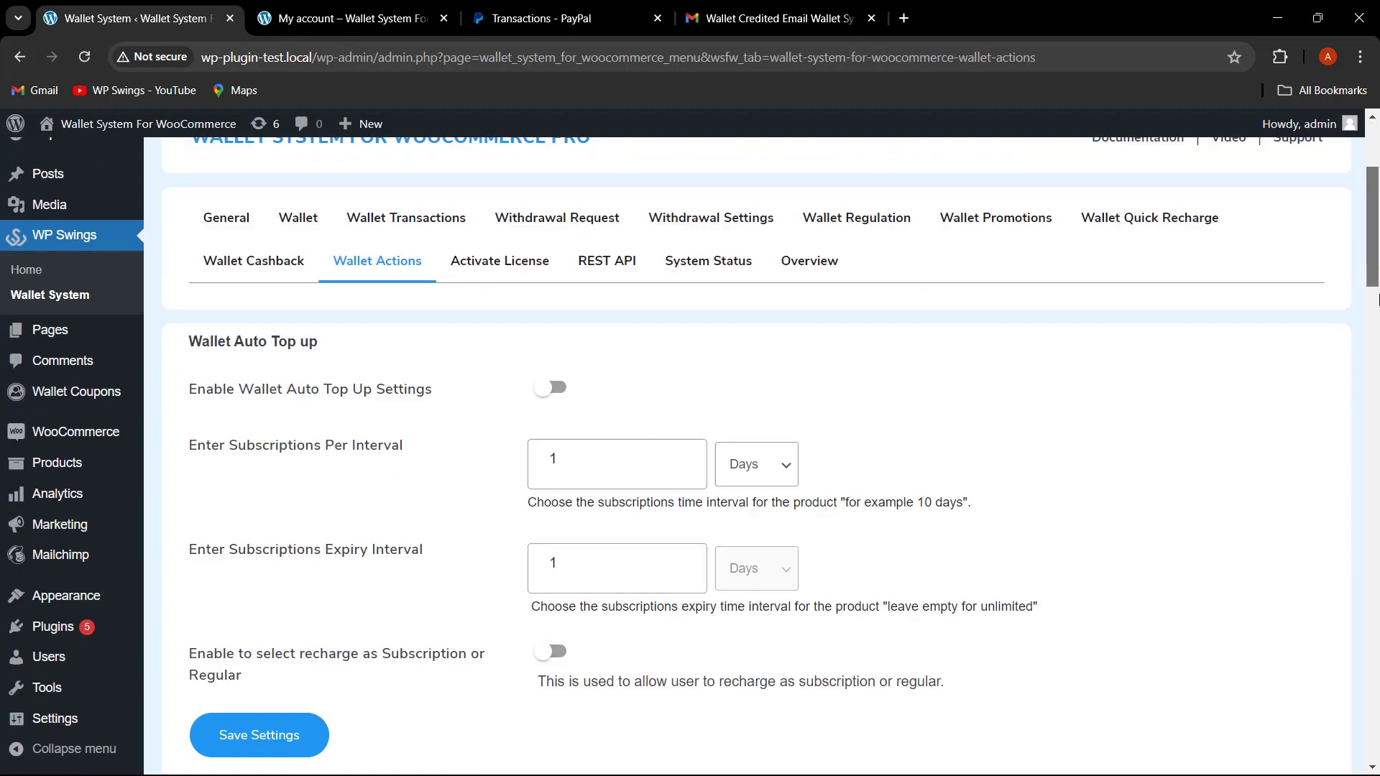
pyautogui.moveTo(1376, 298); pyautogui.dragTo(1376, 633)
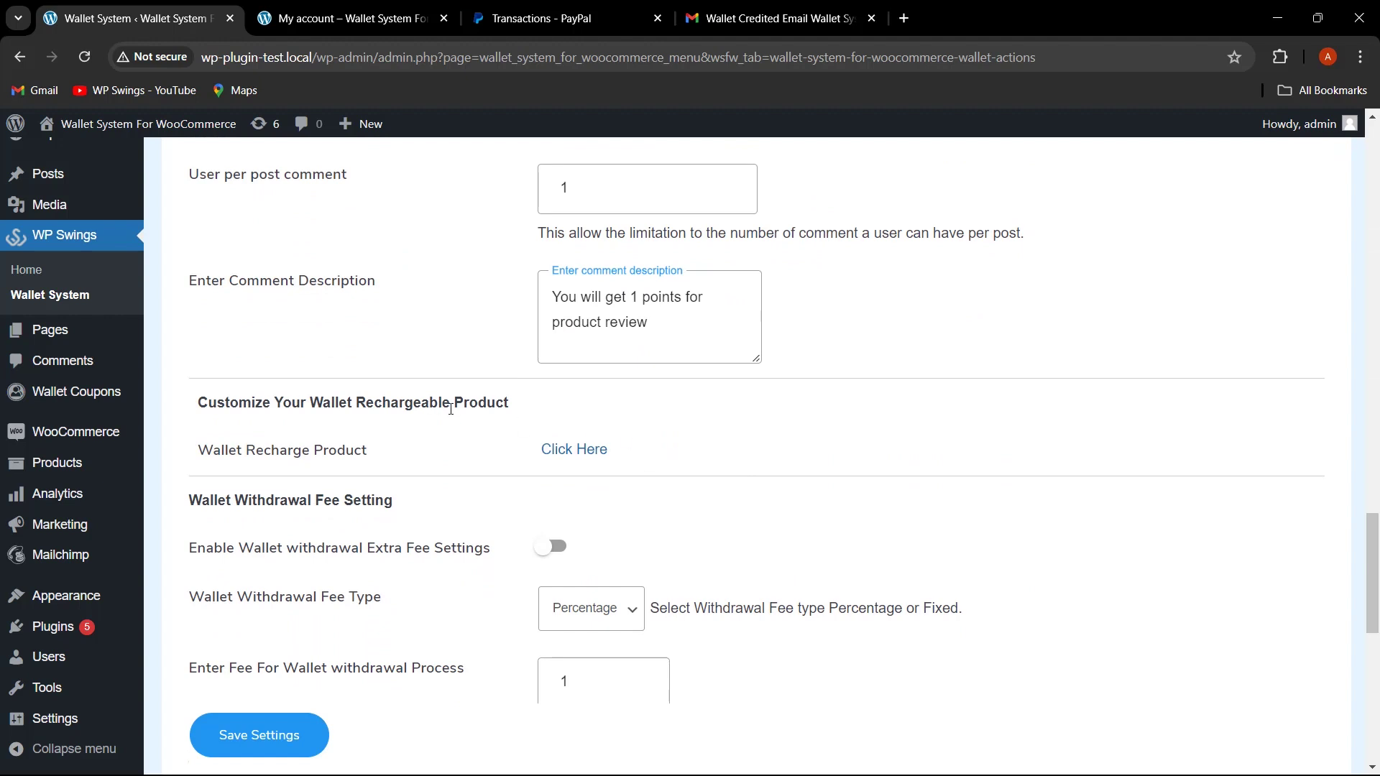
pyautogui.rightClick(582, 452)
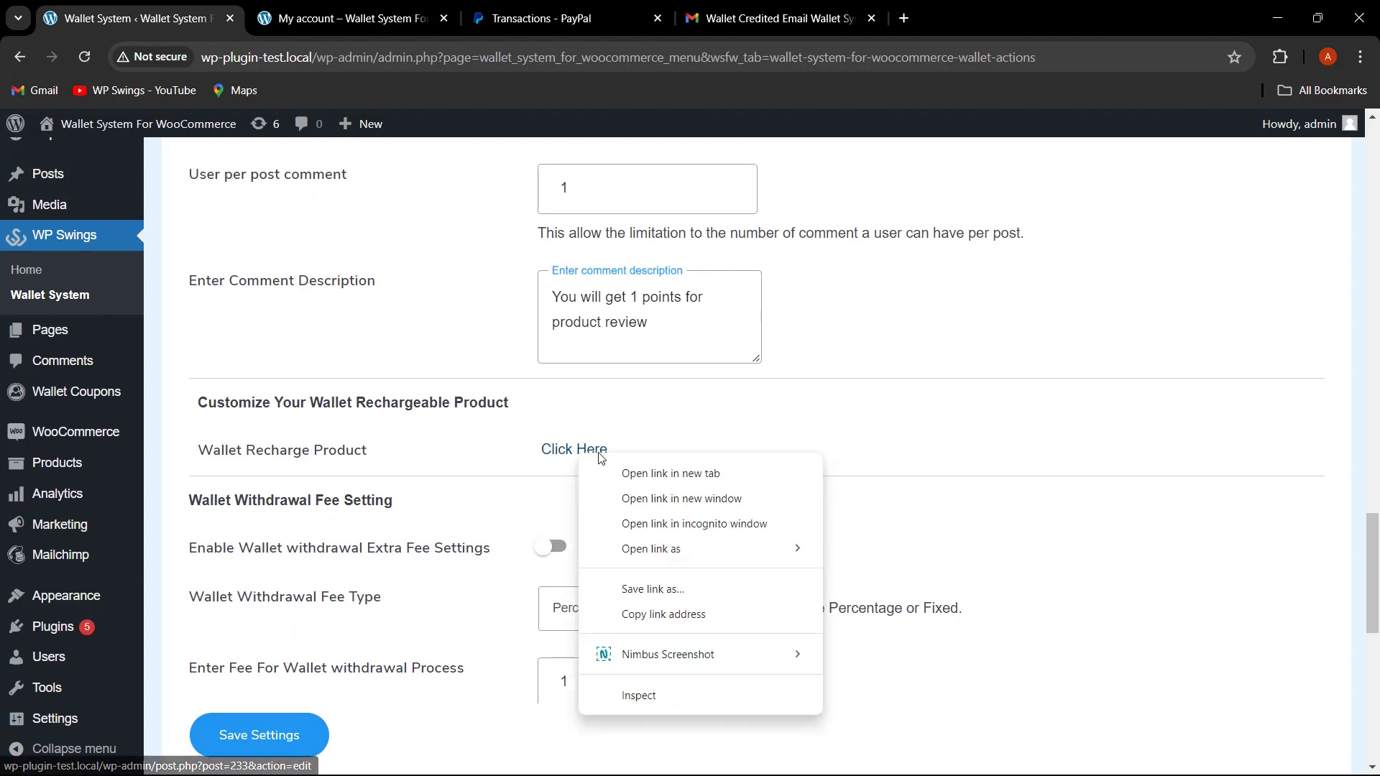
pyautogui.click(647, 468)
pyautogui.click(329, 8)
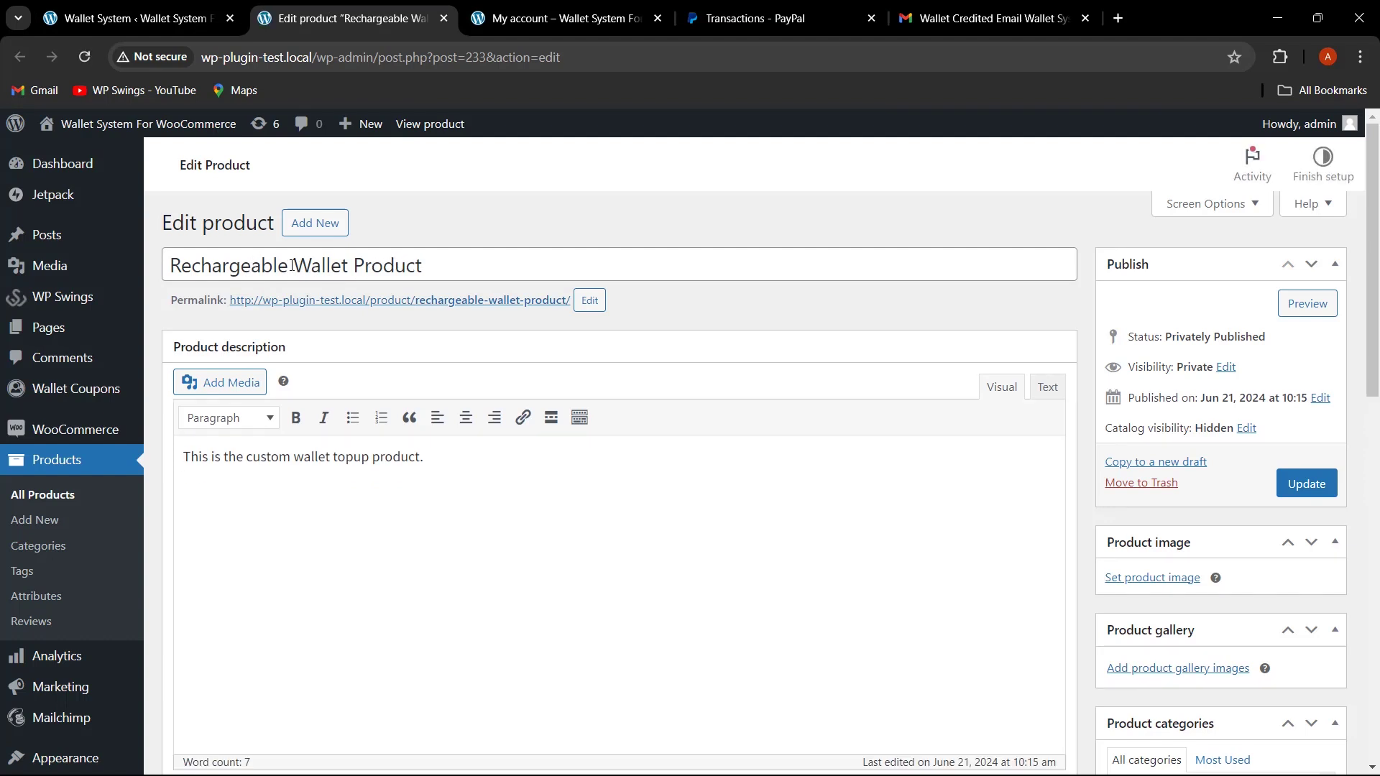
# Rename the rechargeable product to "Wallet Product", look over its product data and update the product.
pyautogui.moveTo(286, 266); pyautogui.dragTo(167, 269)
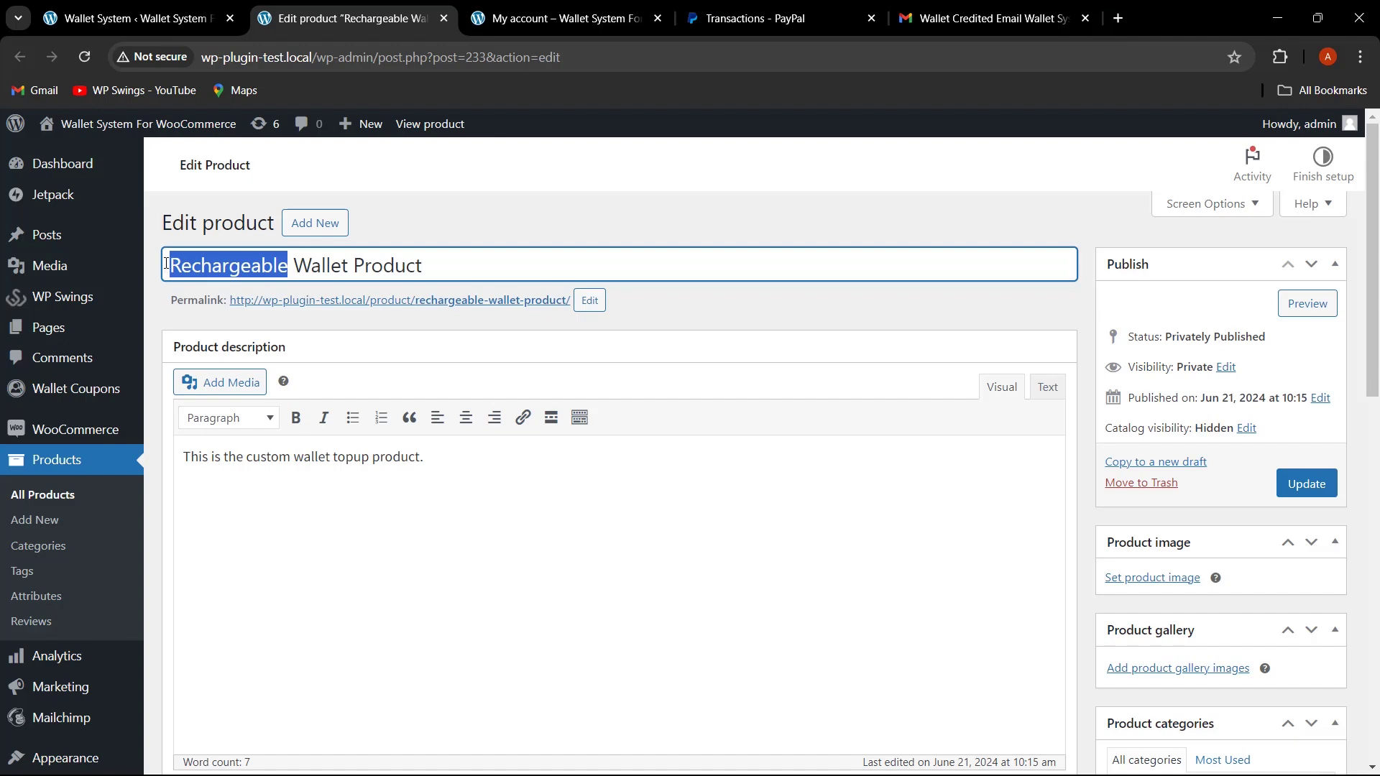
pyautogui.press('BackSpace')
pyautogui.moveTo(1374, 389); pyautogui.dragTo(1367, 532)
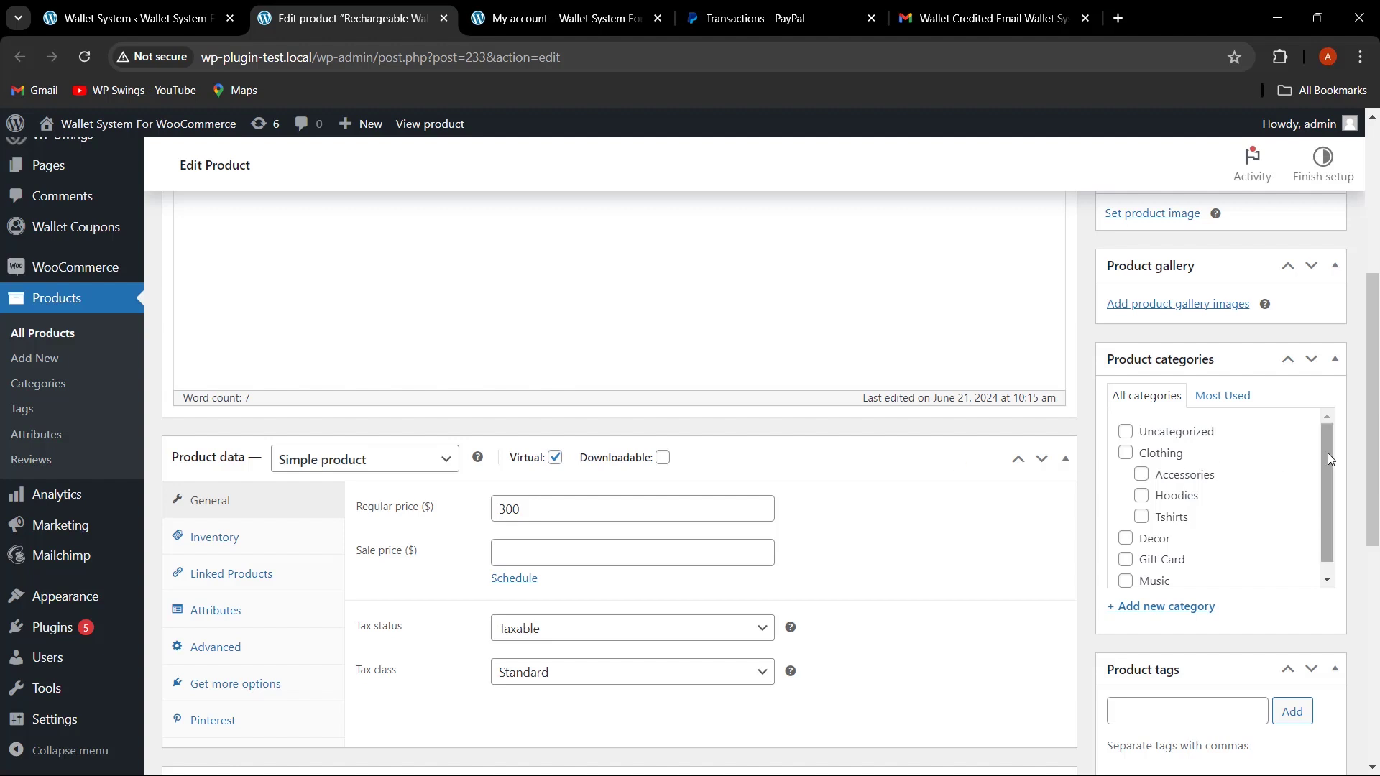
pyautogui.moveTo(1373, 468)
pyautogui.mouseDown()
pyautogui.moveTo(1373, 496)
pyautogui.moveTo(1378, 470)
pyautogui.mouseUp()
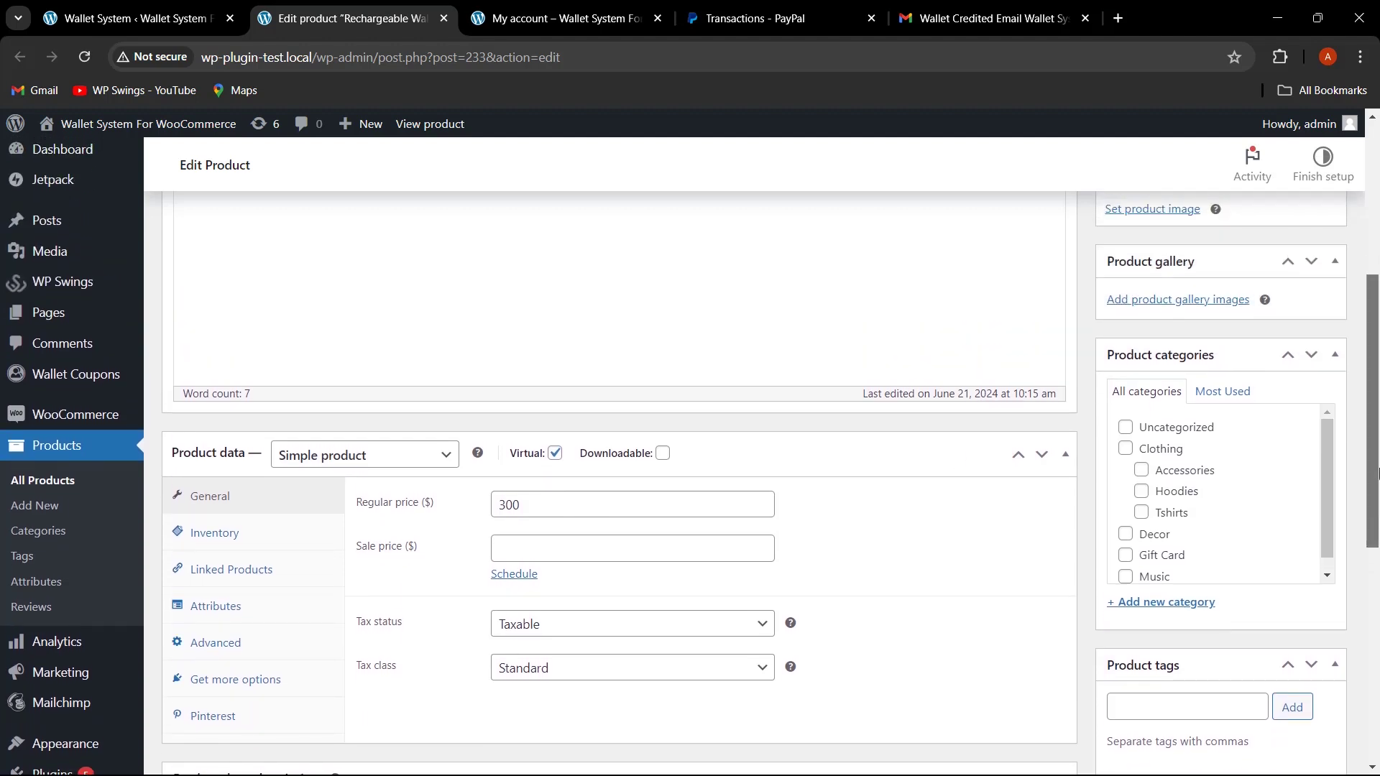
pyautogui.moveTo(1378, 471); pyautogui.dragTo(1379, 311)
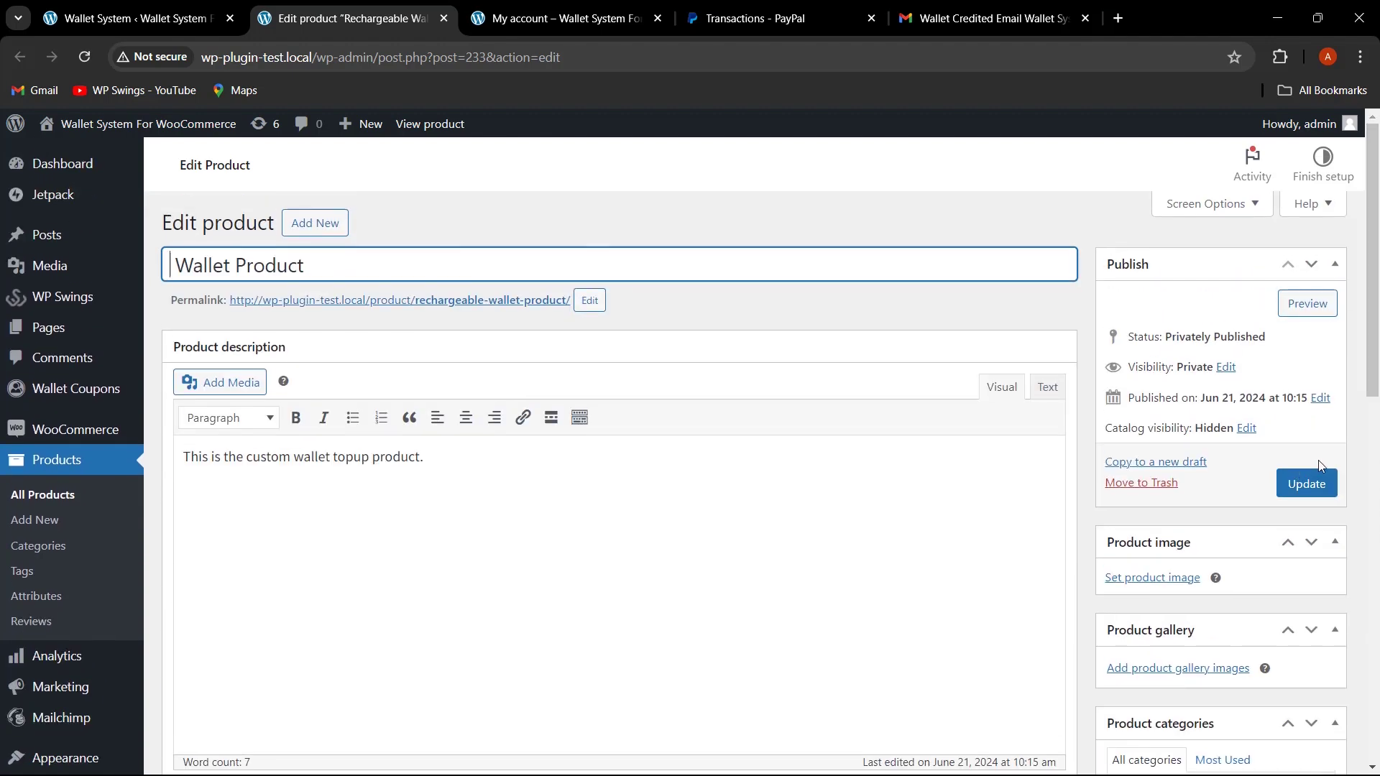
pyautogui.click(1308, 485)
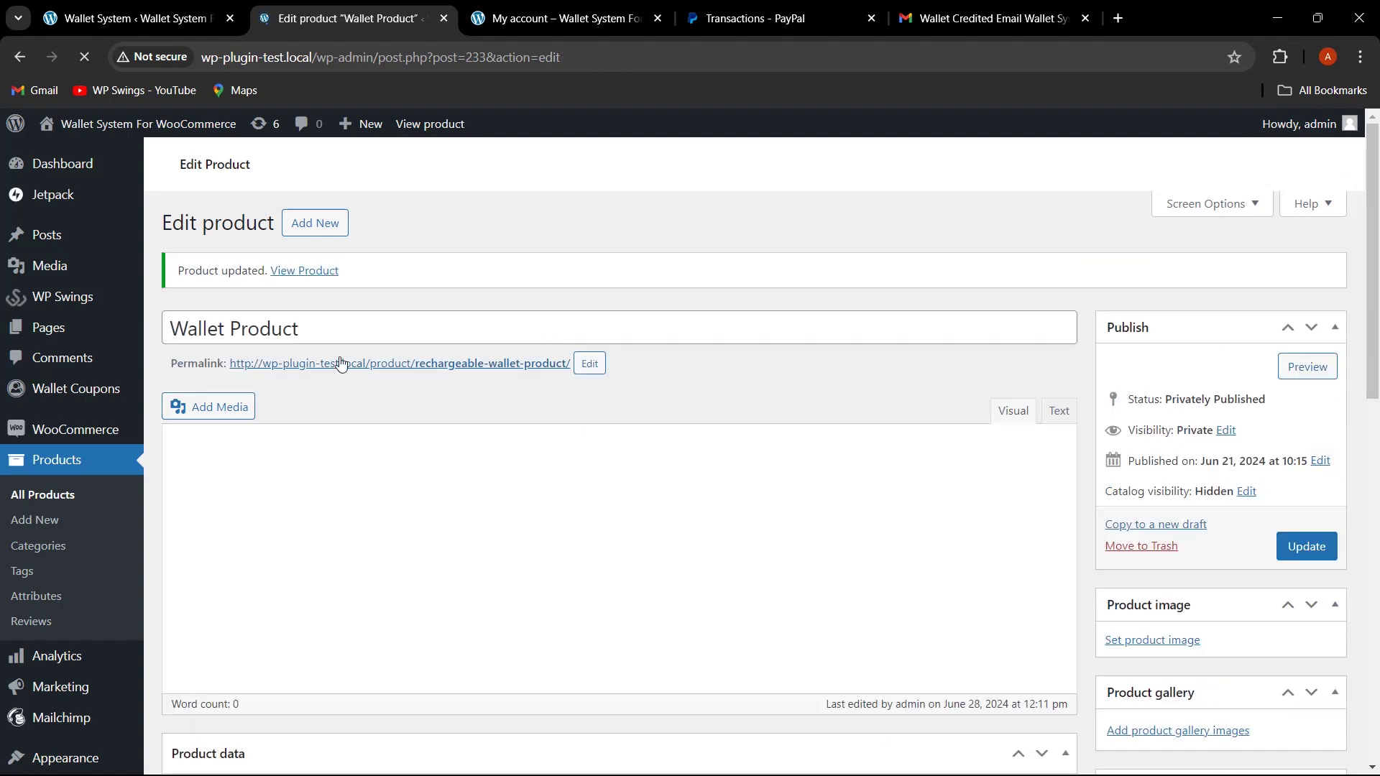
# View the renamed product on the storefront to check its title, and close the product page.
pyautogui.click(311, 271)
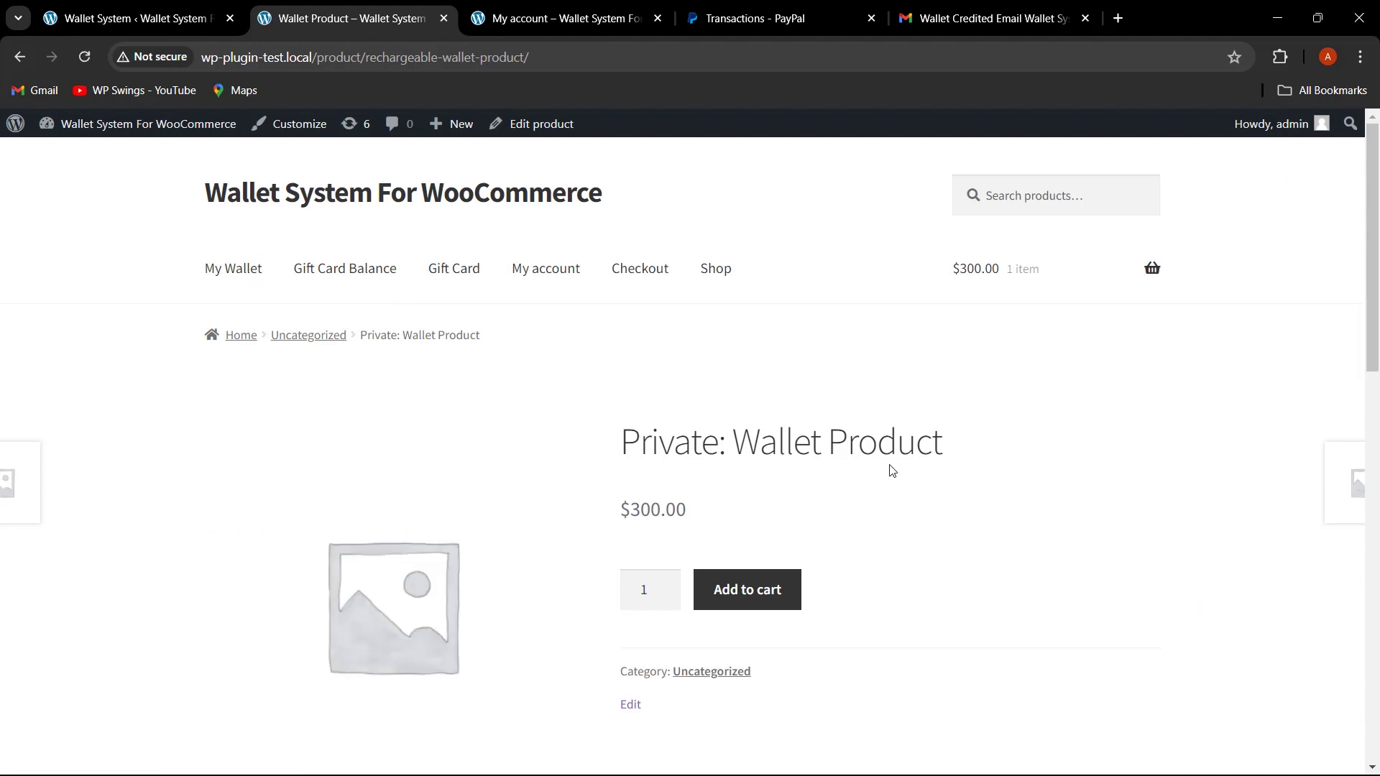
pyautogui.moveTo(965, 447); pyautogui.dragTo(760, 446)
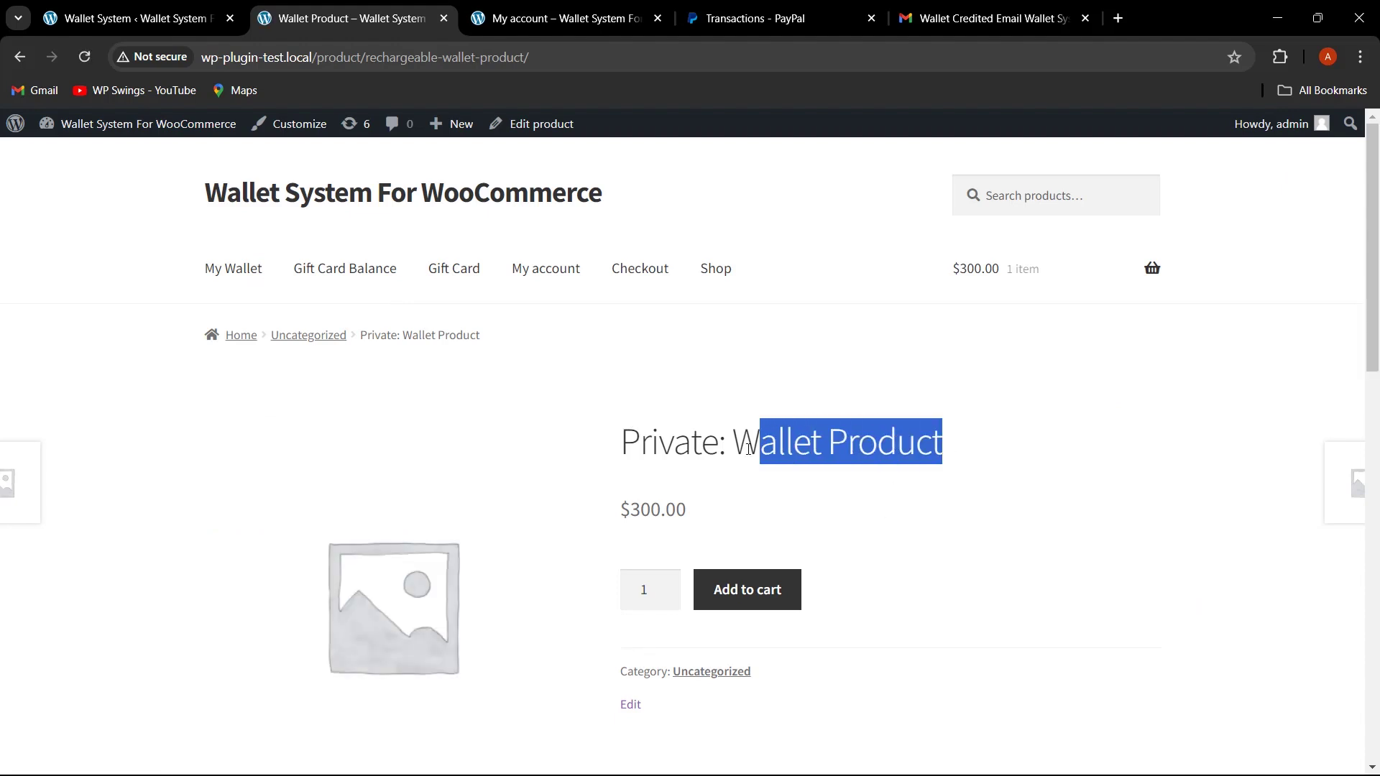
pyautogui.click(444, 20)
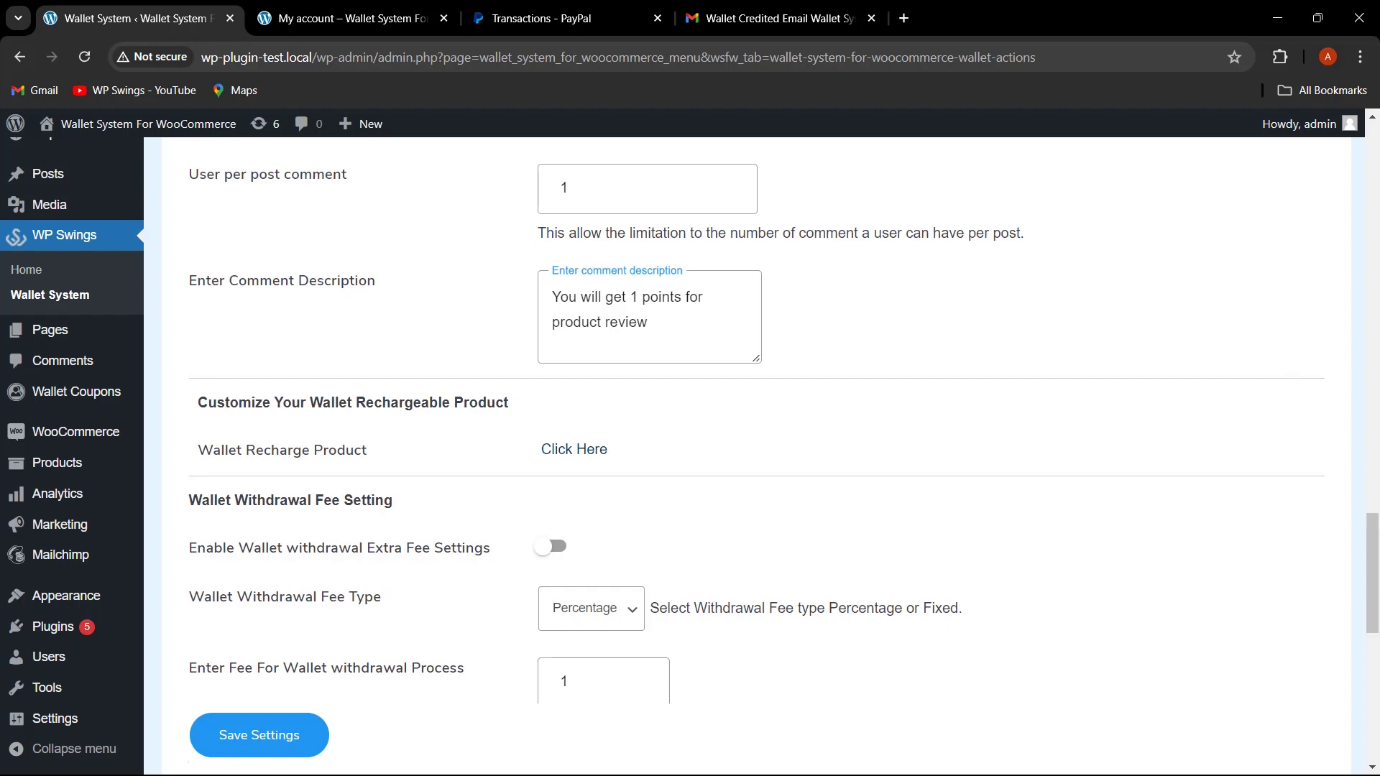
# Under Credit Amount On Refer A Friend, enable the referral settings and set the referral amount to 100.
pyautogui.scroll(-1, 1376, 578)
pyautogui.scroll(-8, 1377, 579)
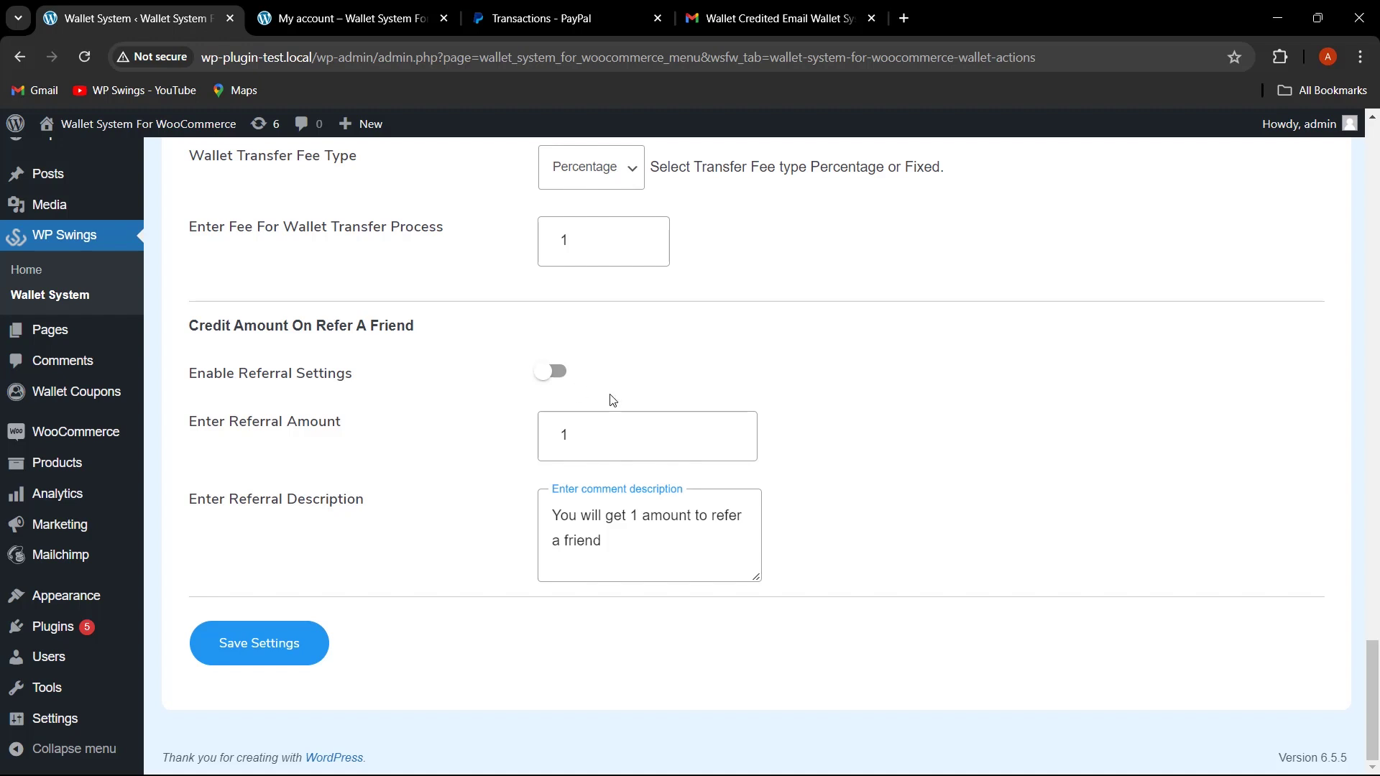
pyautogui.click(555, 373)
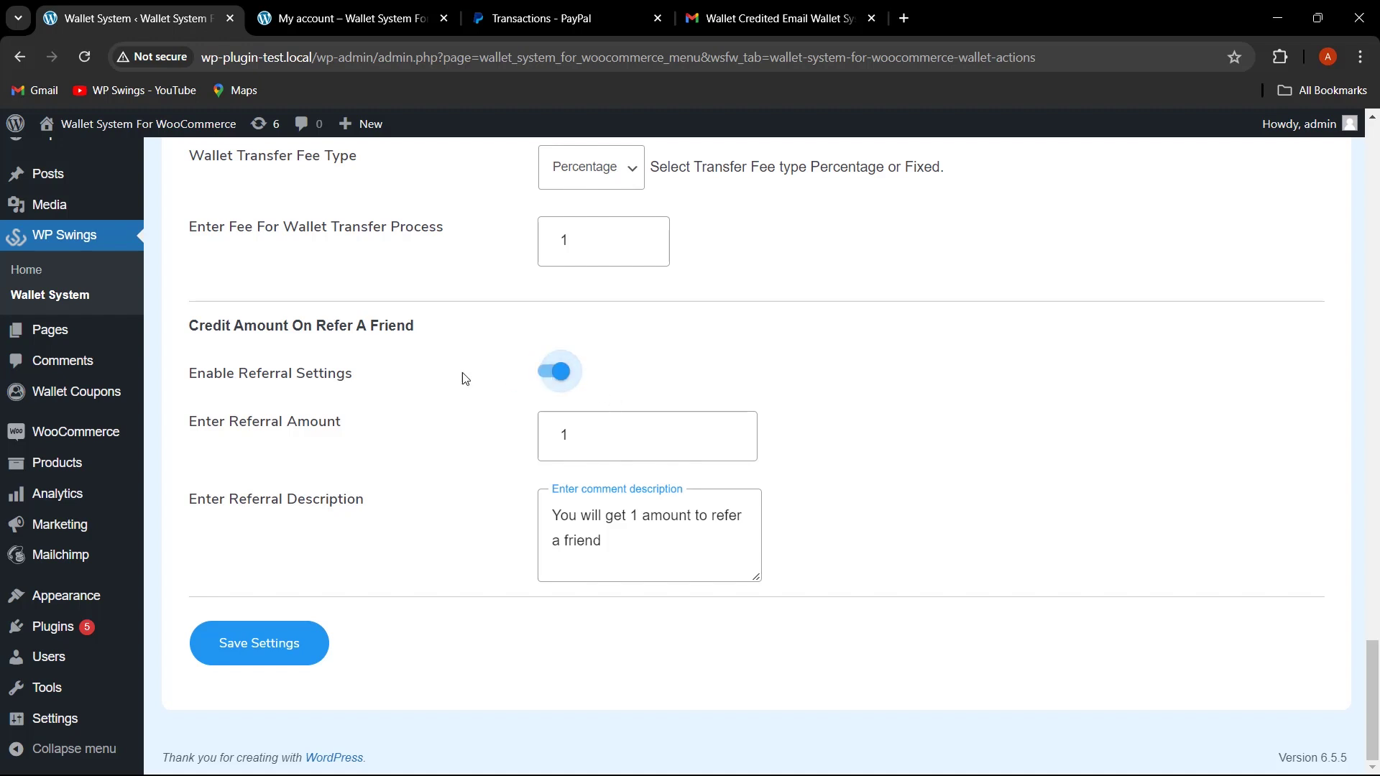
pyautogui.click(633, 439)
pyautogui.write('00')
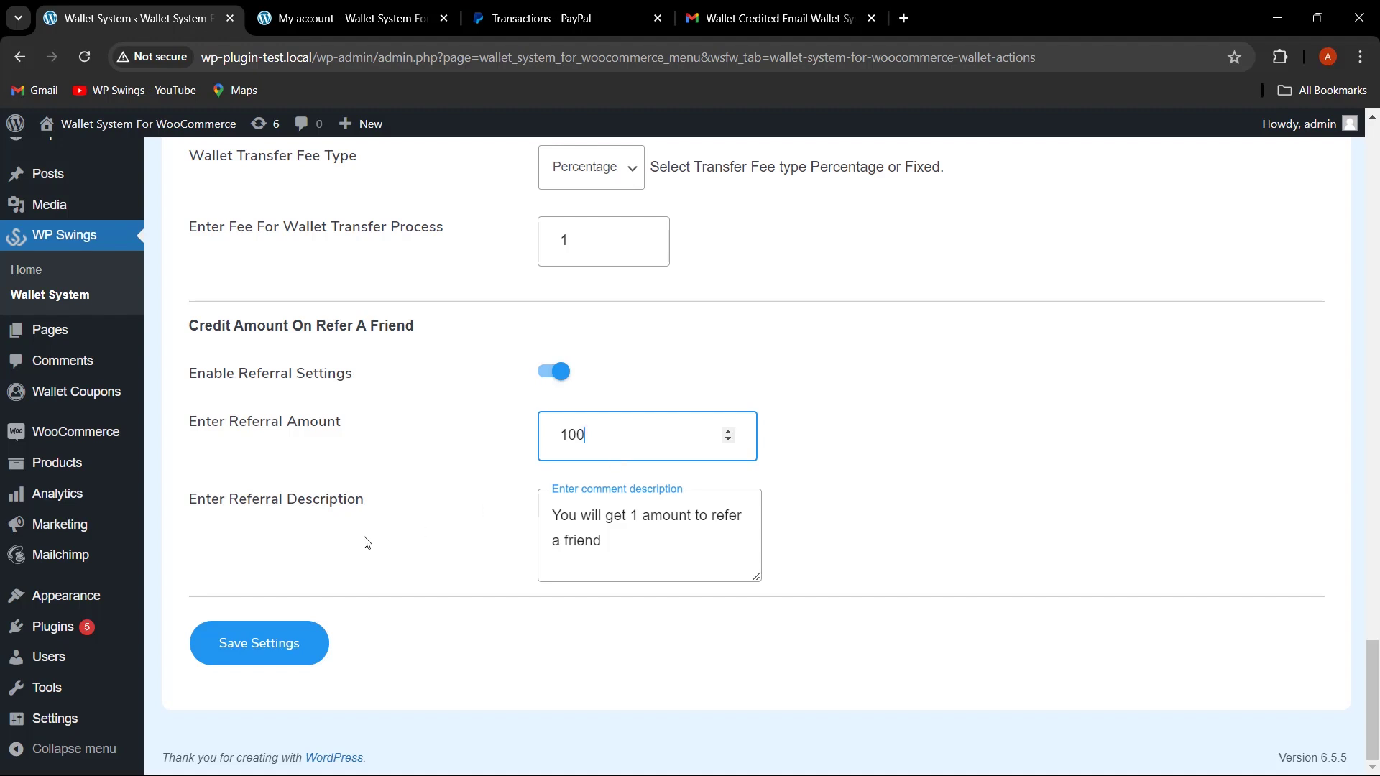
# Change the referral description to "You will get $100 amount to refer a friend" and save the settings.
pyautogui.click(645, 524)
pyautogui.press('BackSpace')
pyautogui.press('BackSpace')
pyautogui.press('BackSpace')
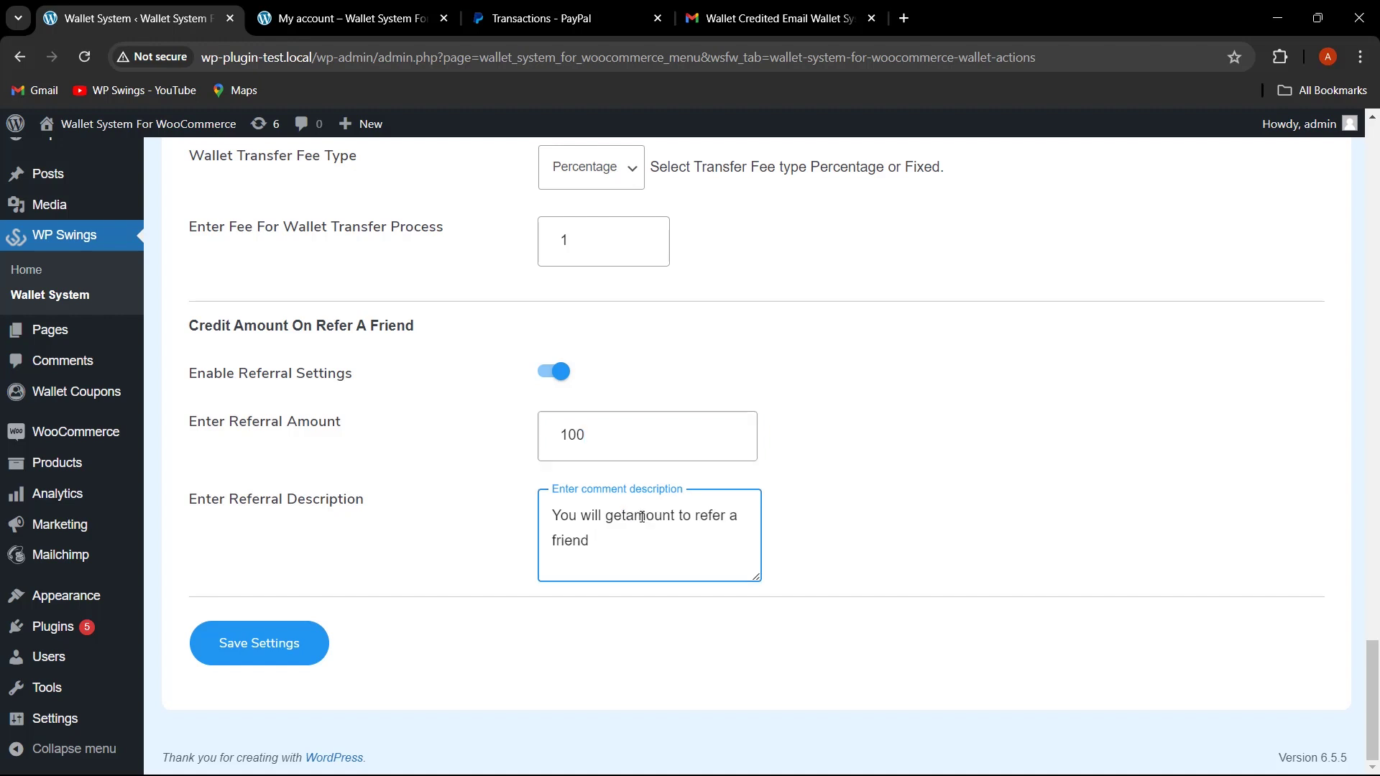
pyautogui.write('$100')
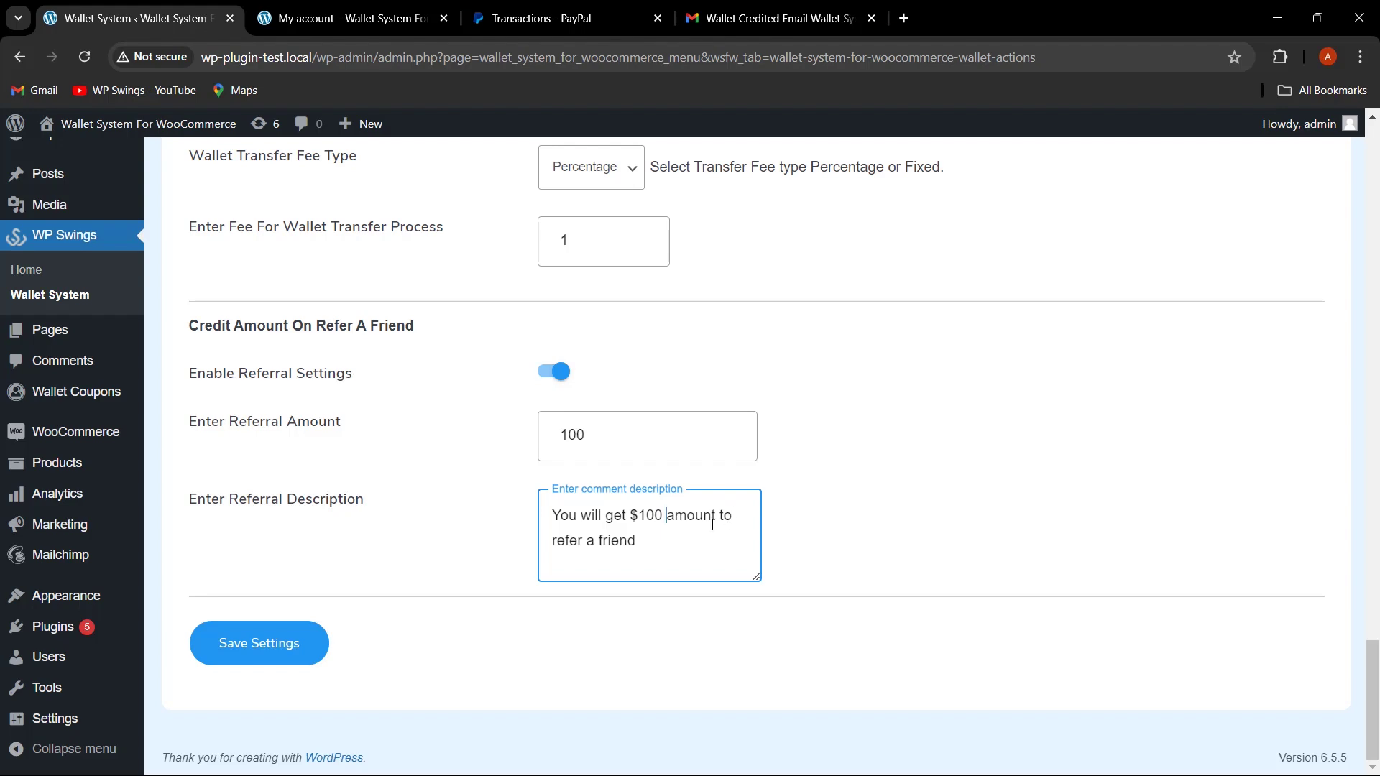
pyautogui.click(261, 645)
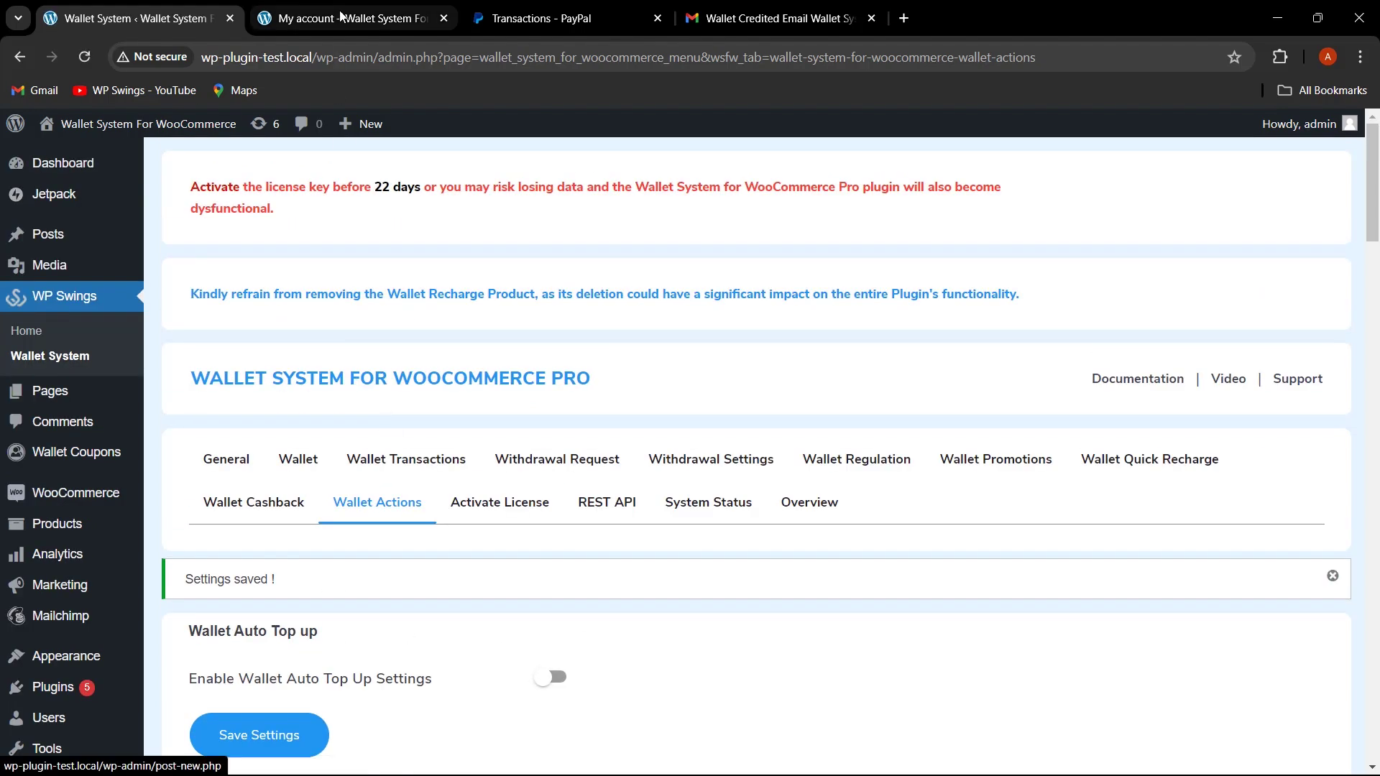
# Switch to the storefront My account wallet page and reload it to check the wallet balance card for the referral option.
pyautogui.click(341, 14)
pyautogui.scroll(6, 1087, 317)
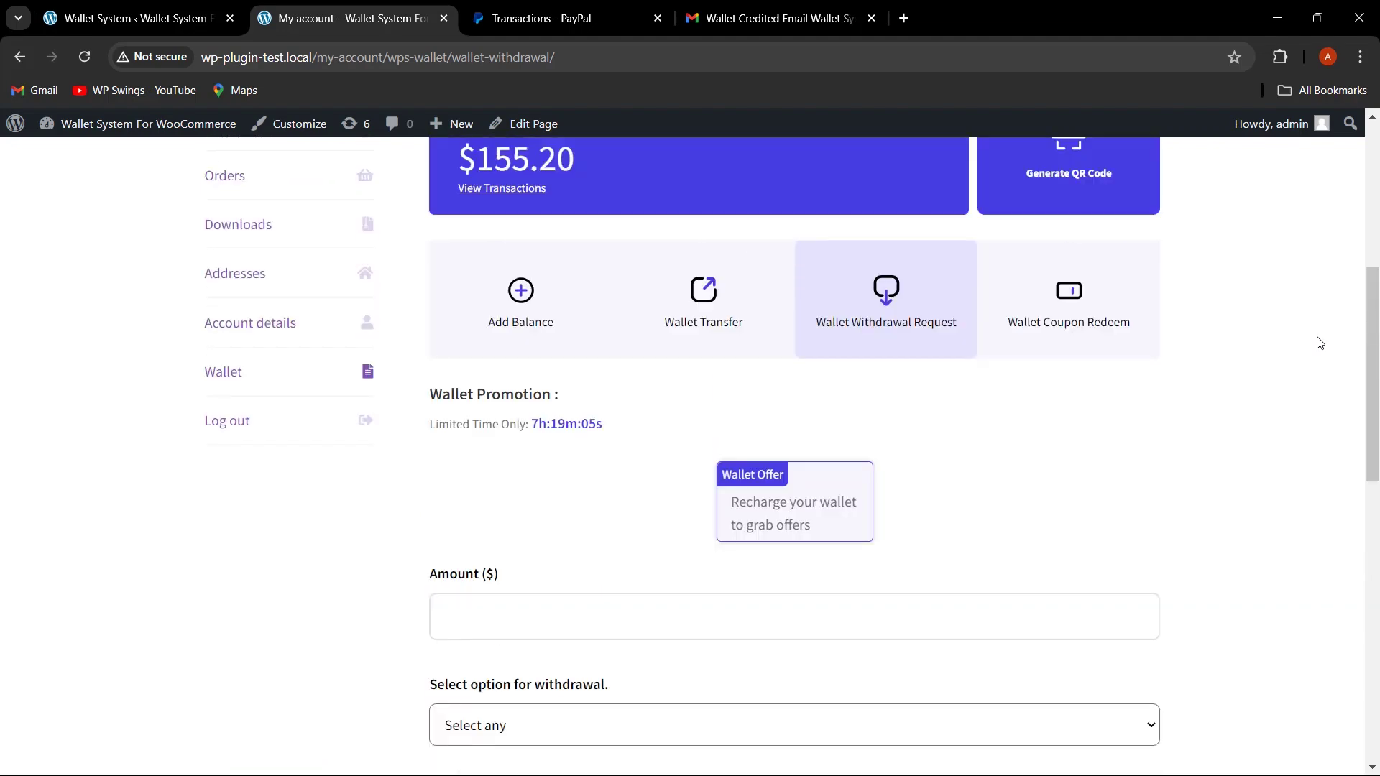
pyautogui.scroll(-1, 1069, 299)
pyautogui.scroll(1, 1155, 302)
pyautogui.scroll(-1, 1171, 292)
pyautogui.scroll(1, 1360, 383)
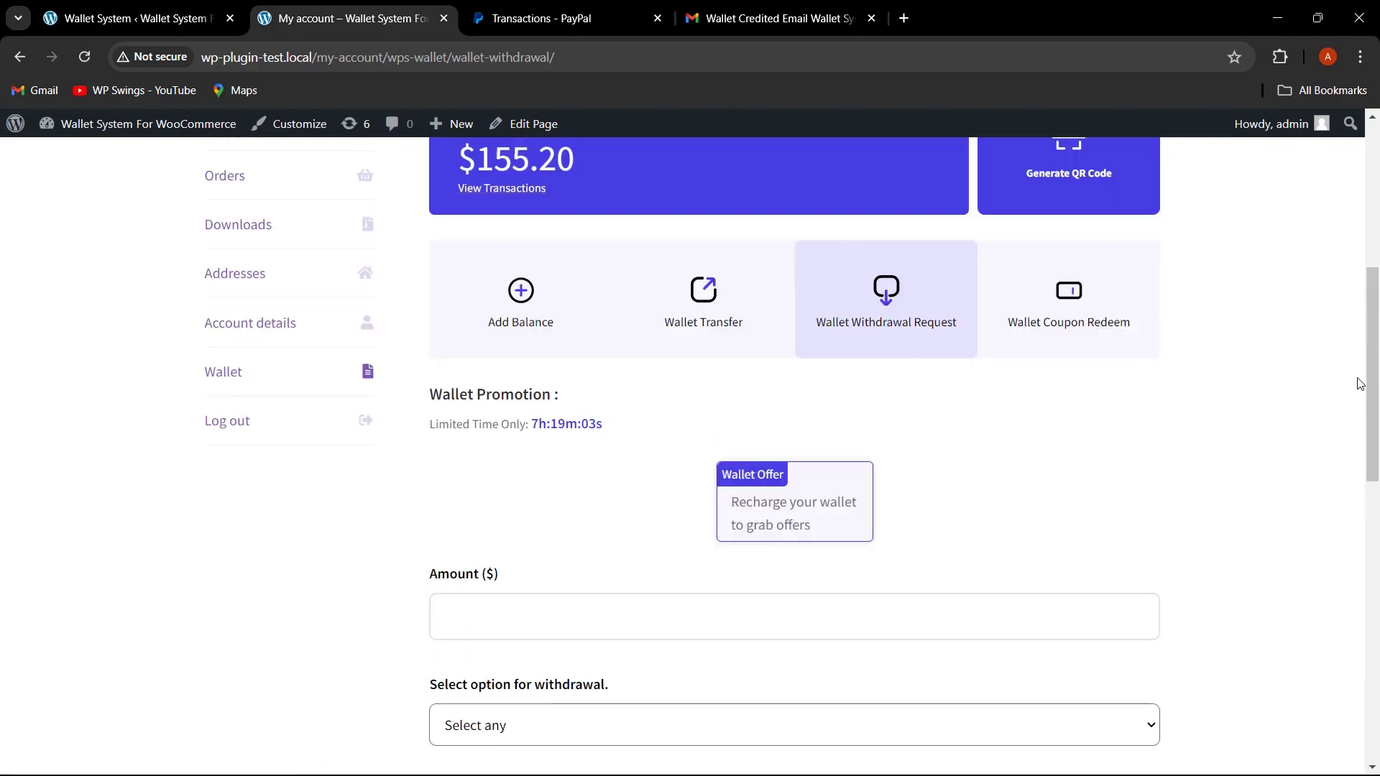
pyautogui.moveTo(1360, 383); pyautogui.dragTo(1362, 259)
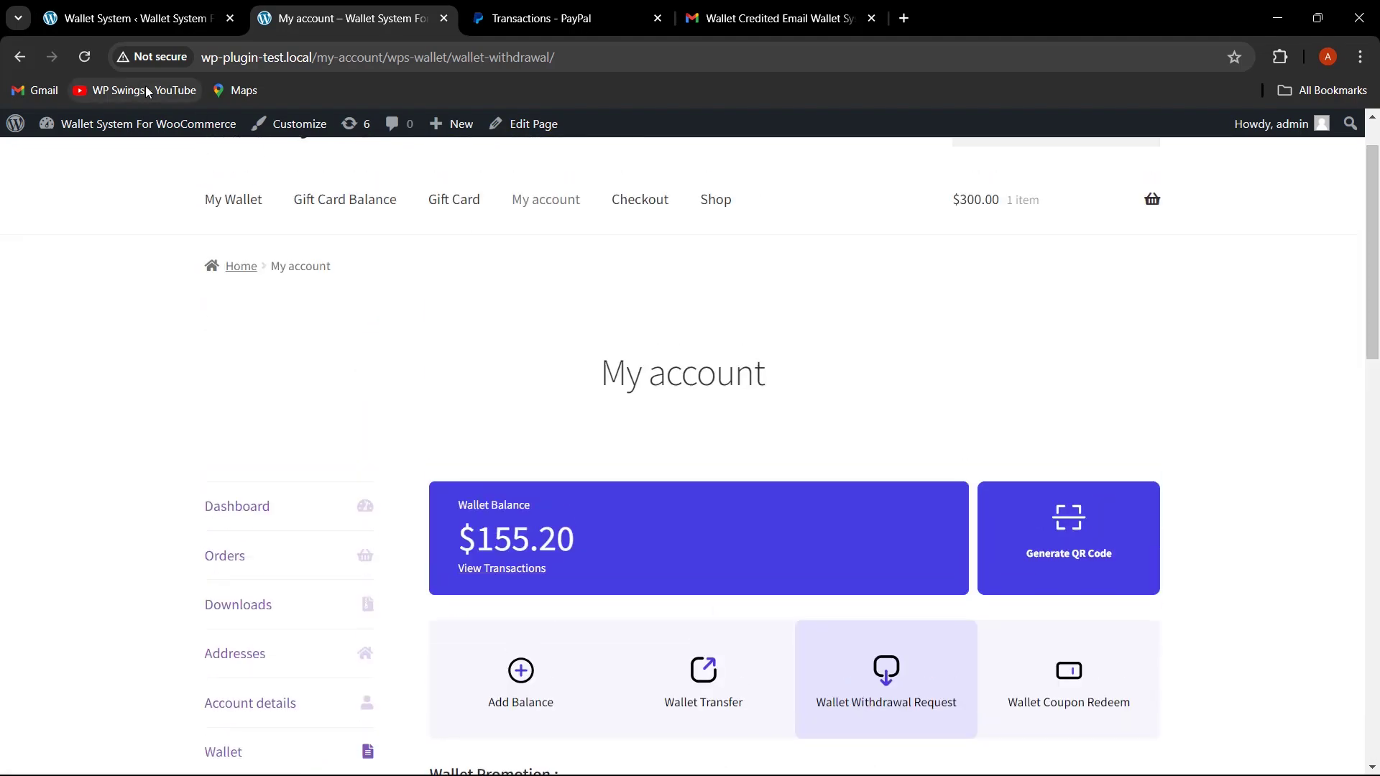
pyautogui.click(84, 60)
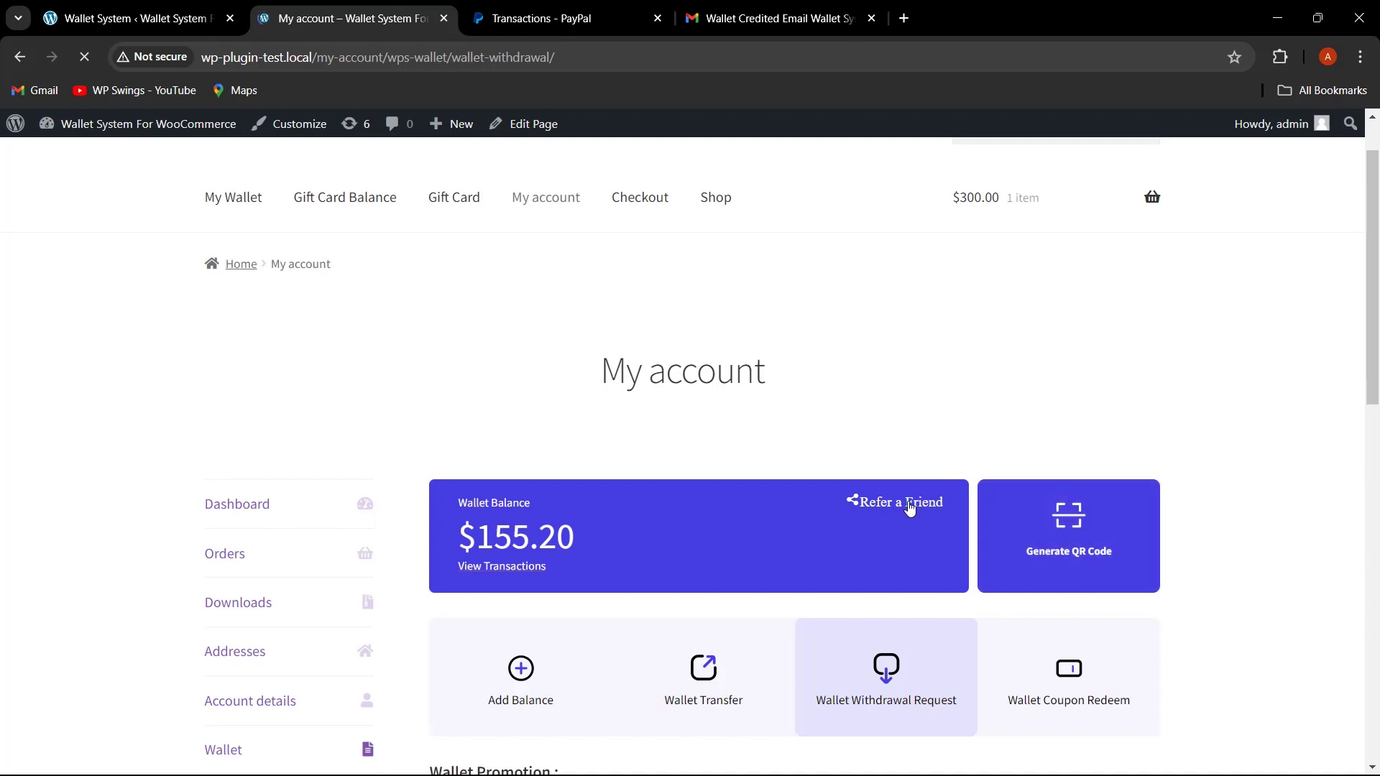
# Open Refer a Friend in the storefront wallet, examine the referral link and its description, and return to the Wallet System settings.
pyautogui.click(907, 502)
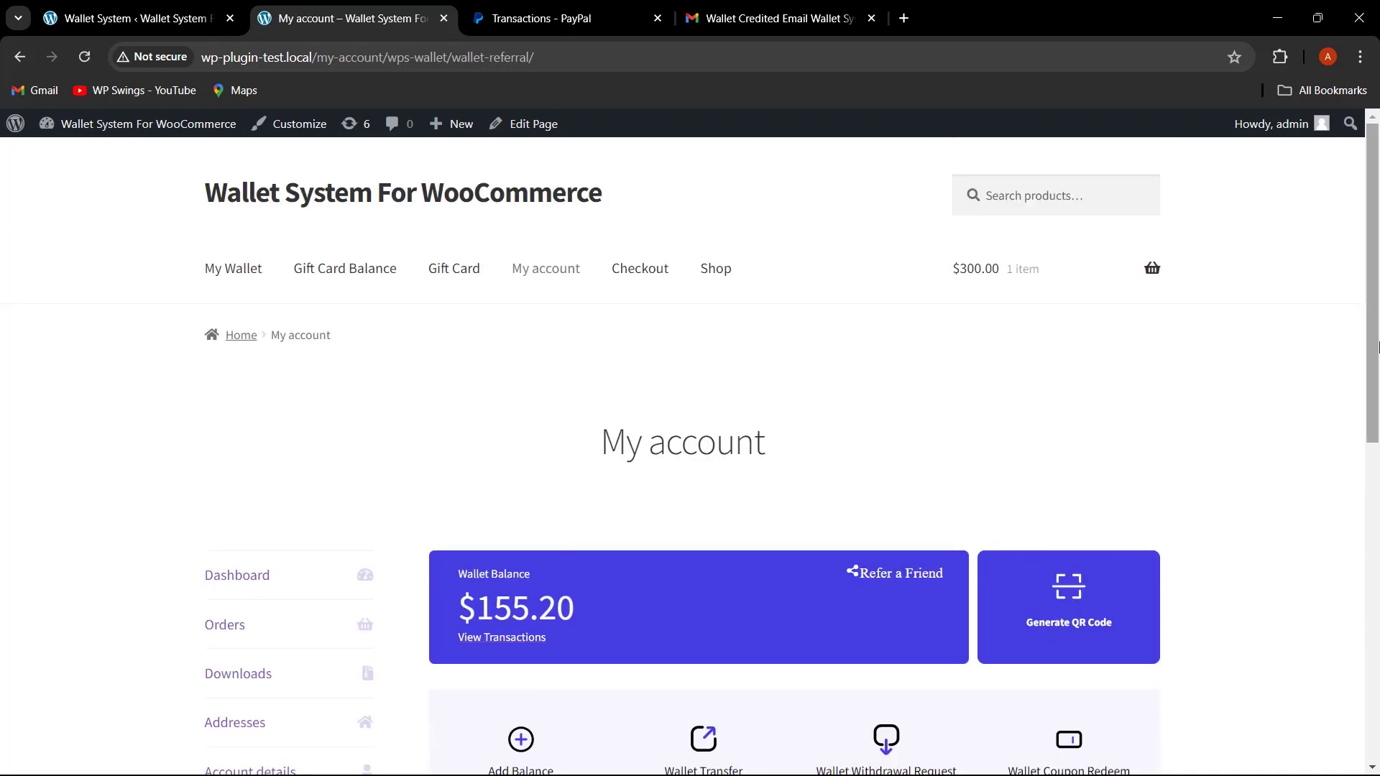
pyautogui.moveTo(1376, 348); pyautogui.dragTo(1376, 589)
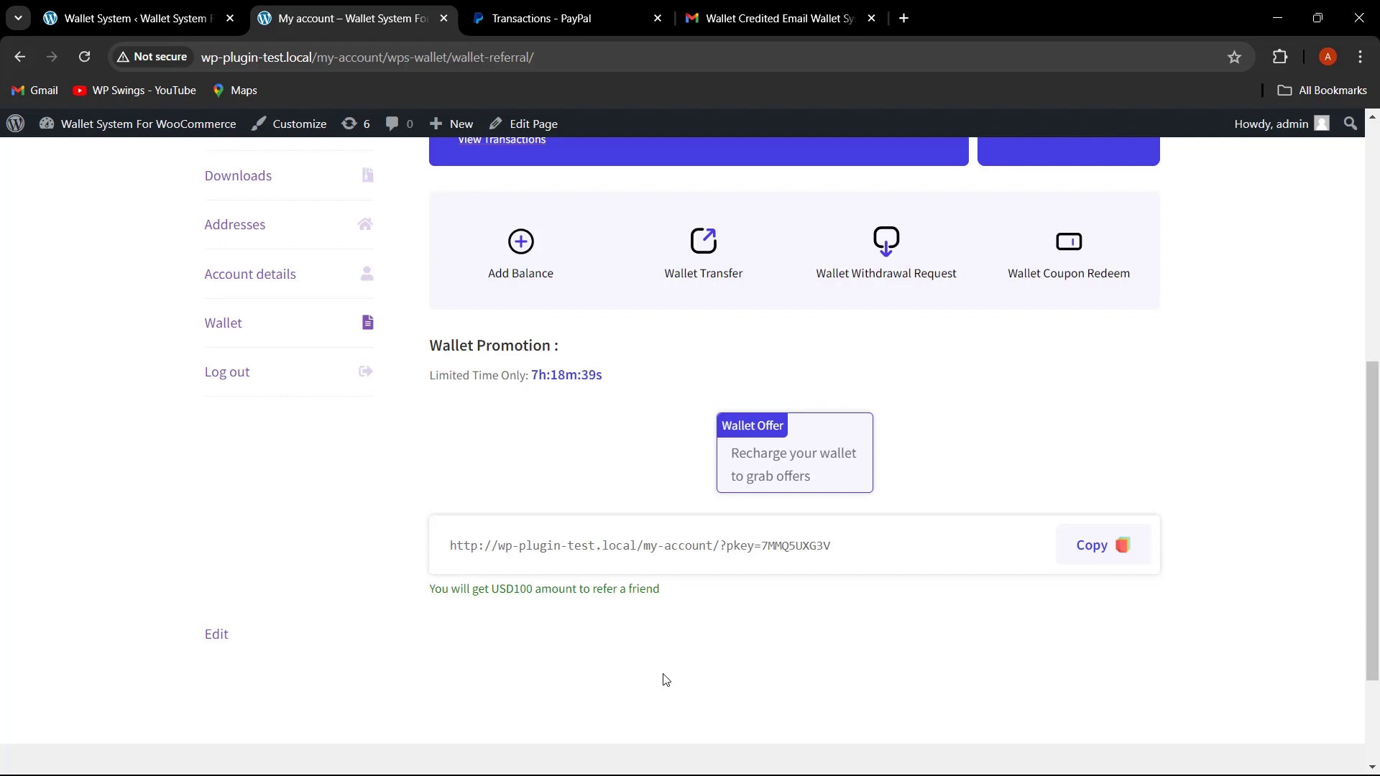
pyautogui.click(144, 18)
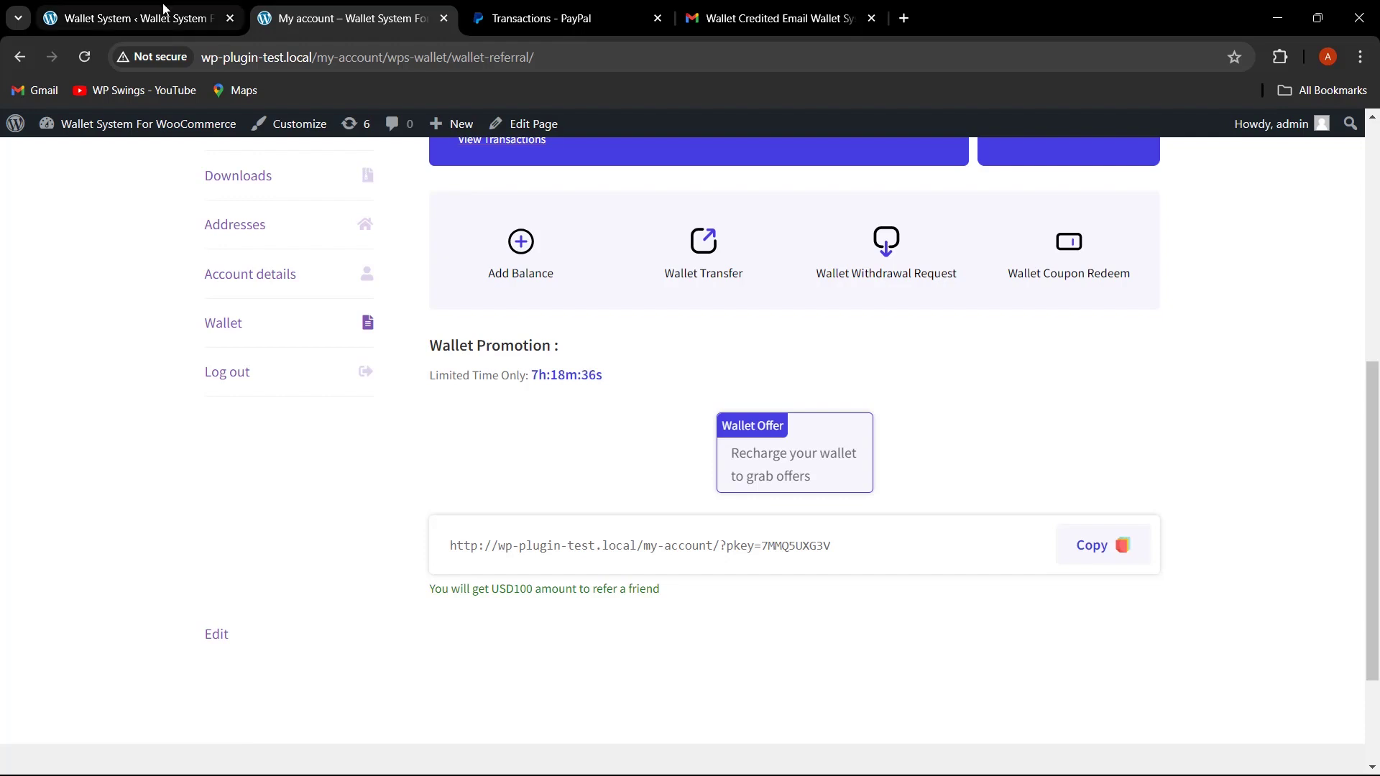